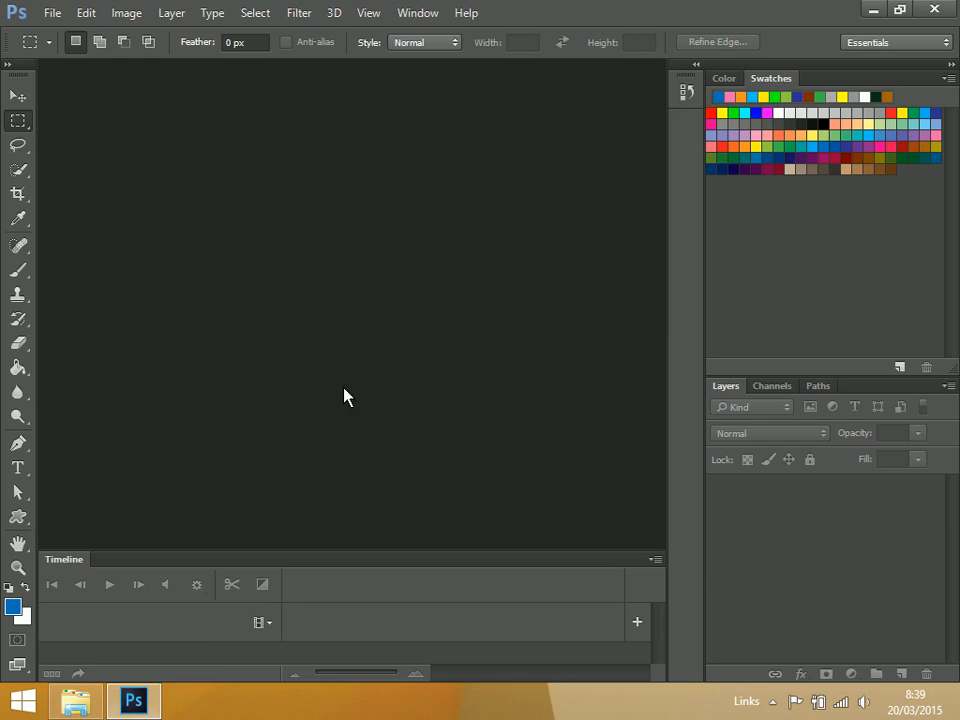
left_click(50, 13)
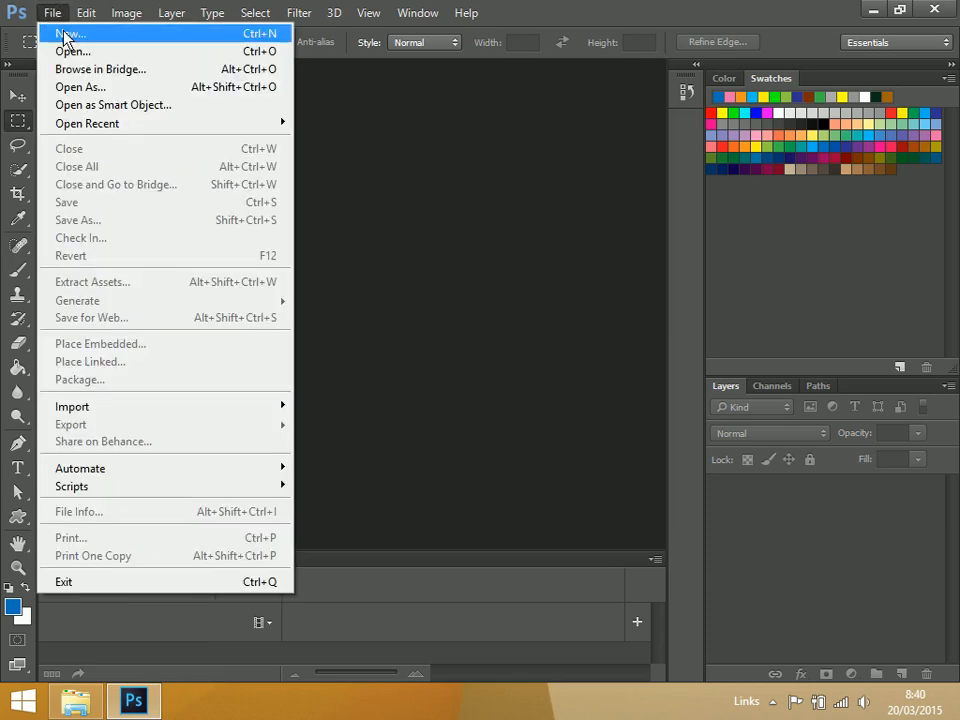
left_click(82, 44)
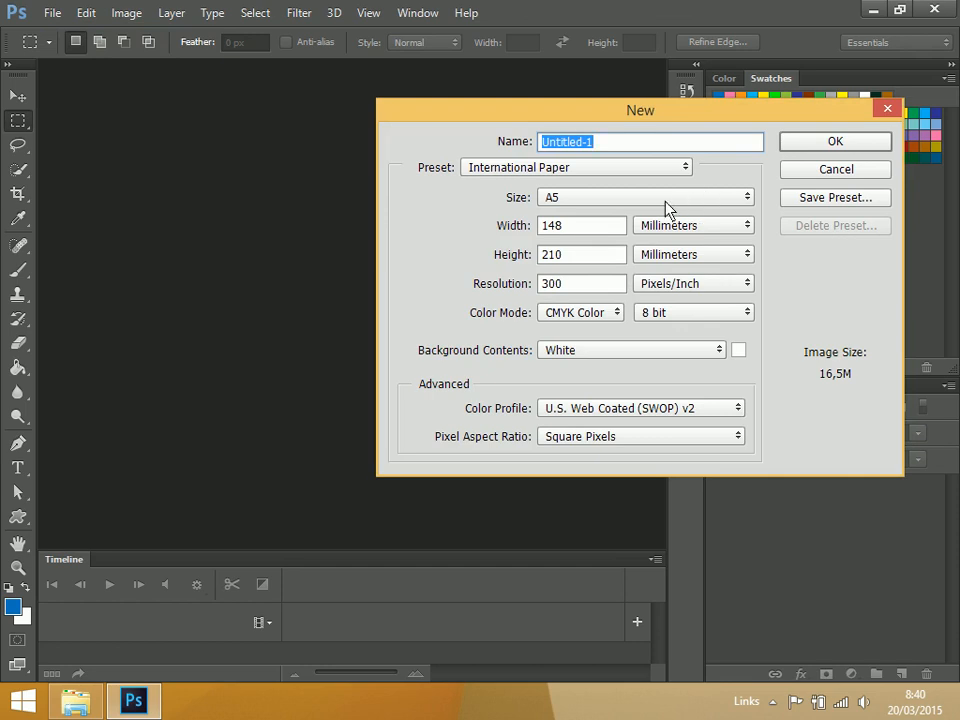
left_click_drag(675, 117, 447, 160)
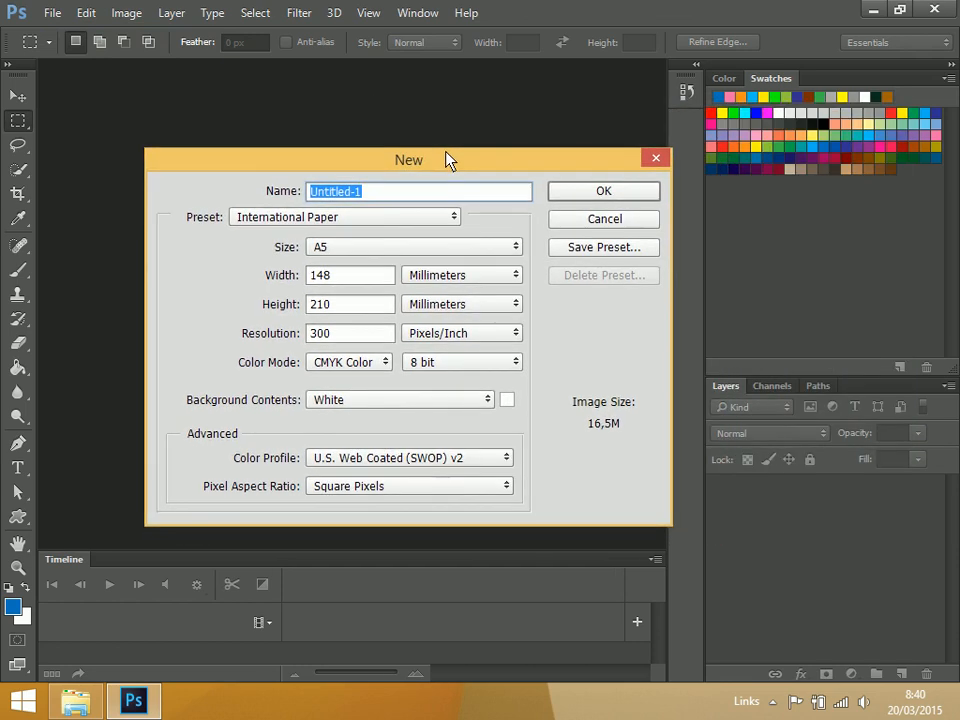
left_click(456, 278)
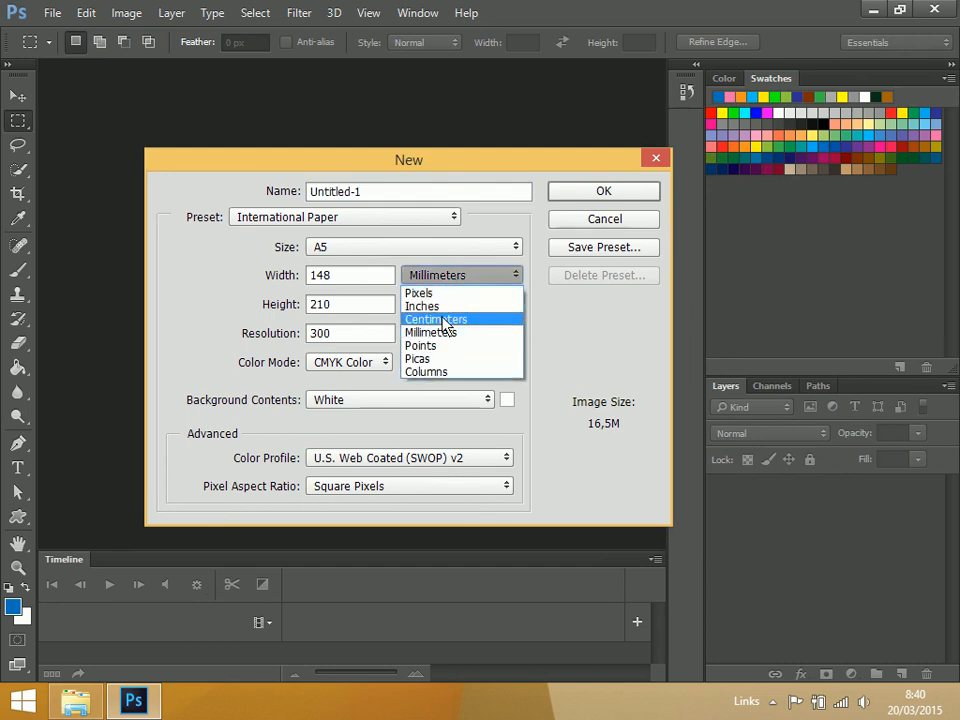
left_click(445, 321)
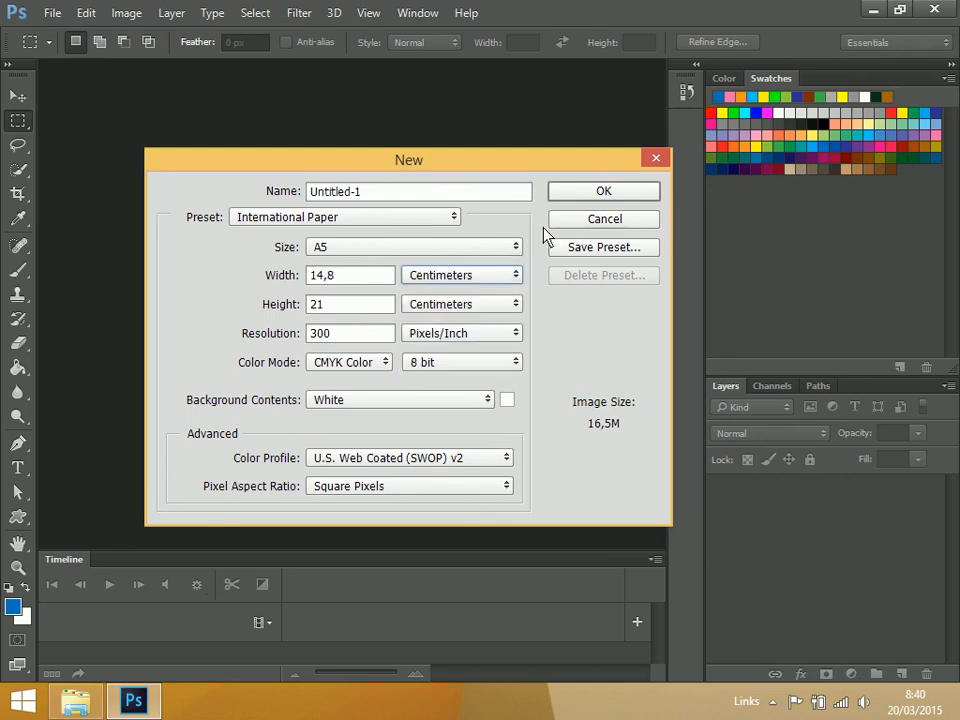
left_click(603, 219)
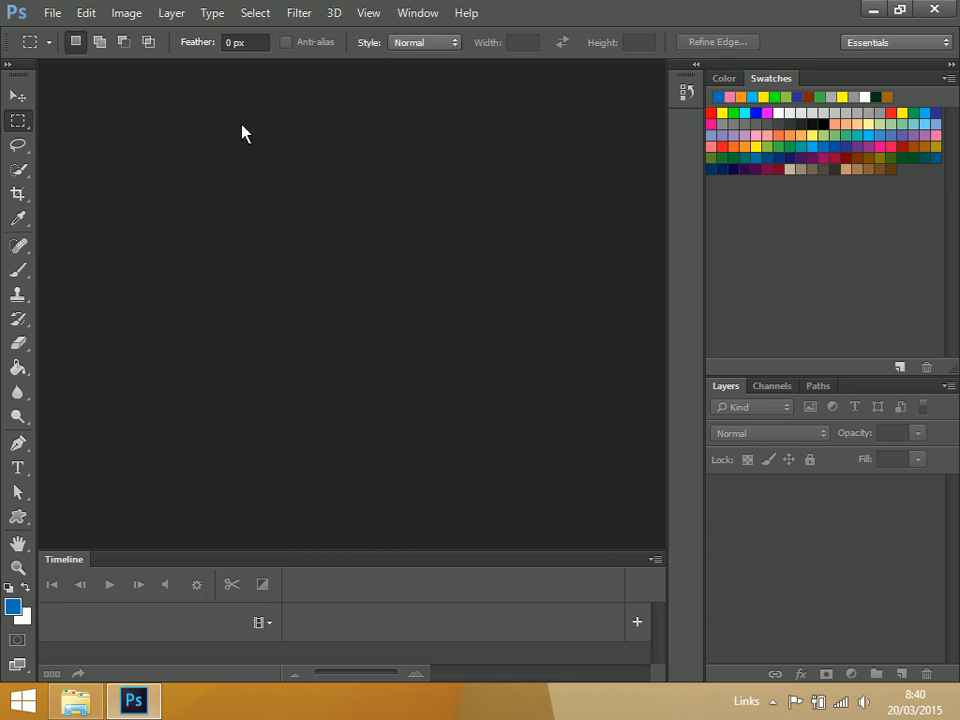
Start a new document using the International Paper preset at A5 size
left_click(64, 15)
left_click(64, 33)
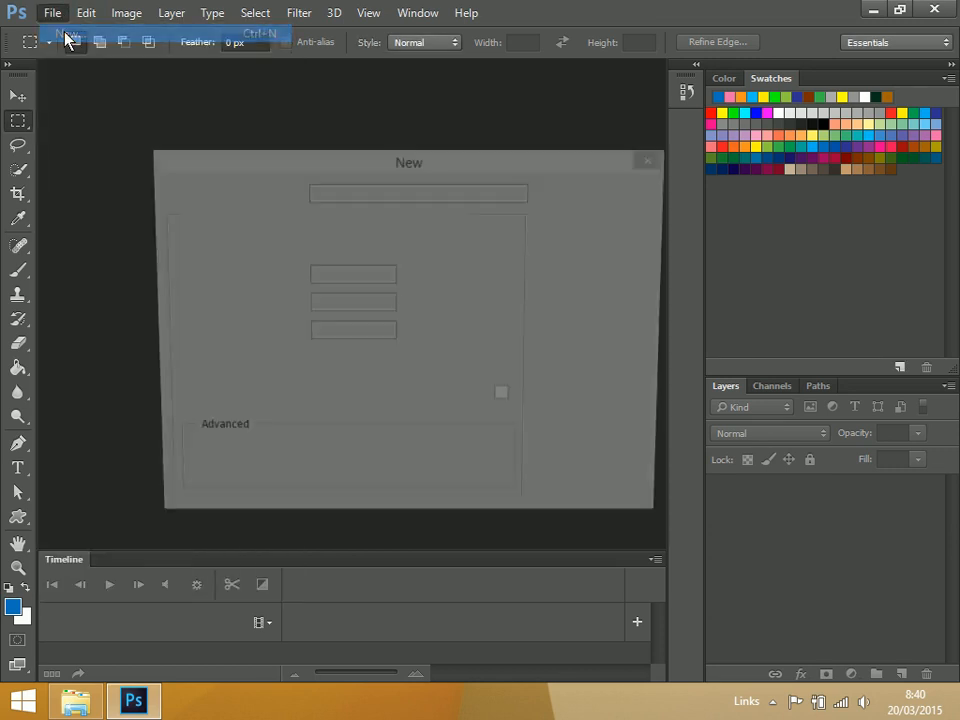
left_click(381, 220)
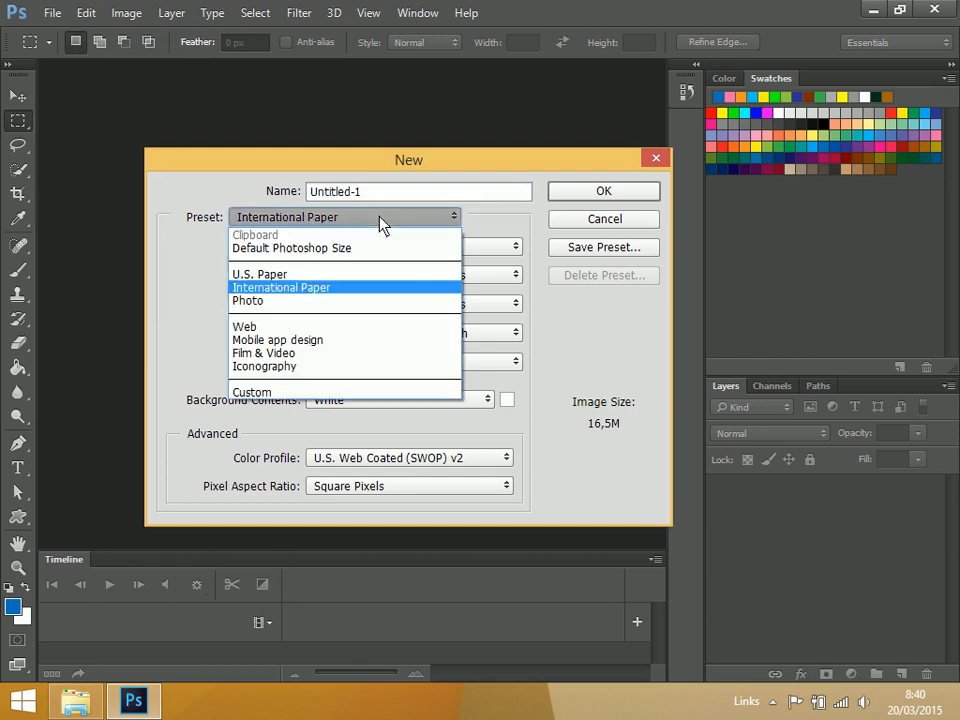
left_click(305, 288)
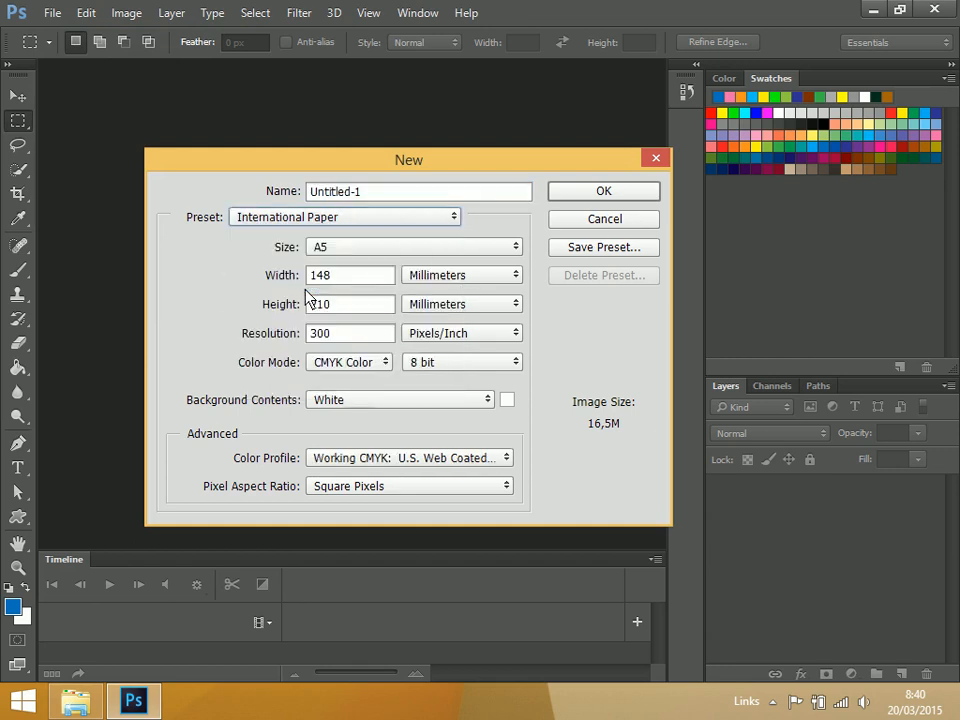
left_click(371, 250)
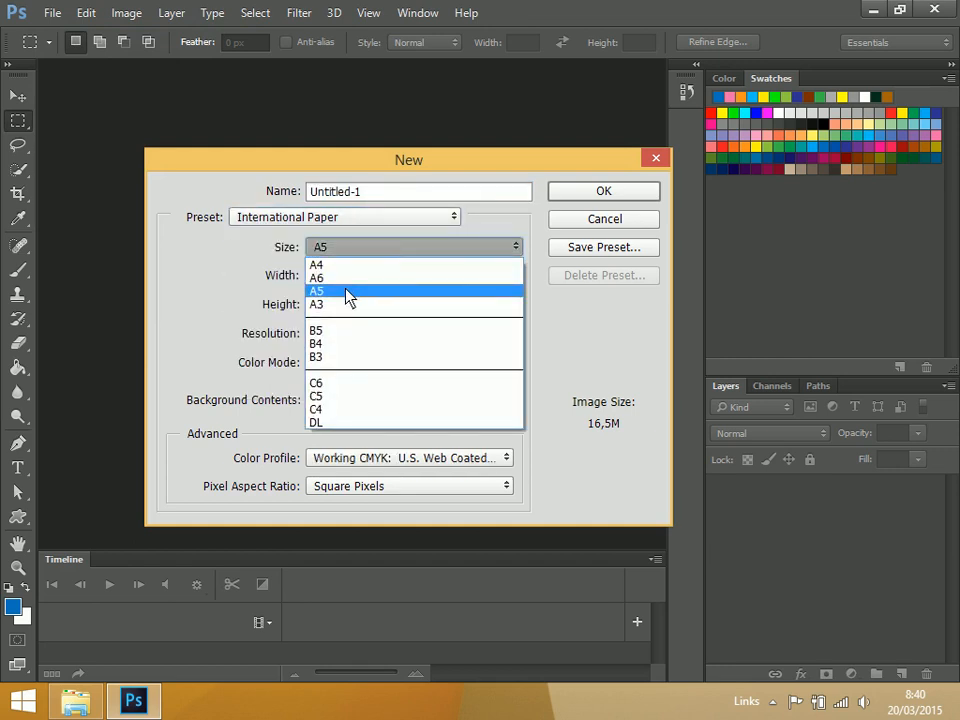
left_click(348, 288)
Set the new document's units to centimeters with 300 pixels/inch resolution and a white background, and create it
left_click(424, 280)
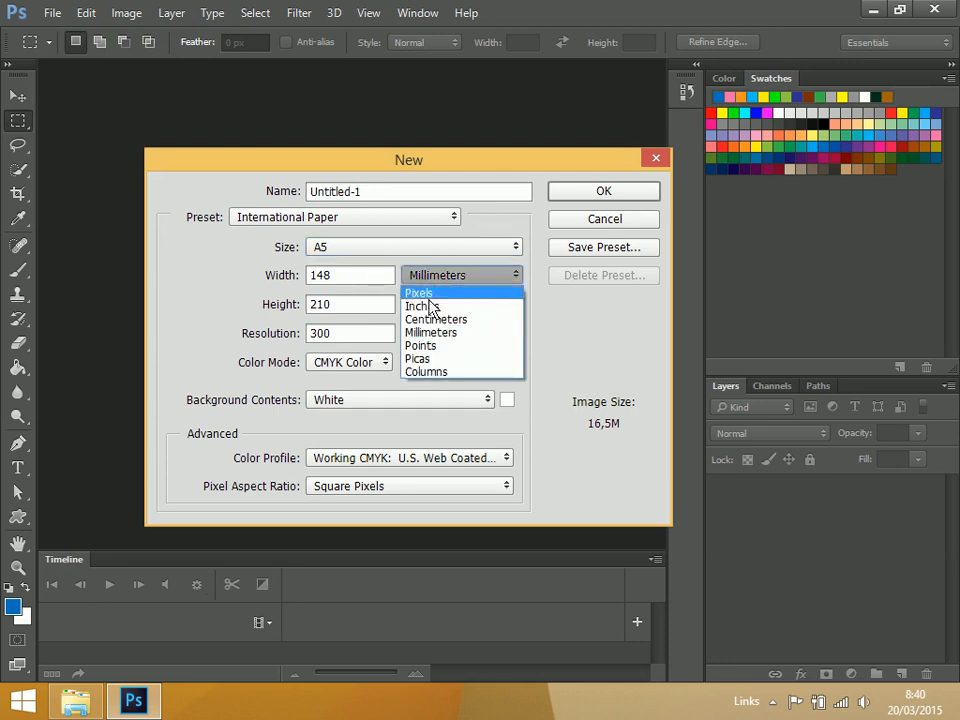
left_click(429, 320)
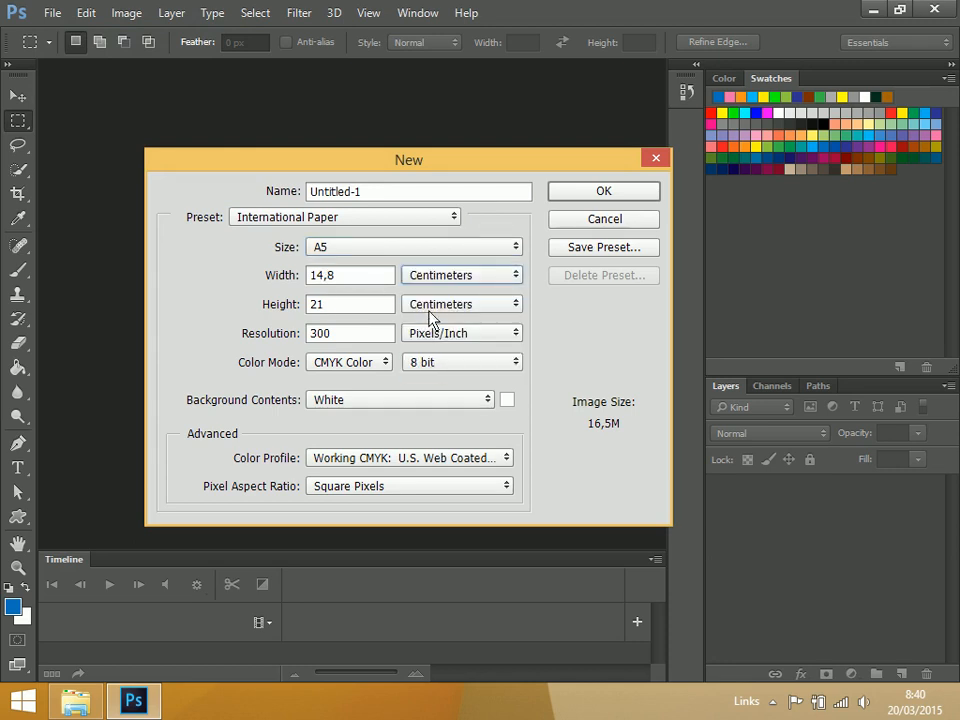
left_click(345, 338)
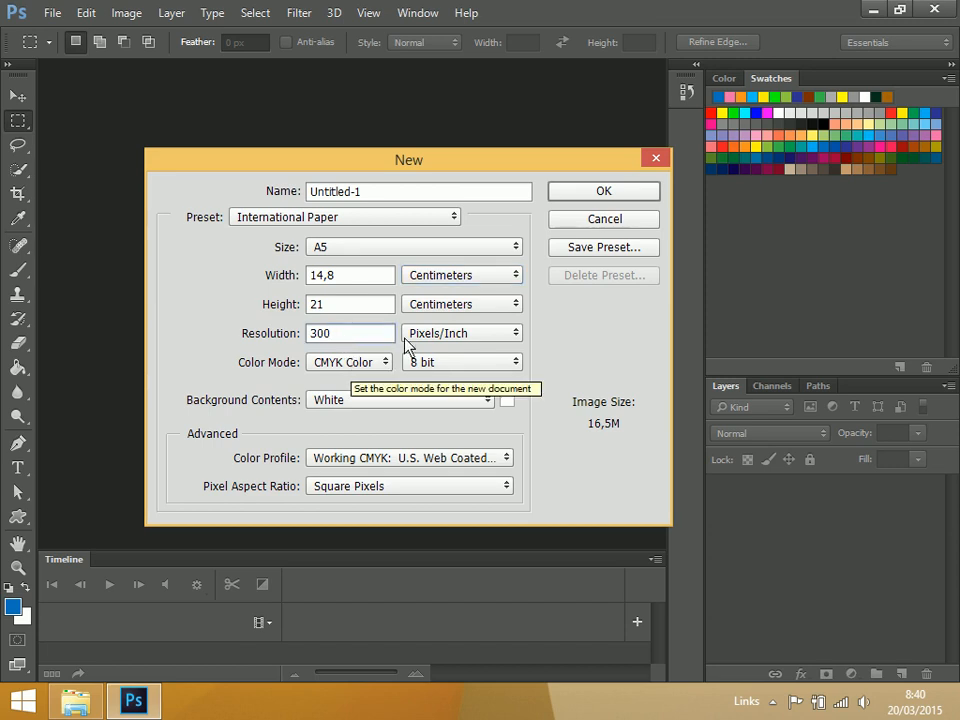
left_click(393, 401)
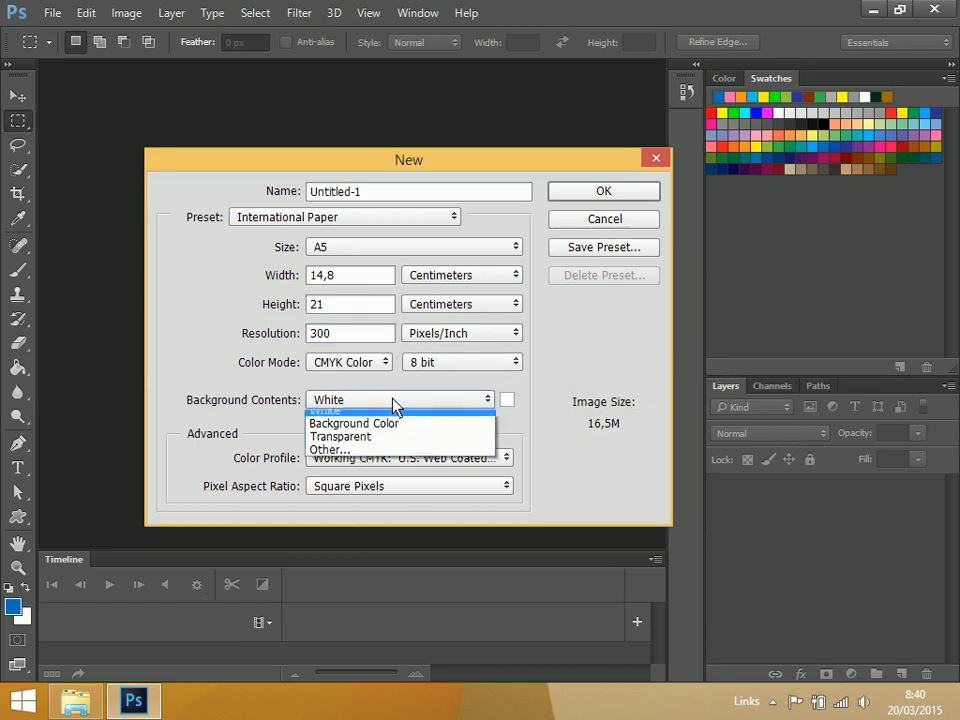
left_click(373, 420)
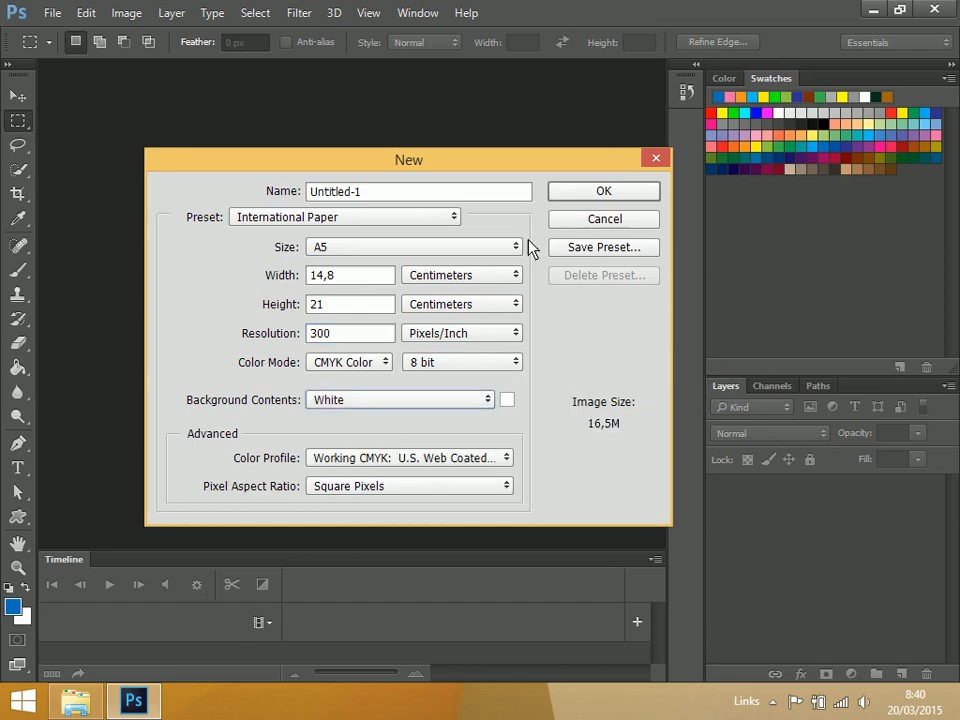
left_click(603, 192)
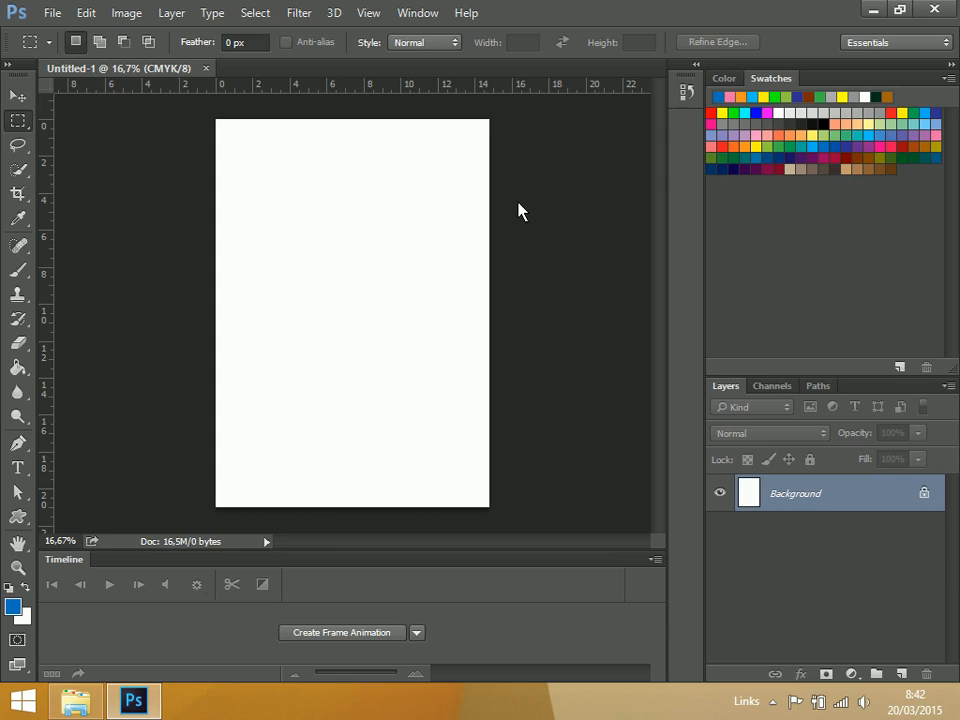
Open the photo 02 rina nose.jpg from the Pictures folder
key("ctrl+o")
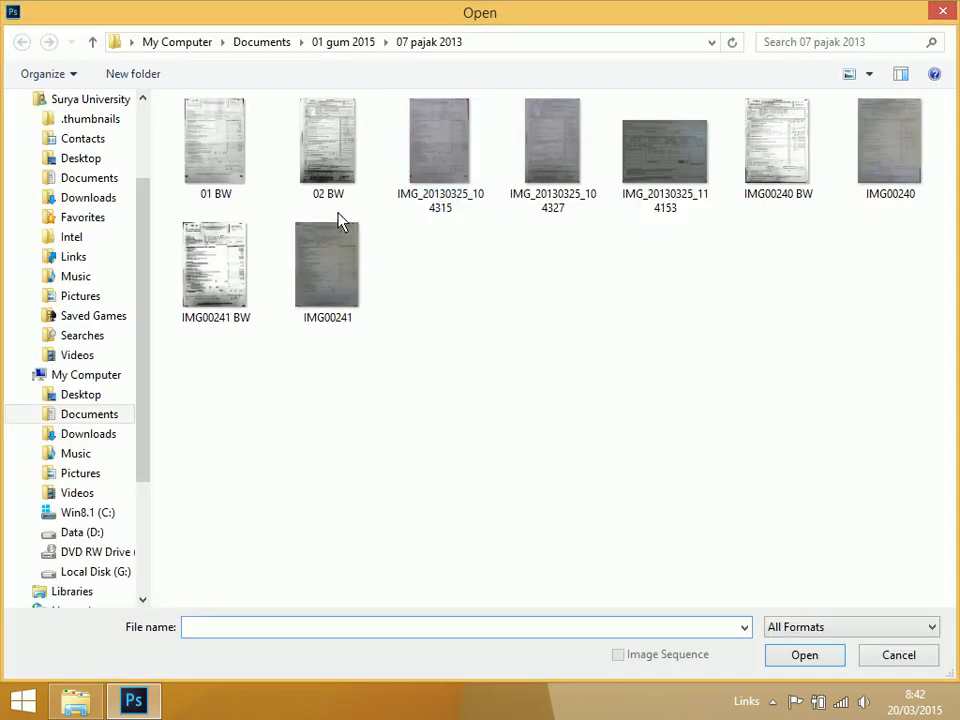
left_click(86, 298)
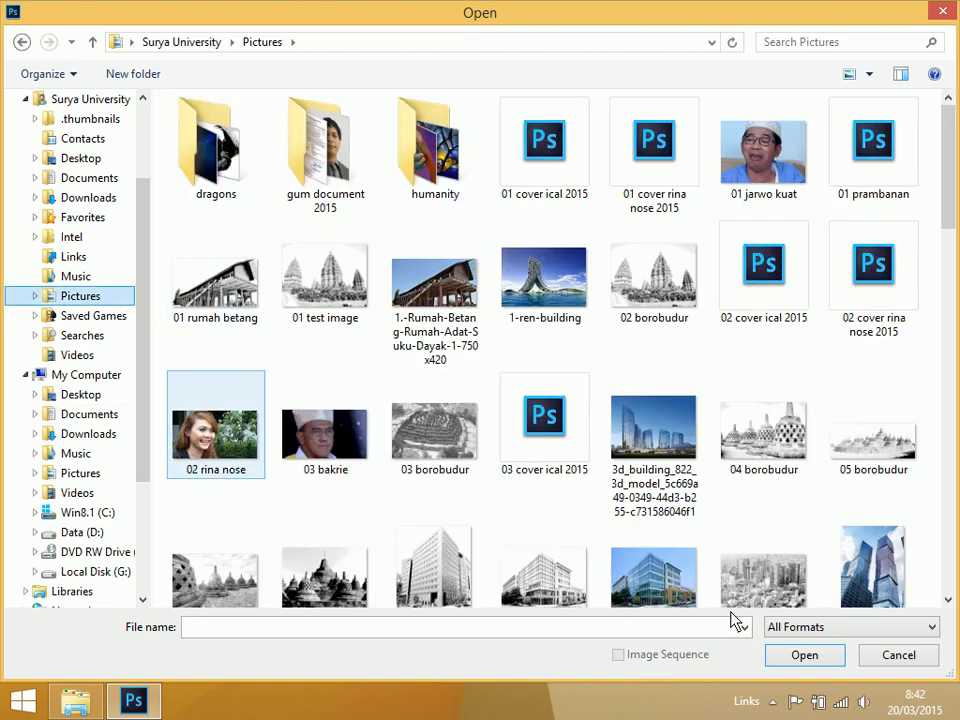
left_click(885, 654)
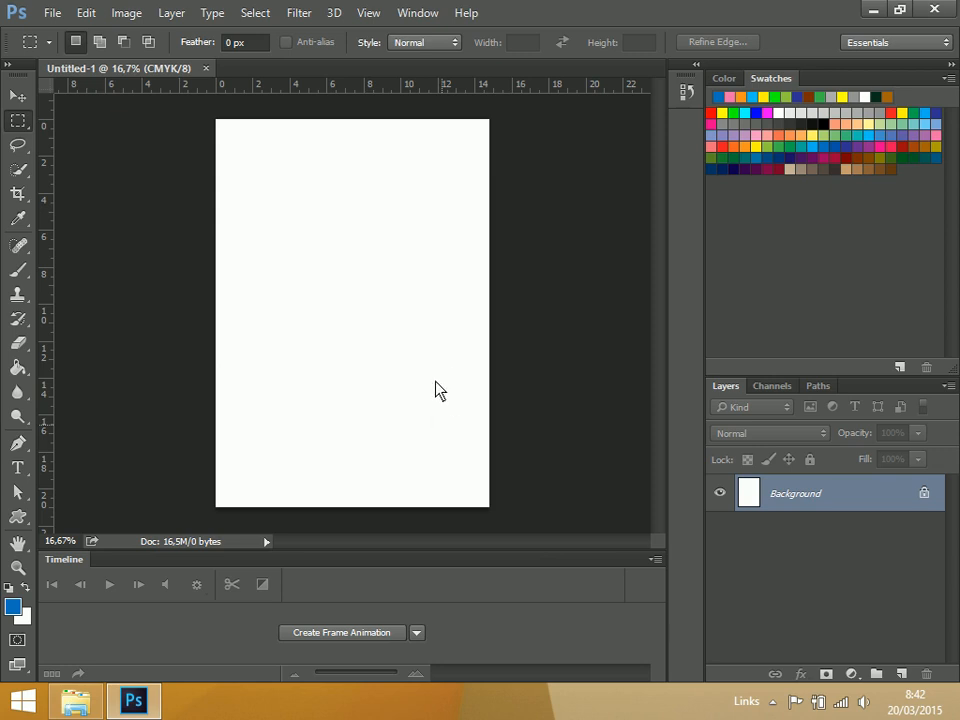
key("ctrl+o")
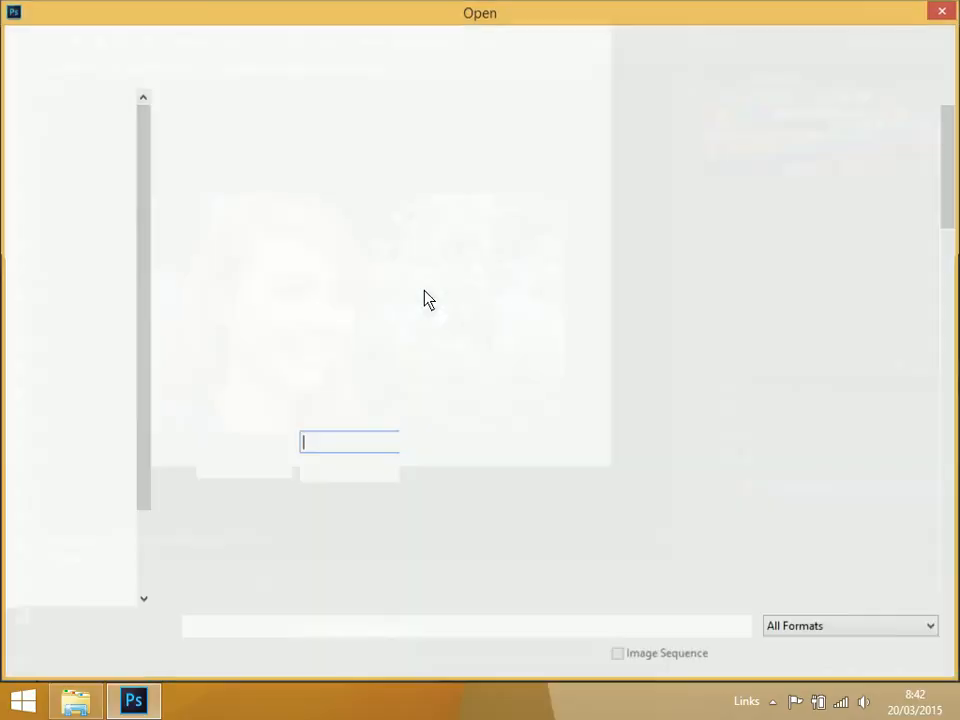
left_click(926, 653)
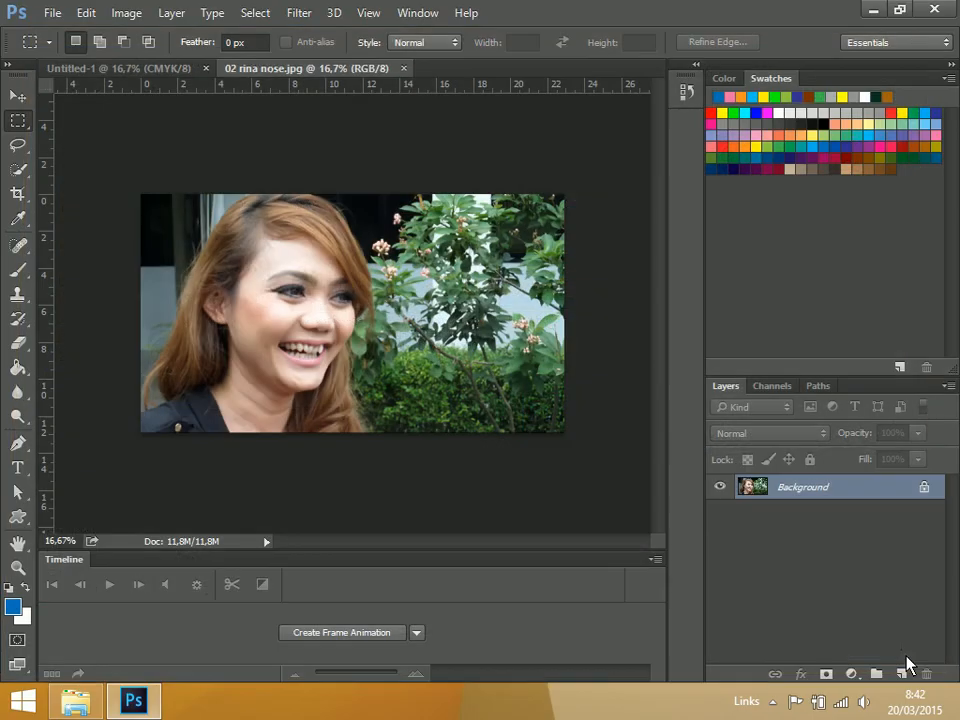
Inspect the portrait's detail up close and check its dimensions and resolution with Image Size
key("ctrl+plus")
key("ctrl+plus")
key("ctrl+plus")
key("ctrl+plus")
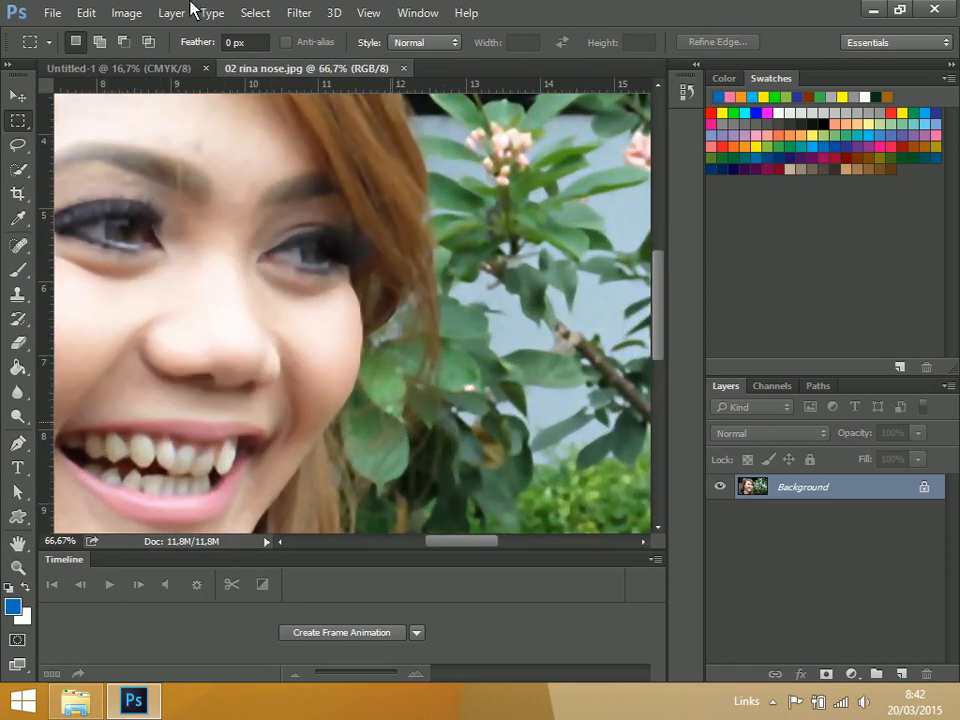
left_click(128, 13)
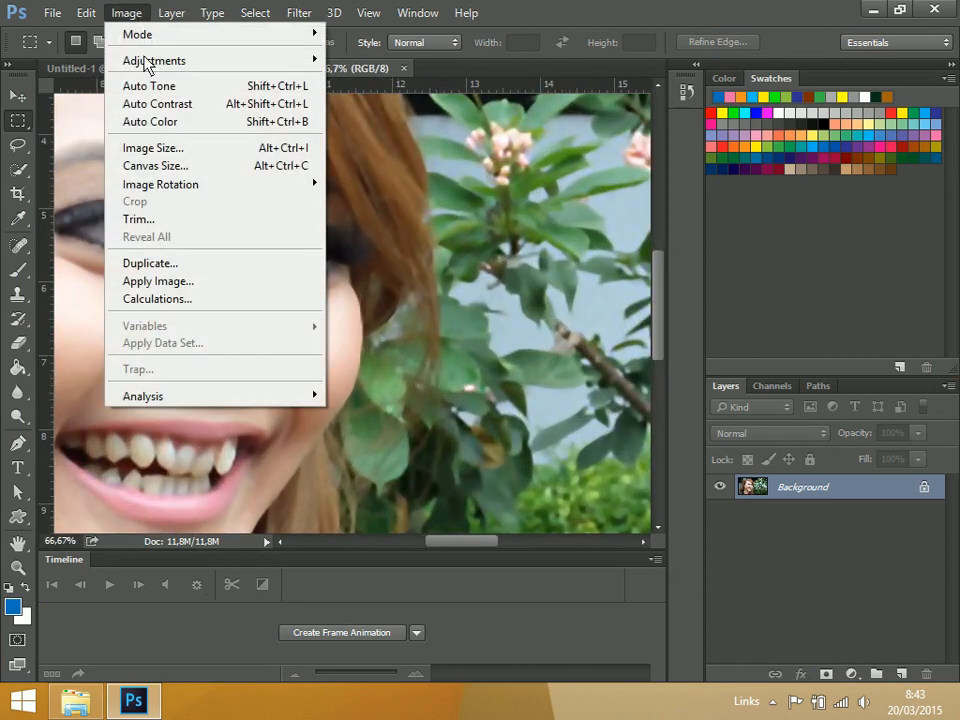
left_click(187, 152)
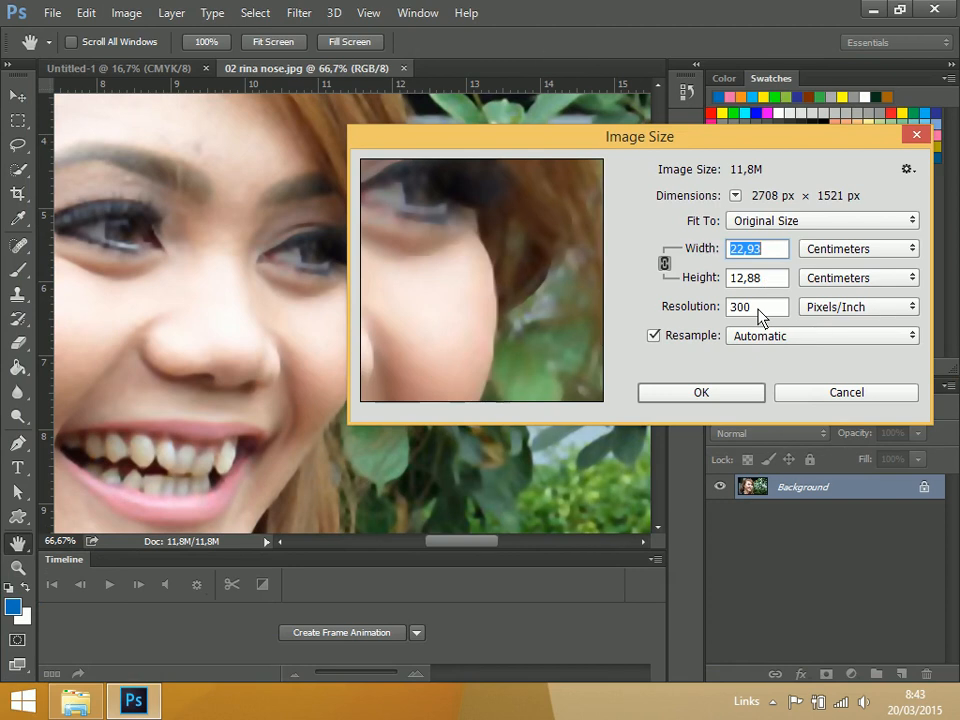
left_click(862, 394)
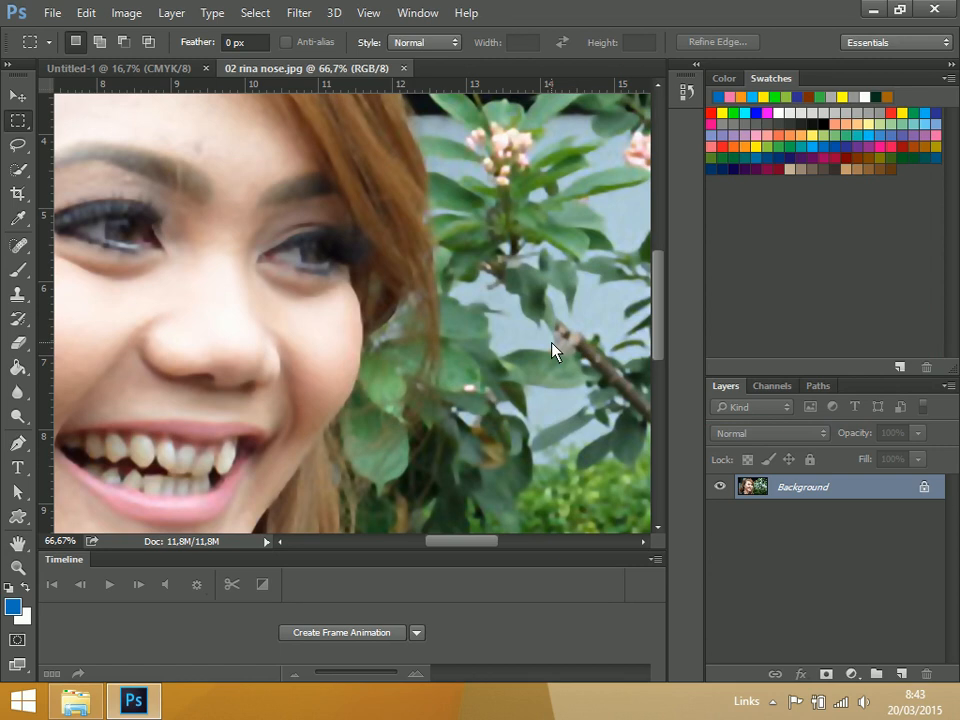
key("ctrl+plus")
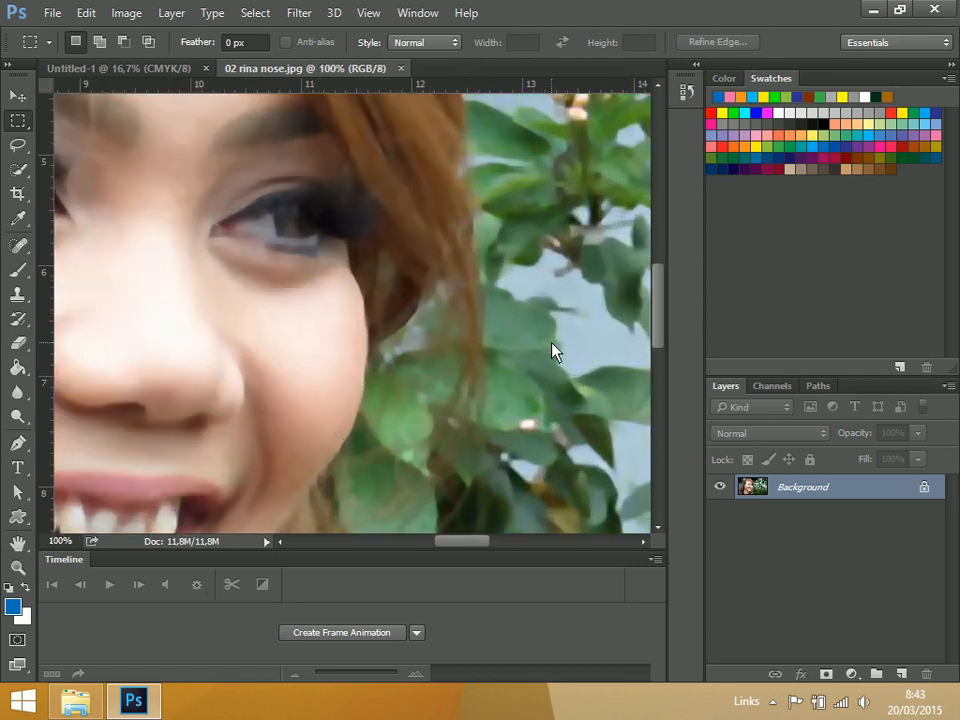
key("ctrl+0")
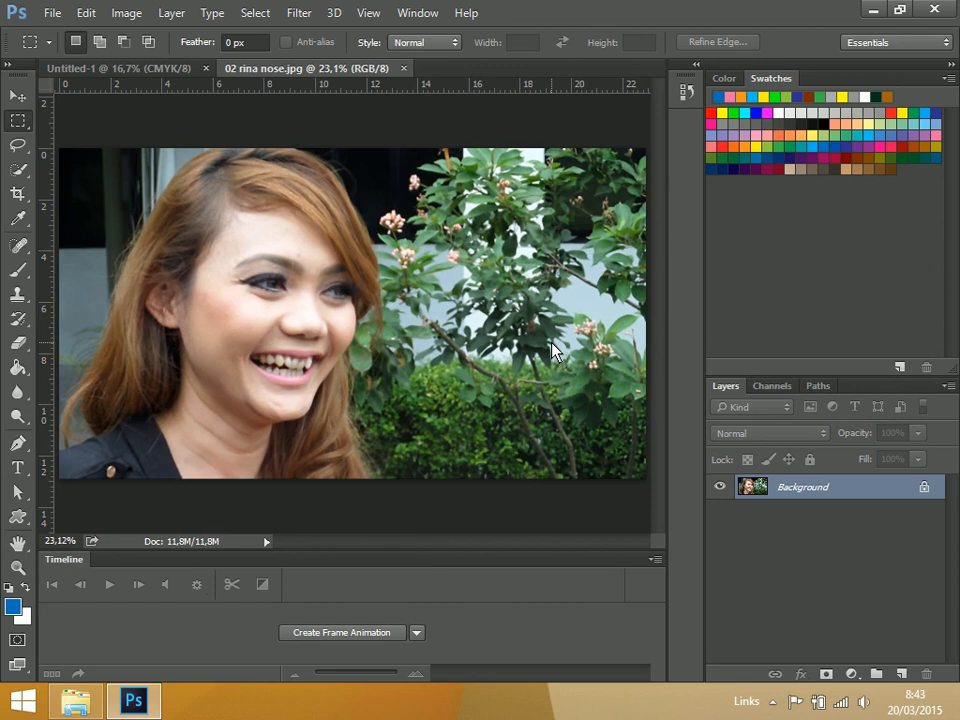
Select the entire portrait photo and copy it
left_click(262, 14)
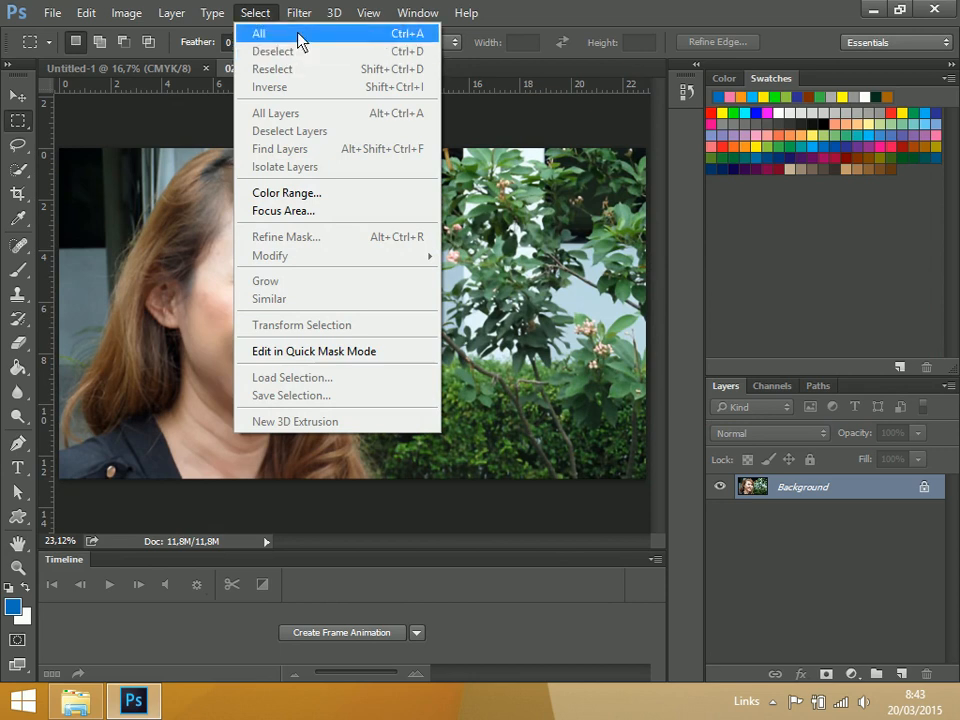
left_click(300, 36)
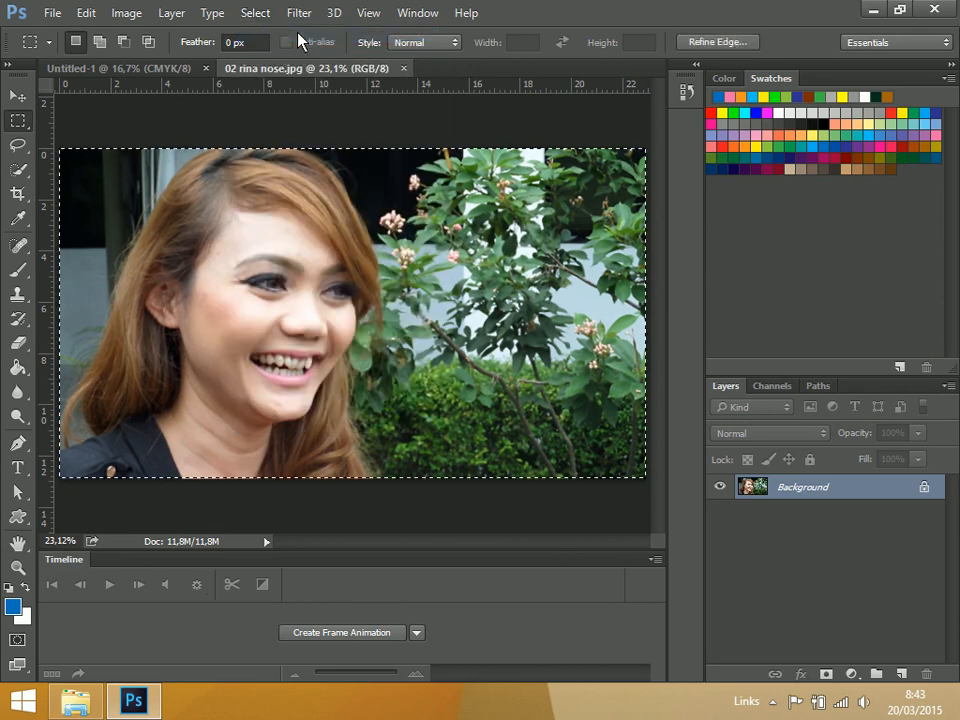
left_click(87, 16)
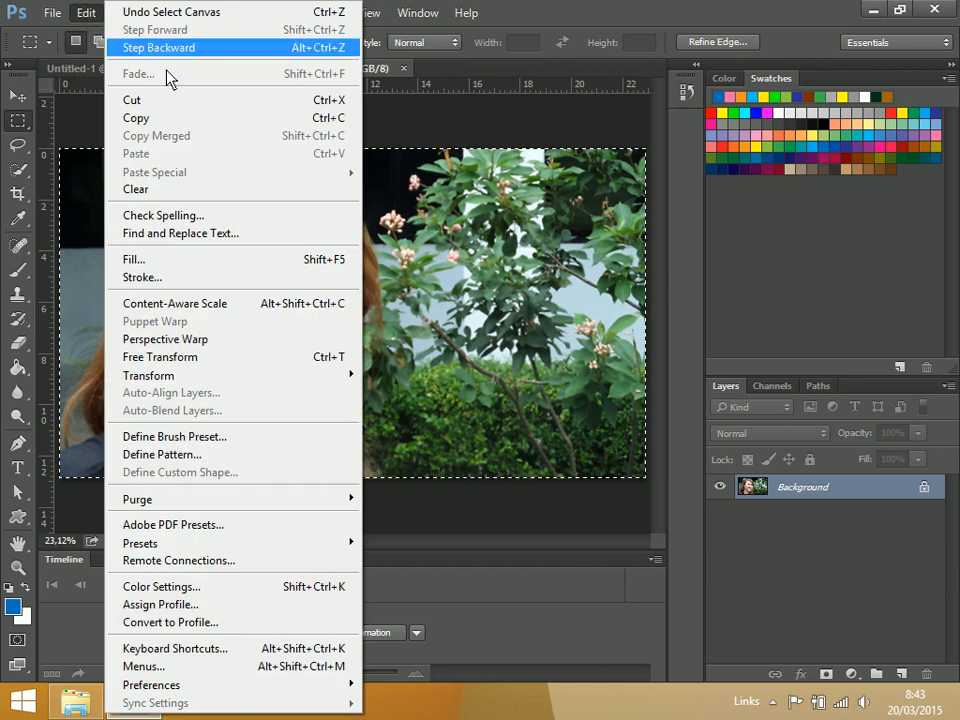
left_click(232, 121)
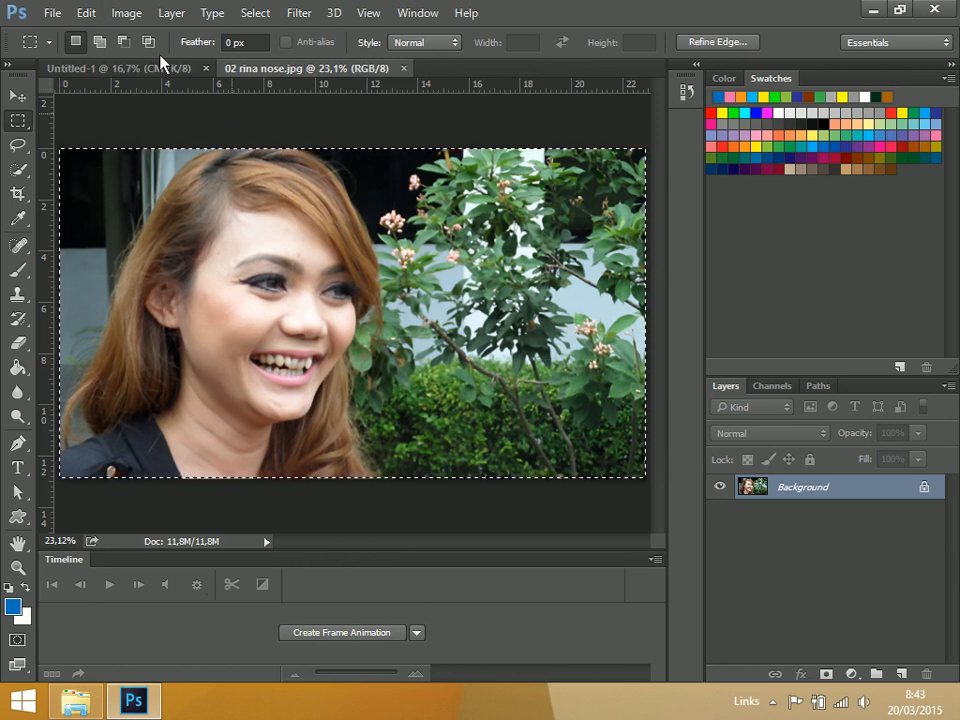
Close the portrait photo to return to the blank A5 document
left_click(88, 13)
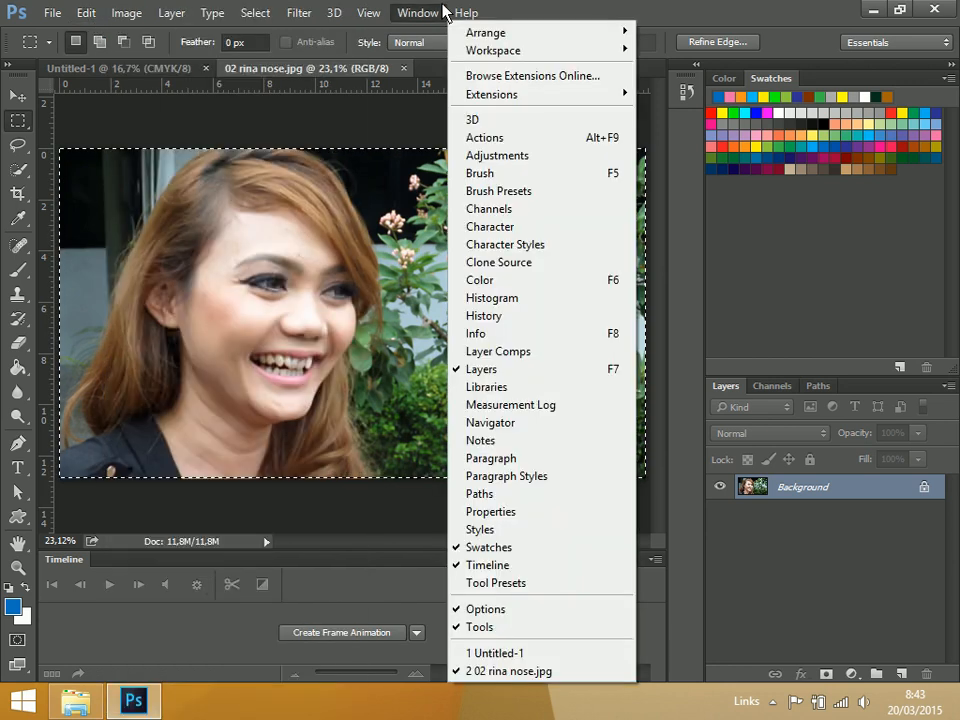
left_click(443, 13)
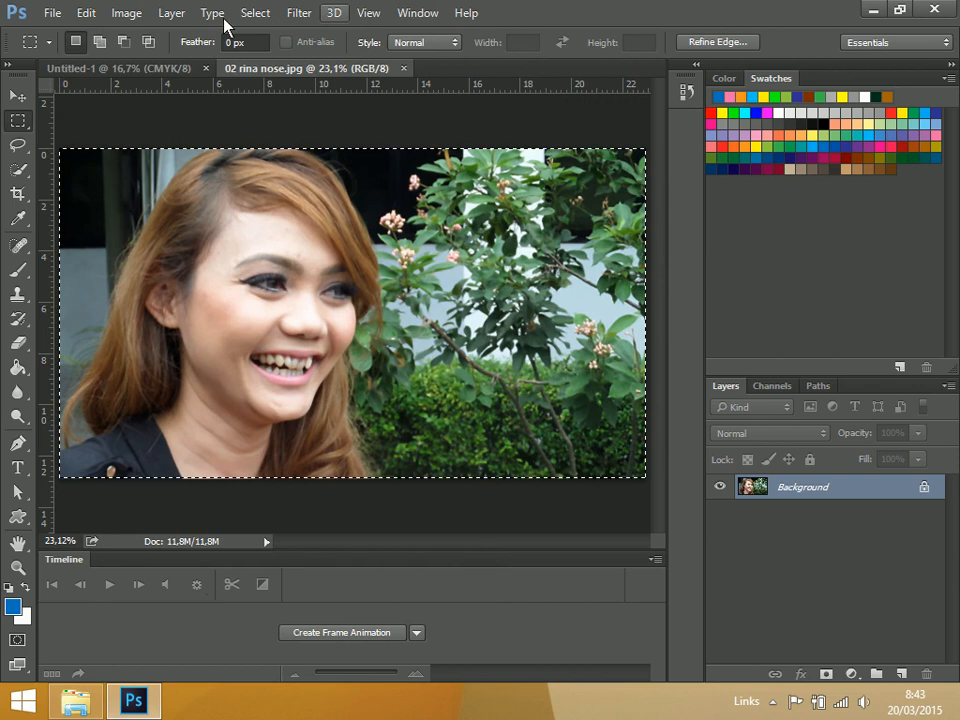
left_click(49, 15)
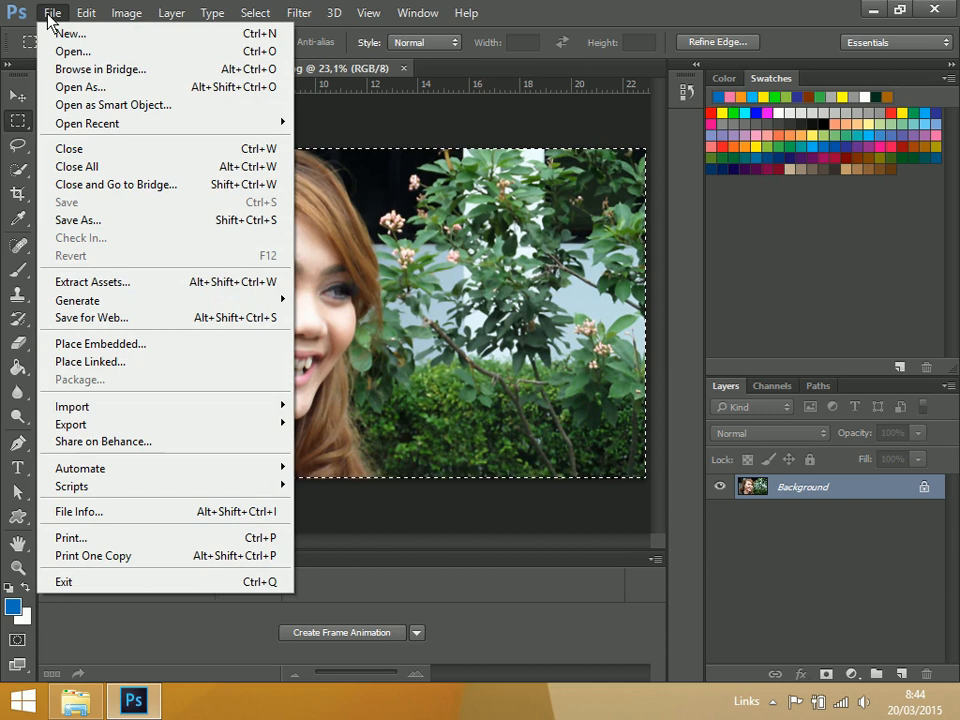
left_click(131, 153)
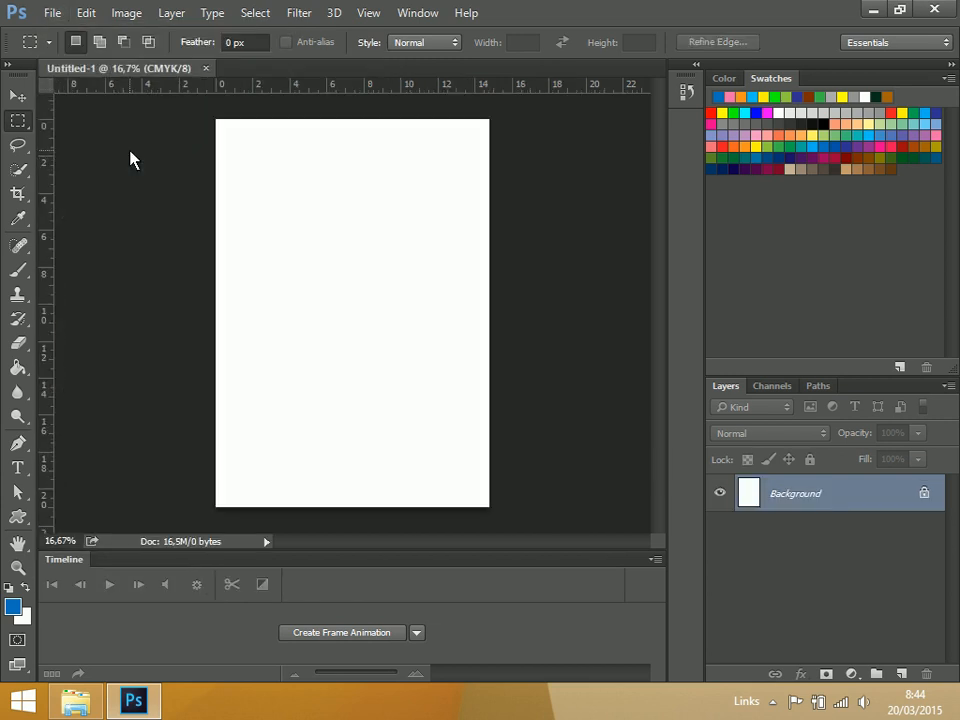
Paste the copied portrait into the blank A5 document and move it left across the page
left_click(86, 13)
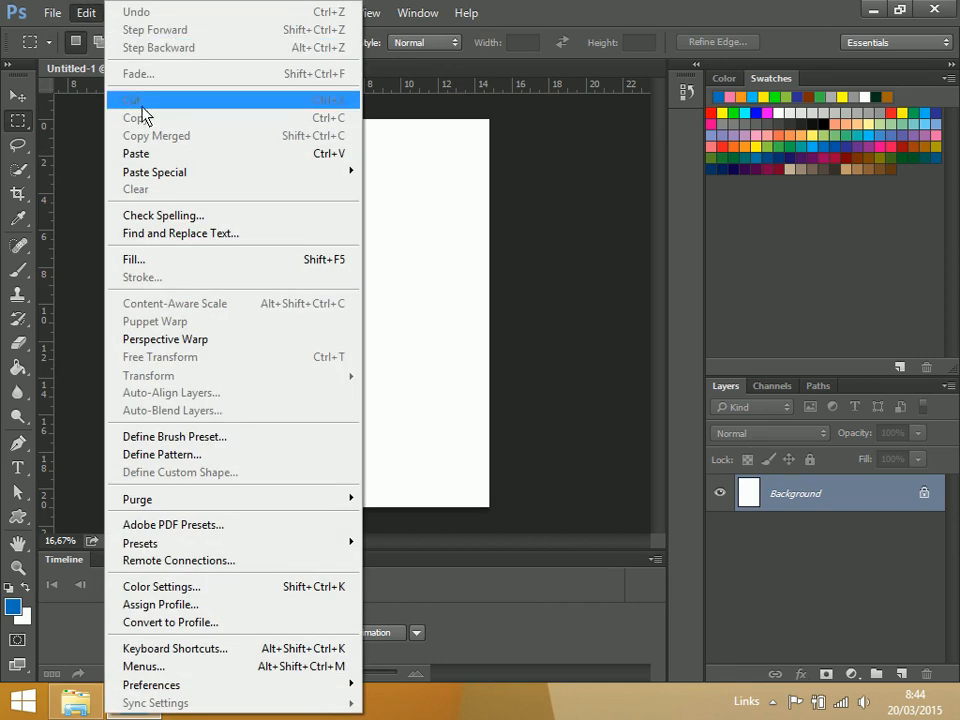
left_click(170, 162)
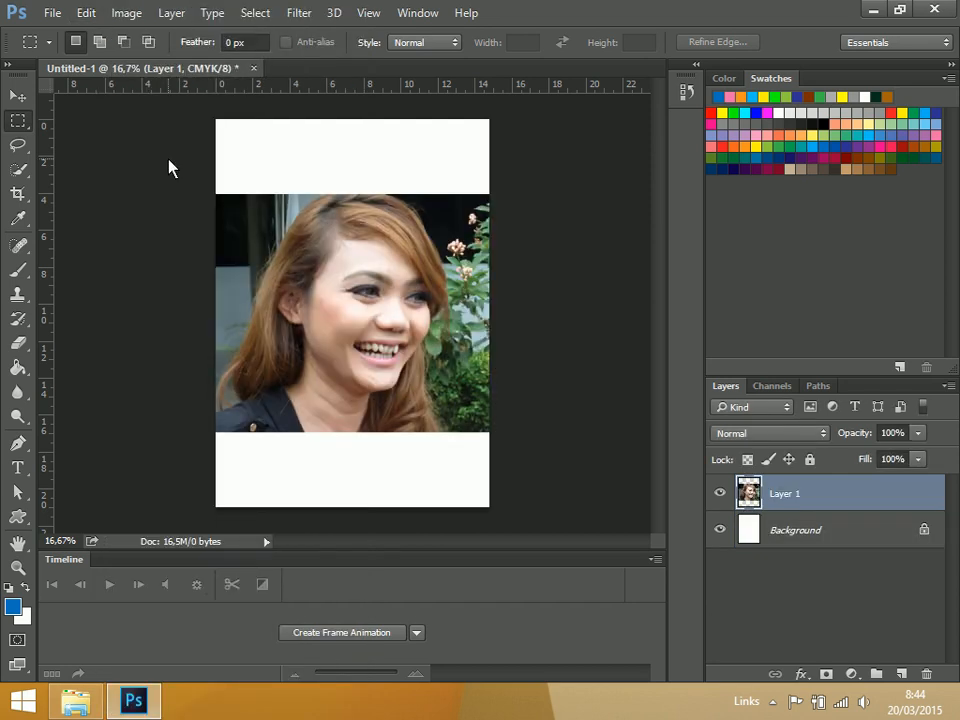
key("v")
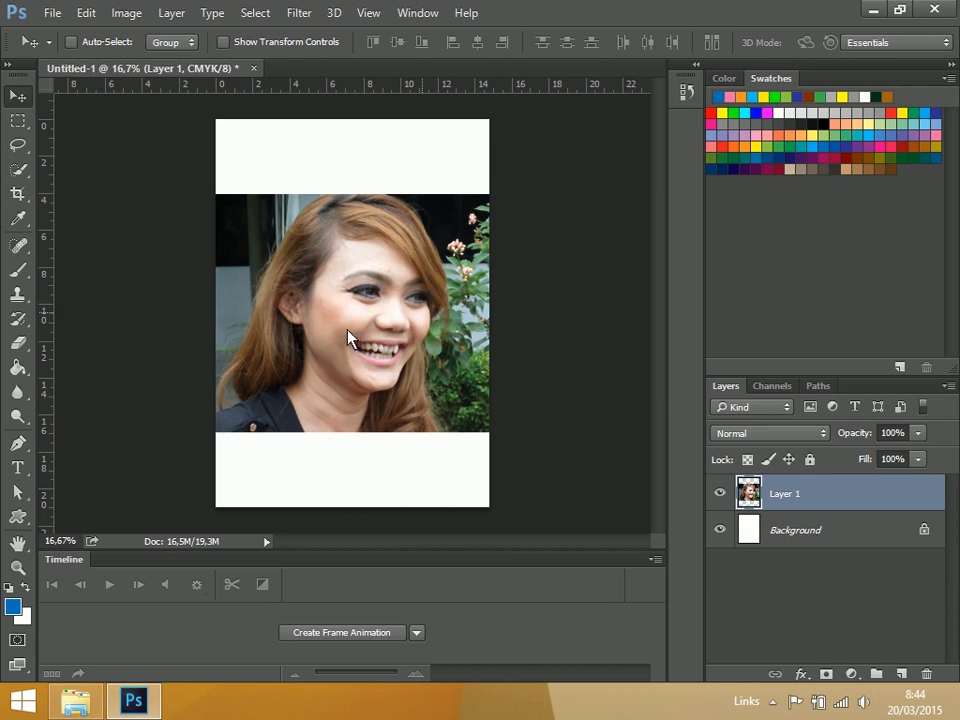
left_click_drag(446, 339, 413, 338)
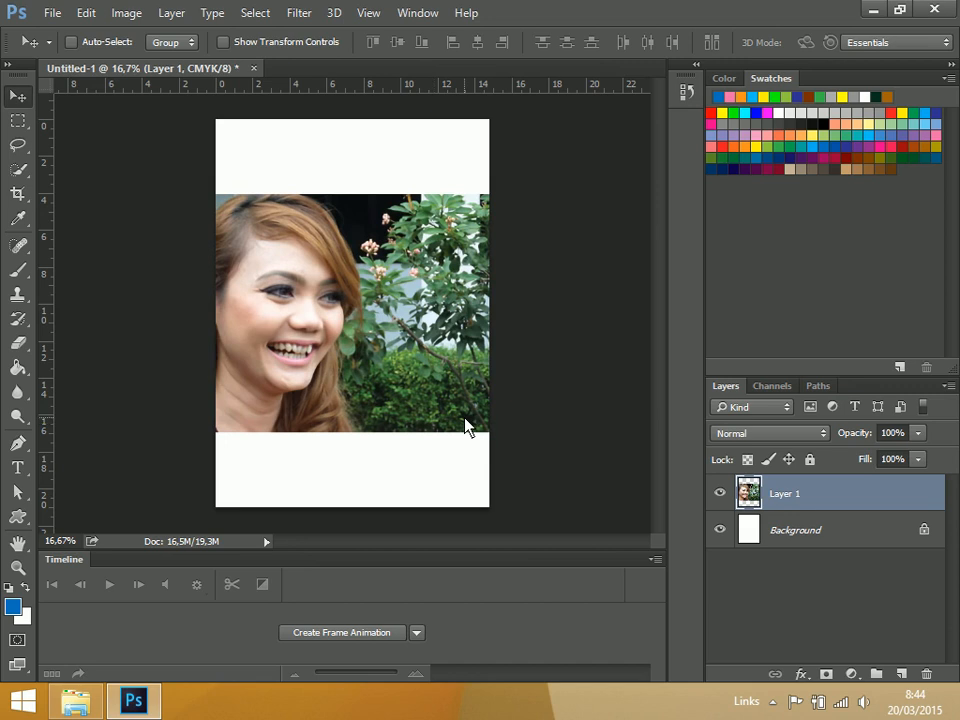
Scale the pasted portrait down slightly with Free Transform, keeping its upper-left corner in place
key("ctrl+t")
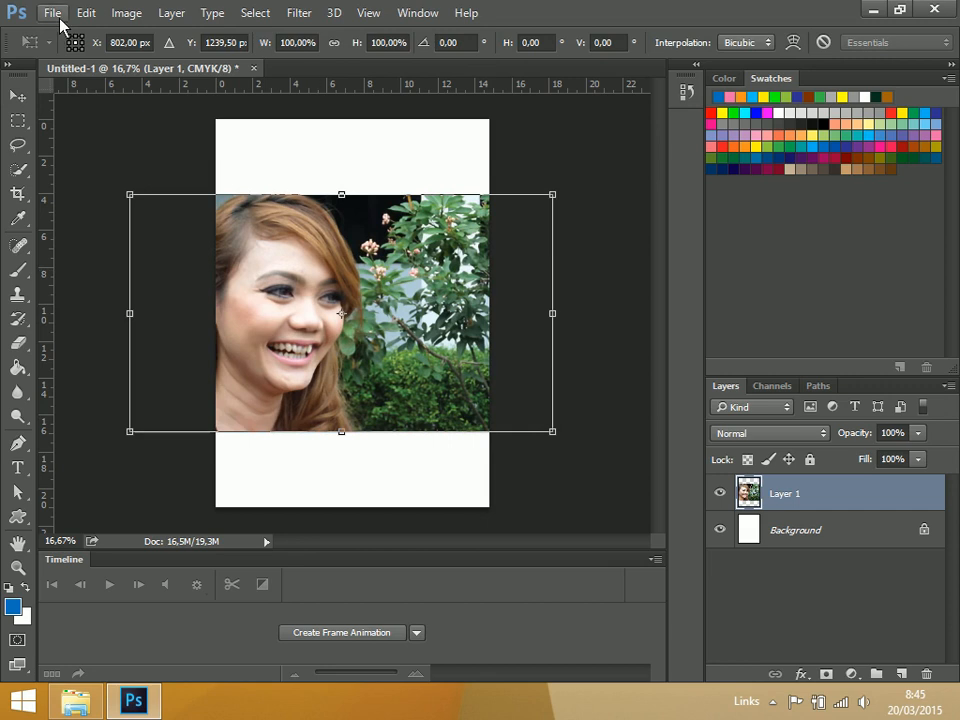
key("Return")
left_click(87, 13)
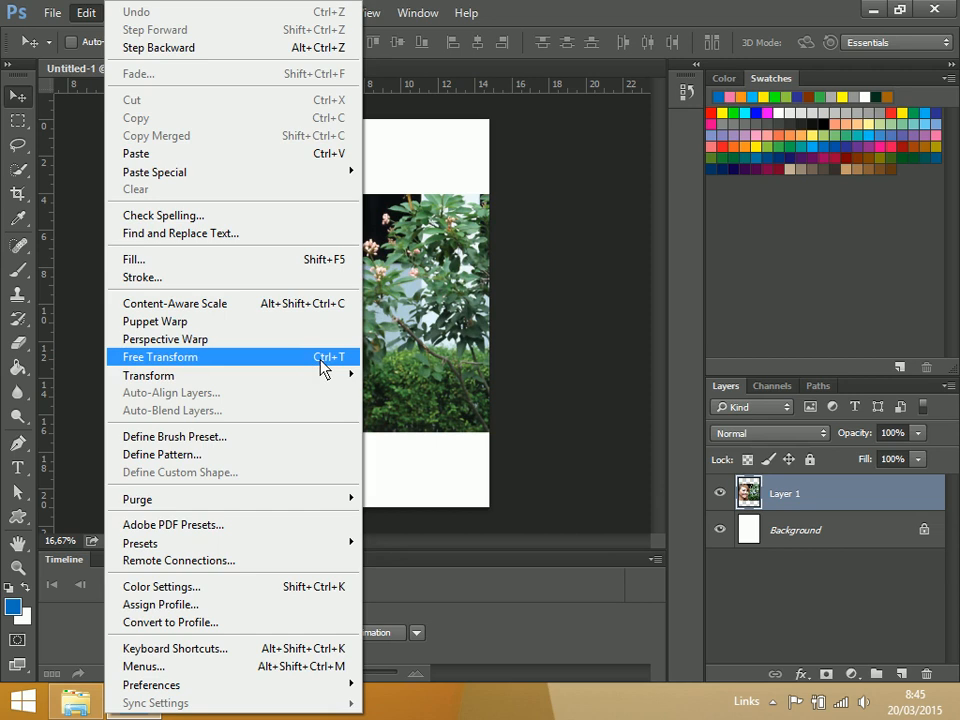
left_click(321, 364)
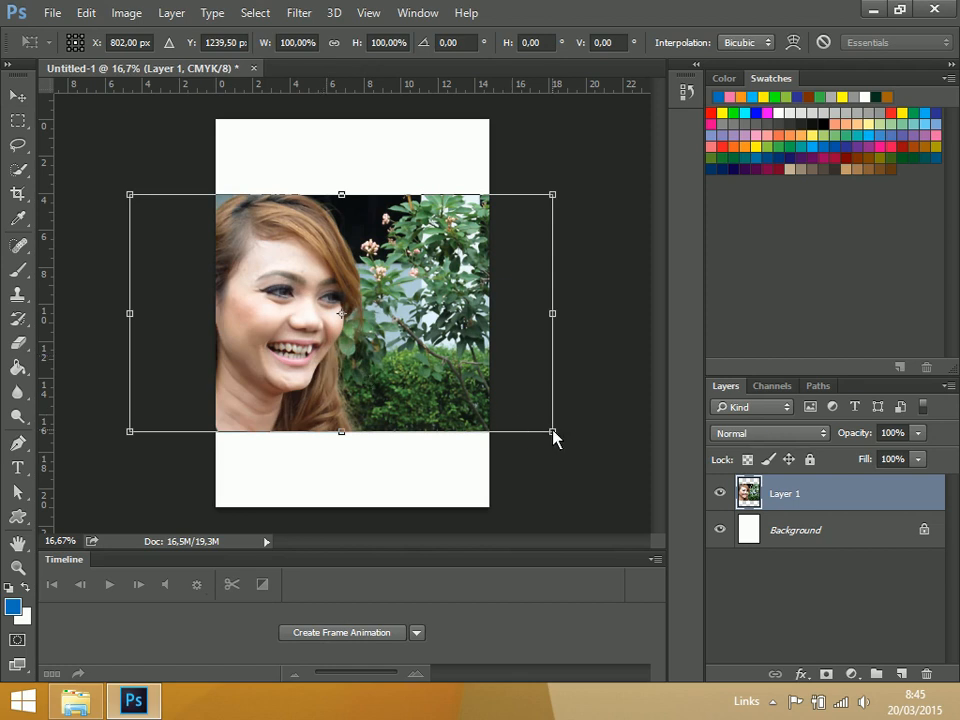
left_click_drag(555, 437, 505, 407)
key("Return")
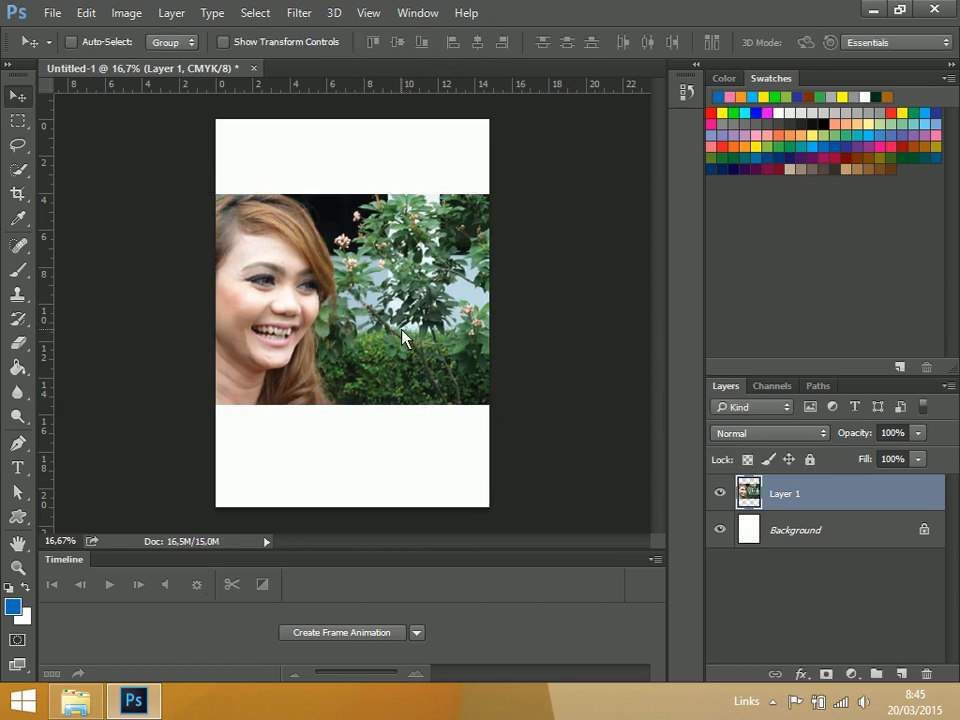
Move the portrait lower on the page and scale it down a little more with Free Transform
left_click_drag(342, 340, 345, 385)
key("ctrl+t")
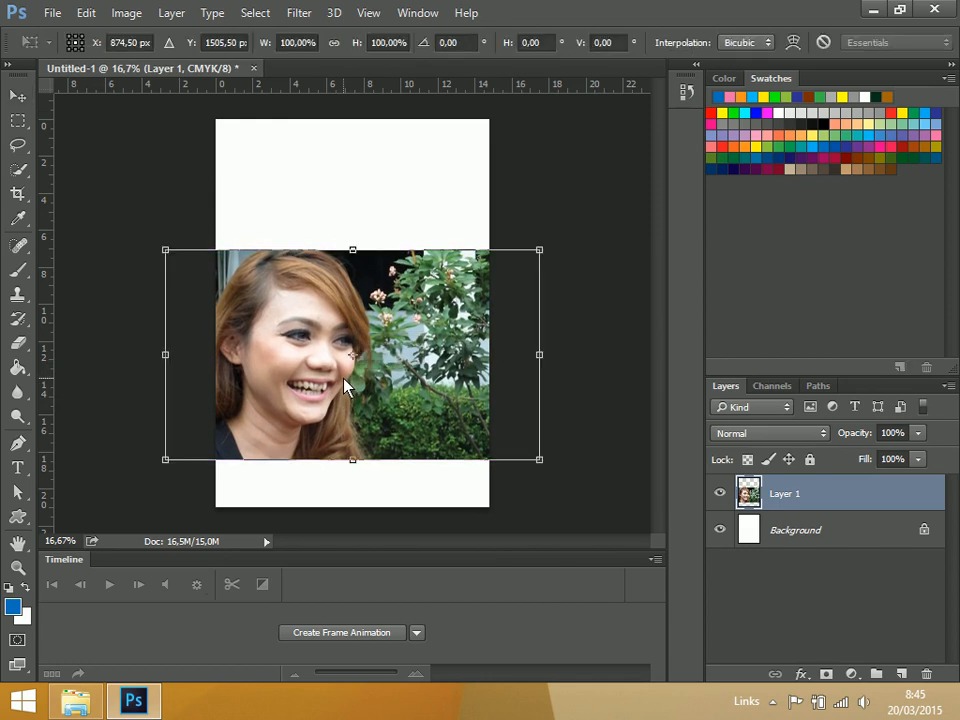
left_click_drag(541, 466, 507, 446)
key("Return")
Position the portrait in the lower half of the page, leaving a narrow empty strip beneath it
left_click_drag(429, 386, 450, 398)
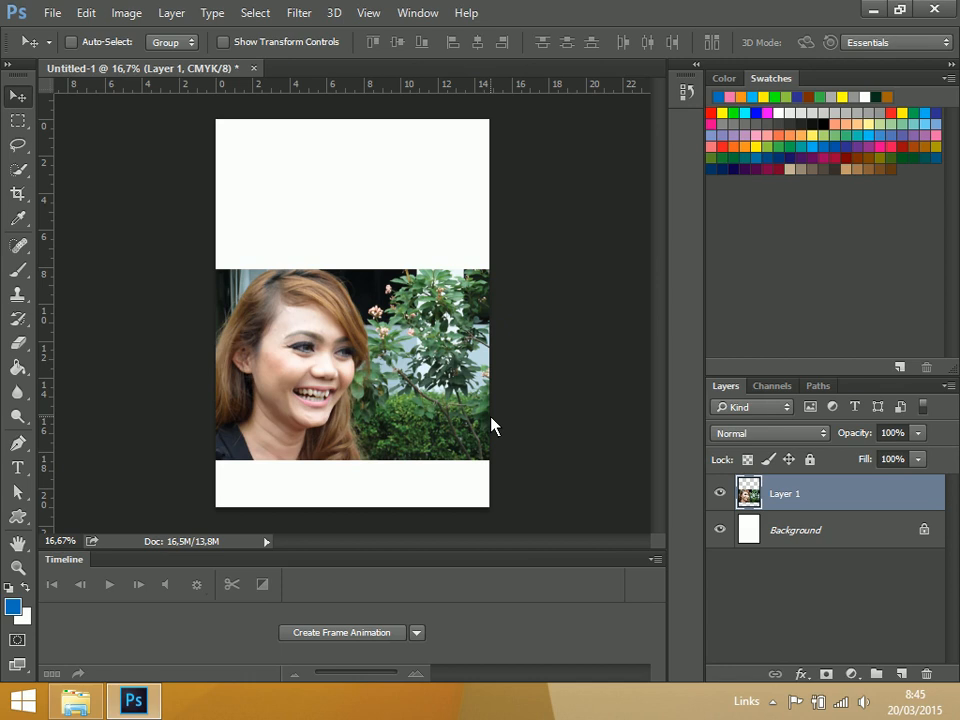
left_click_drag(381, 429, 365, 428)
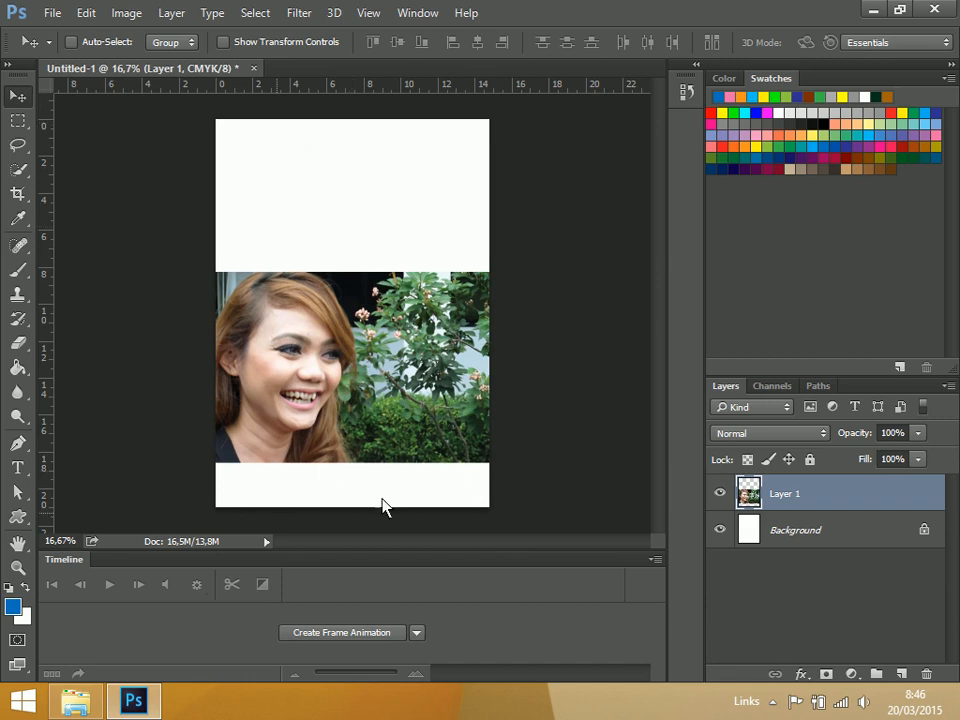
left_click_drag(340, 345, 336, 396)
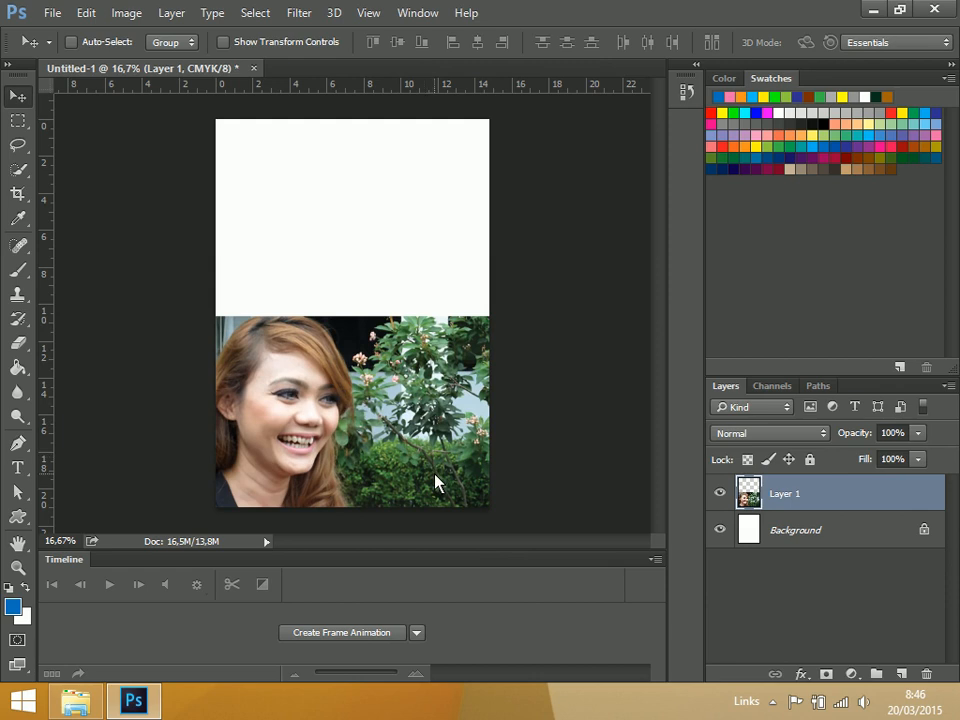
left_click_drag(435, 483, 430, 440)
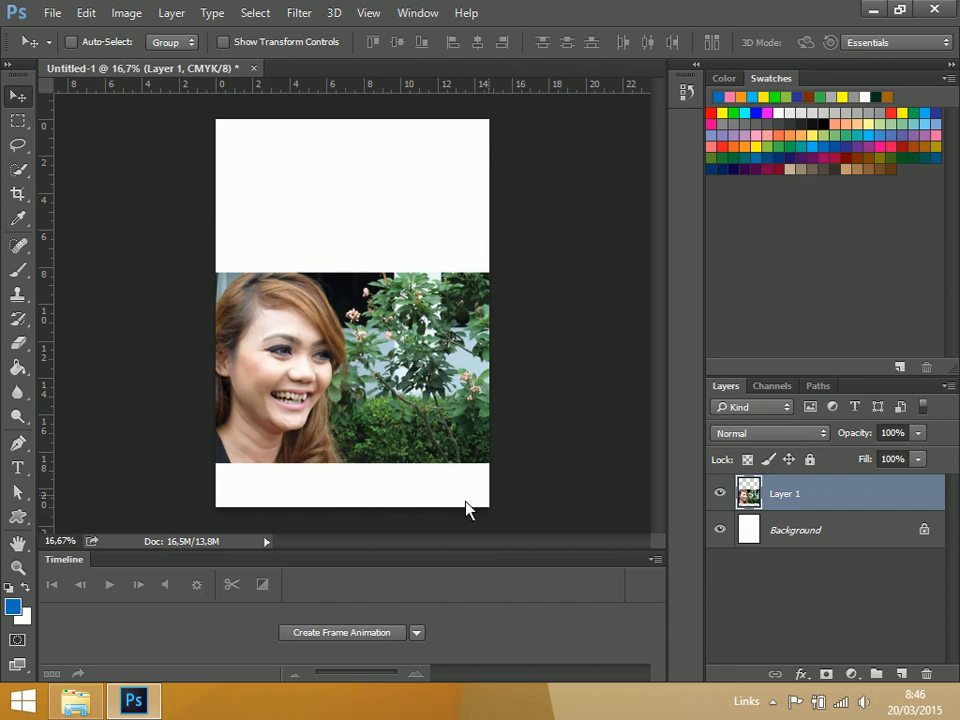
Save the document as 01 cover rina nose 2015 in Photoshop format with Maximize Compatibility, replacing the existing file in Pictures
left_click(53, 14)
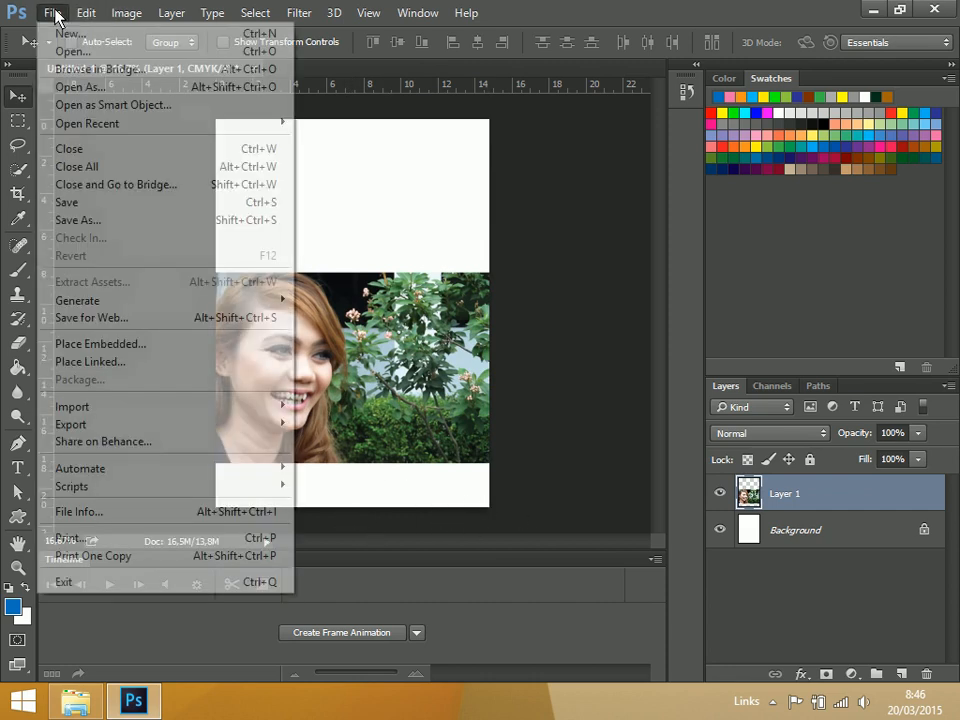
left_click(158, 213)
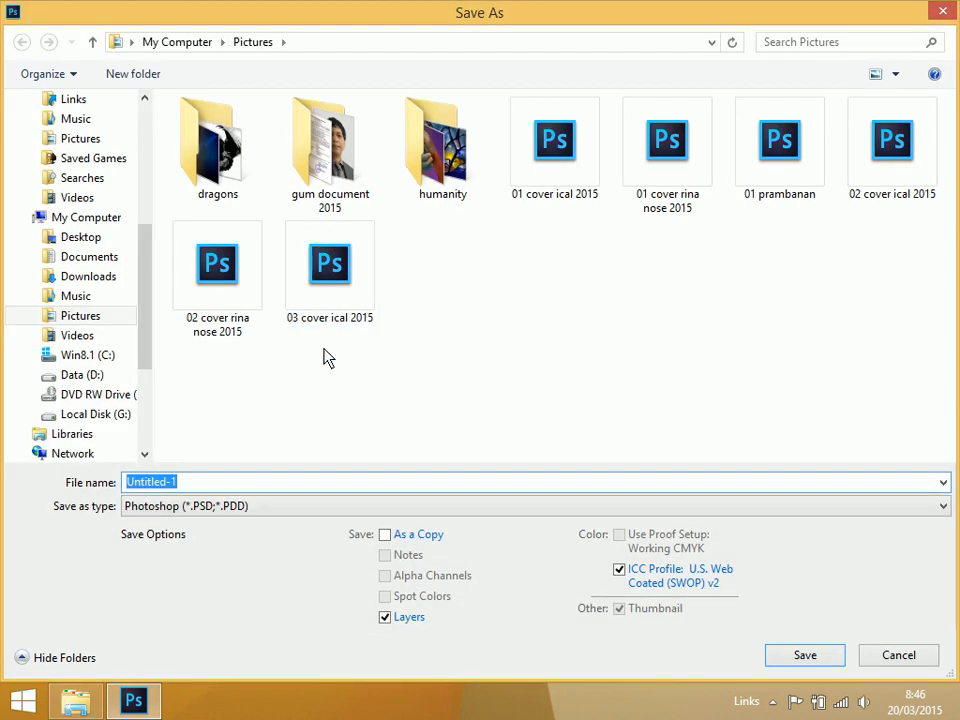
left_click(677, 184)
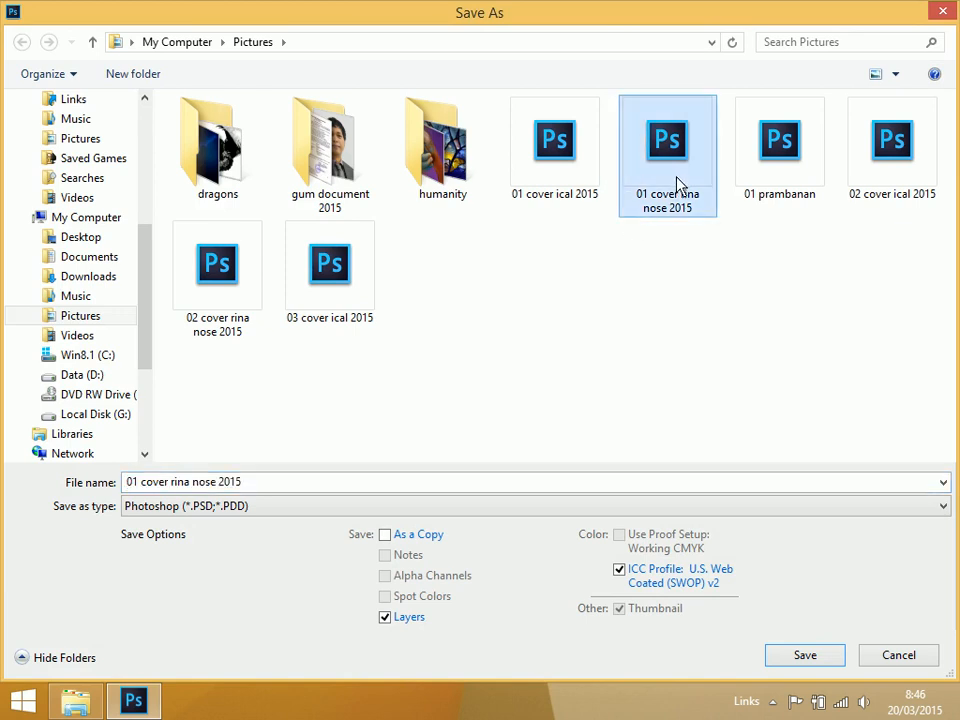
left_click(822, 664)
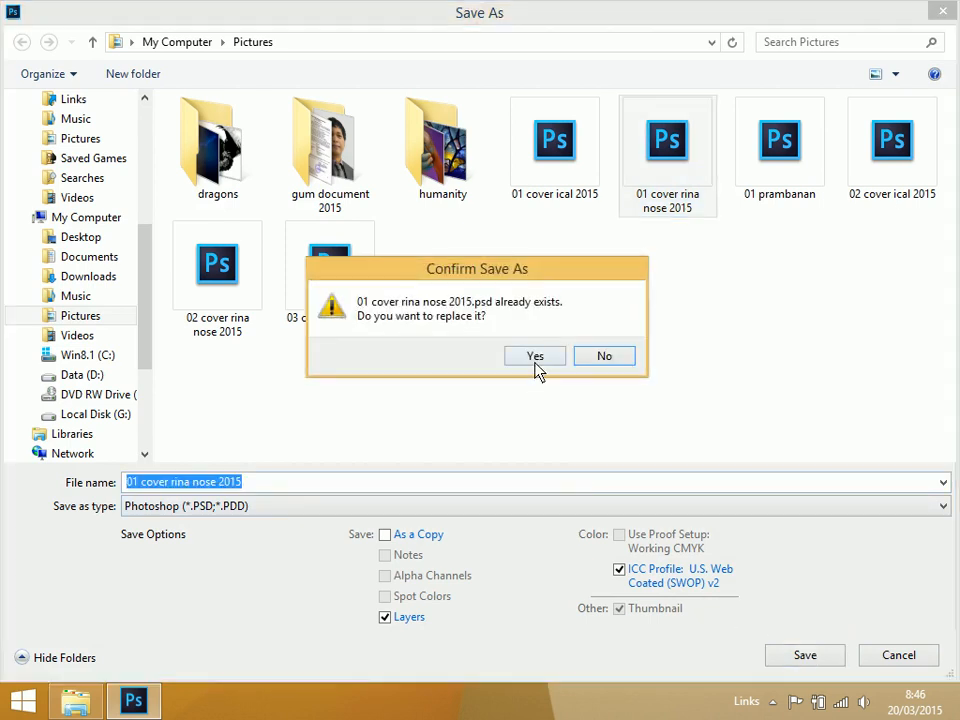
left_click(536, 367)
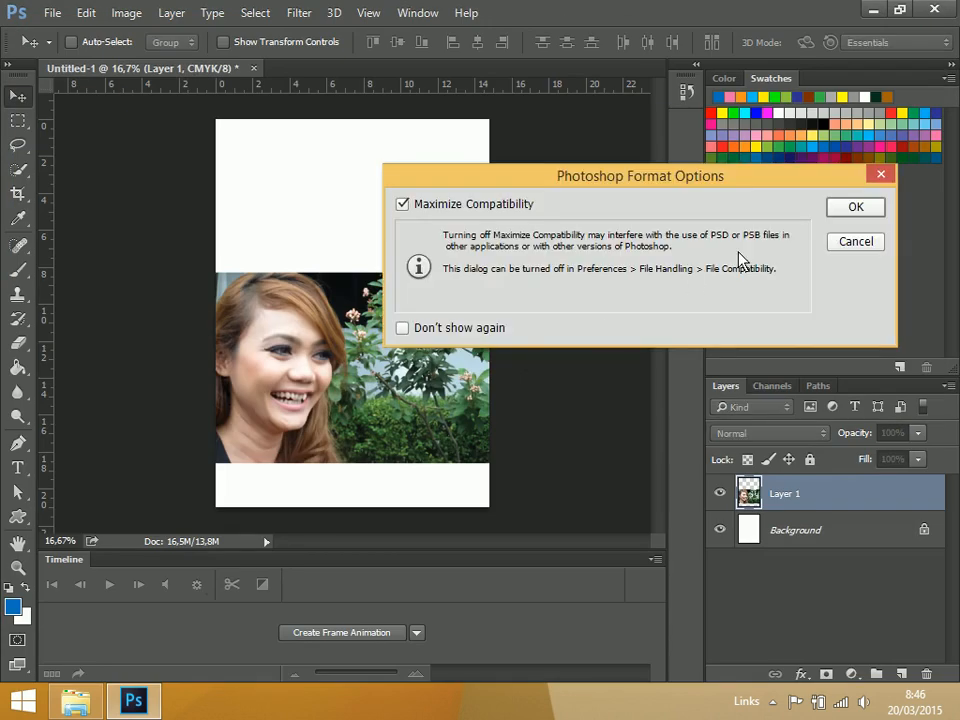
left_click(854, 207)
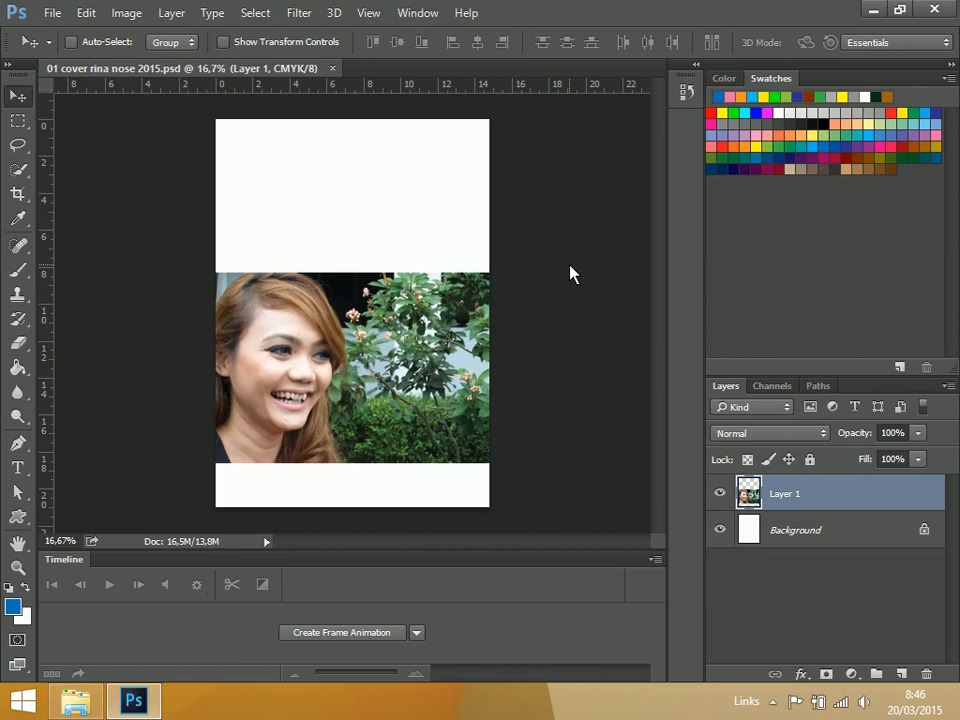
Add one empty layer beneath the portrait layer and delete the Background layer
left_click(794, 541)
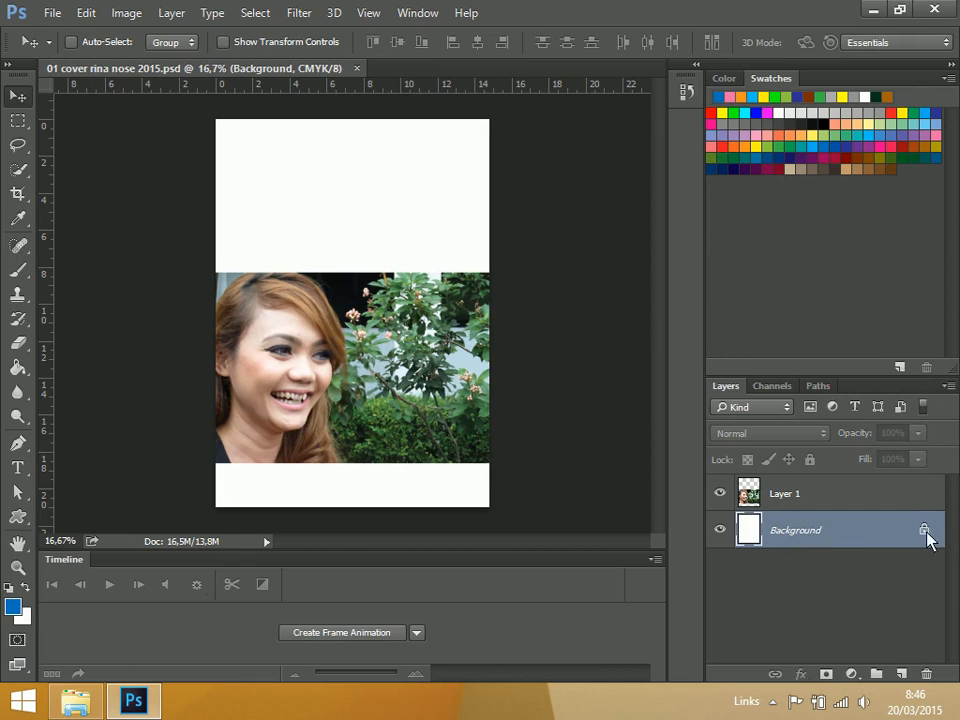
left_click(901, 675)
left_click(901, 675)
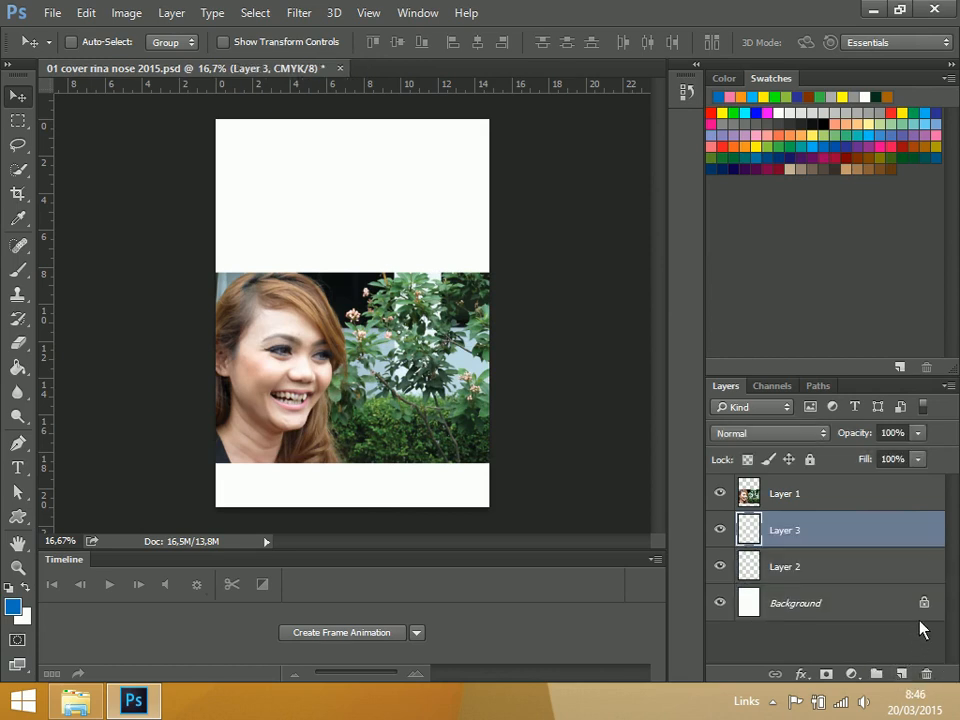
key("ctrl+z")
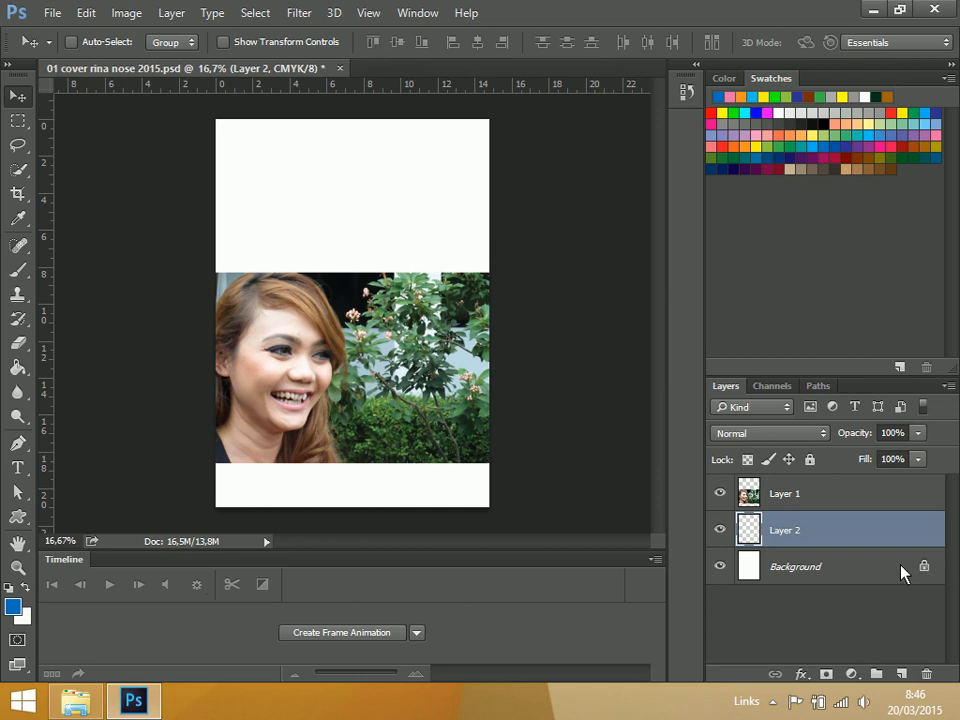
left_click(908, 571)
left_click_drag(896, 589, 926, 676)
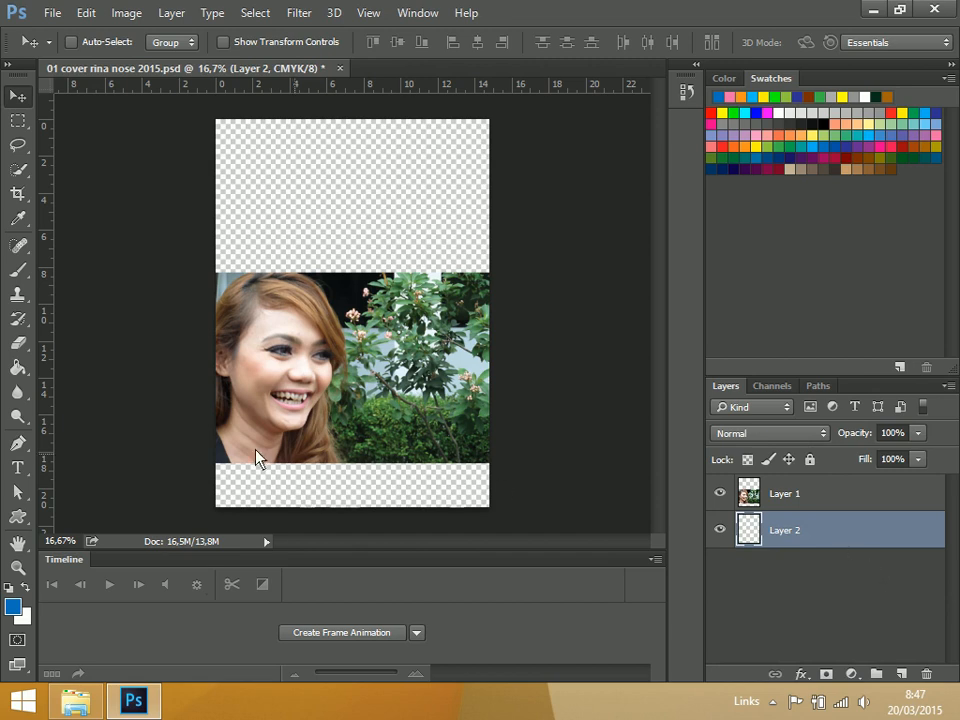
Choose the Rectangle tool from the shape tools
left_click(19, 518)
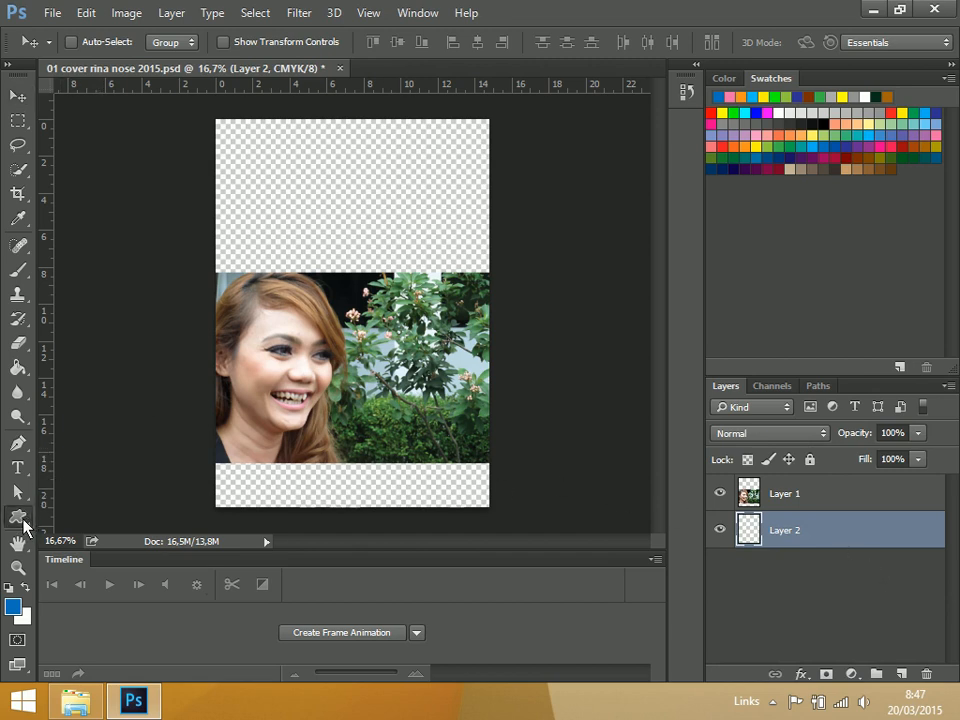
right_click(19, 518)
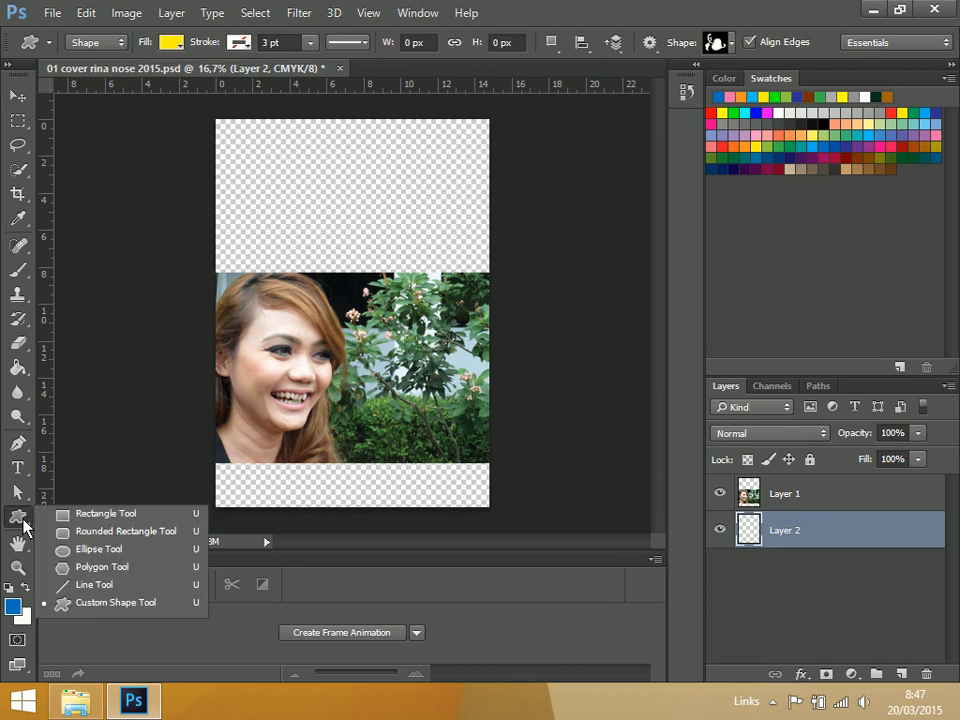
left_click(70, 516)
left_click(226, 160)
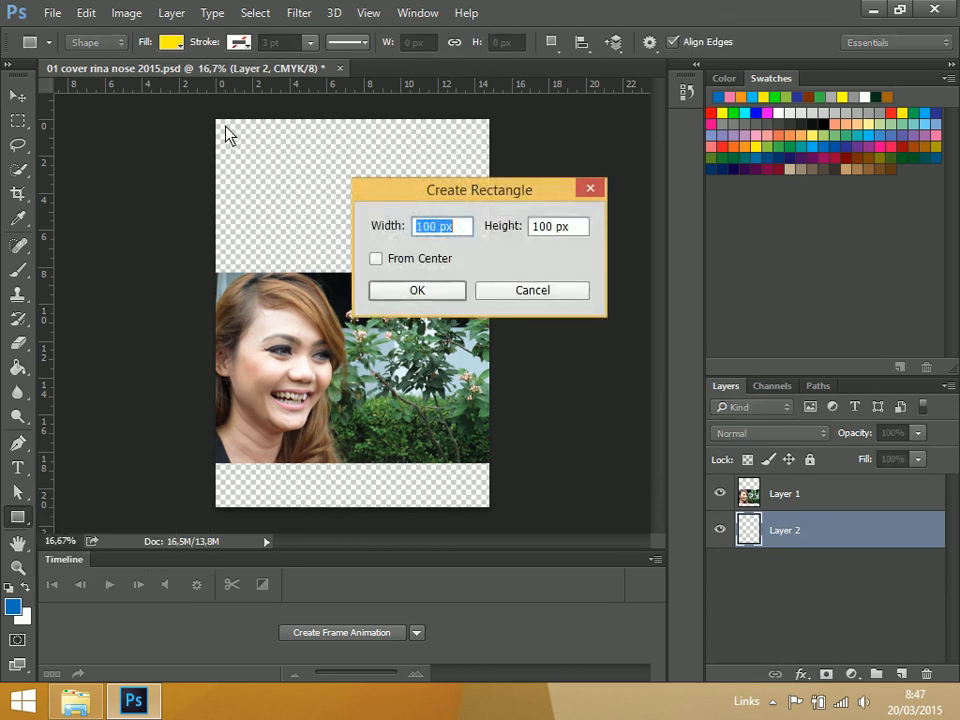
left_click(546, 298)
left_click(234, 138)
left_click(575, 300)
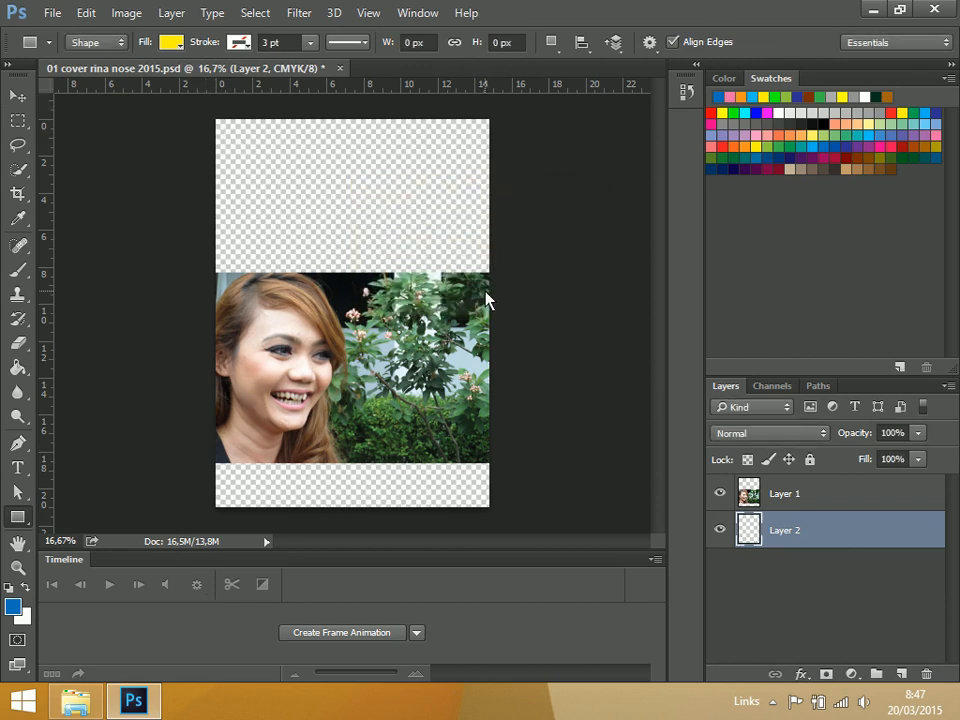
Draw a yellow rectangle of about 1904 × 2666 px behind the portrait, covering the whole page, in Shape mode
left_click_drag(204, 107, 501, 527)
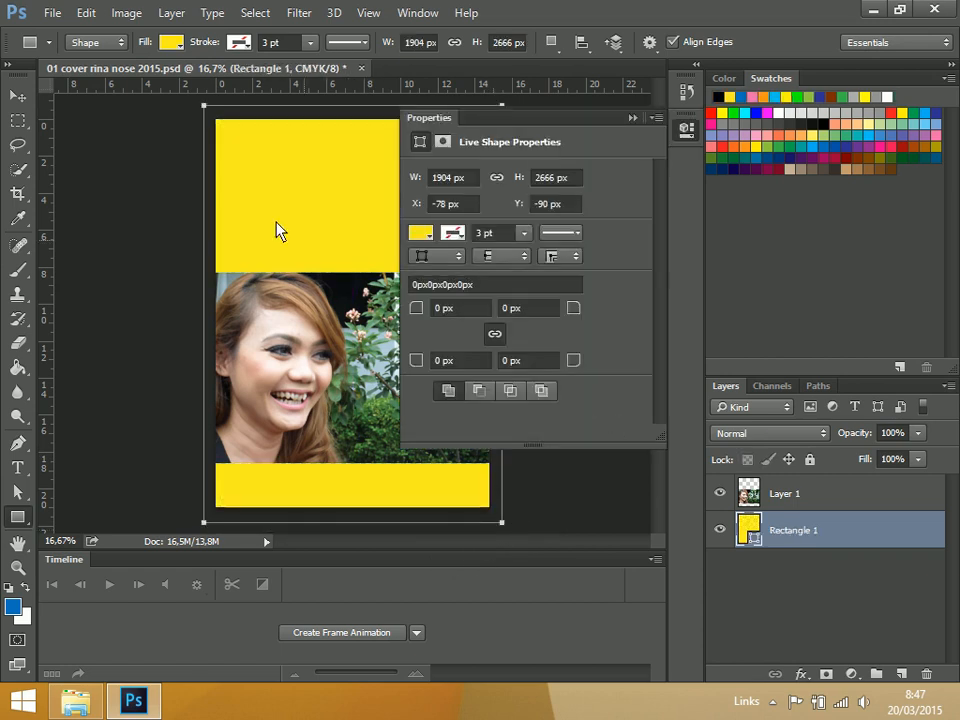
left_click(114, 48)
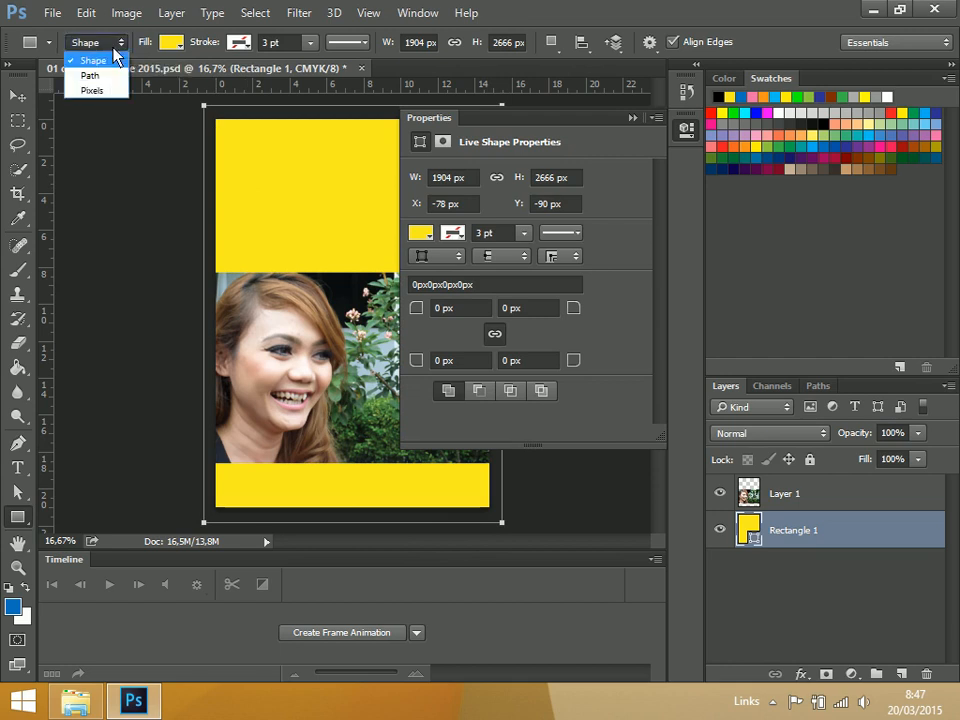
left_click(99, 62)
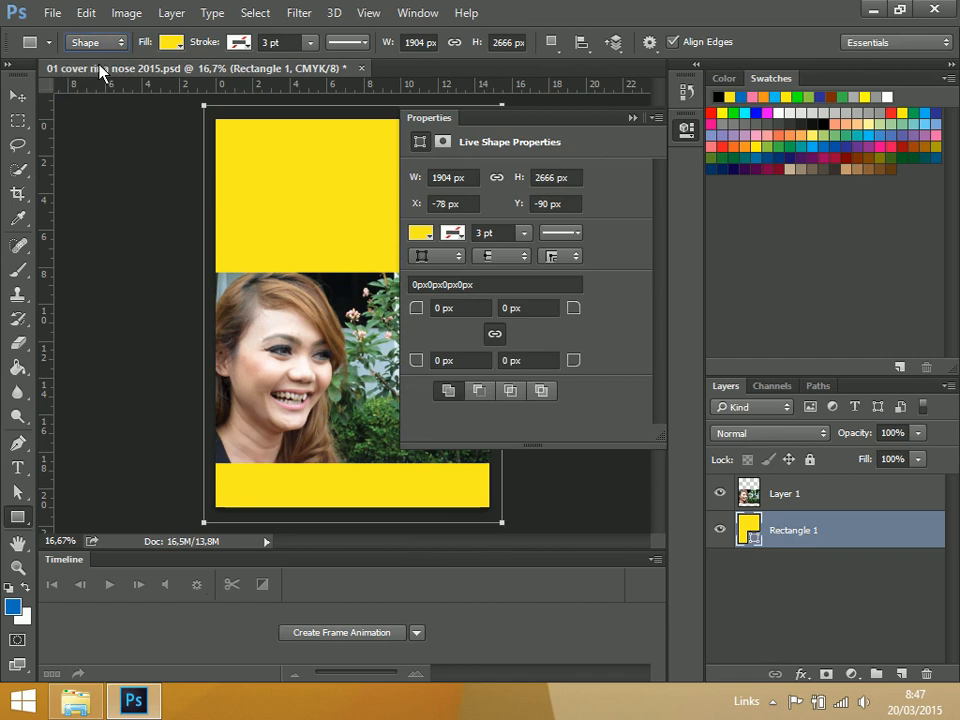
Try a black fill on the background rectangle, and replace it with a dark green swatch
left_click(420, 233)
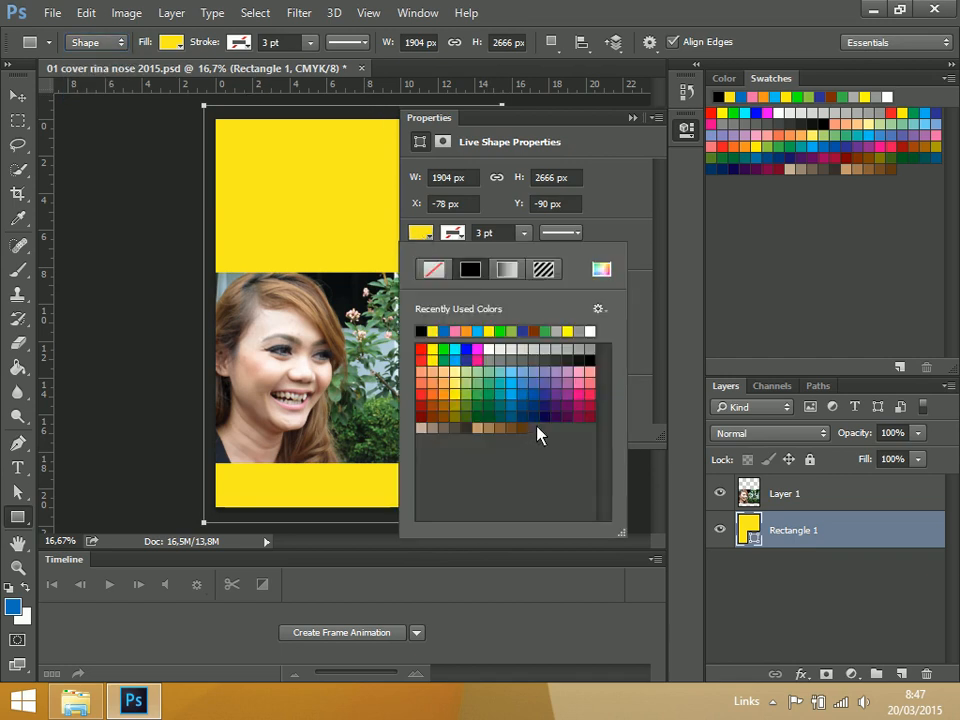
left_click(589, 363)
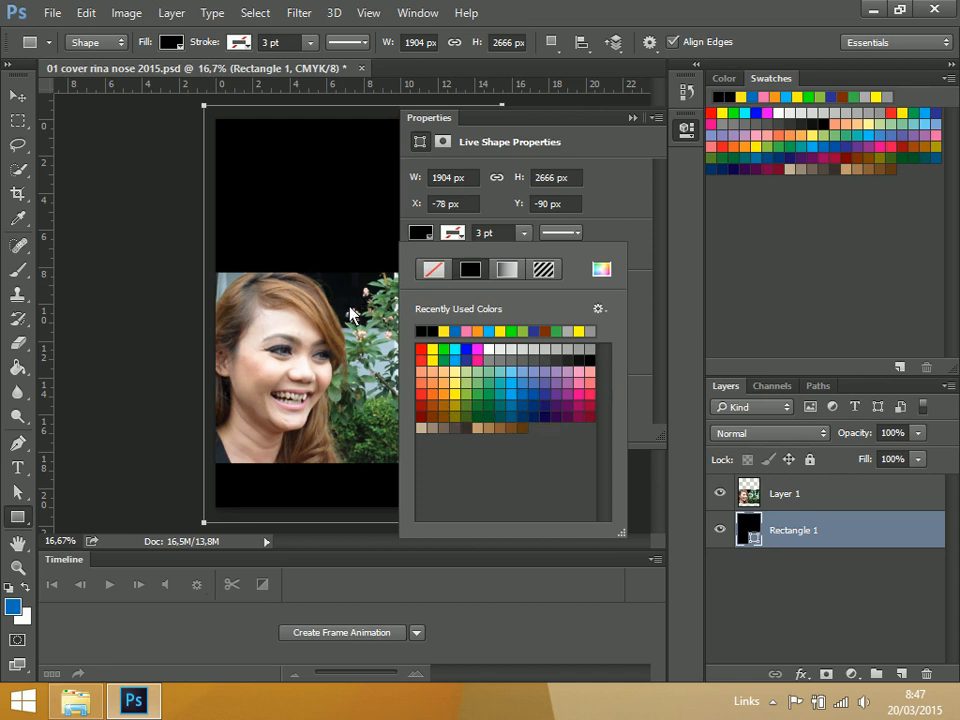
left_click(469, 420)
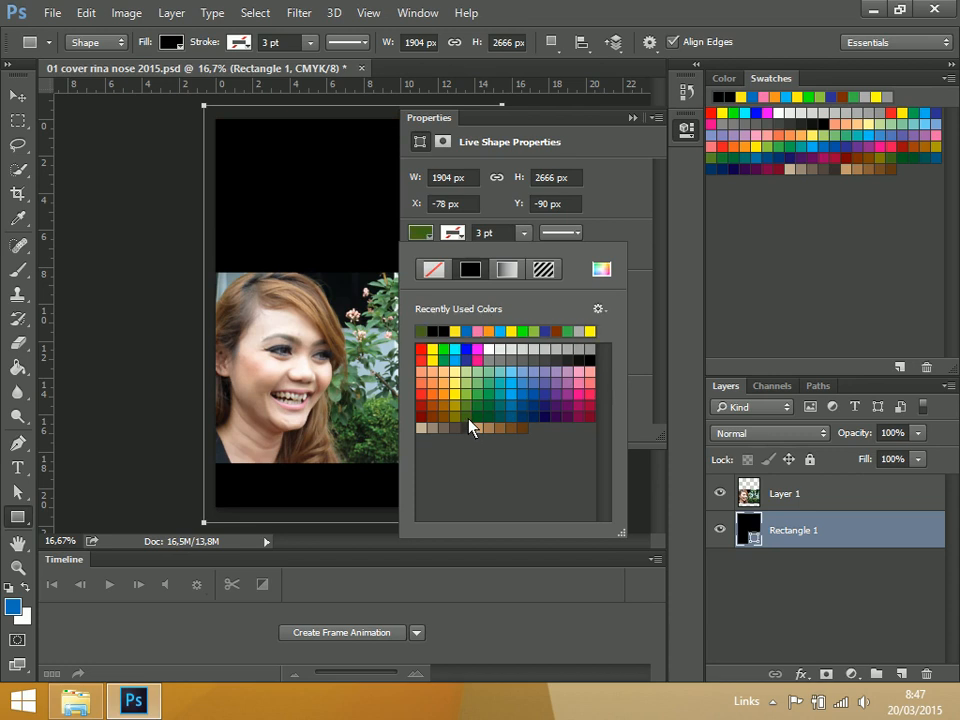
Try several very dark greens for the background rectangle's fill and apply #132401
left_click(427, 233)
left_click(428, 238)
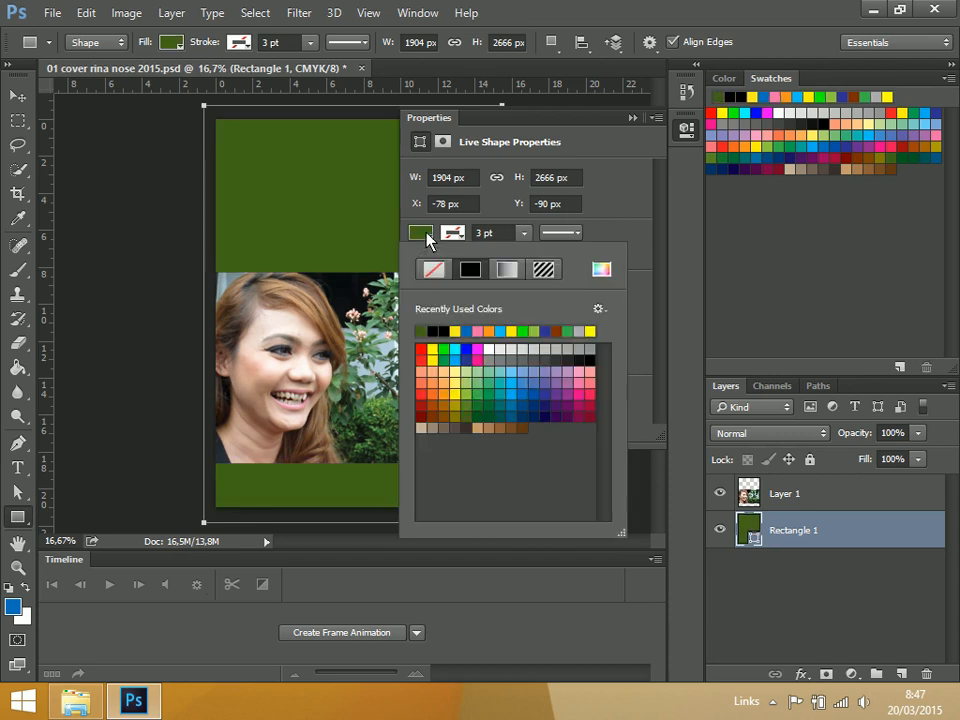
left_click(603, 270)
left_click(627, 370)
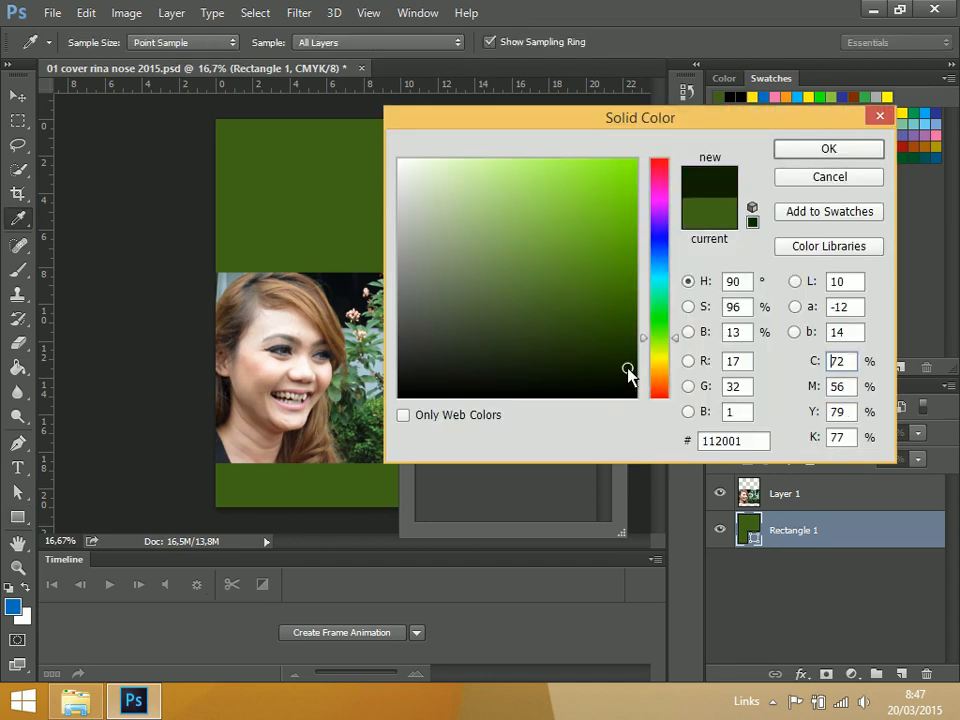
left_click(625, 352)
left_click(609, 367)
left_click(603, 371)
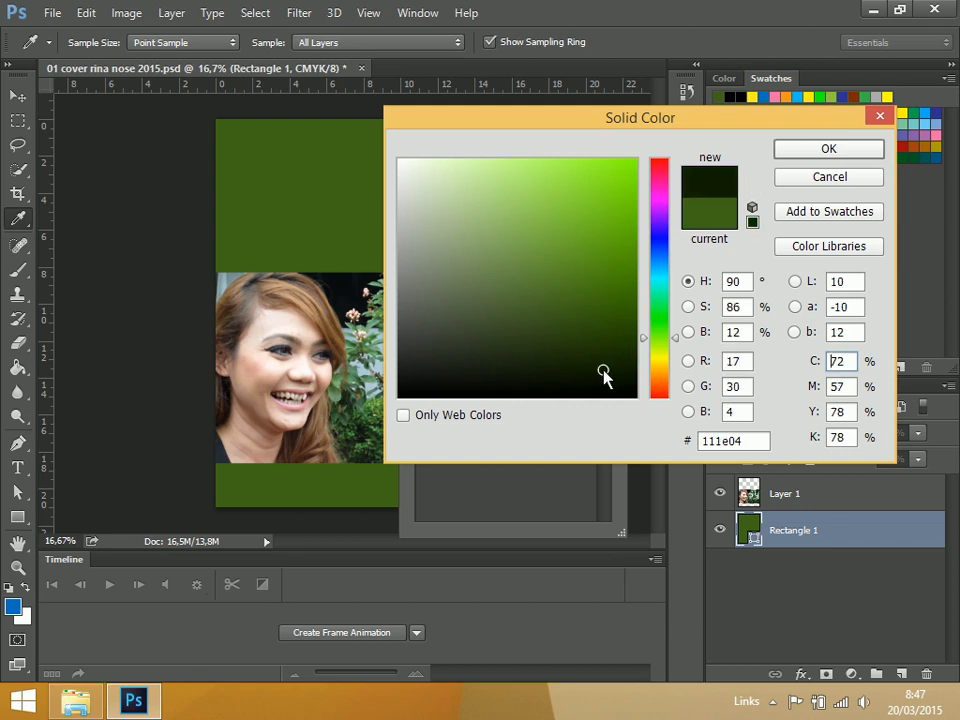
left_click(617, 359)
left_click(628, 366)
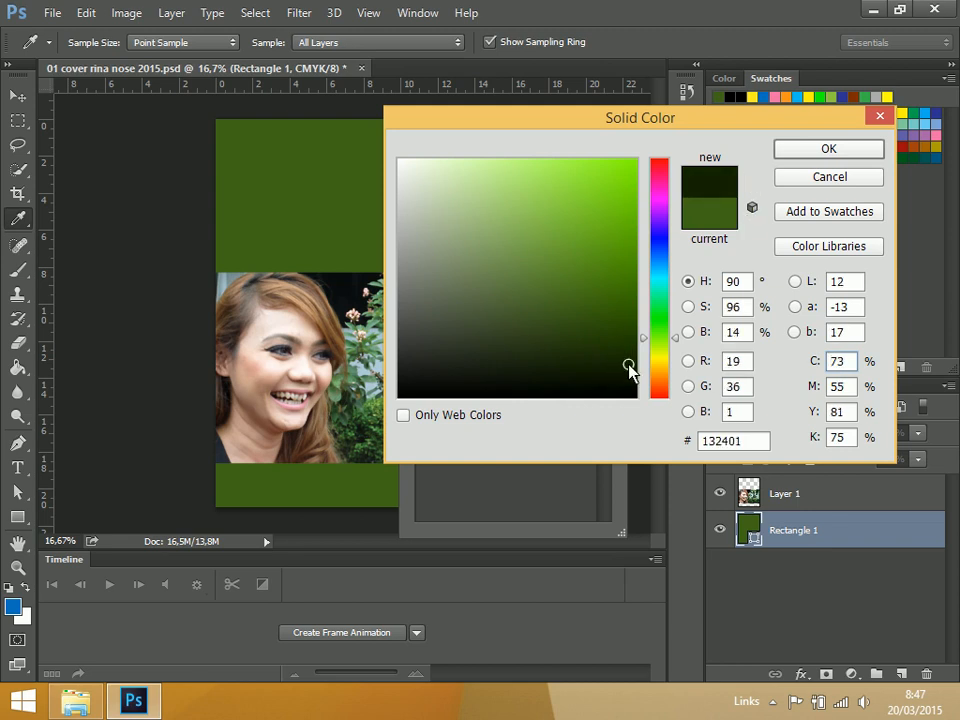
left_click(851, 150)
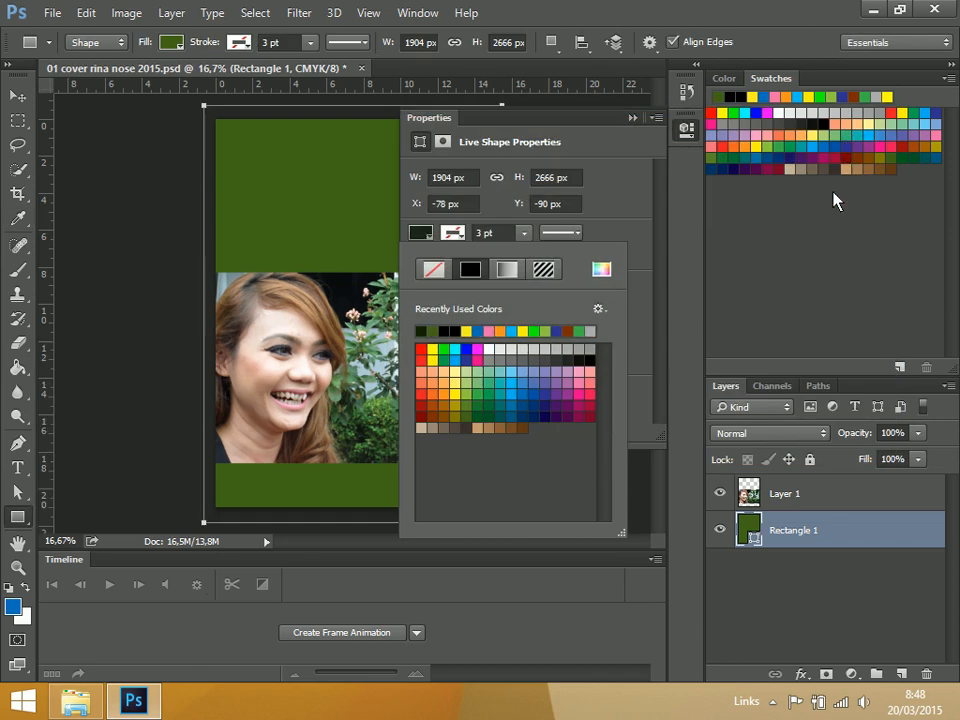
left_click(655, 118)
left_click(722, 165)
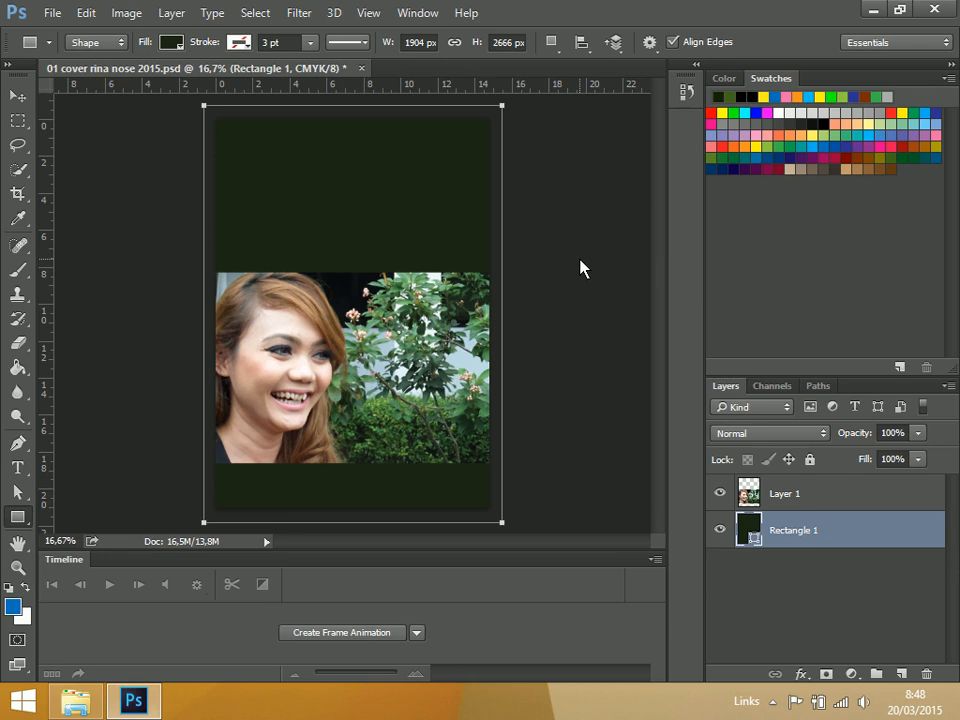
Change the background rectangle's fill to the near-black color #060000 and switch to the Move tool
double_click(750, 531)
left_click(631, 392)
left_click(651, 399)
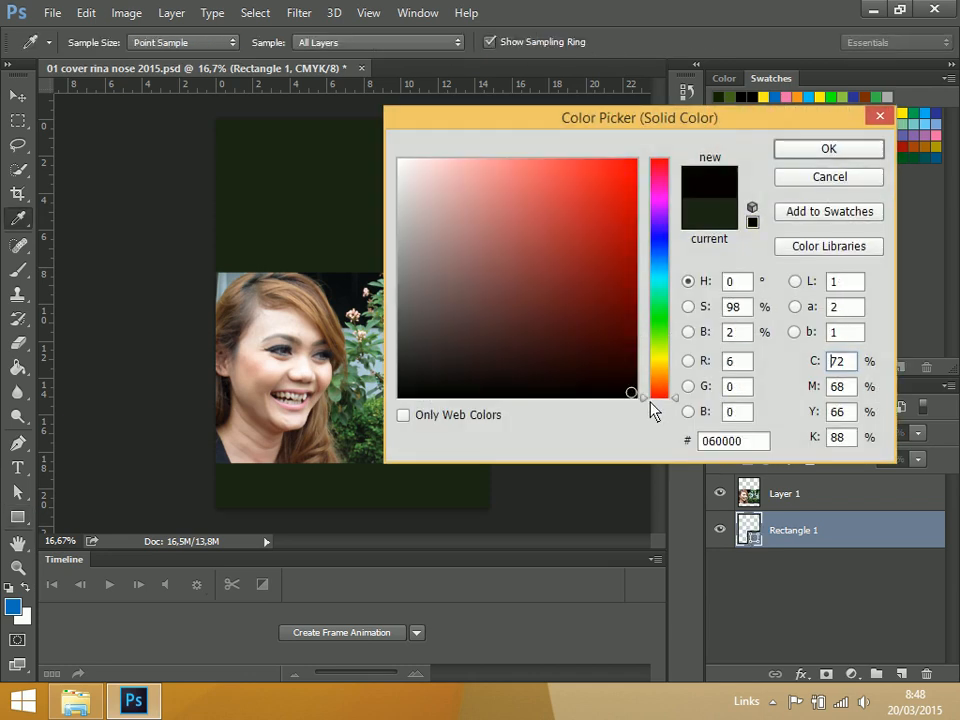
left_click(849, 158)
left_click(15, 96)
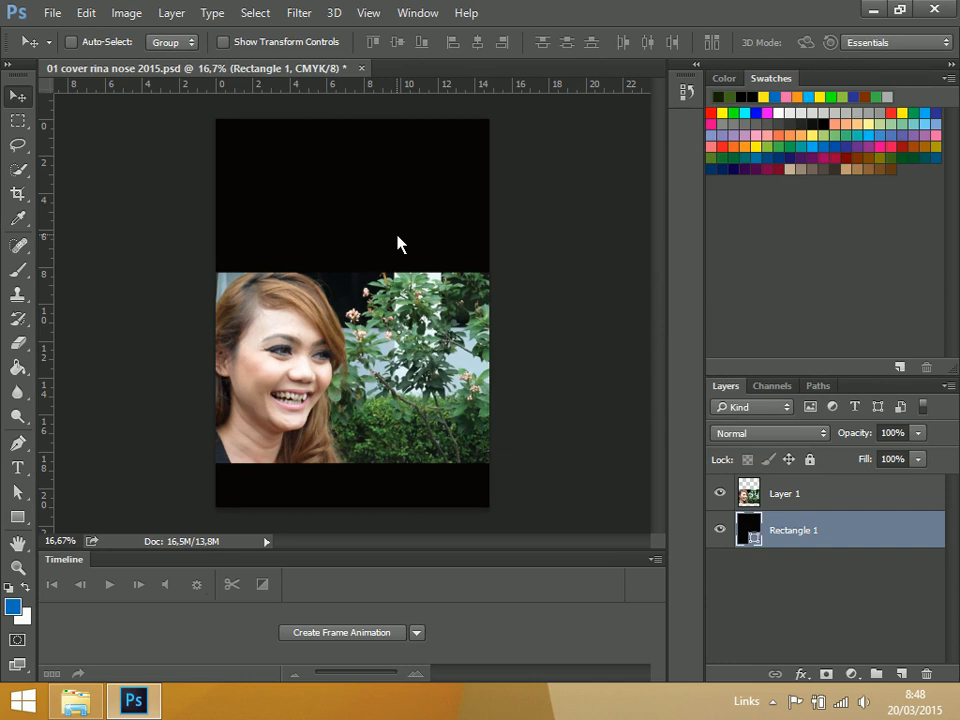
Save the document in Pictures as the PSD "02 cover rina nose 2015", replacing the existing file and keeping Maximize Compatibility on
left_click(54, 13)
left_click(90, 221)
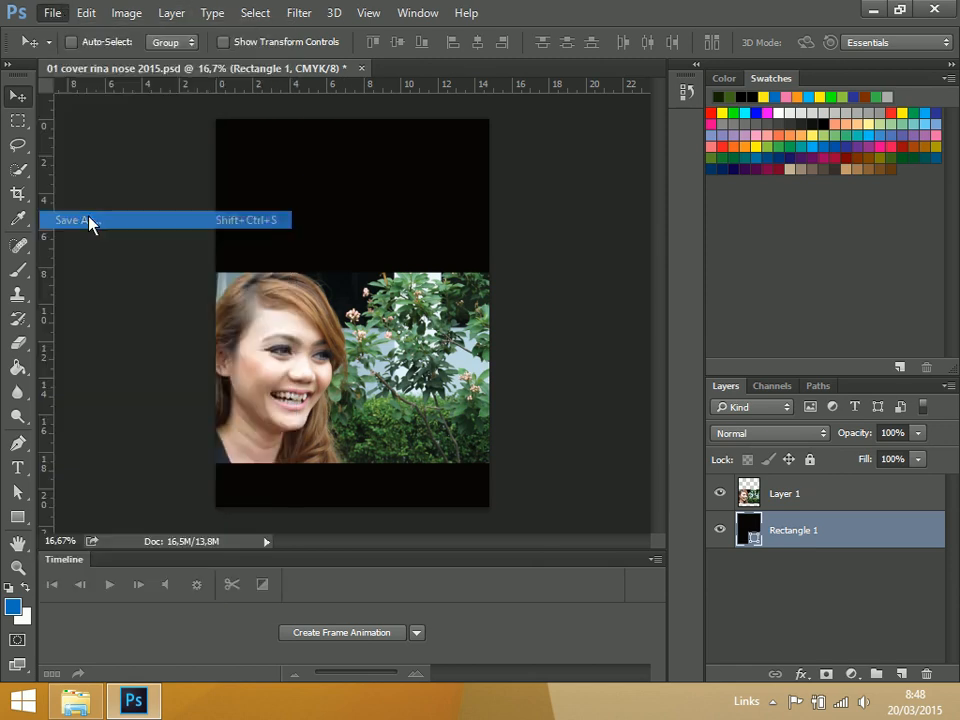
left_click(137, 487)
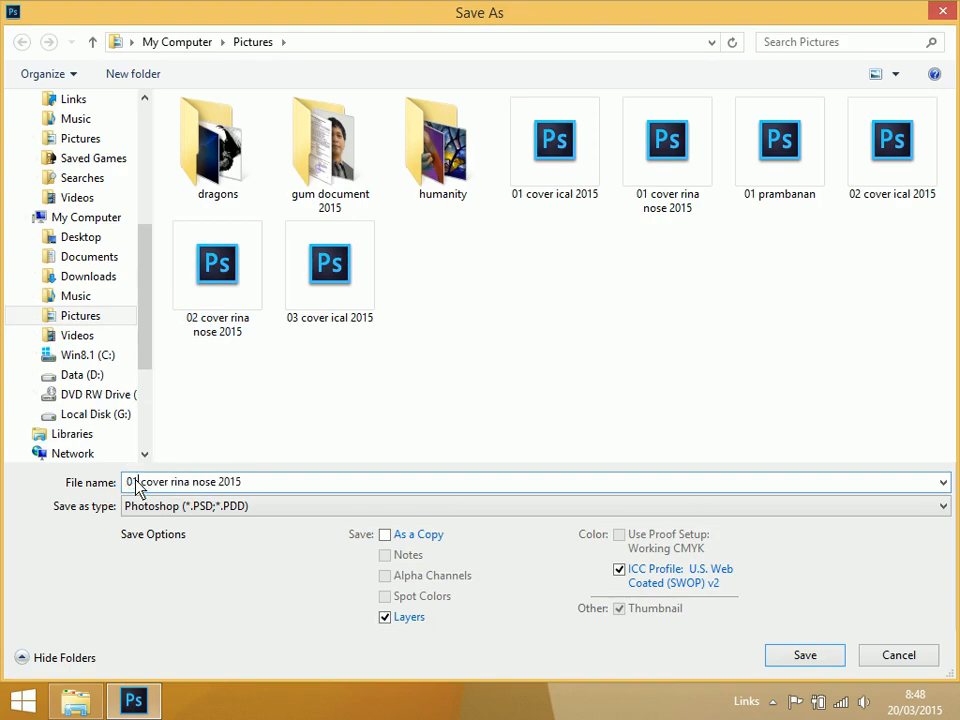
key("BackSpace")
type("2")
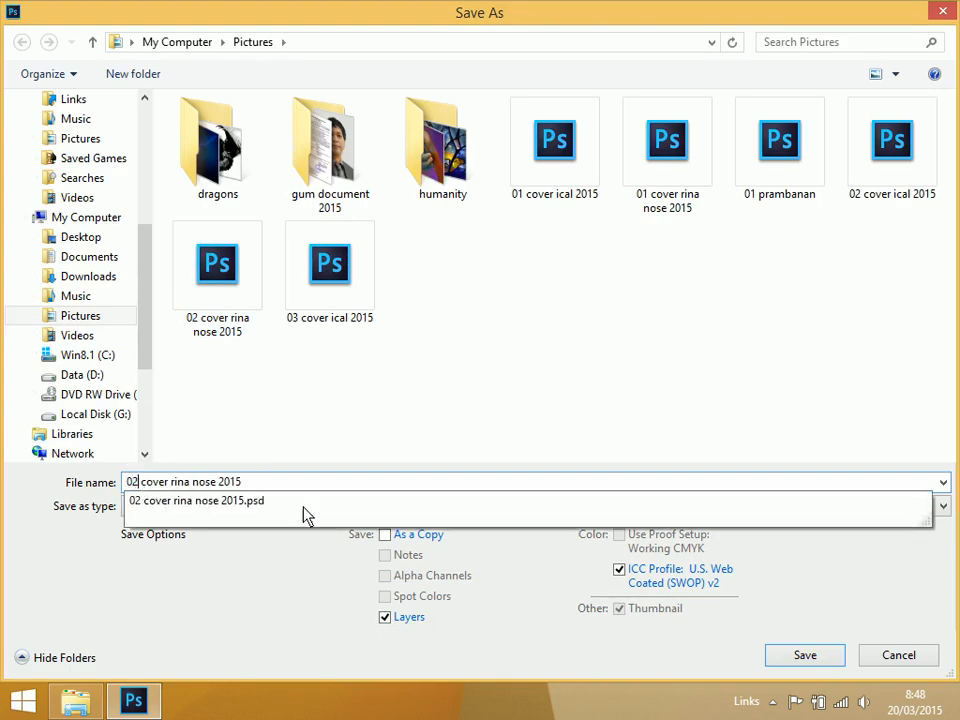
left_click(287, 570)
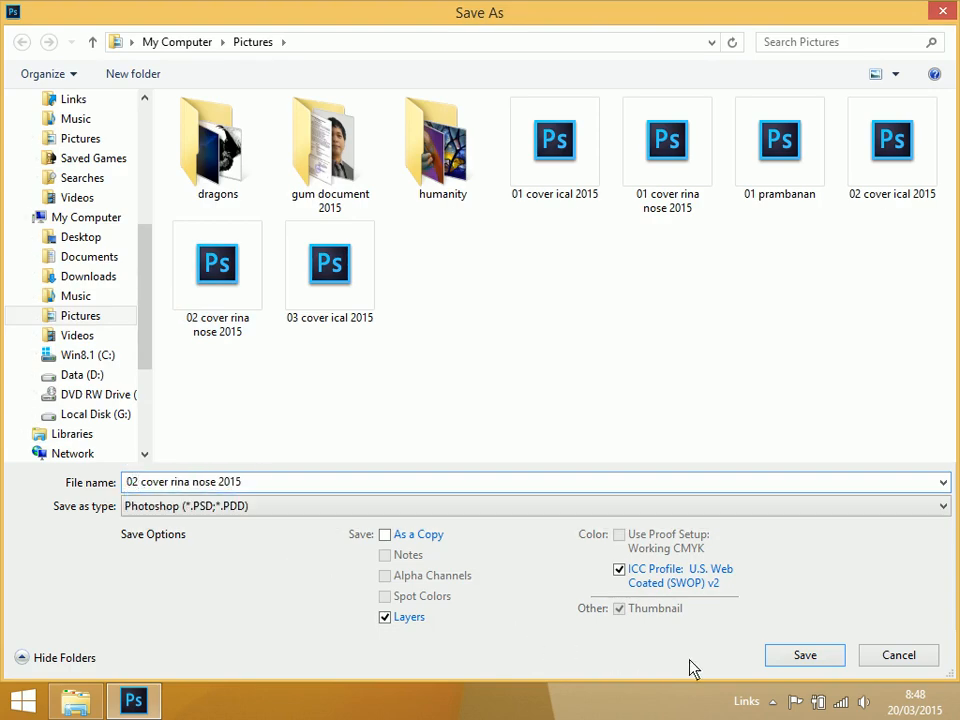
left_click(803, 656)
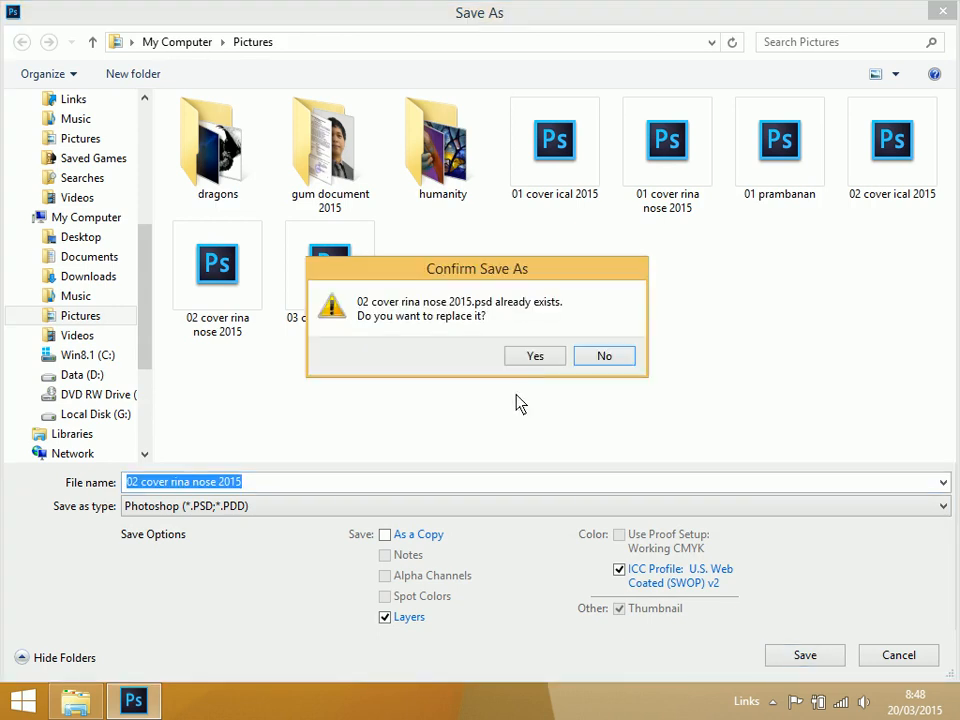
left_click(540, 357)
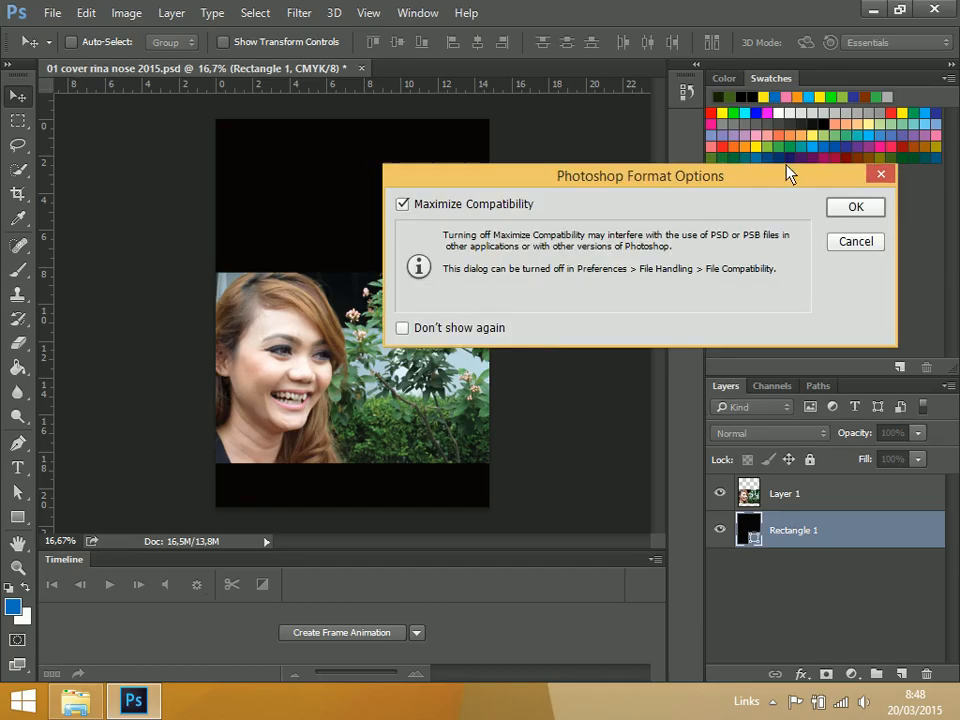
left_click(857, 206)
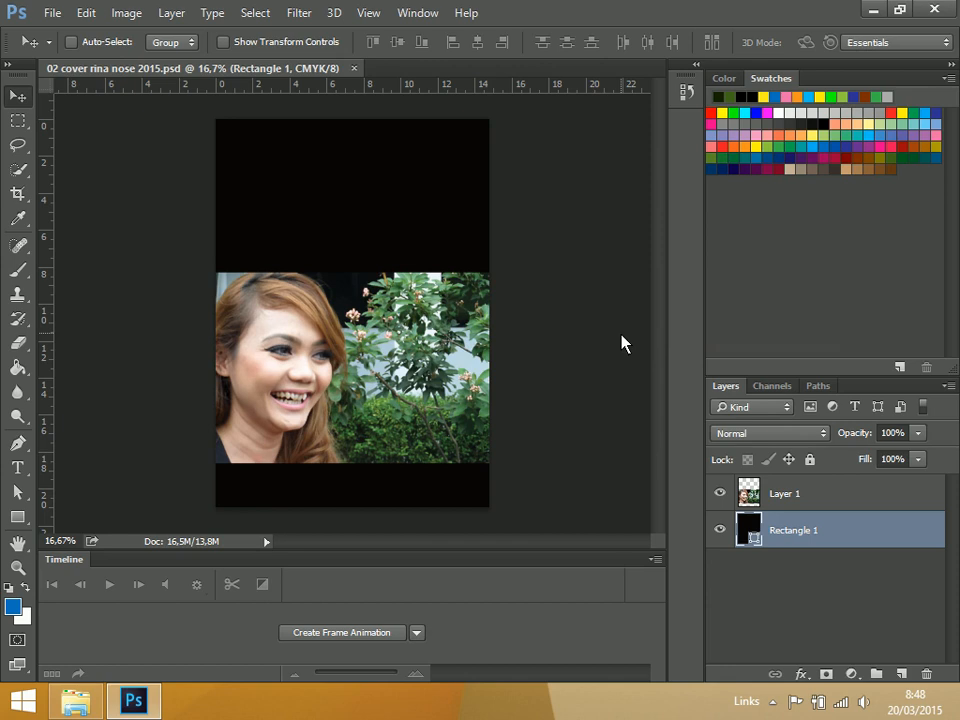
left_click(18, 467)
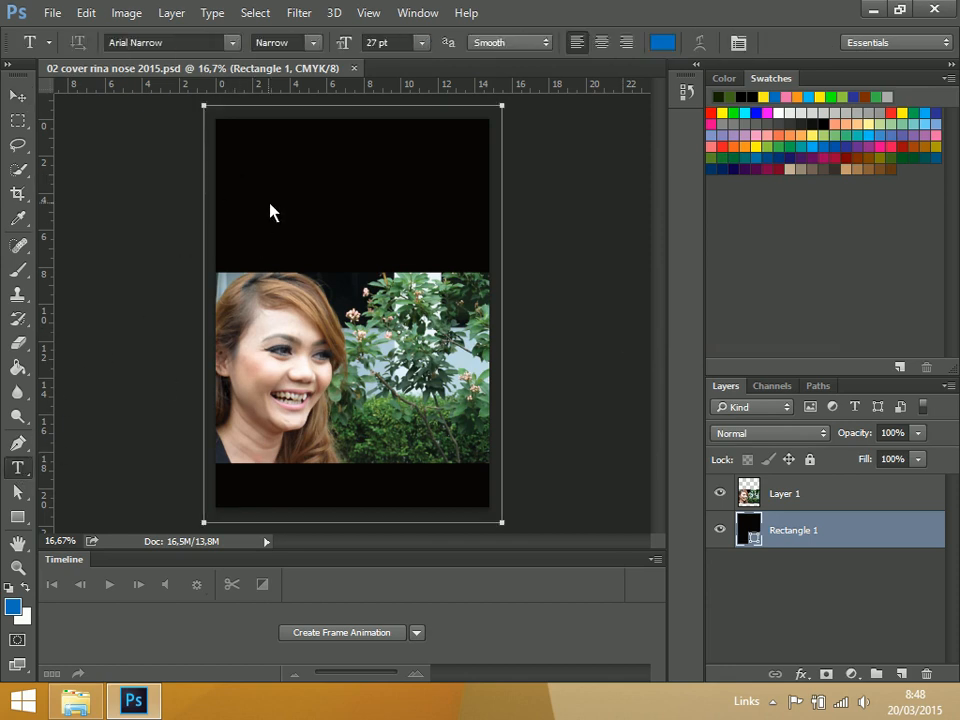
left_click(276, 211)
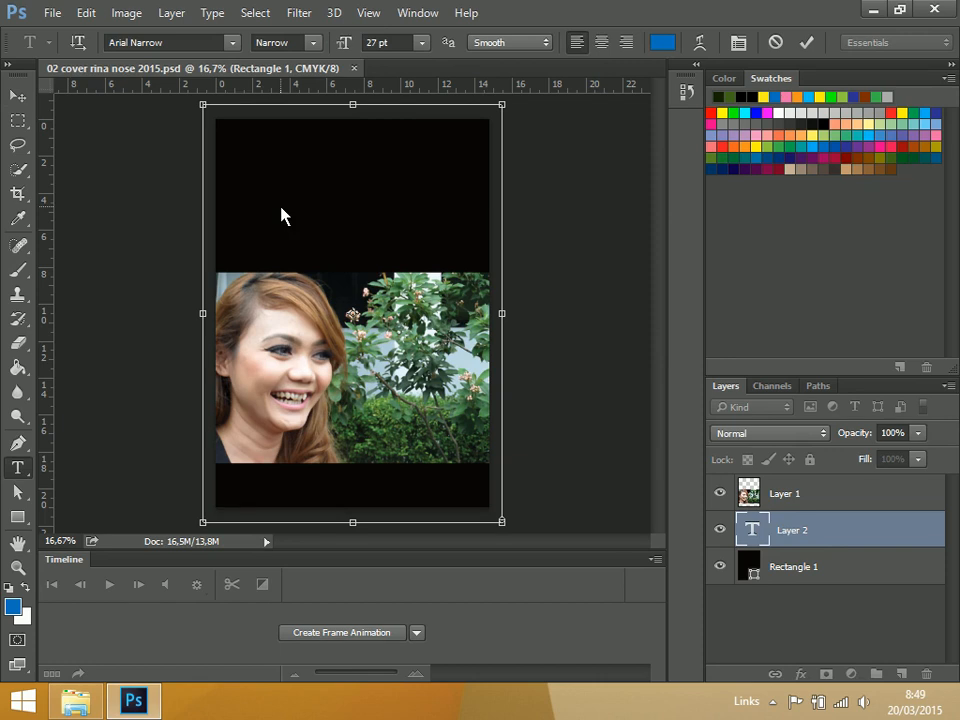
left_click(879, 546)
double_click(888, 540)
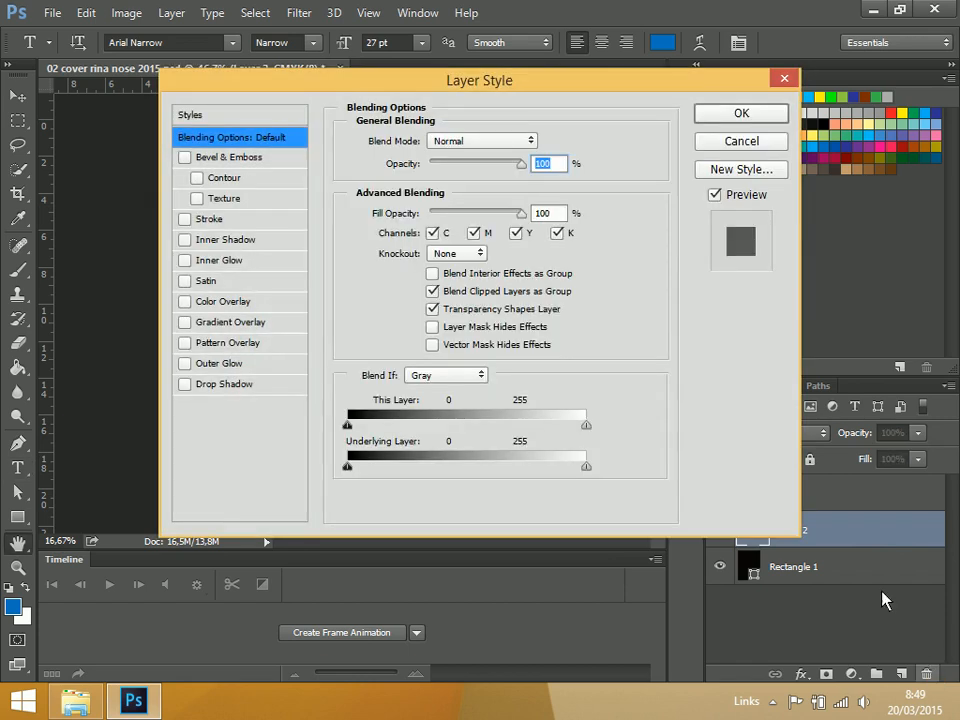
left_click(744, 141)
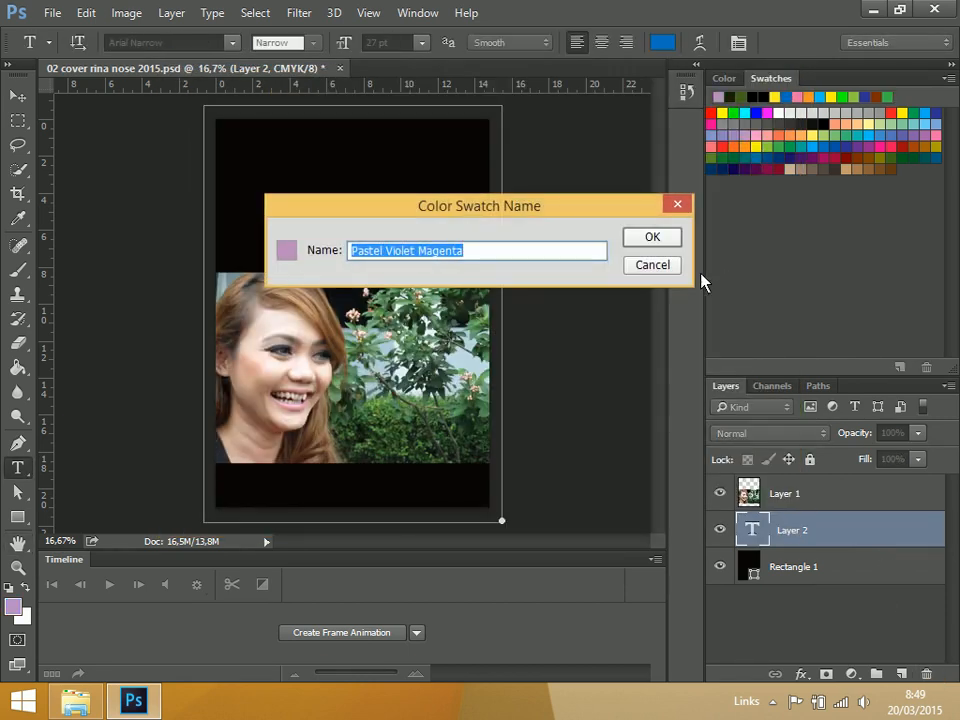
left_click(676, 266)
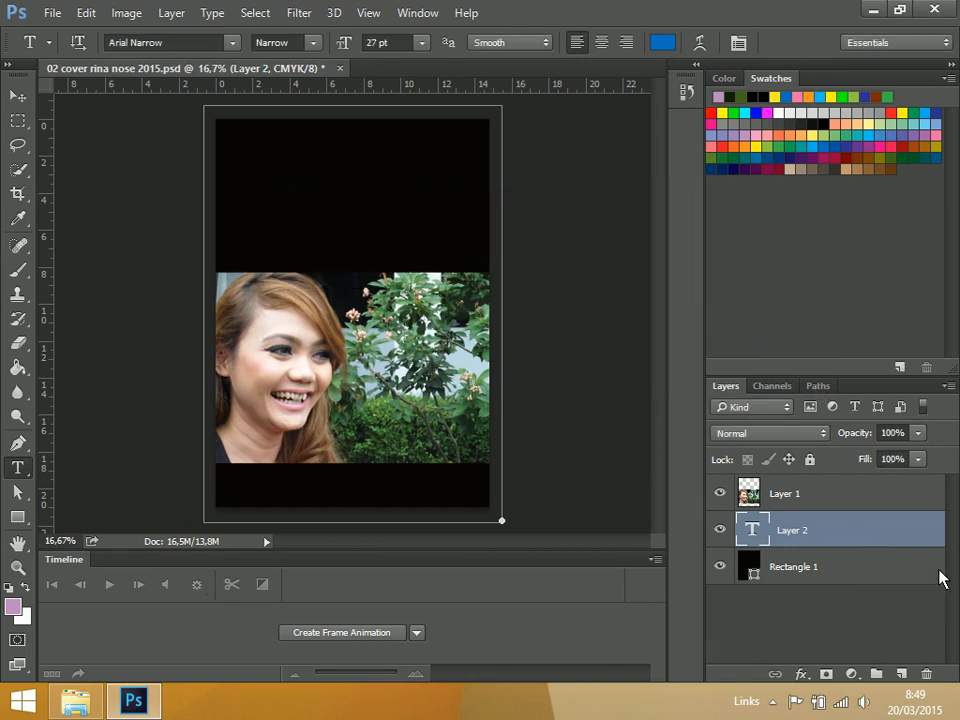
left_click_drag(920, 529, 926, 676)
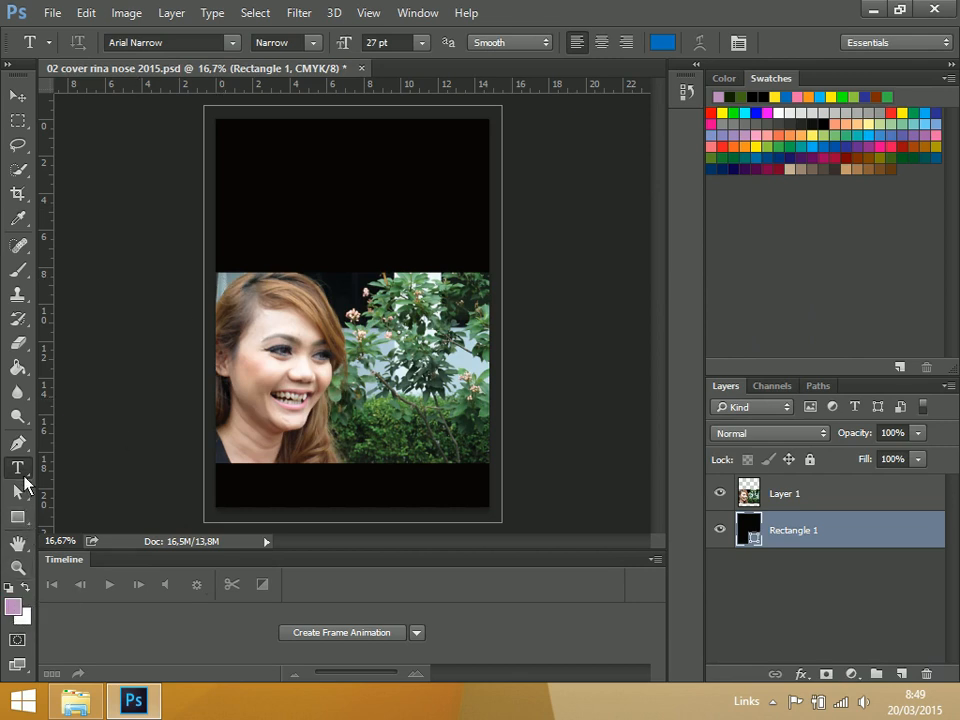
Reset the foreground and background colors to their defaults and swap them so the text color is white
left_click(28, 592)
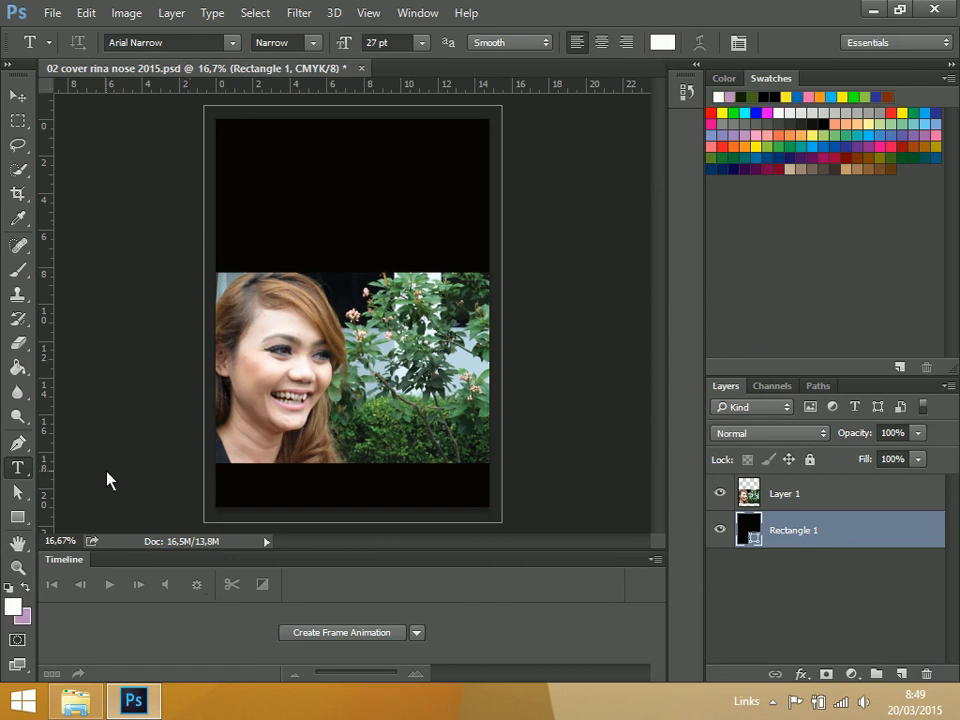
left_click(9, 589)
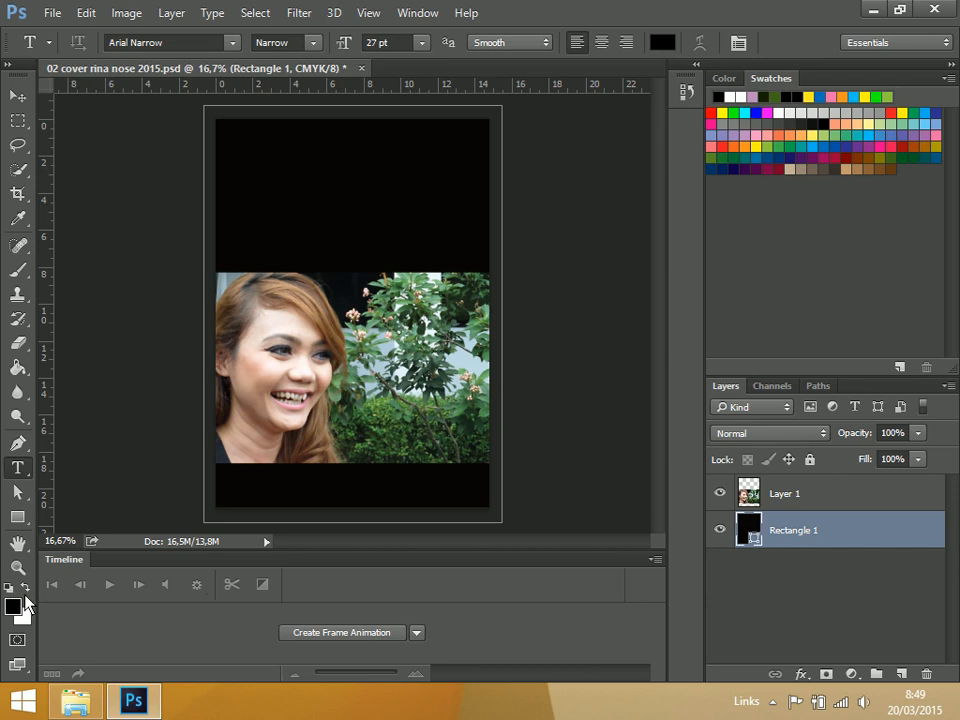
left_click(25, 597)
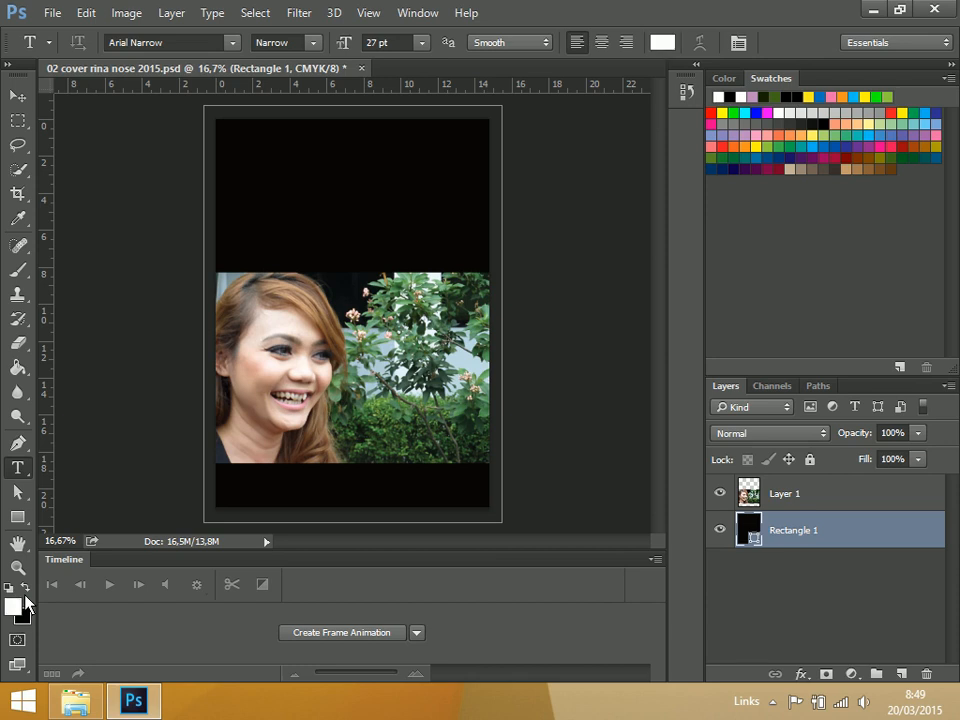
left_click(25, 597)
left_click(25, 597)
left_click(25, 597)
left_click(25, 597)
left_click(25, 597)
left_click(25, 597)
left_click(25, 597)
left_click(25, 597)
left_click(25, 597)
left_click(25, 597)
Add the white text "Biografi" in Arial Narrow 27 pt inside the rectangle shape and move it into the upper-left black area
left_click(268, 213)
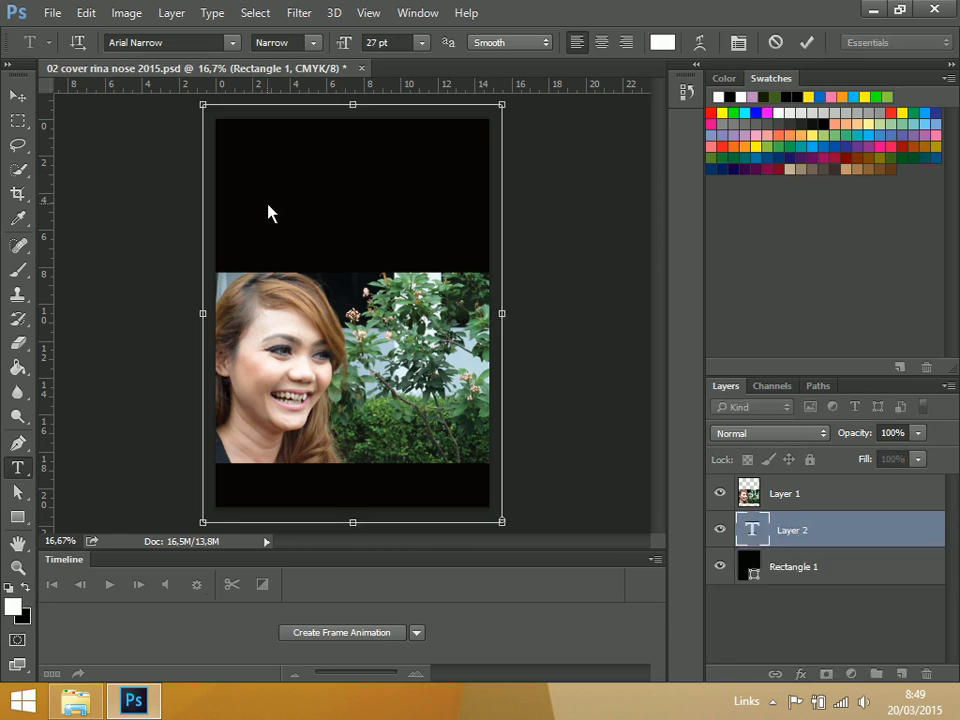
type("g")
left_click(21, 102)
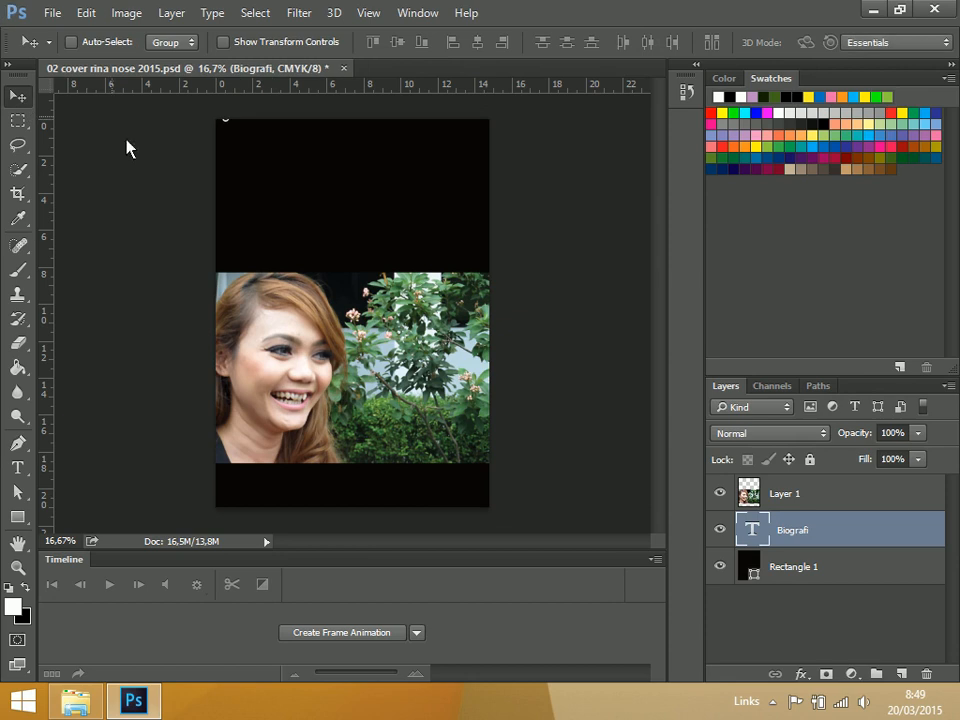
left_click_drag(250, 162, 332, 250)
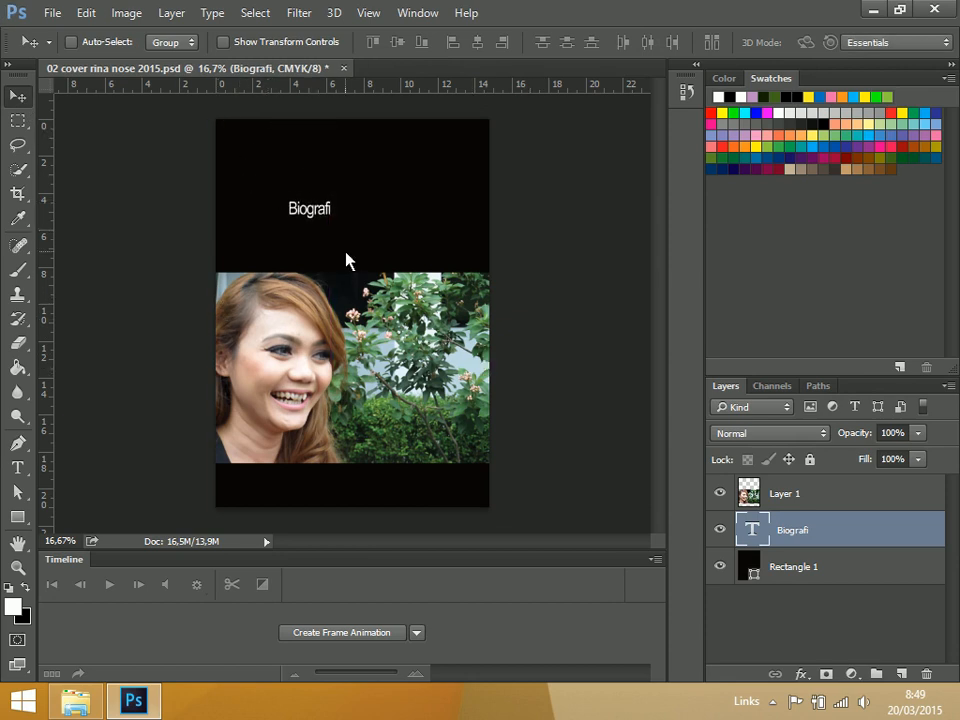
left_click_drag(311, 224, 273, 188)
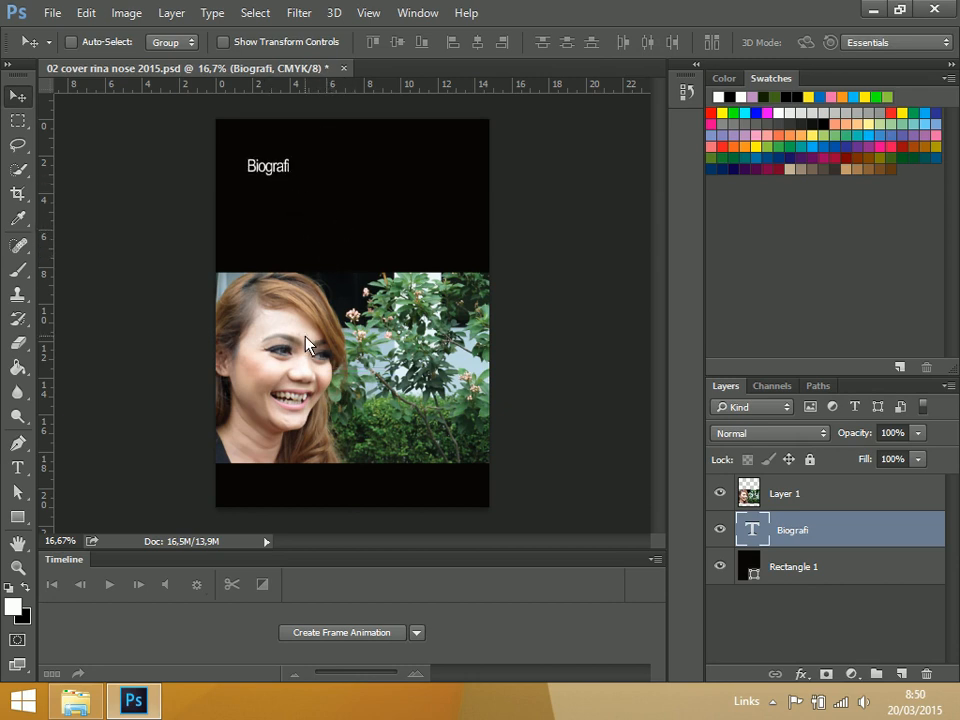
Add the white text "Rina" in Arial Narrow 27 pt as a separate text layer just above the portrait photo
left_click(26, 472)
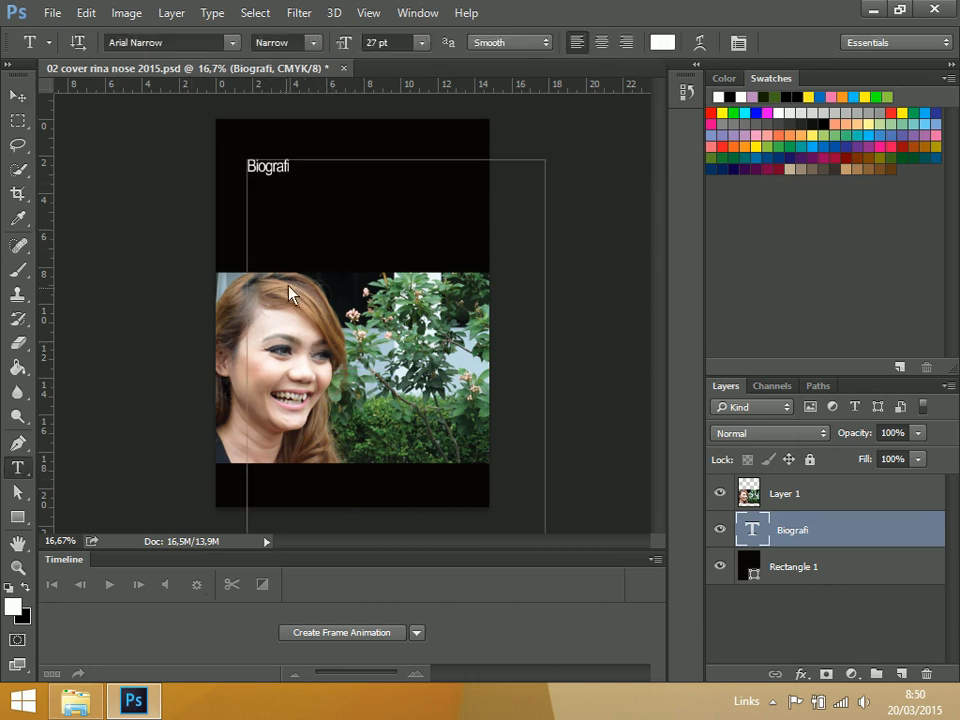
left_click(339, 251)
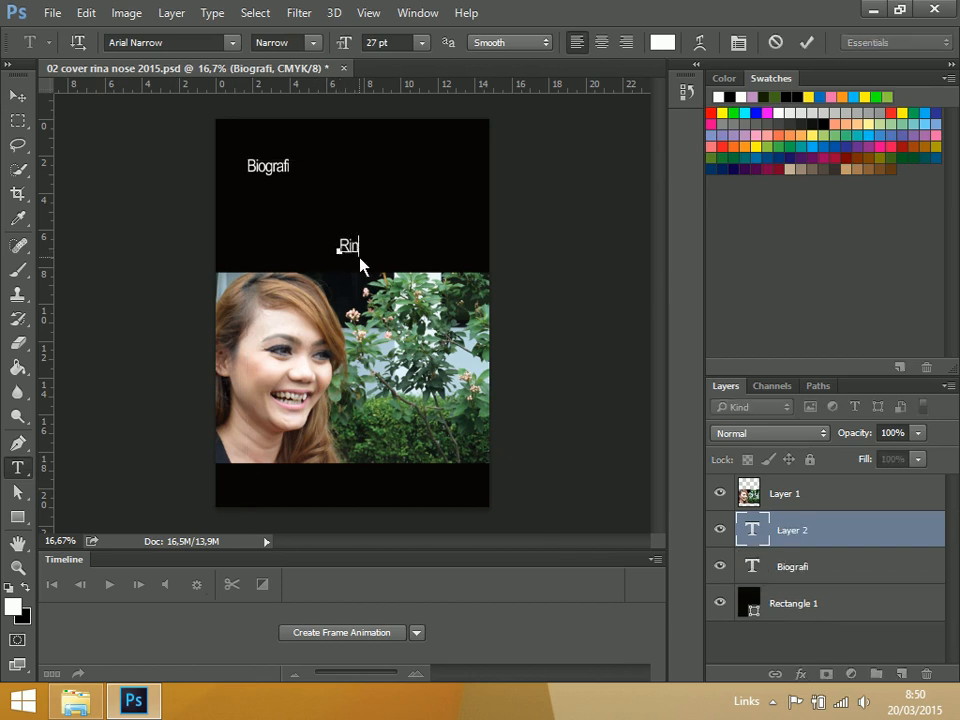
left_click(19, 97)
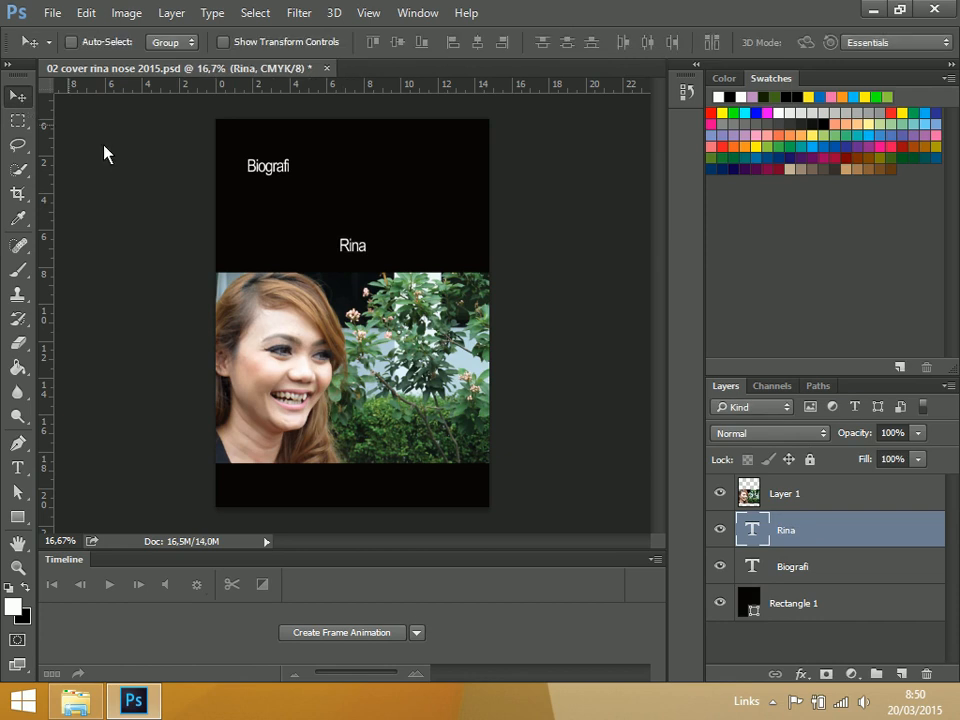
Compare the Free Transform boxes of the "Rina" and "Biografi" text layers, and delete the "Biografi" layer
left_click(812, 567)
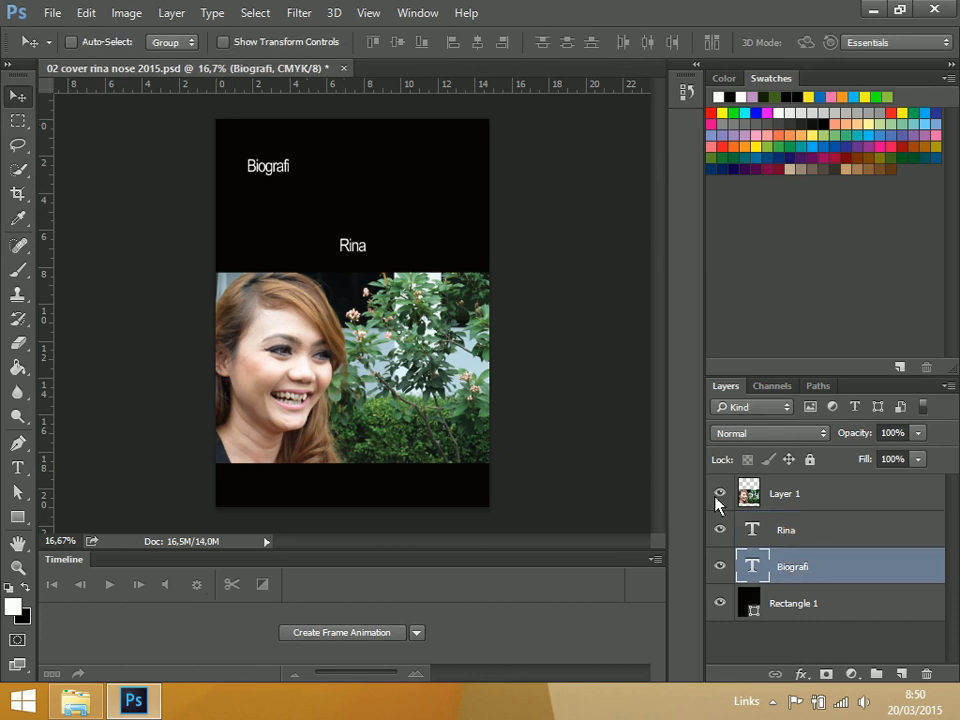
left_click(797, 532)
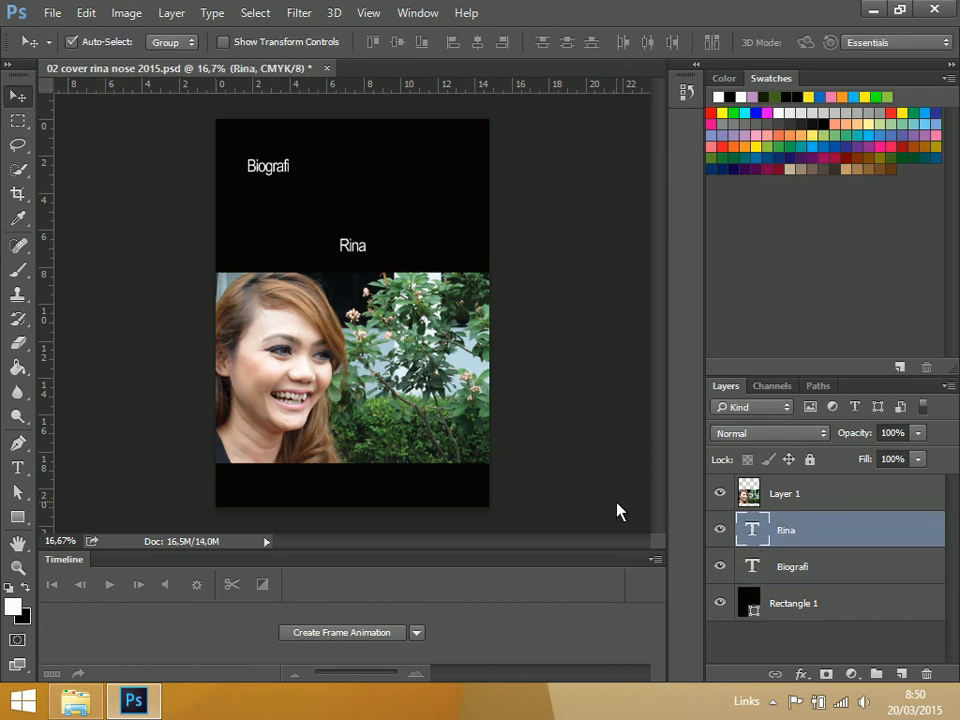
key("ctrl+t")
key("Return")
left_click(804, 573)
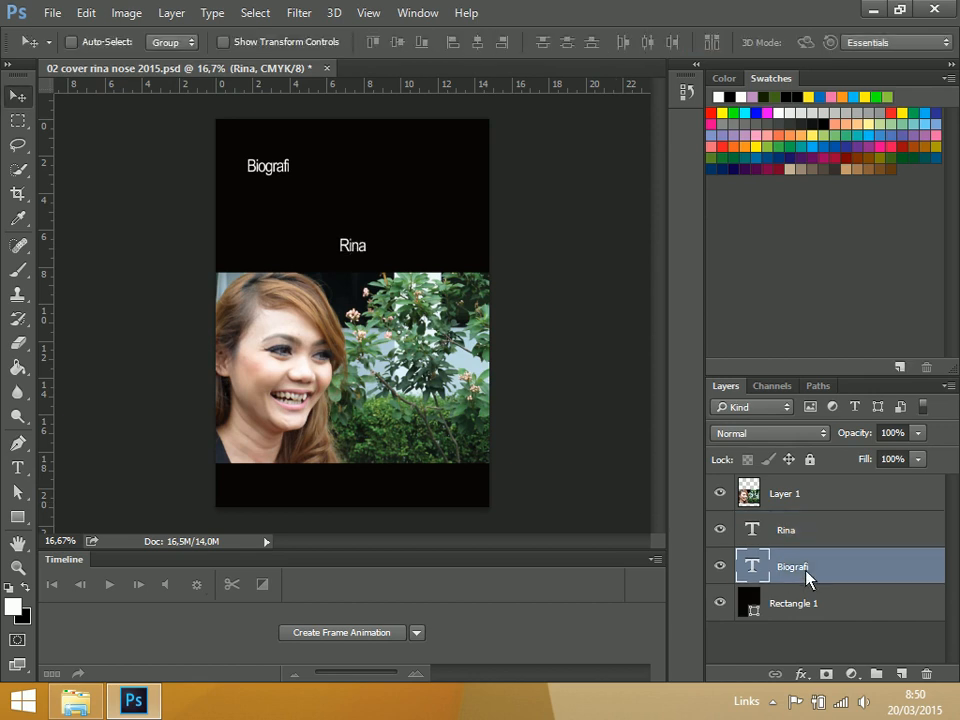
key("ctrl+t")
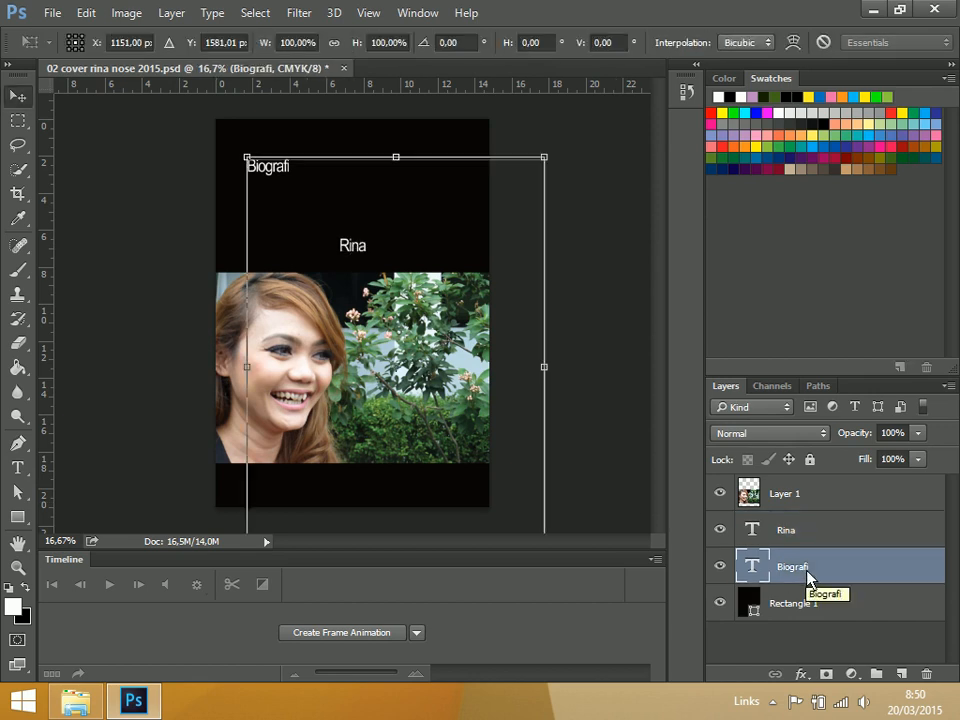
key("Return")
left_click_drag(863, 578, 926, 674)
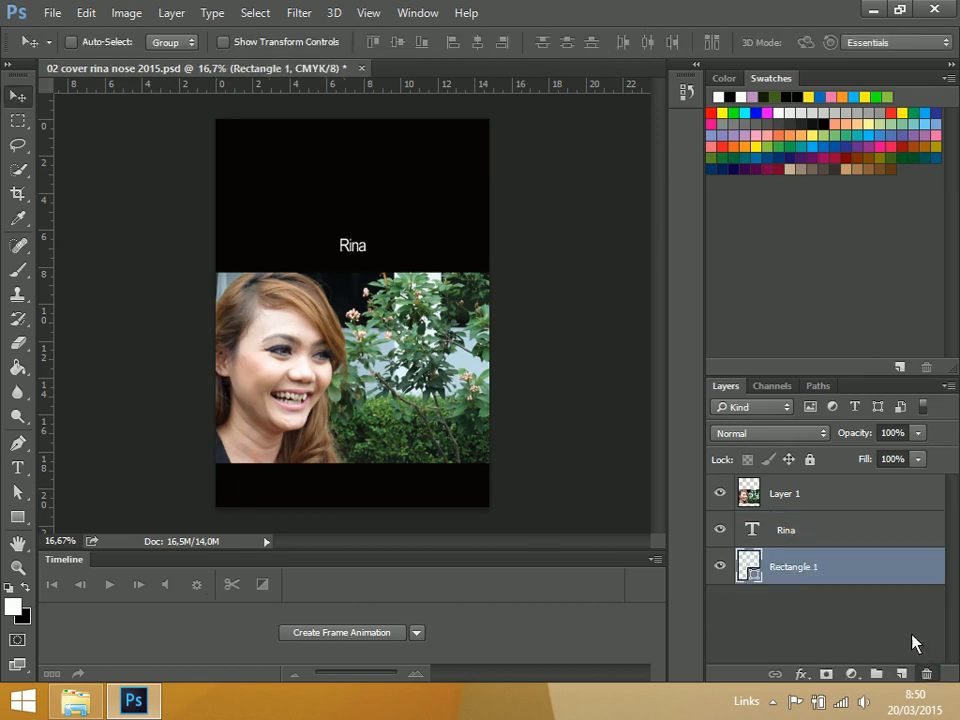
Duplicate the "Rina" text layer and move the copy up and slightly left of the original in the black area
left_click(926, 674)
left_click(521, 268)
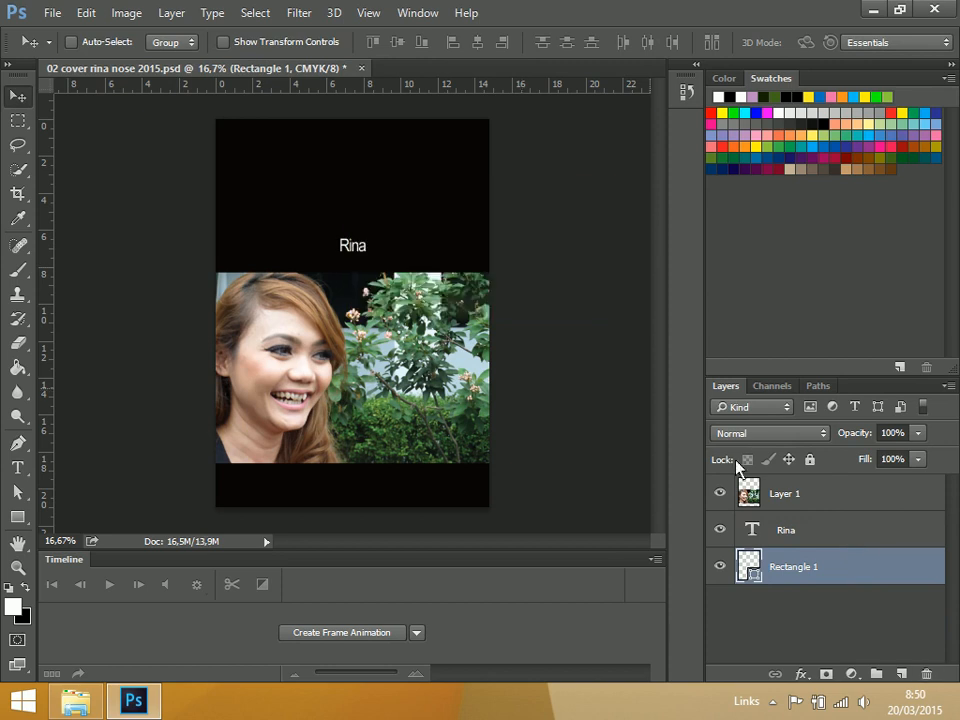
left_click(865, 540)
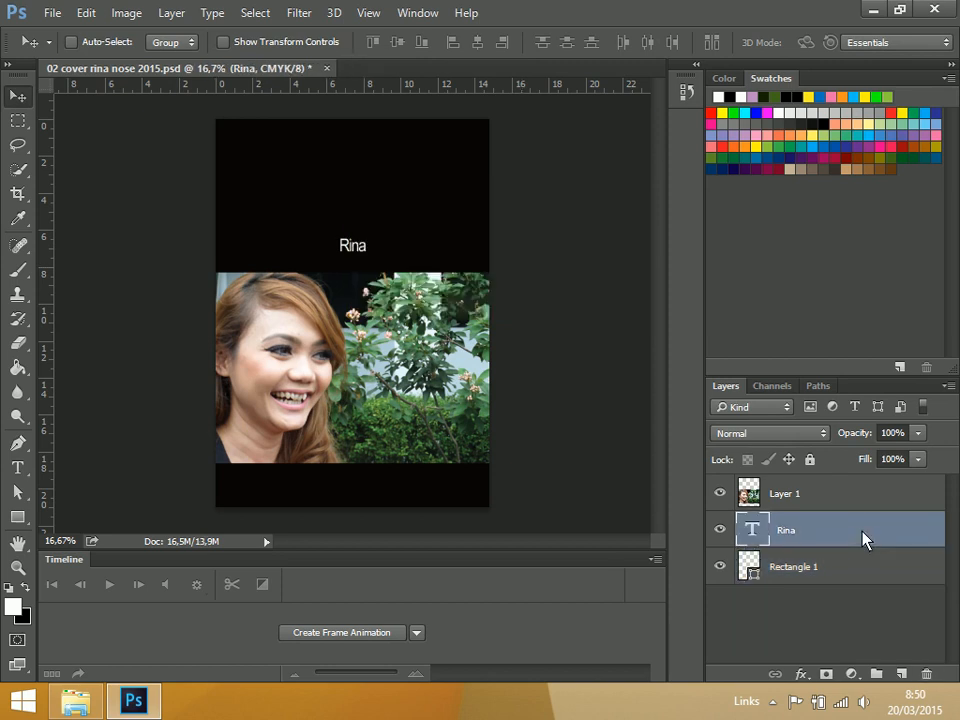
key("ctrl+j")
left_click_drag(383, 243, 358, 210)
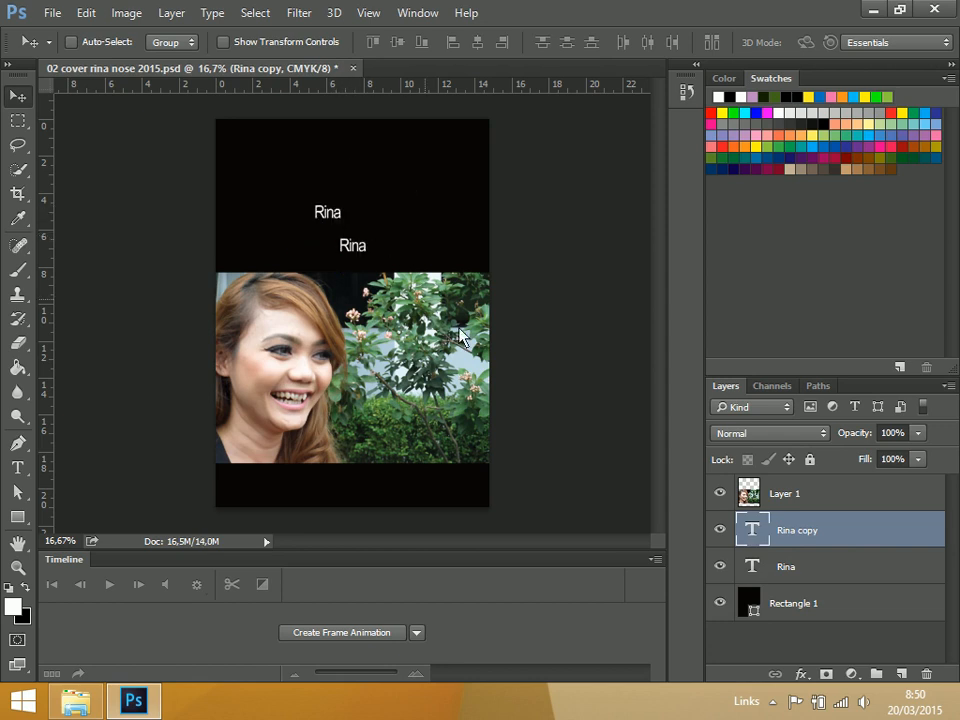
Replace the duplicated layer's text with "Biografi", save the document, and move the text further toward the cover's upper left
double_click(752, 530)
type("Bi")
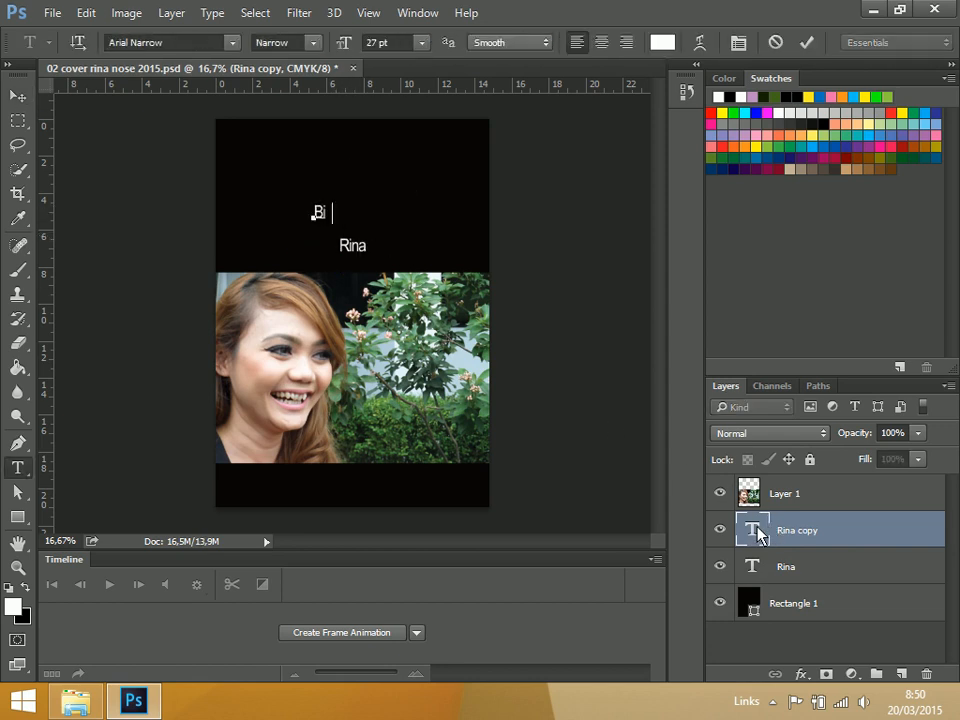
type("ografi")
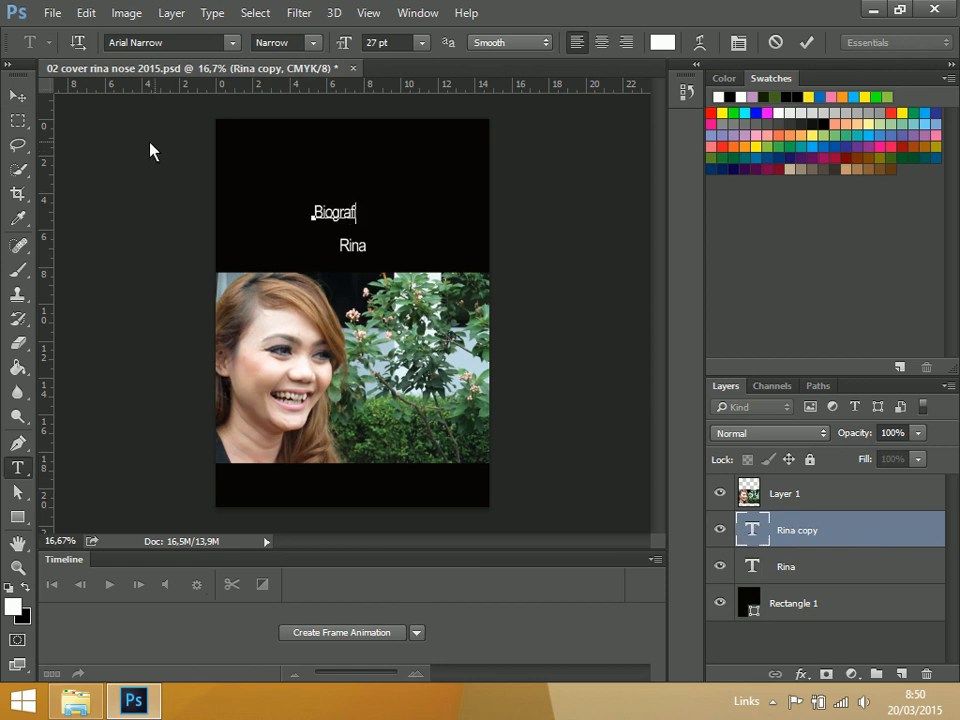
left_click(19, 96)
key("ctrl+s")
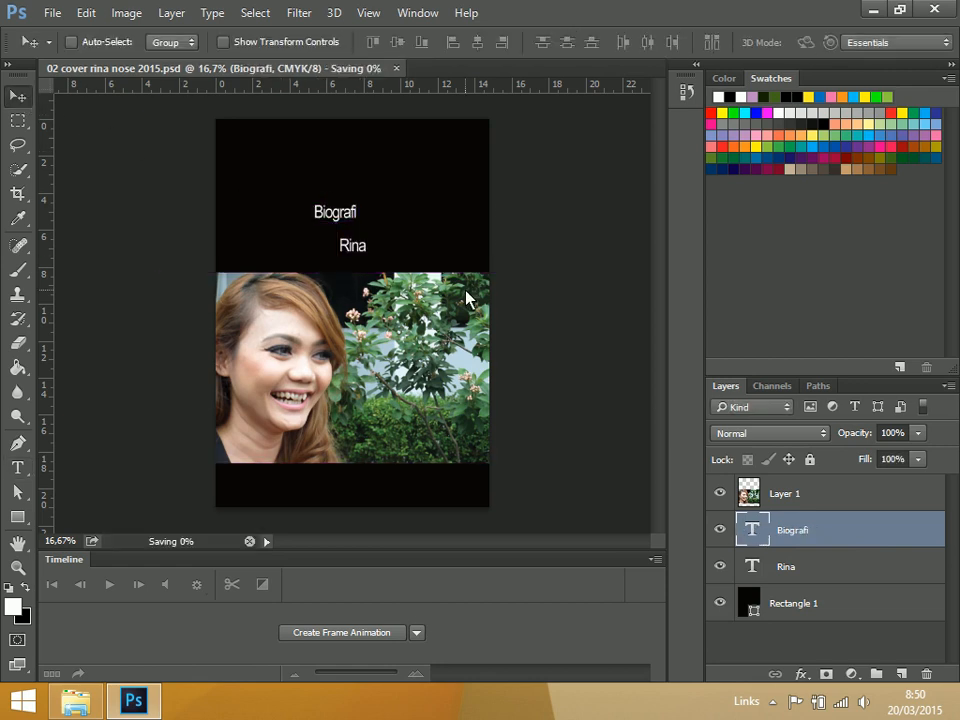
left_click_drag(343, 216, 317, 204)
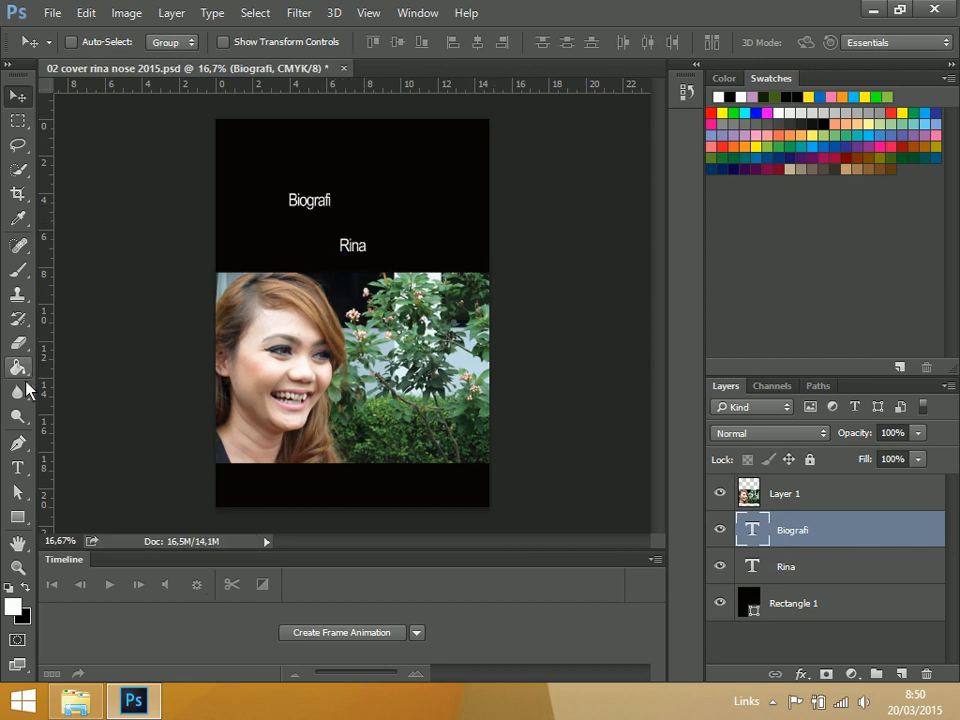
Add the white text "Nose" in Arial Narrow 27 pt to the upper right of "Biografi" and save the document
left_click(17, 467)
left_click(398, 180)
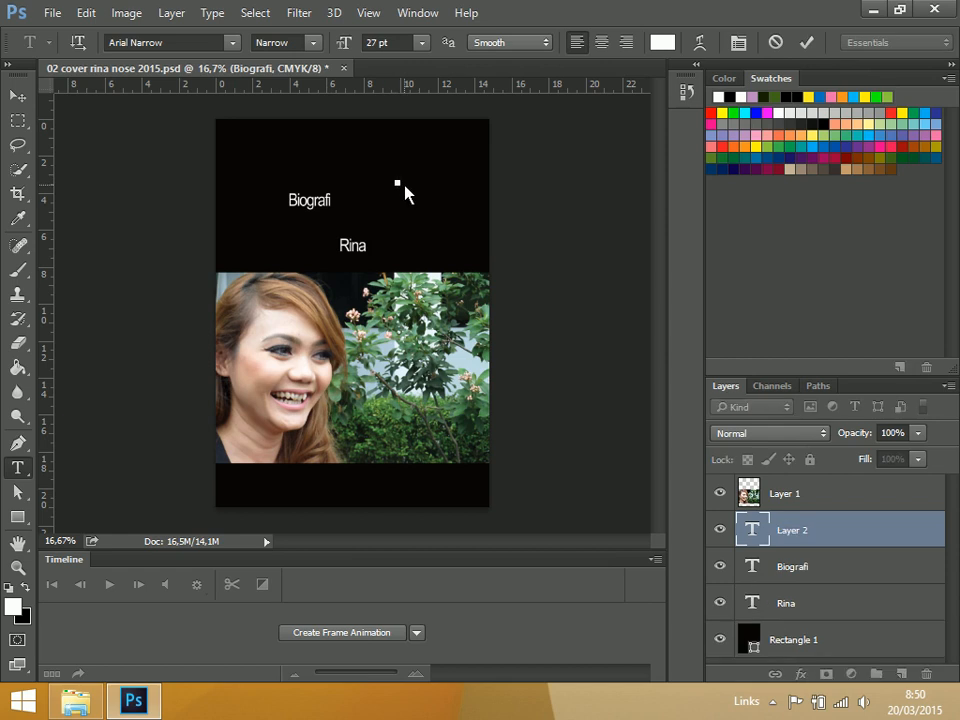
type("Nose")
left_click(17, 95)
key("ctrl+s")
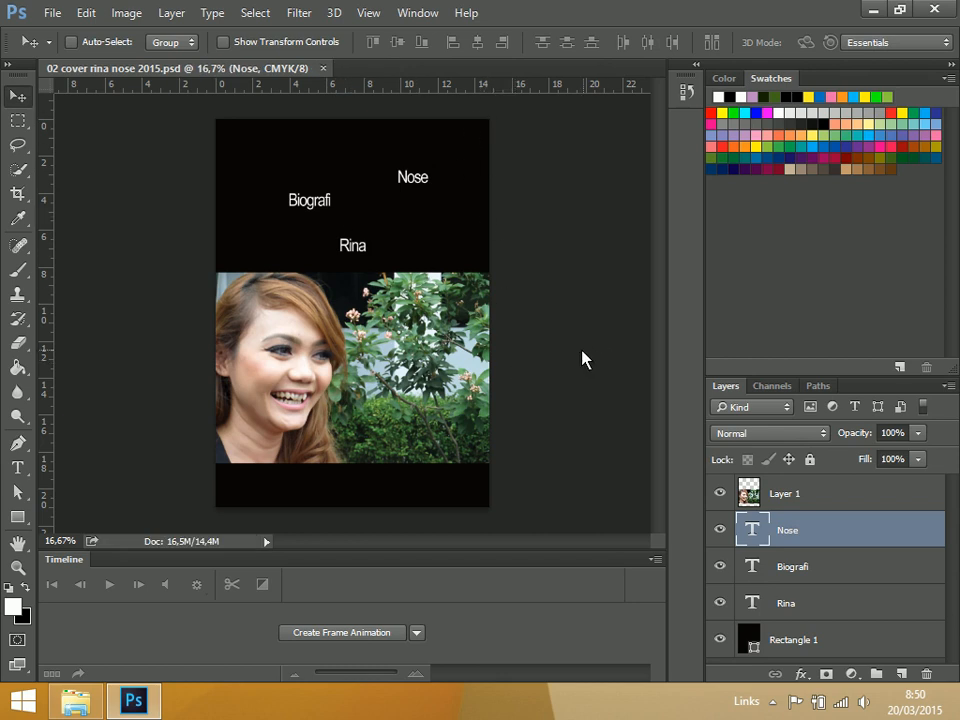
Hide the "Nose" text layer so only "Biografi" and "Rina" show above the photo
left_click(719, 532)
double_click(827, 579)
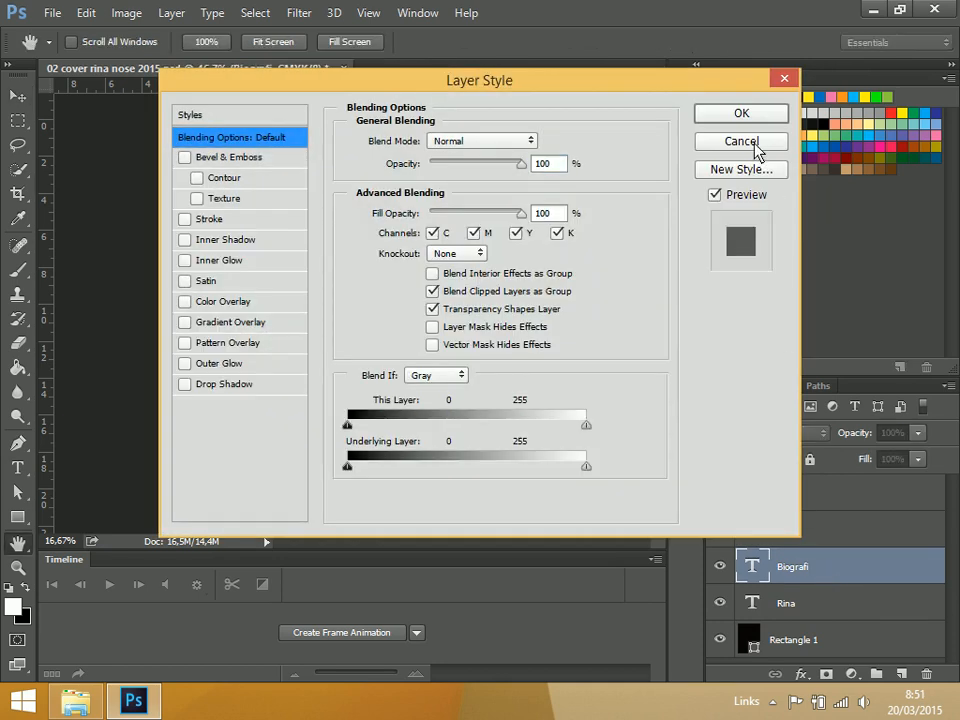
left_click(752, 146)
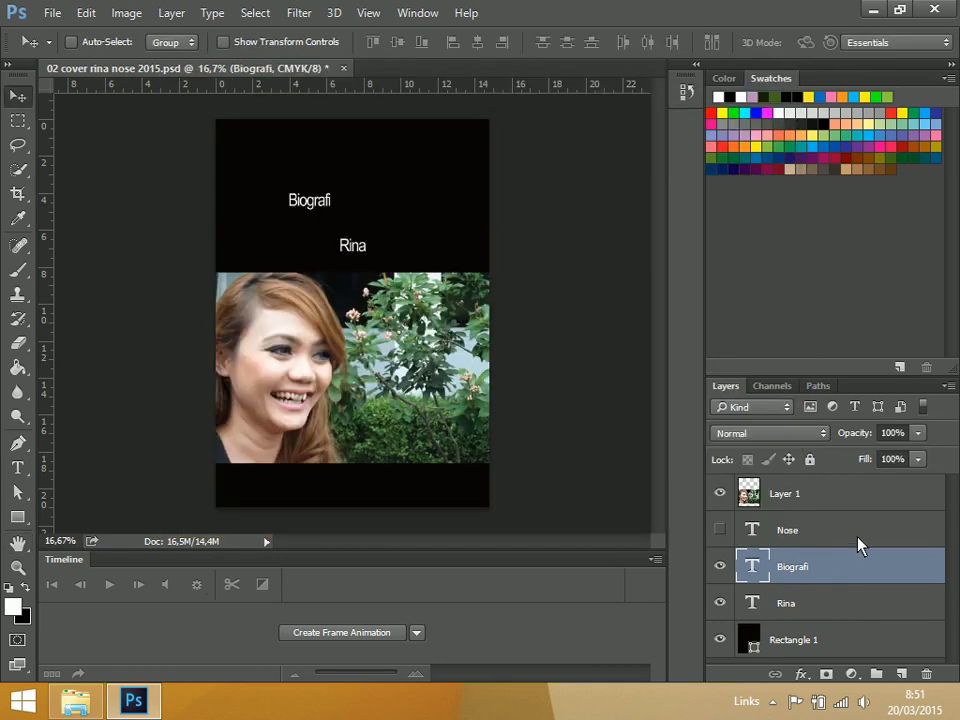
left_click(812, 616)
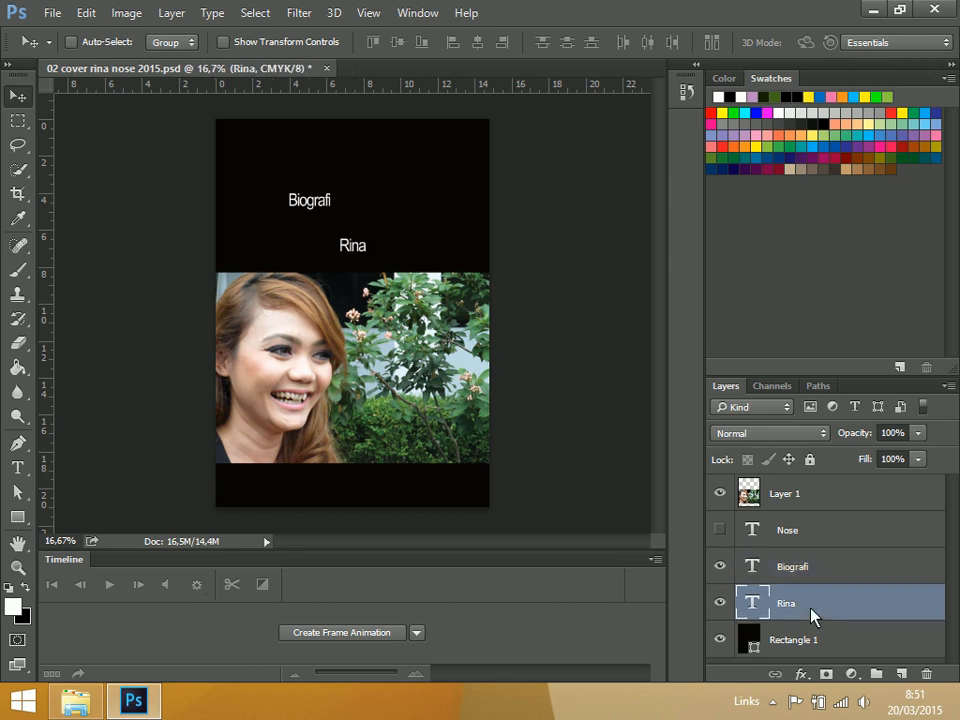
left_click(820, 570)
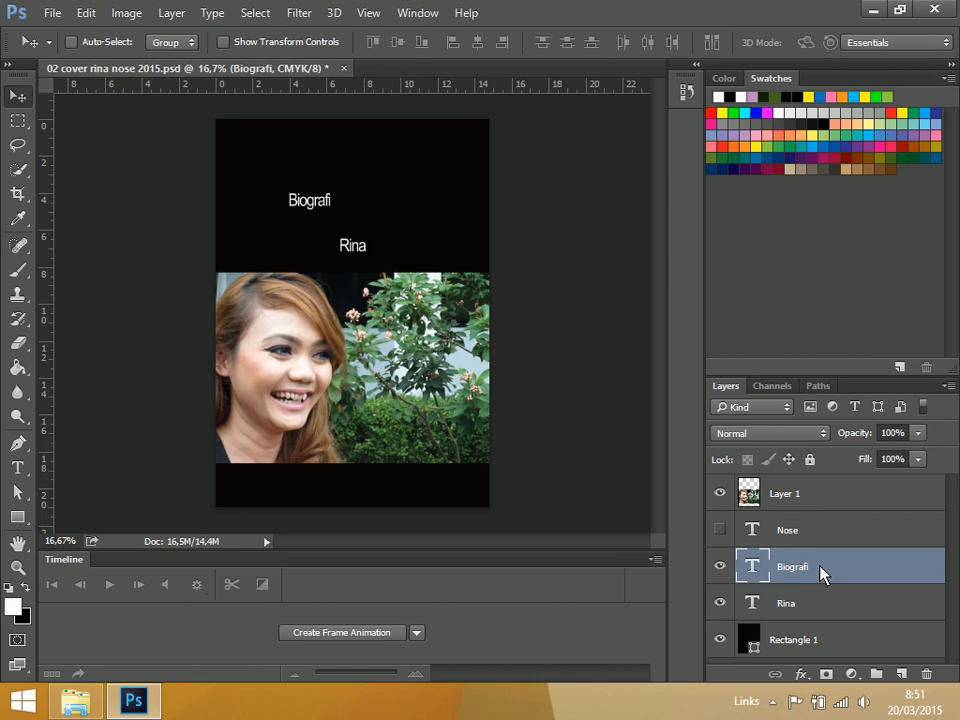
Search the fonts for "script" and set the "Rina" text to Kunstler Script Regular
double_click(755, 609)
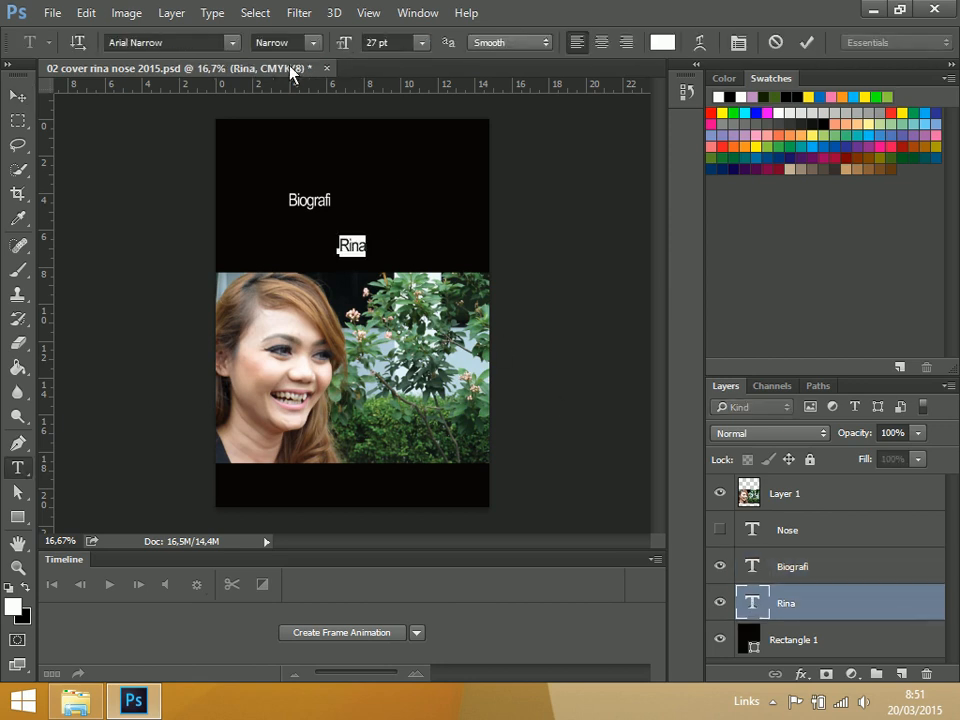
left_click(209, 43)
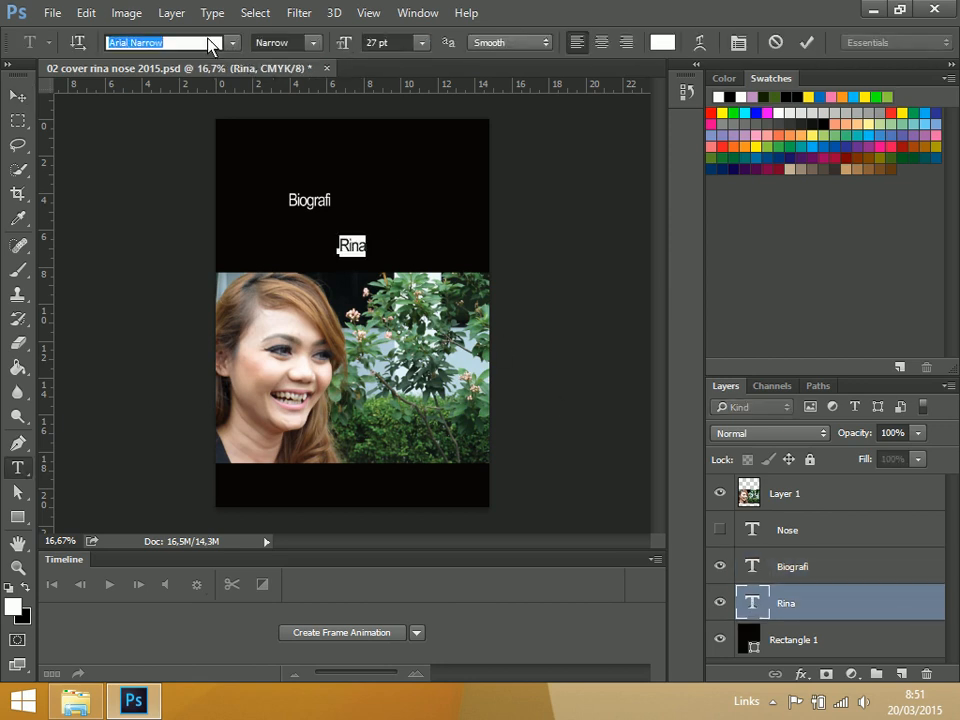
type("cipt")
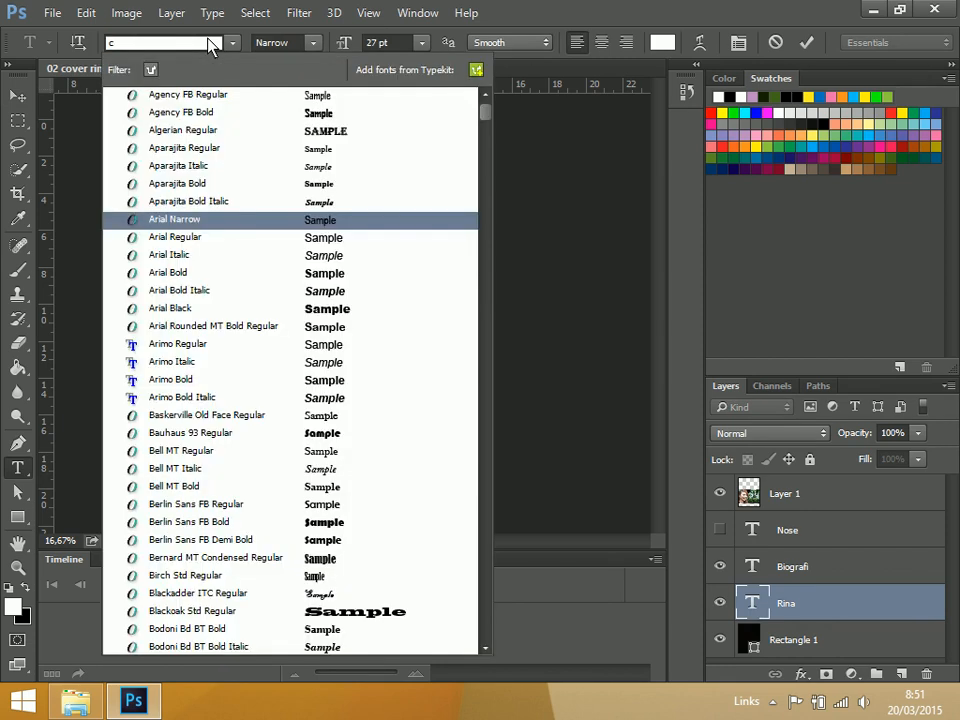
key("BackSpace")
key("BackSpace")
key("BackSpace")
key("BackSpace")
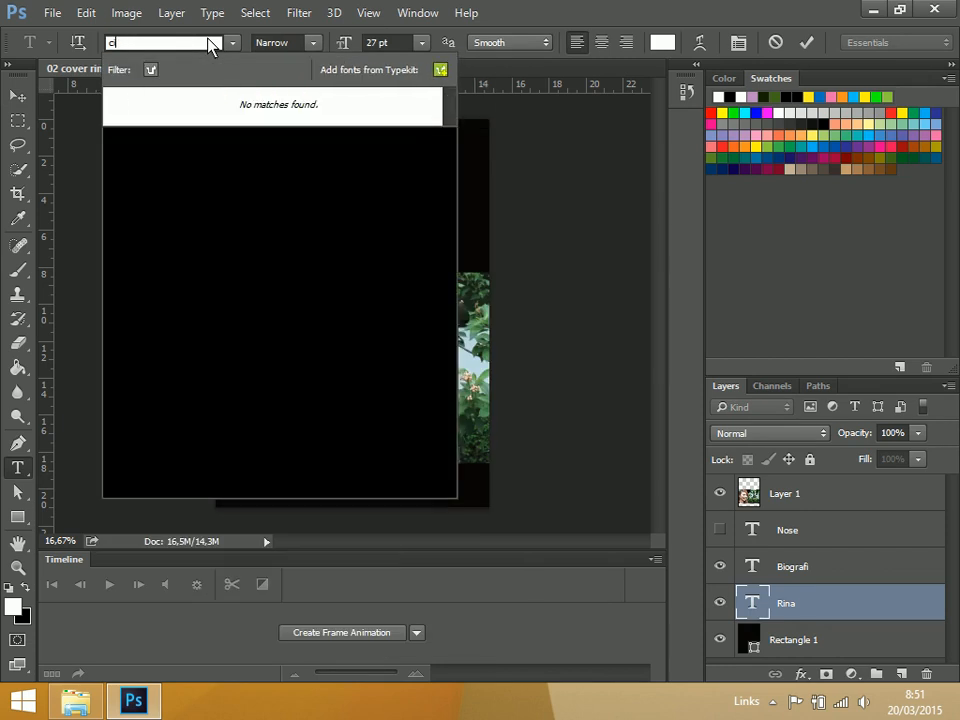
type("script")
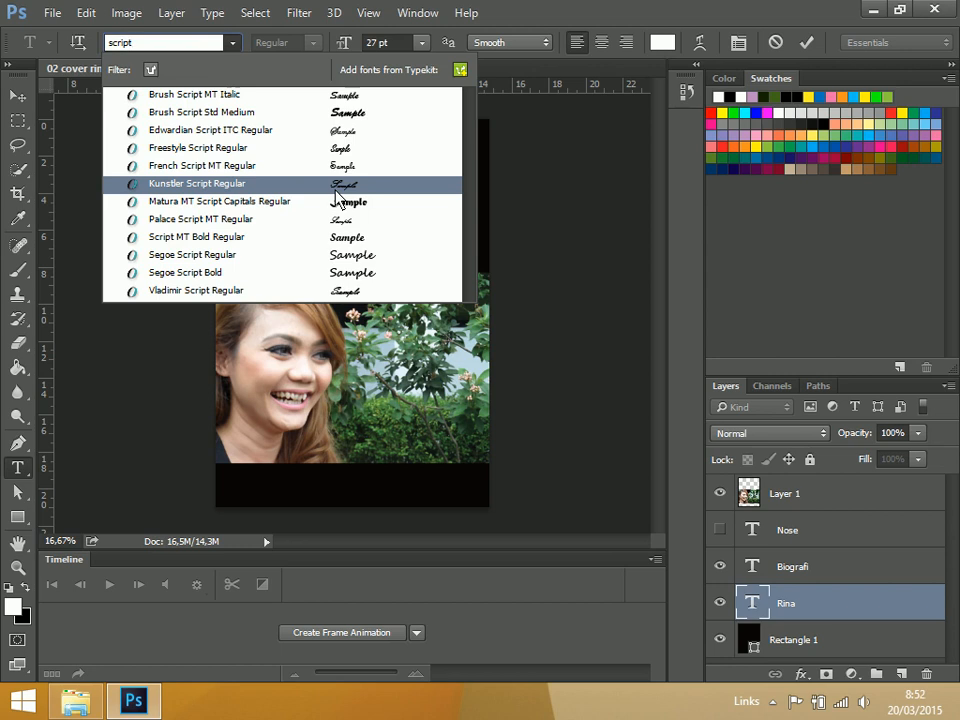
left_click(336, 190)
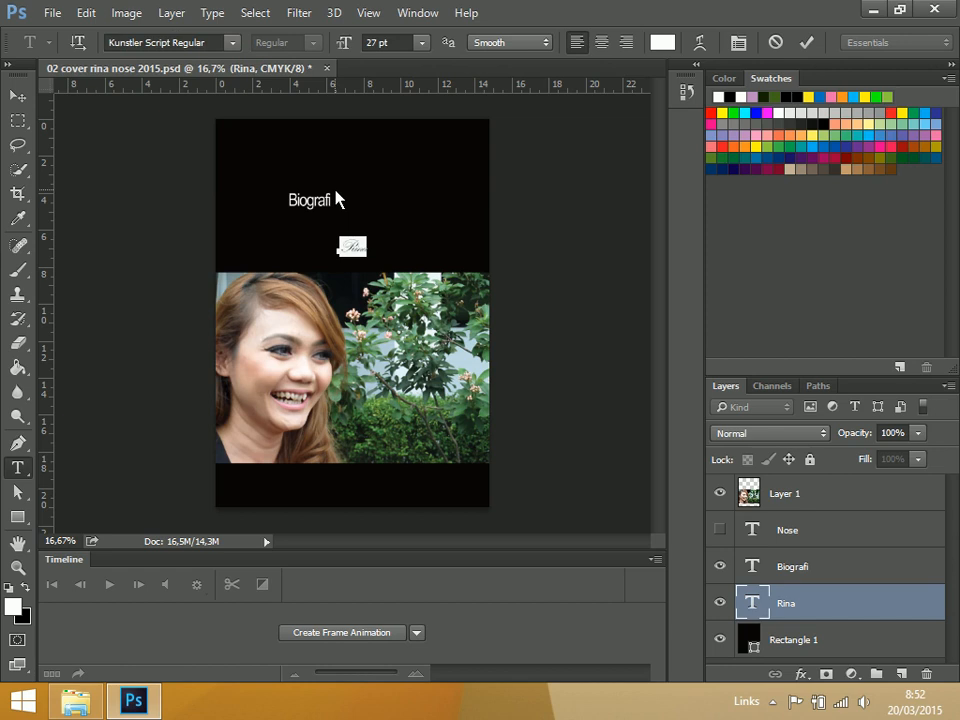
Increase the font size of the "Rina" text to 52 pt and commit the edit
key("ctrl")
key("ctrl+shift+period")
key("ctrl+shift+period")
key("ctrl+shift+period")
key("ctrl+shift+period")
key("ctrl+shift+period")
key("ctrl+shift+period")
key("ctrl+shift+period")
key("ctrl+shift+period")
key("ctrl+shift+period")
key("ctrl+shift+period")
key("ctrl+shift+period")
key("ctrl+shift+period")
key("ctrl+shift+period")
key("ctrl+shift+period")
key("ctrl+shift+period")
key("ctrl+shift+period")
key("ctrl+shift+period")
key("ctrl+shift+period")
key("ctrl+shift+period")
key("ctrl+shift+period")
key("ctrl+shift+period")
key("ctrl+shift+period")
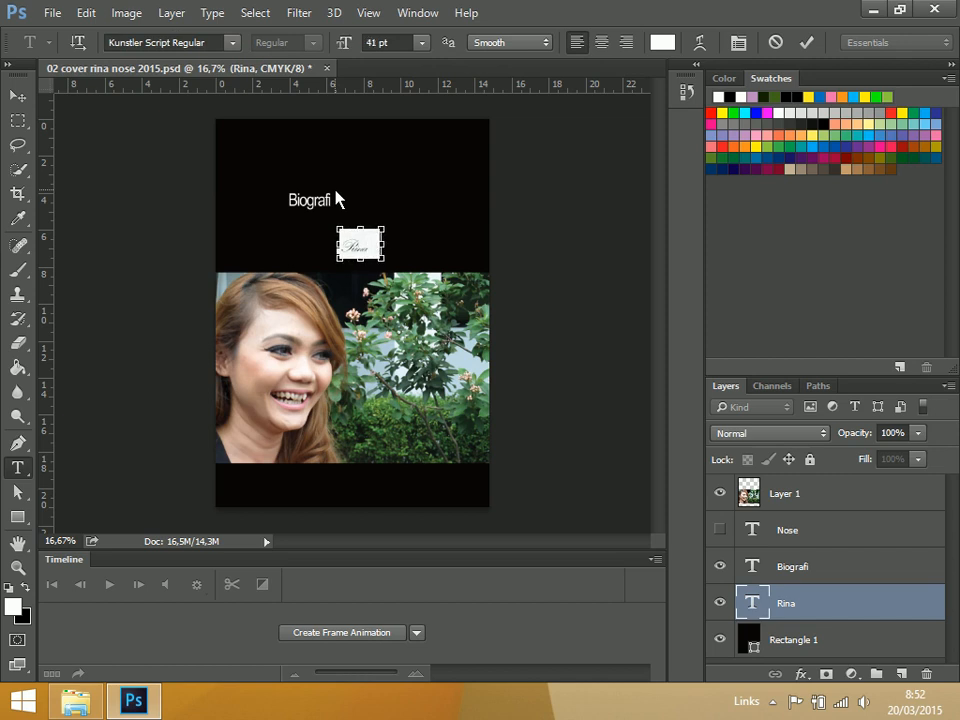
key("ctrl+shift+period")
key("ctrl+shift+period")
key("ctrl+shift+period")
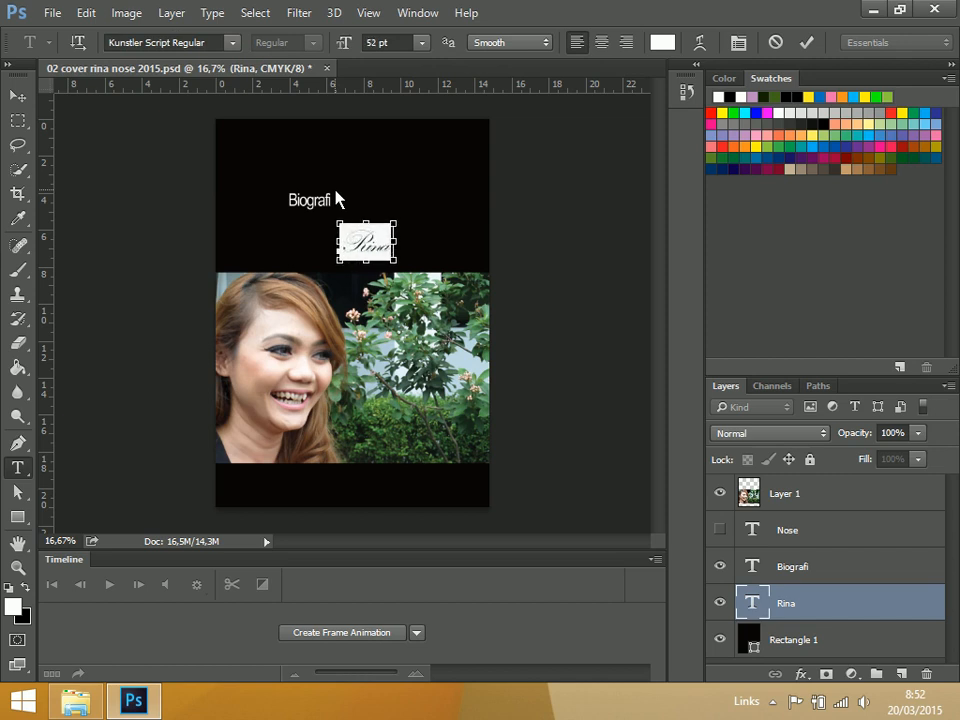
left_click(18, 96)
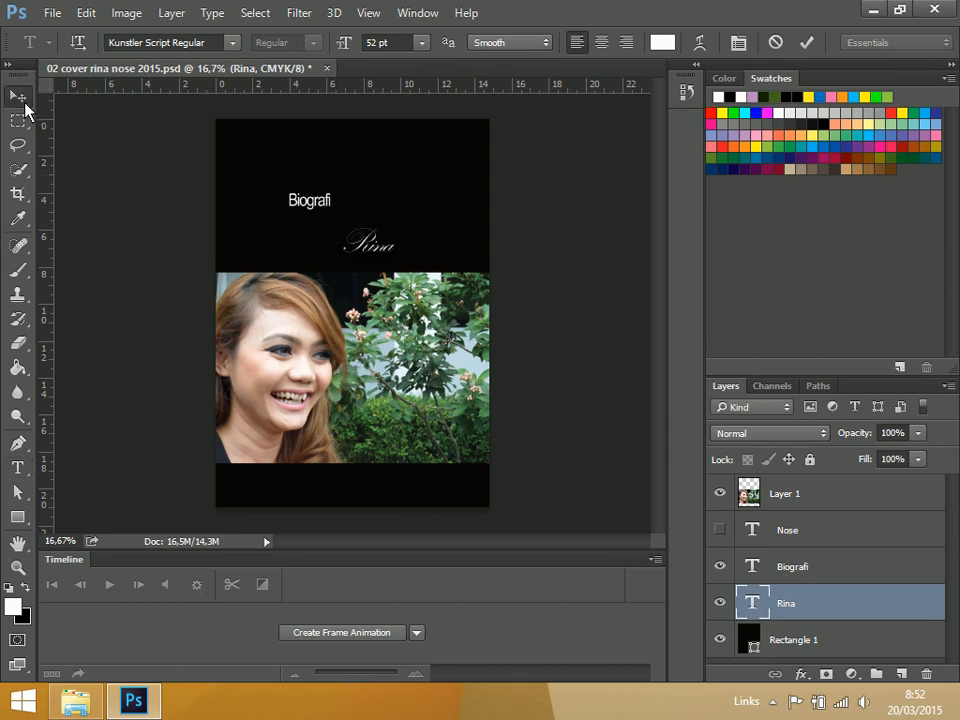
Scale the "Rina" text to about 422% wide and 416% high, position it in the black area above the photo, and save
key("ctrl+t")
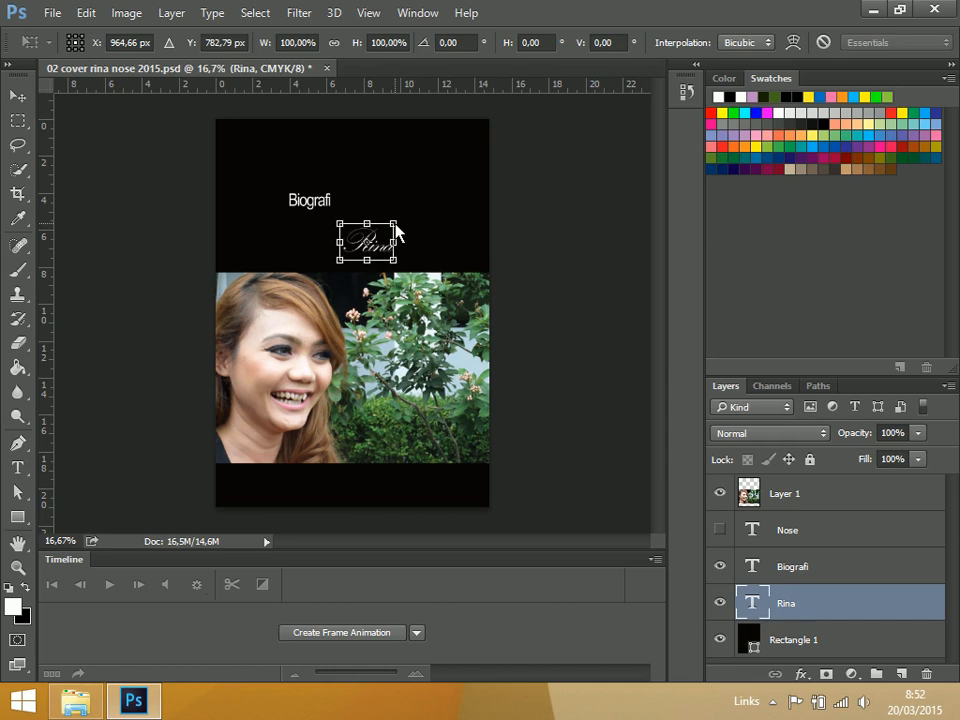
left_click_drag(396, 231, 634, 64)
left_click_drag(442, 205, 308, 232)
left_click_drag(501, 293, 444, 249)
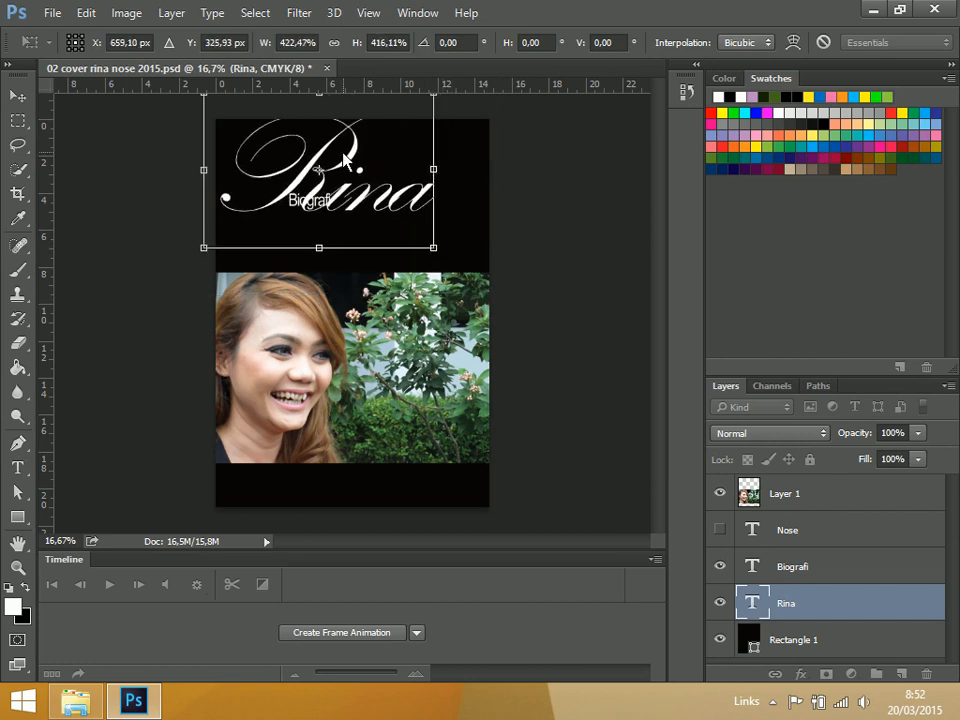
left_click_drag(343, 156, 350, 190)
key("Return")
key("ctrl+s")
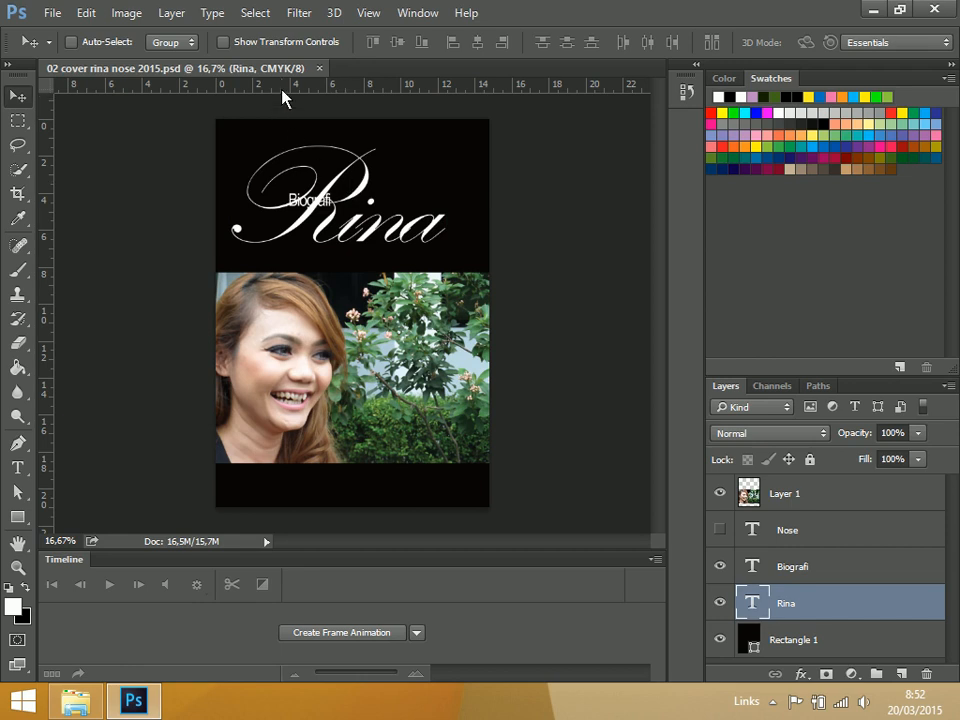
Place a horizontal and a vertical guide about 1.4 cm from the page's top and left edges and save the document
left_click_drag(282, 96, 283, 146)
left_click_drag(51, 235, 243, 232)
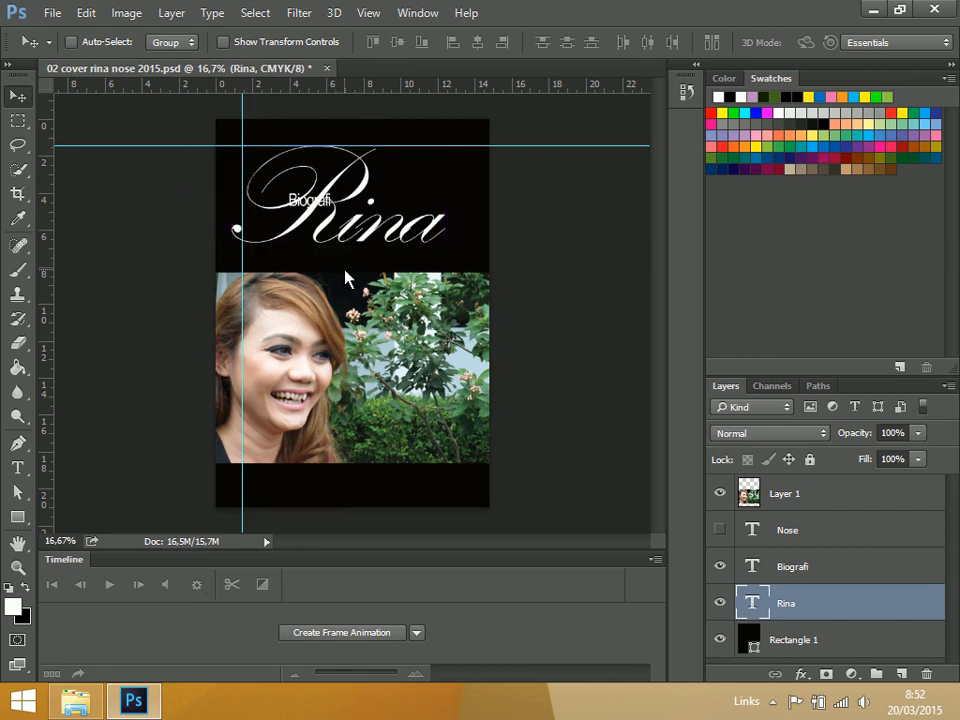
key("ctrl+plus")
left_click_drag(662, 274, 664, 114)
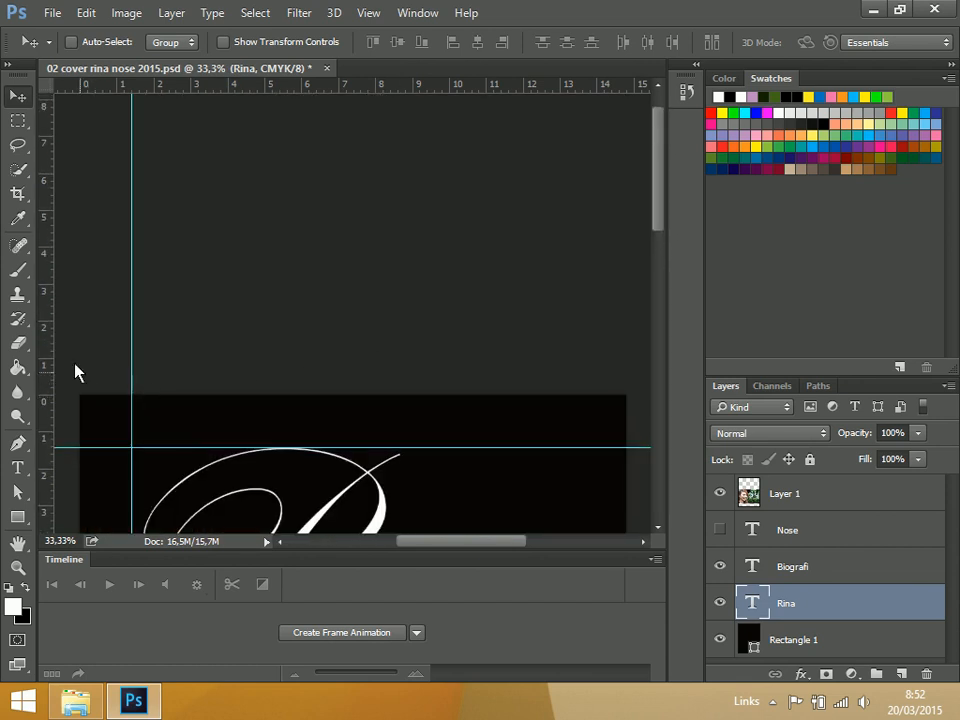
key("ctrl+plus")
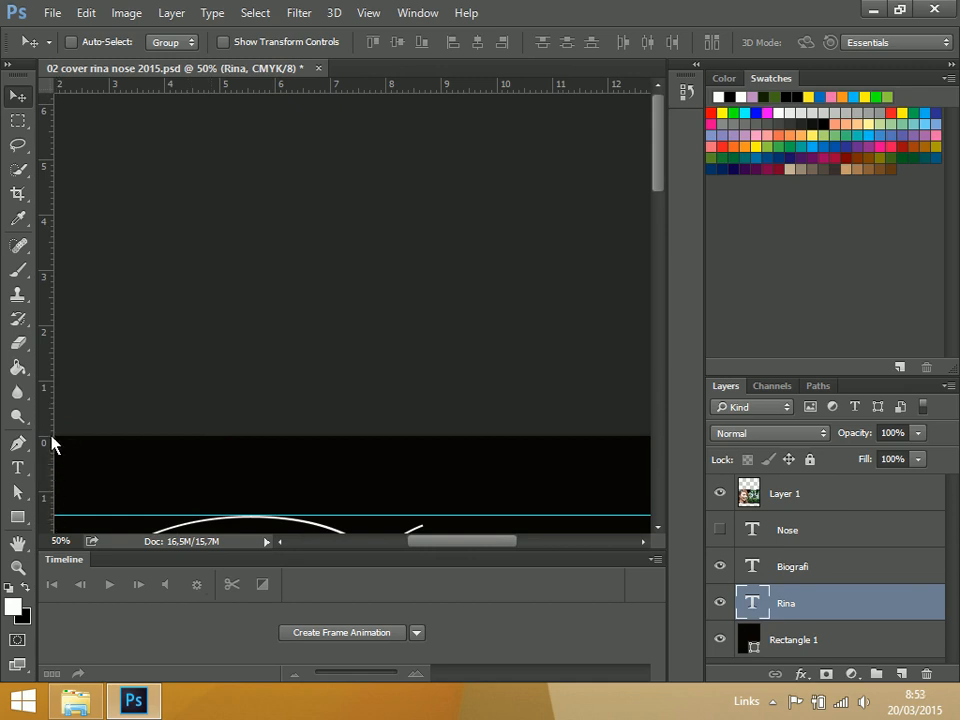
scroll(144, 482, "down", 1)
double_click(119, 509)
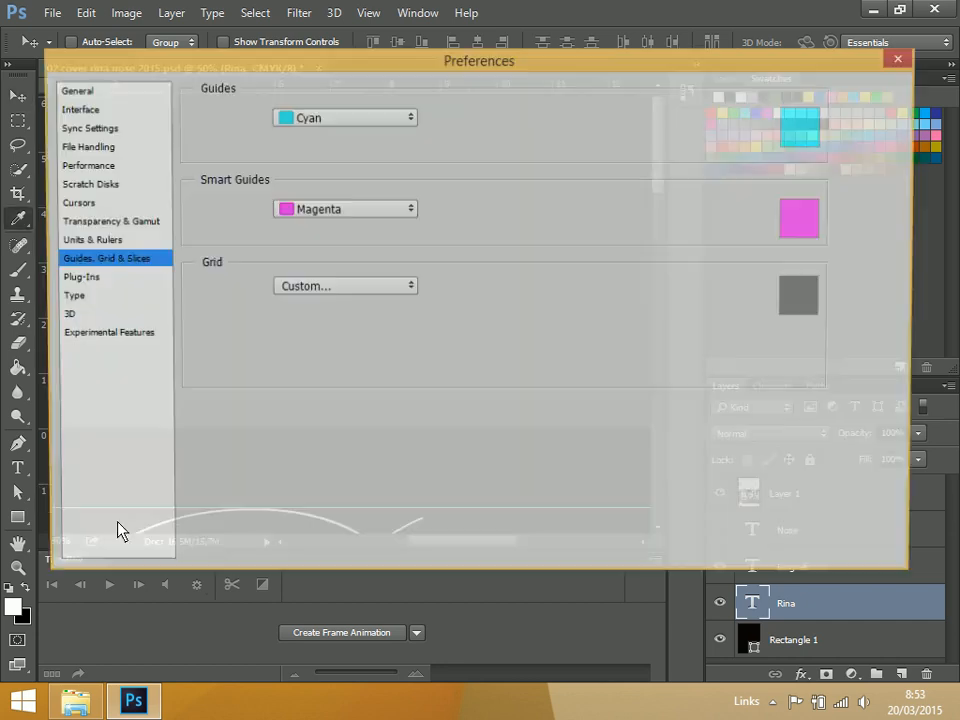
left_click(877, 122)
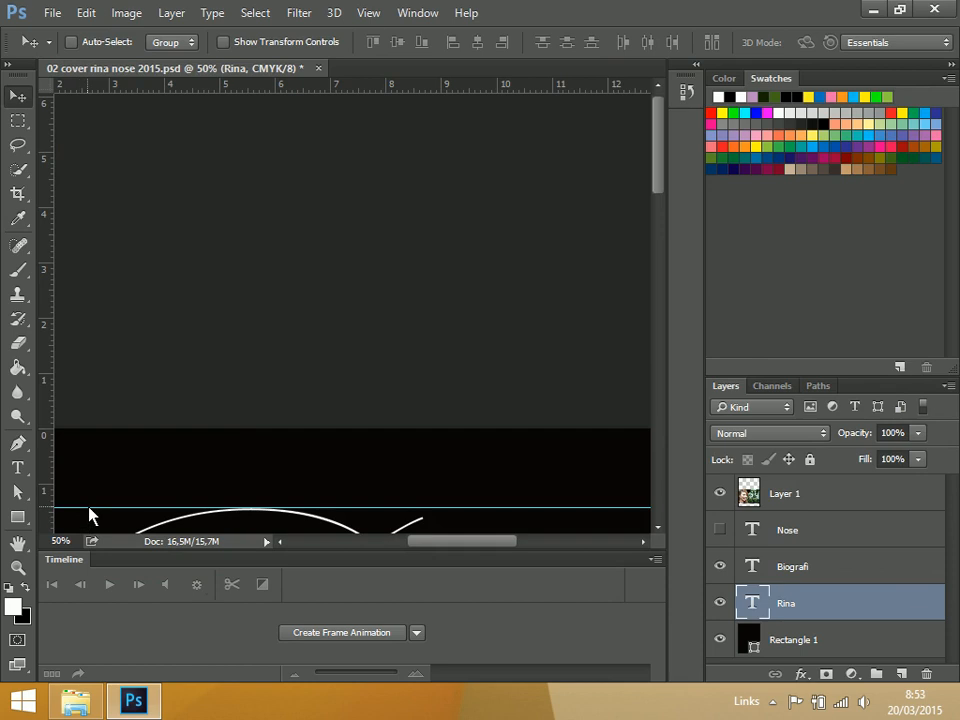
left_click_drag(89, 512, 90, 514)
scroll(165, 489, "down", 3)
scroll(253, 445, "left", 3)
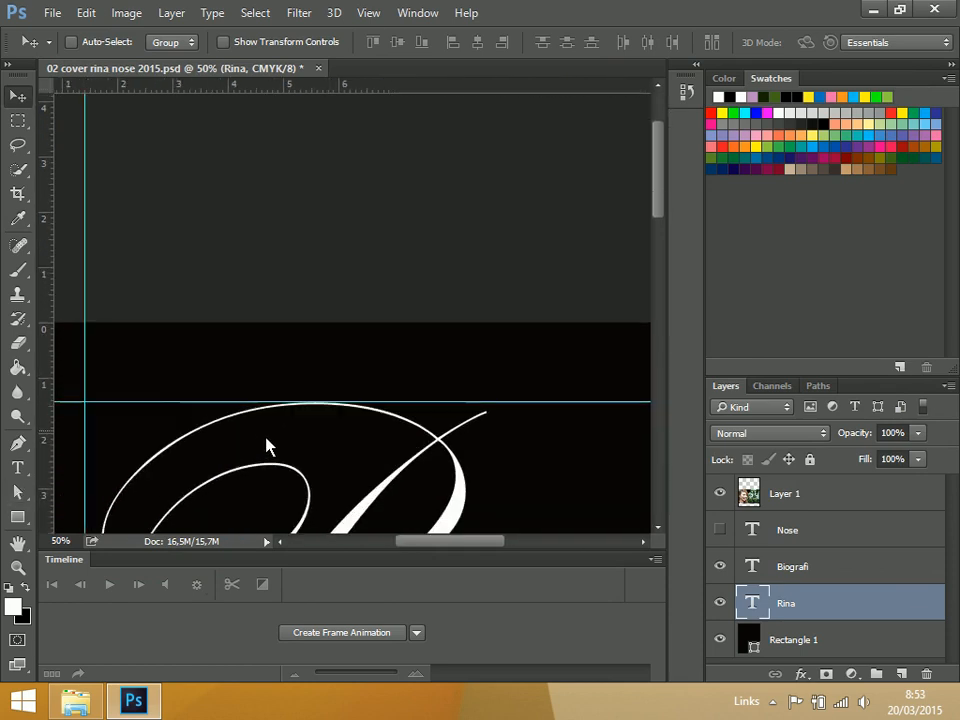
key("ctrl+minus")
key("ctrl+s")
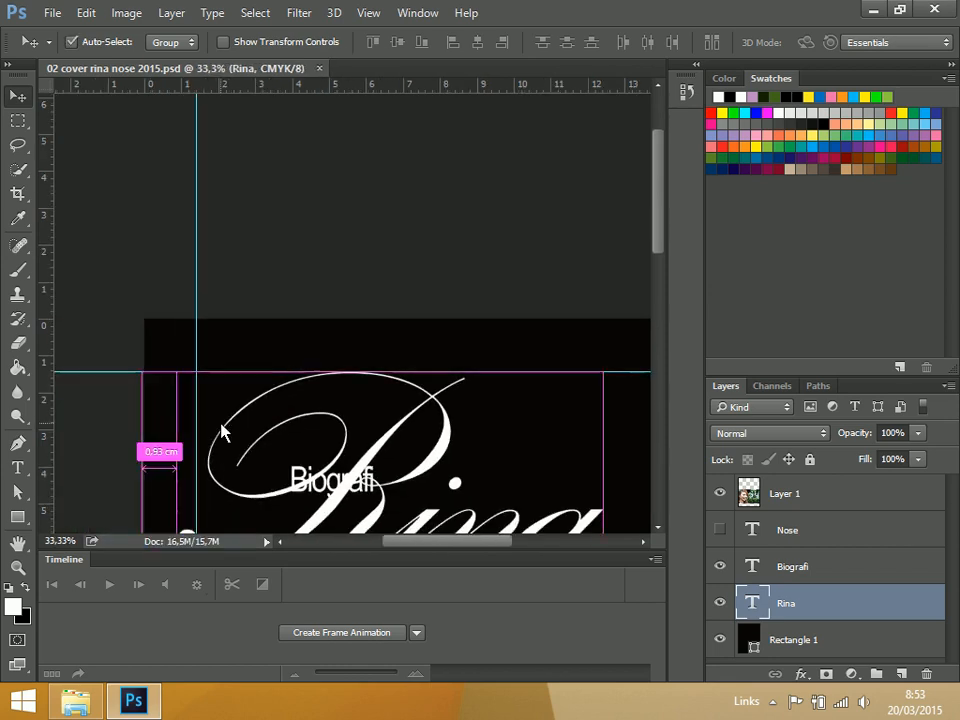
Hide the rulers around the canvas and show them again
scroll(222, 432, "right", 2)
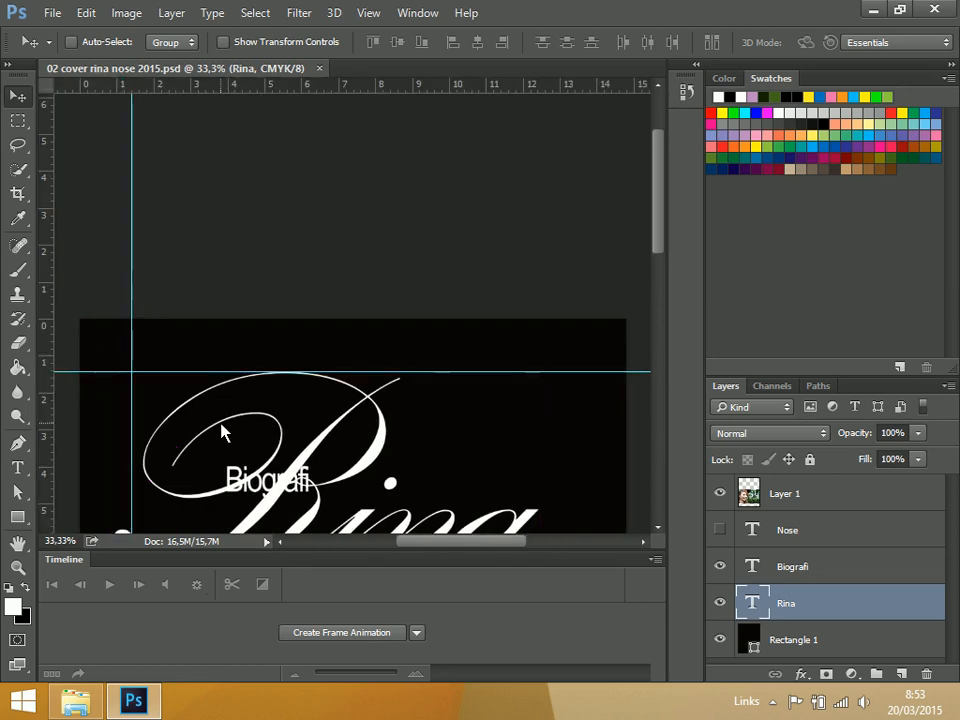
key("ctrl+r")
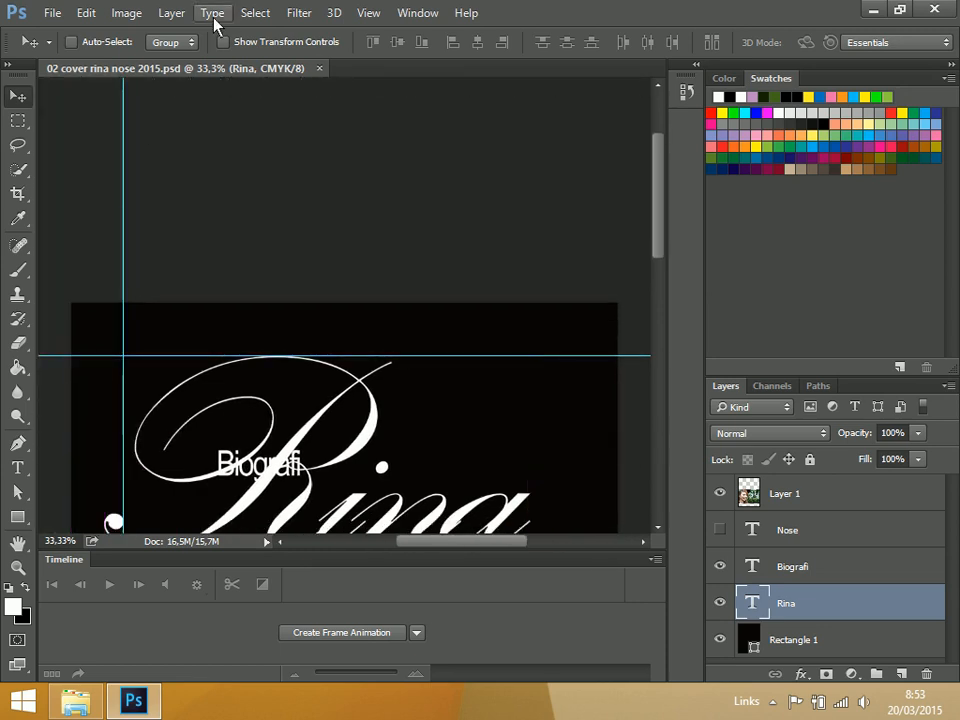
left_click(380, 14)
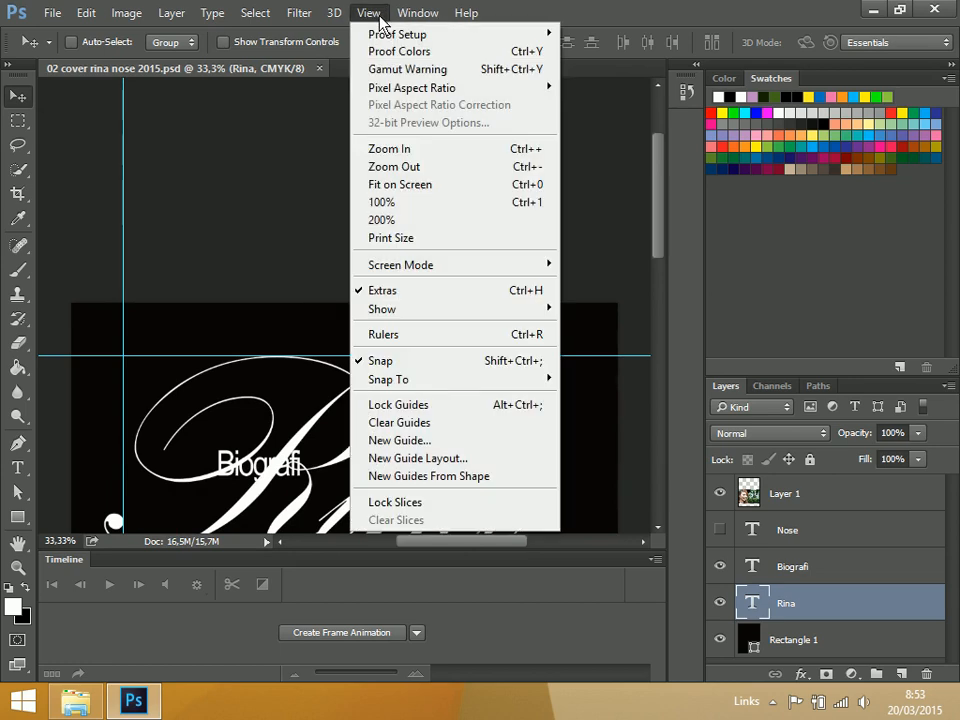
left_click(443, 341)
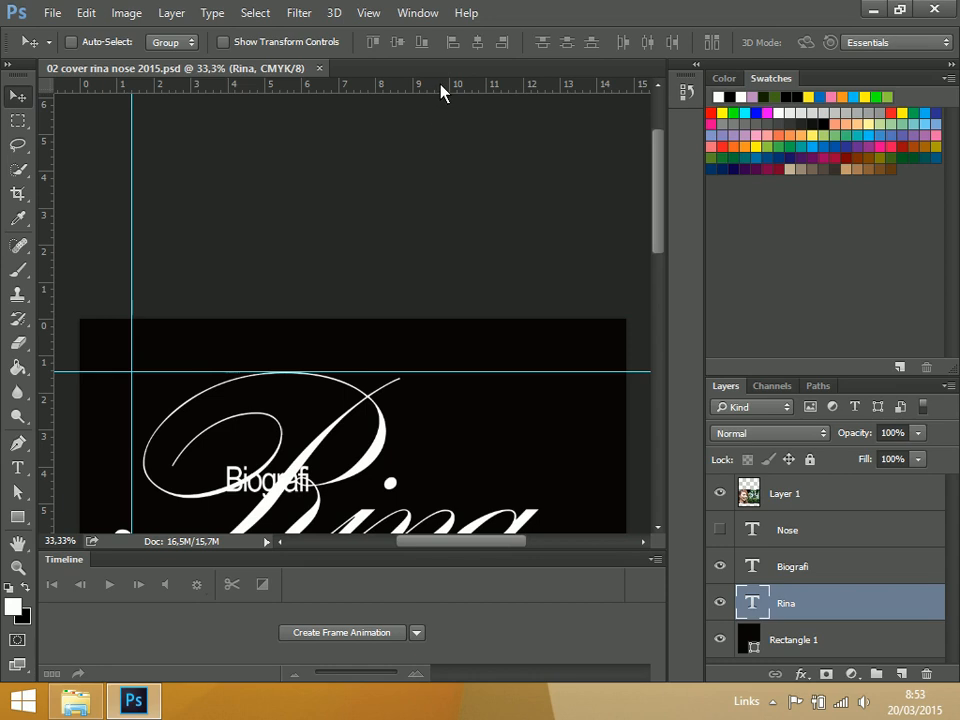
Try a horizontal guide along the page's top edge, remove it, and save the document
left_click_drag(441, 92, 470, 328)
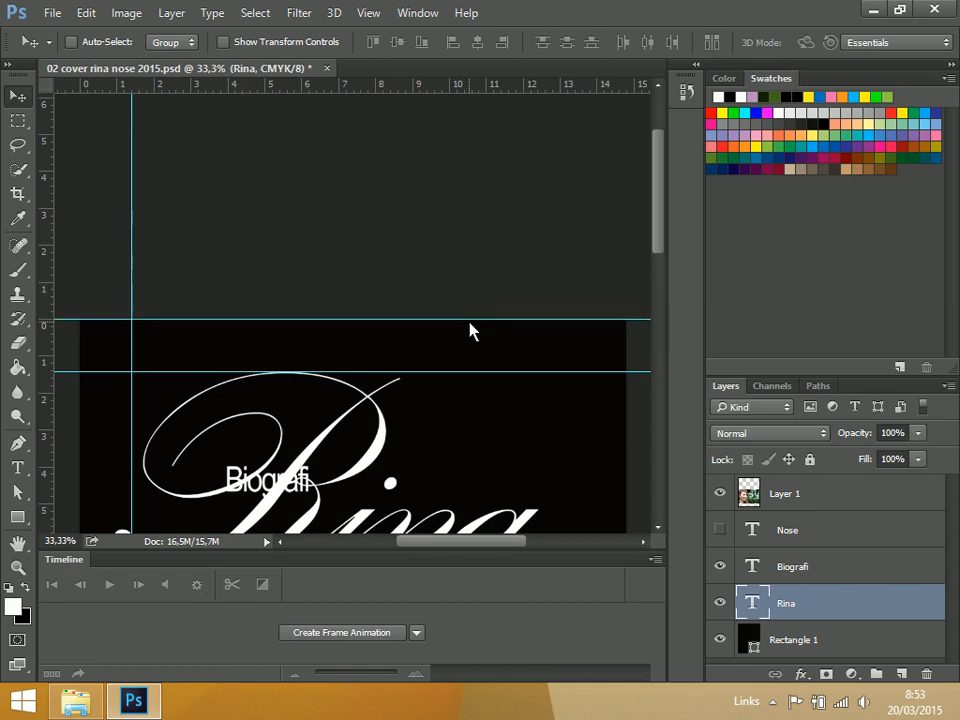
left_click_drag(495, 322, 538, 8)
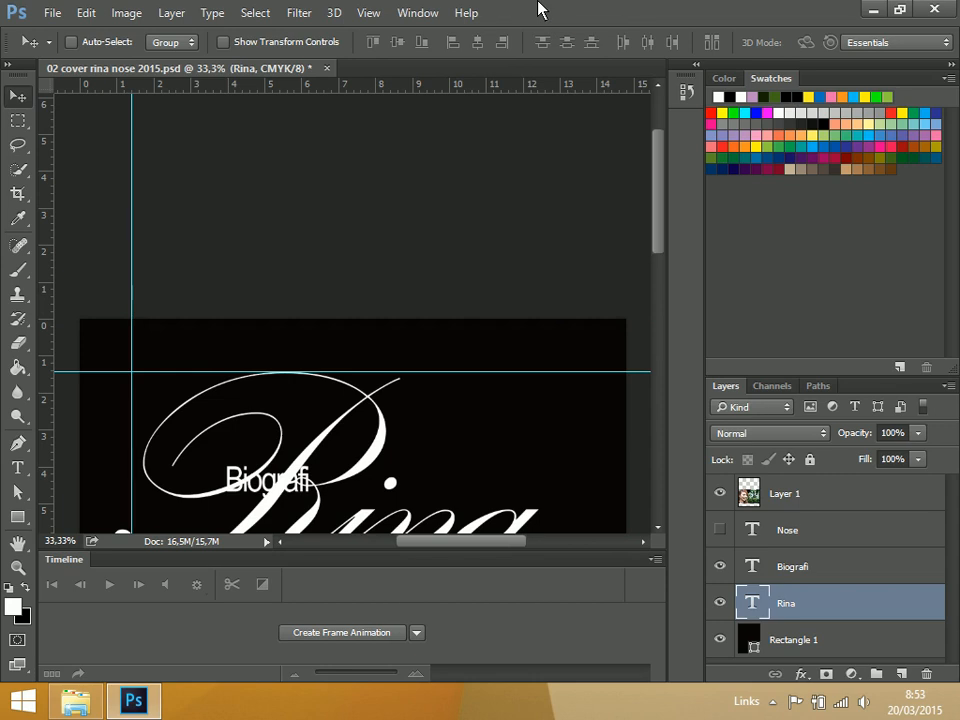
key("ctrl+0")
key("ctrl+s")
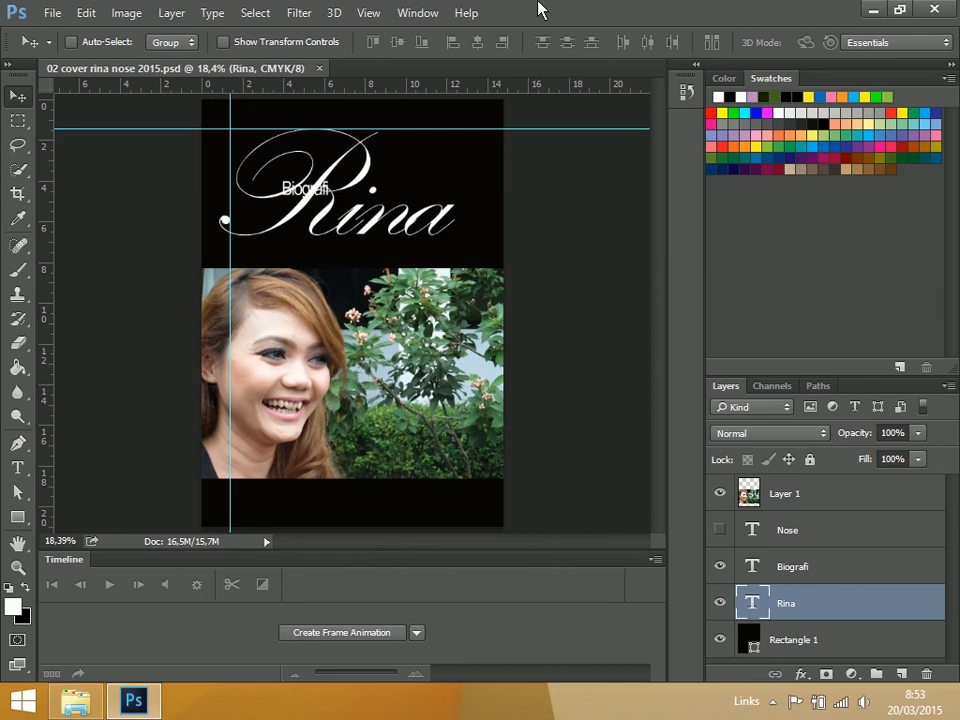
Make the "Nose" text layer visible, place its text just below the end of "Rina", and save the document
left_click(720, 532)
double_click(814, 544)
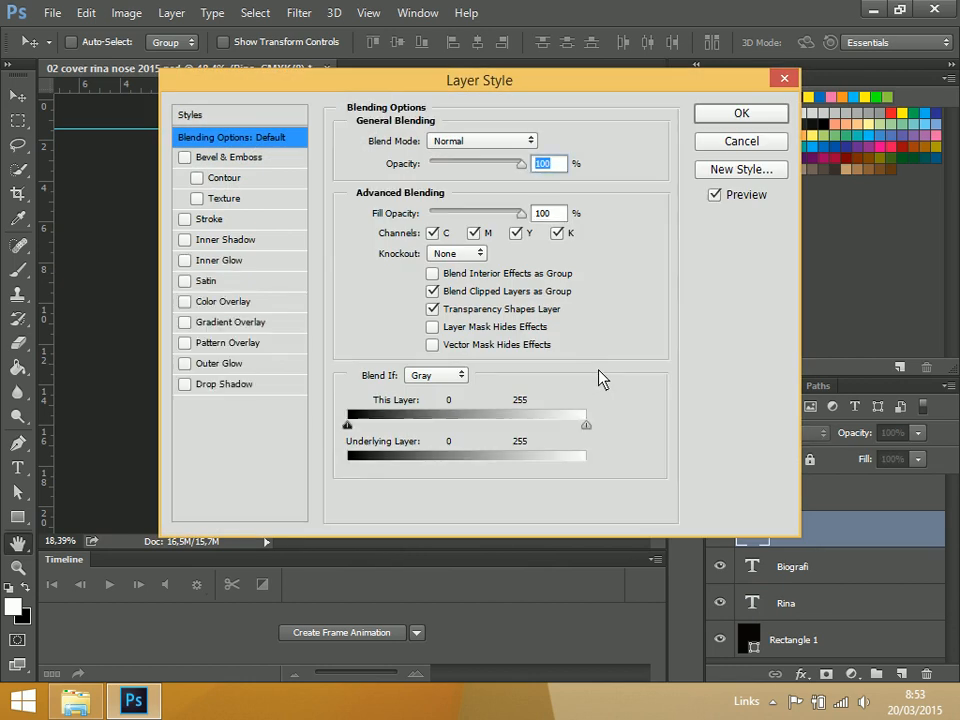
left_click(742, 143)
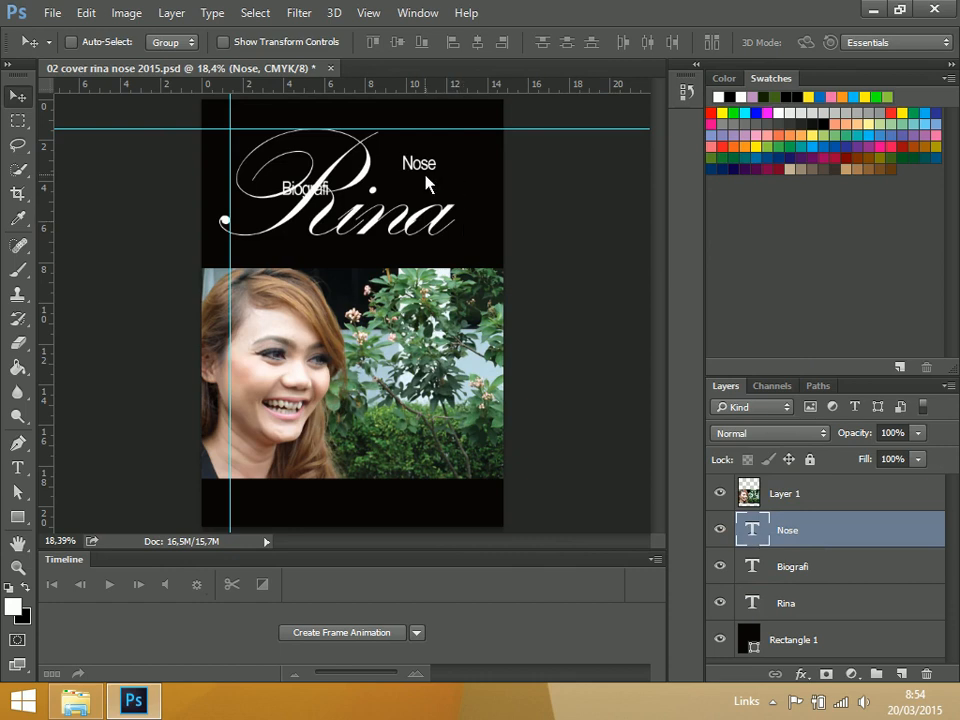
left_click_drag(426, 172, 810, 505)
left_click_drag(420, 169, 454, 253)
key("ctrl+s")
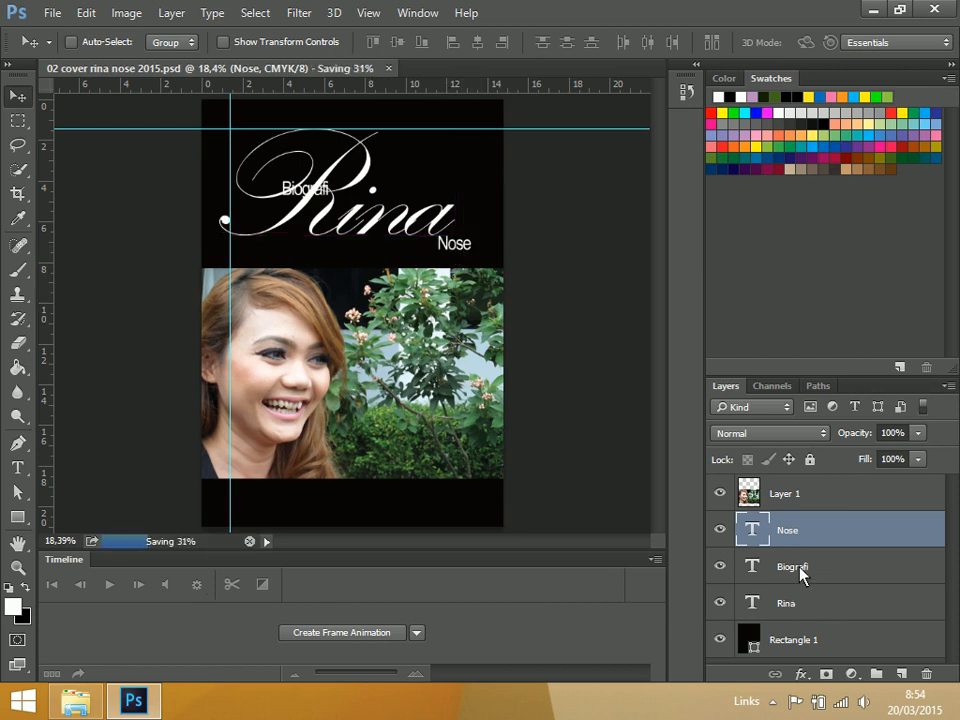
Reduce the "Biografi" text to 15 pt and place it over the upper-left curve of the "R"
left_click(797, 570)
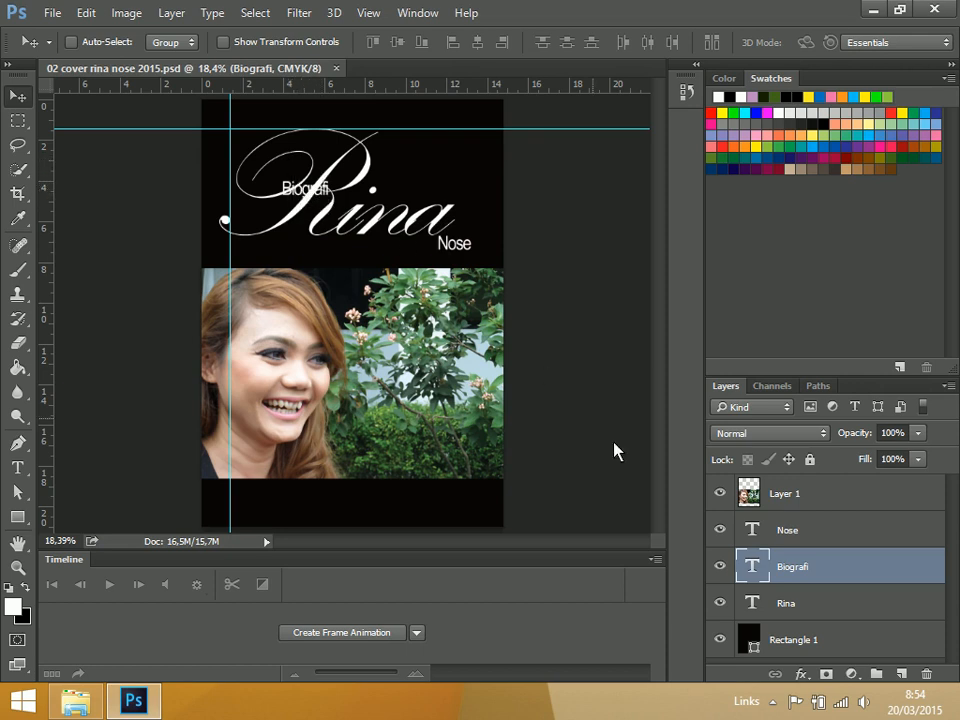
key("ctrl+plus")
key("ctrl+plus")
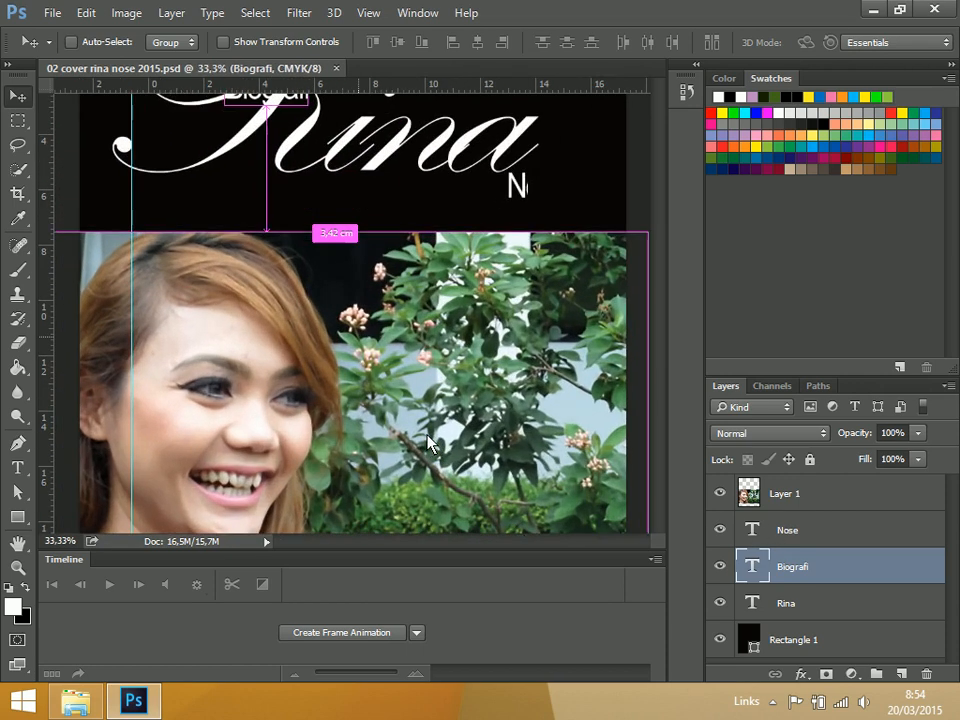
scroll(318, 335, "up", 3)
left_click_drag(277, 239, 331, 176)
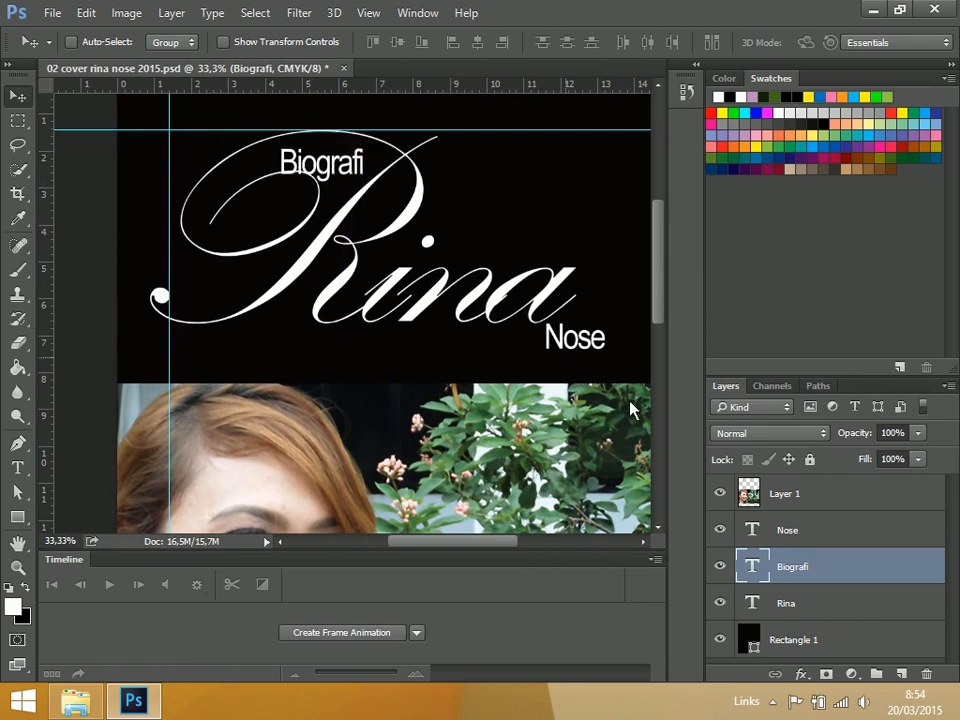
double_click(752, 567)
key("ctrl+shift+comma")
key("ctrl+shift+comma")
key("ctrl+shift+comma")
key("ctrl+shift+comma")
key("ctrl+shift+comma")
key("ctrl+shift+comma")
key("ctrl+shift+comma")
key("ctrl+shift+comma")
key("ctrl+shift+comma")
key("ctrl+shift+comma")
key("ctrl+shift+comma")
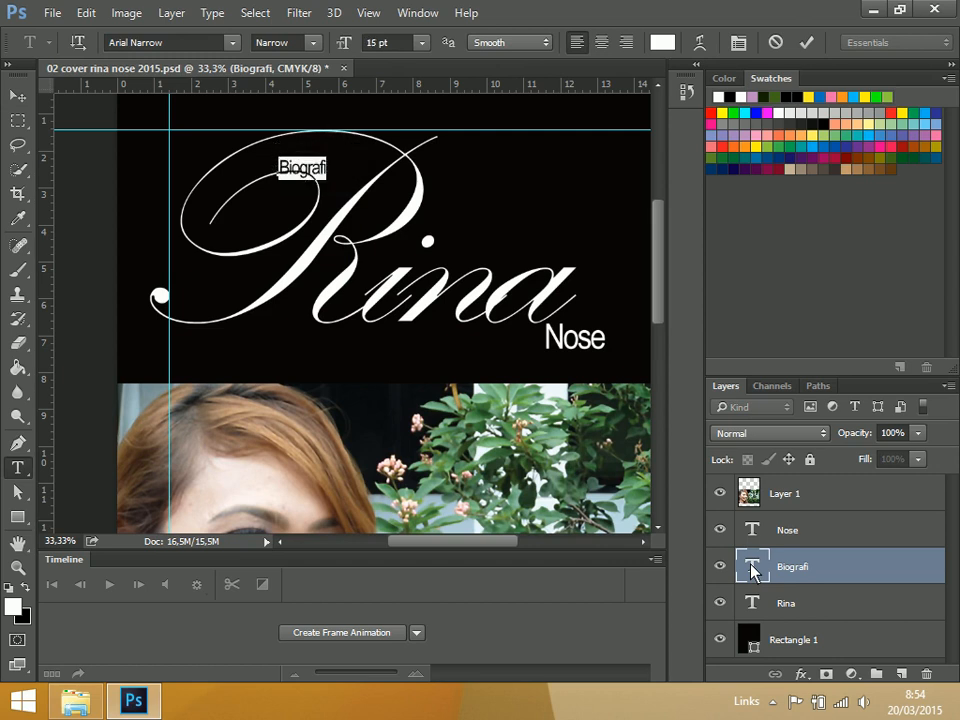
left_click(18, 96)
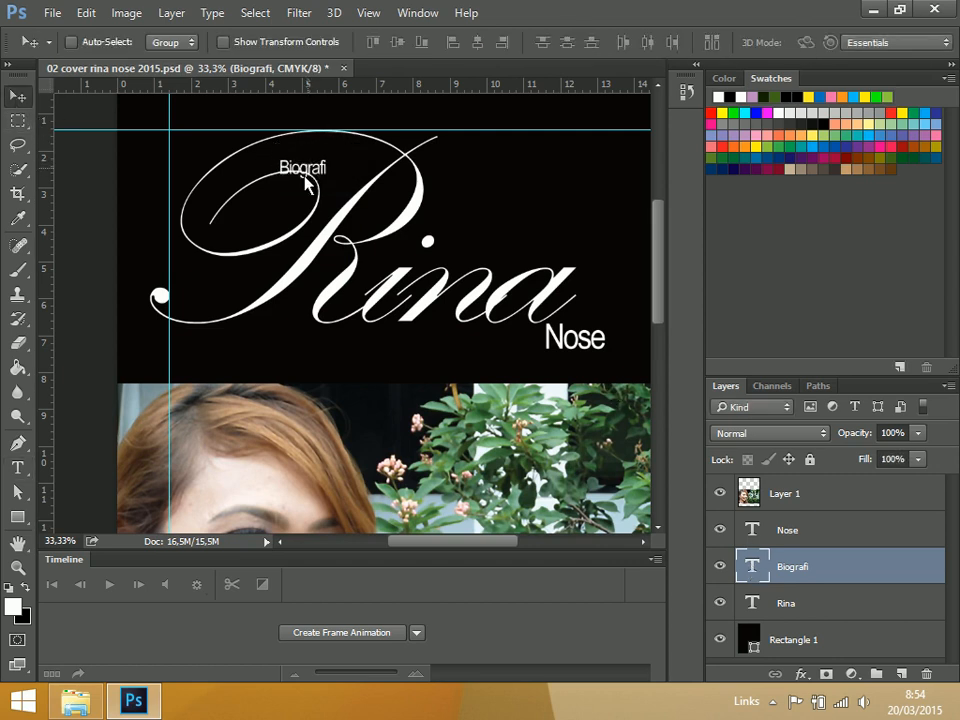
left_click_drag(298, 188, 231, 157)
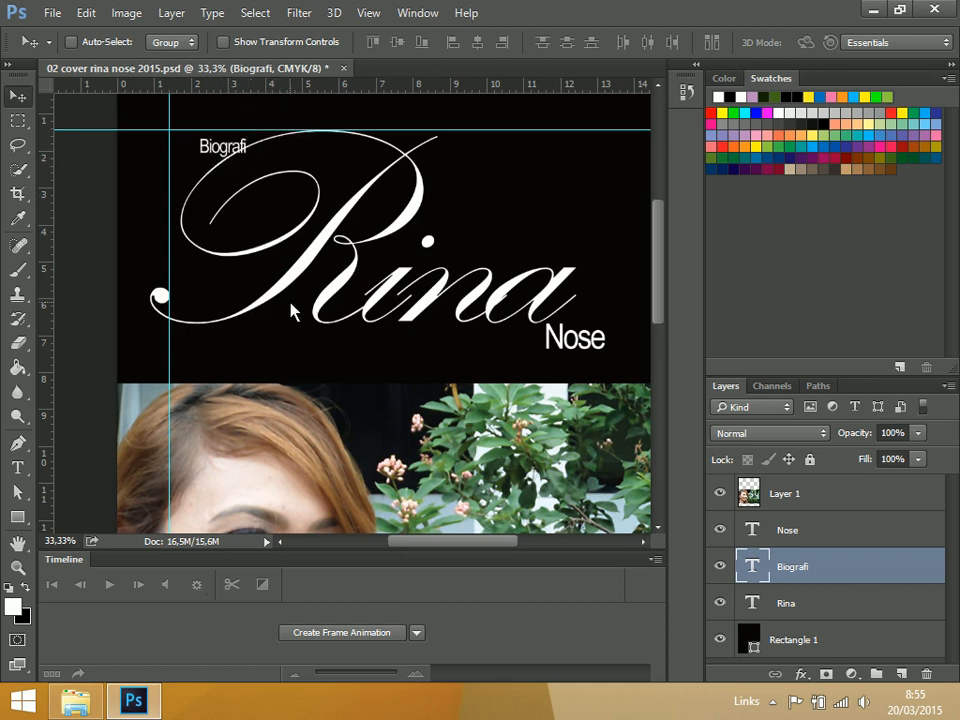
Toggle the extras until the guides are hidden and save the document
key("ctrl")
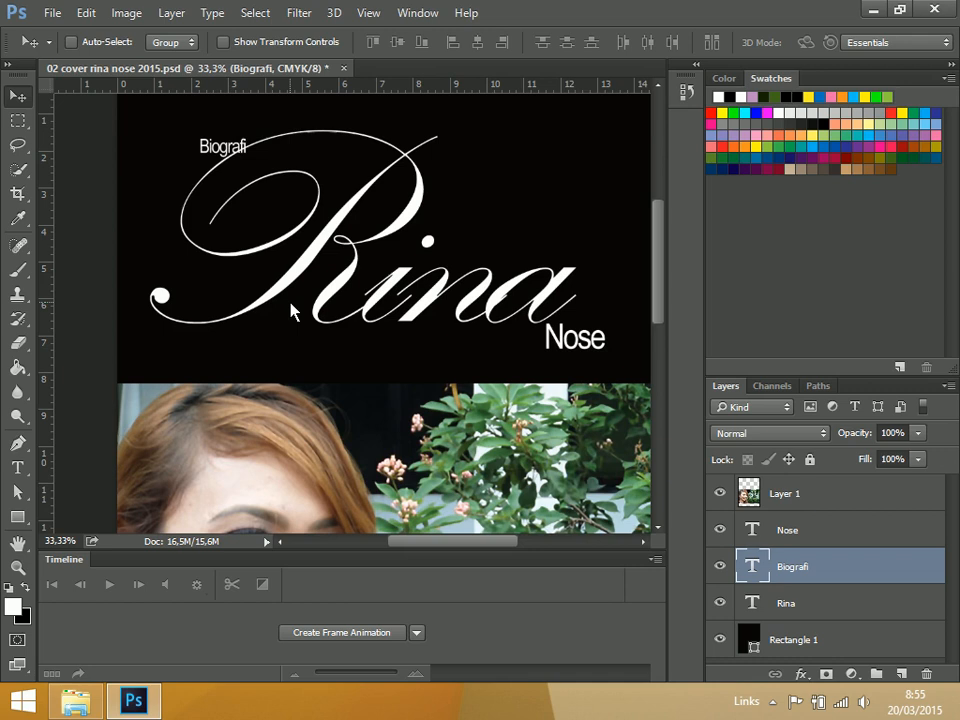
key("ctrl")
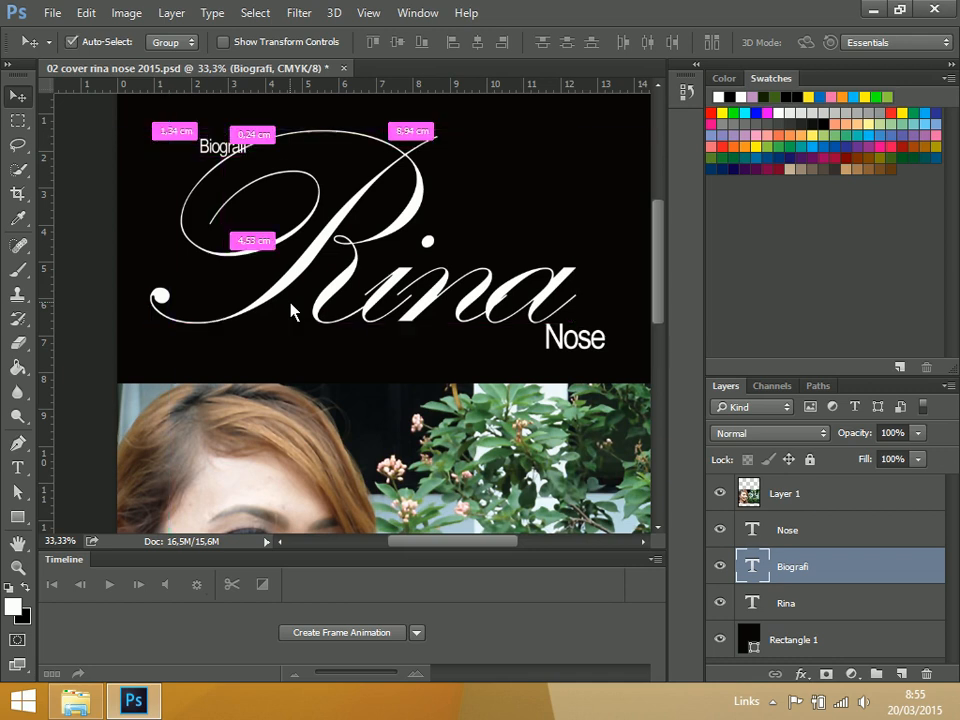
left_click(370, 14)
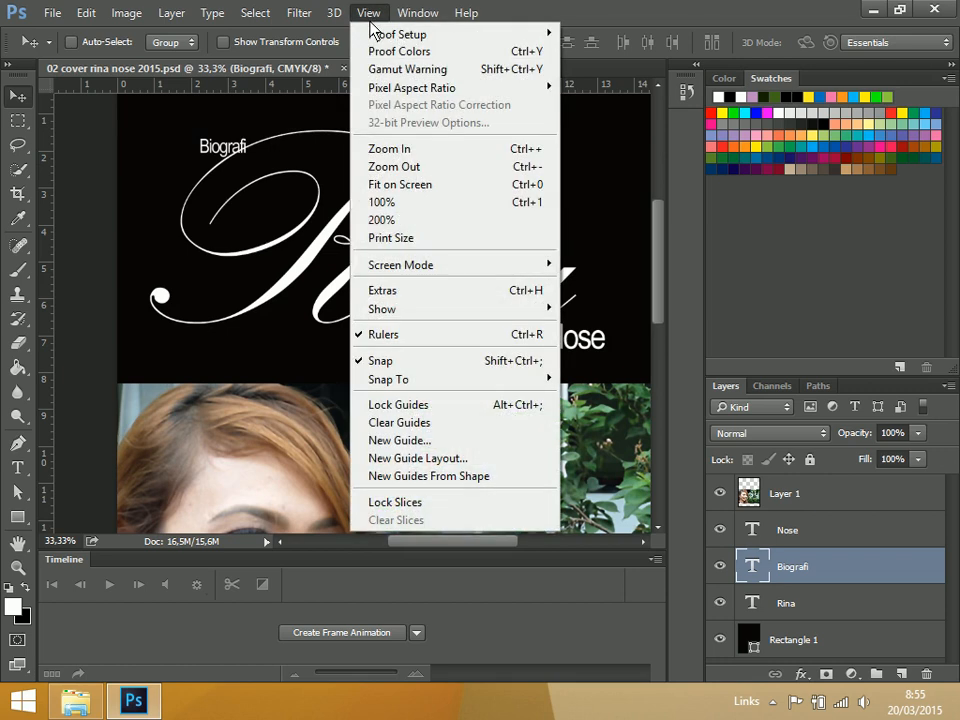
left_click(455, 300)
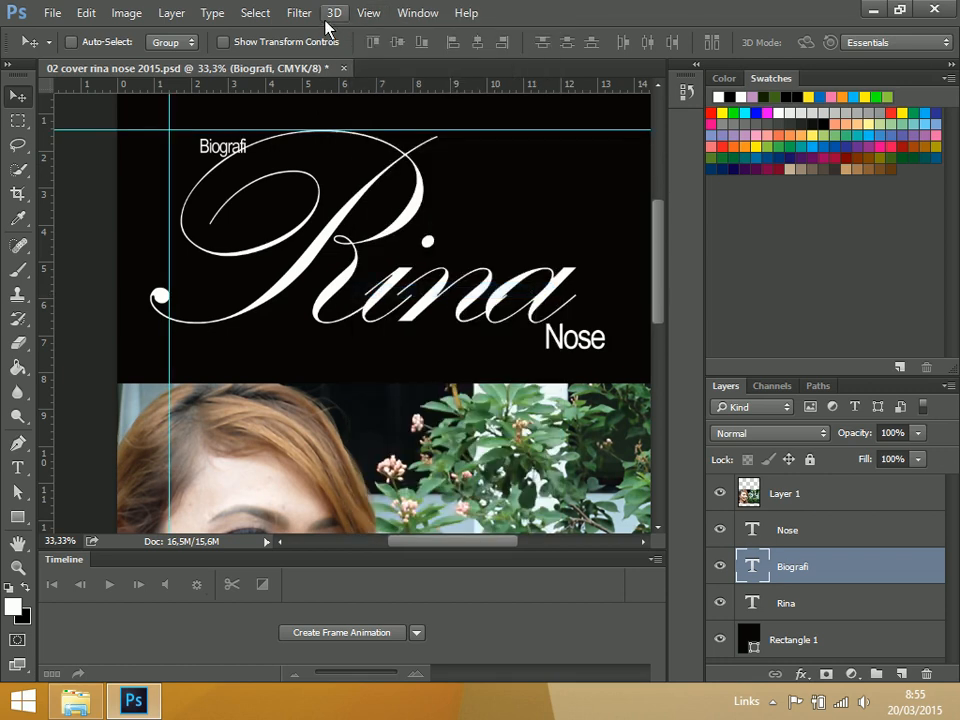
left_click(368, 13)
left_click(444, 291)
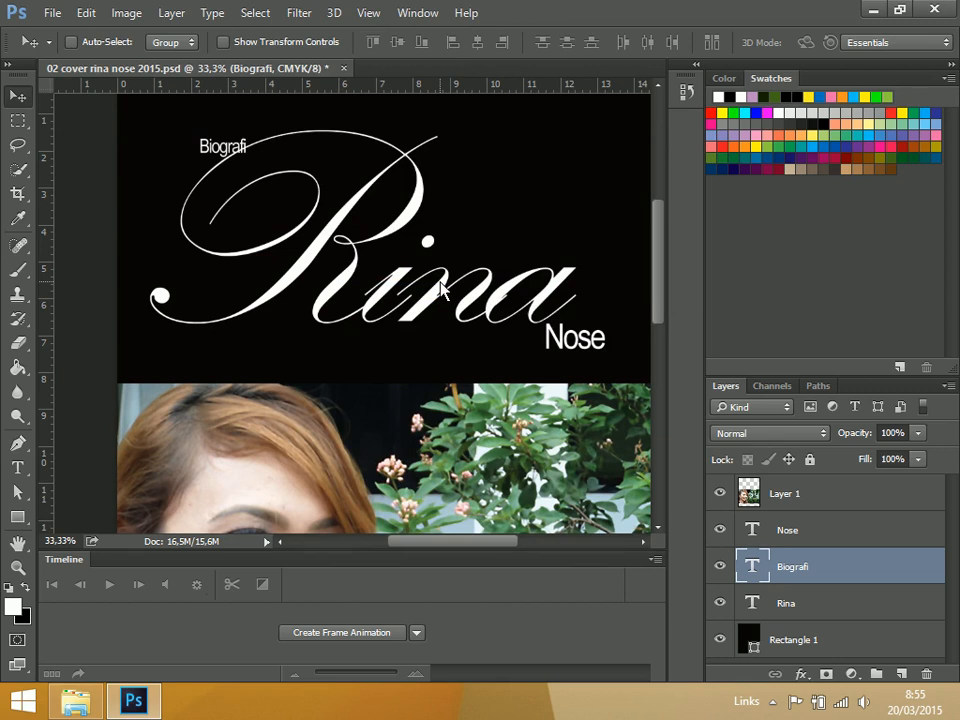
key("ctrl+0")
key("ctrl+s")
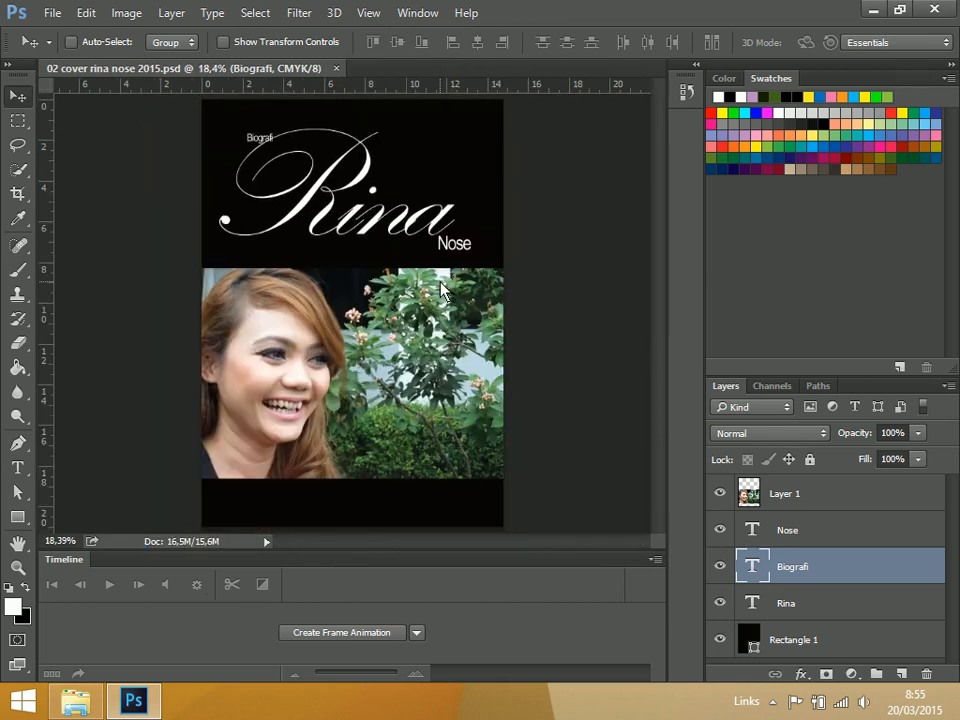
Examine up close how the "Biografi" text sits against the curve of the "R", and check the whole cover
key("ctrl+plus")
key("ctrl+plus")
key("ctrl+plus")
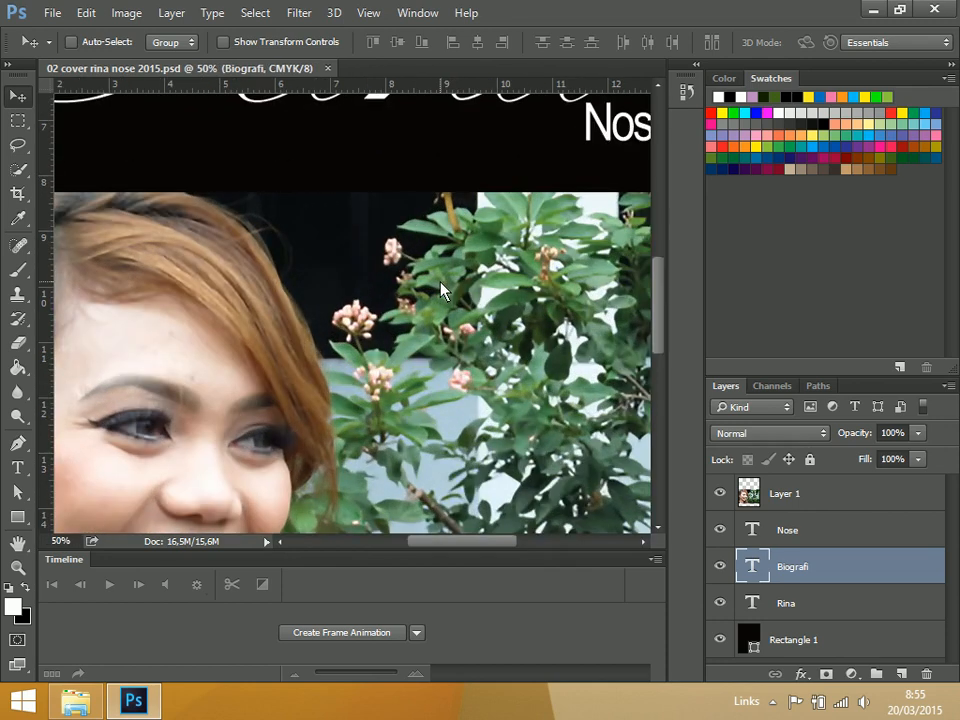
scroll(406, 215, "up", 5)
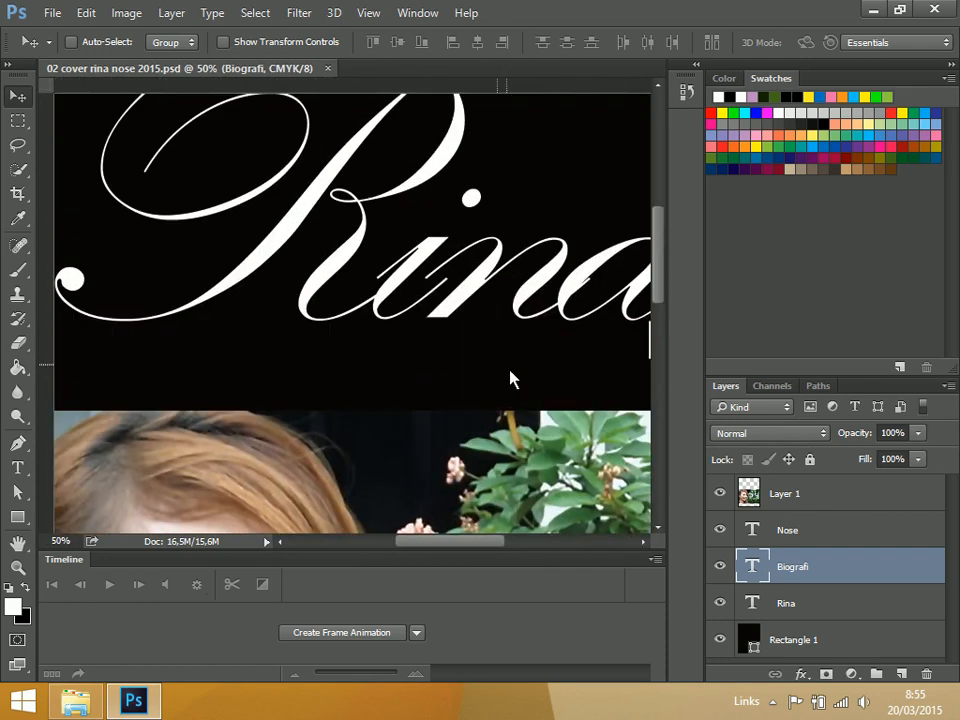
scroll(425, 280, "up", 5)
scroll(308, 218, "left", 2)
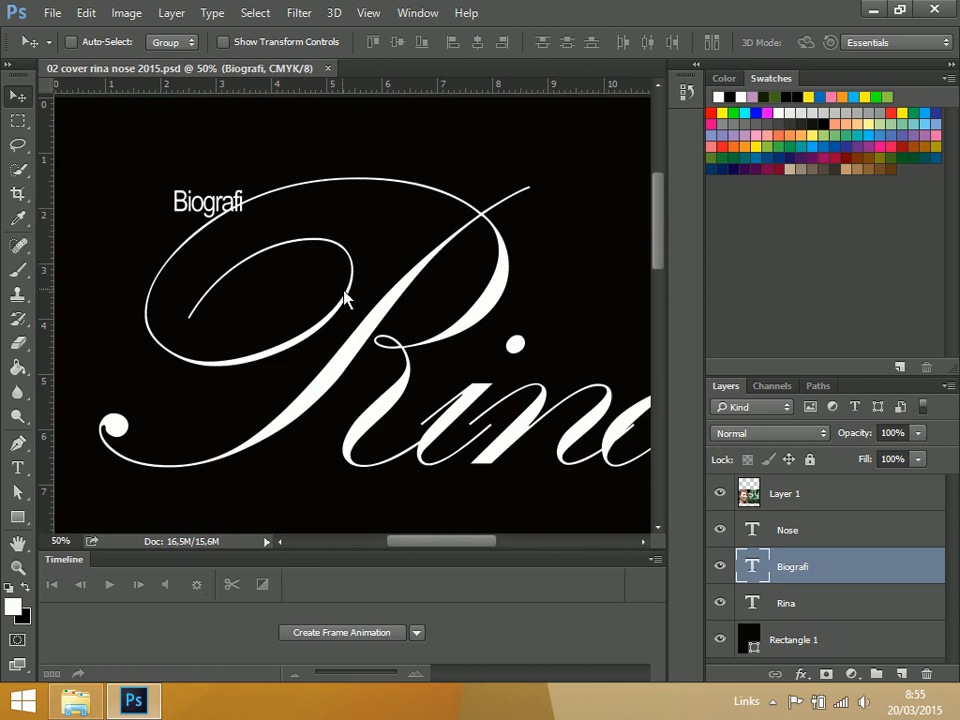
key("ctrl")
key("ctrl+0")
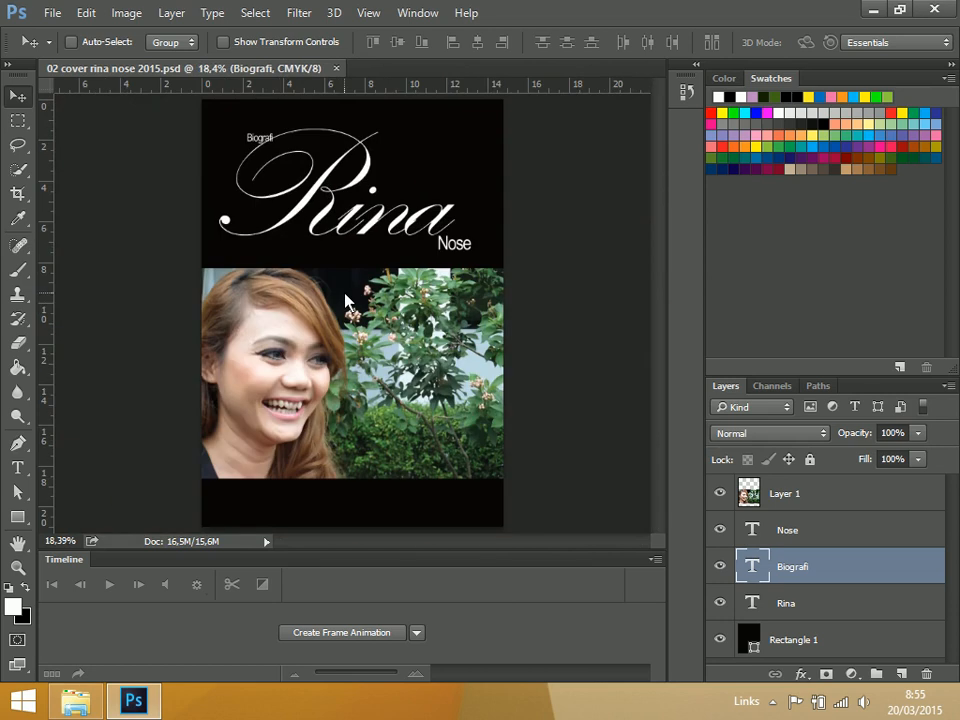
Lower the opacity of the "Biografi" text layer to 62%
key("ctrl+plus")
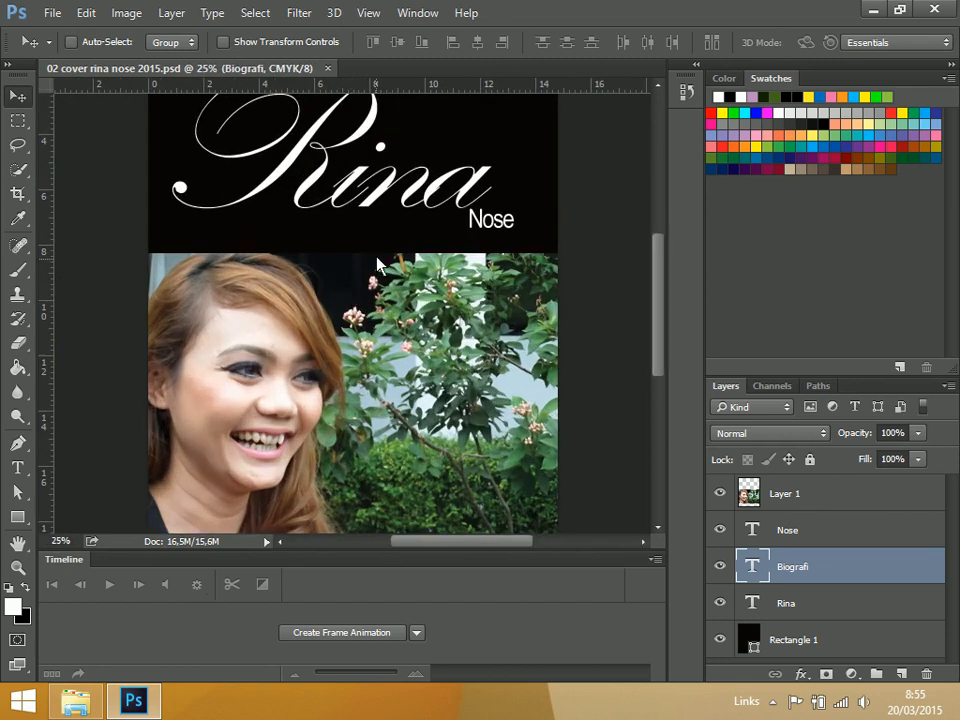
left_click_drag(374, 220, 396, 307)
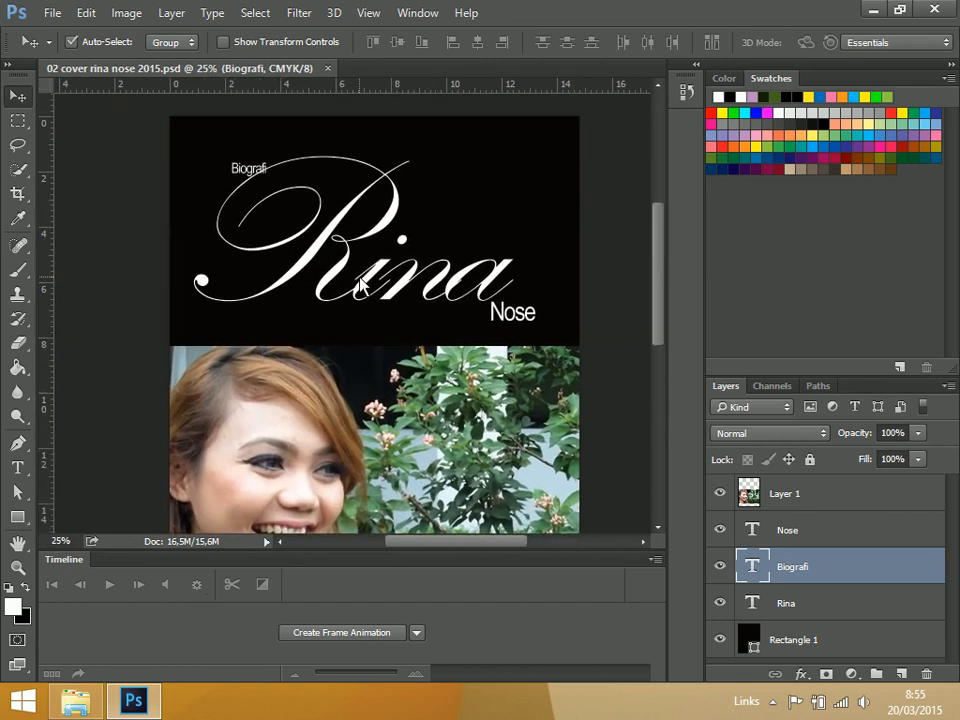
key("ctrl+plus")
left_click_drag(300, 244, 306, 337)
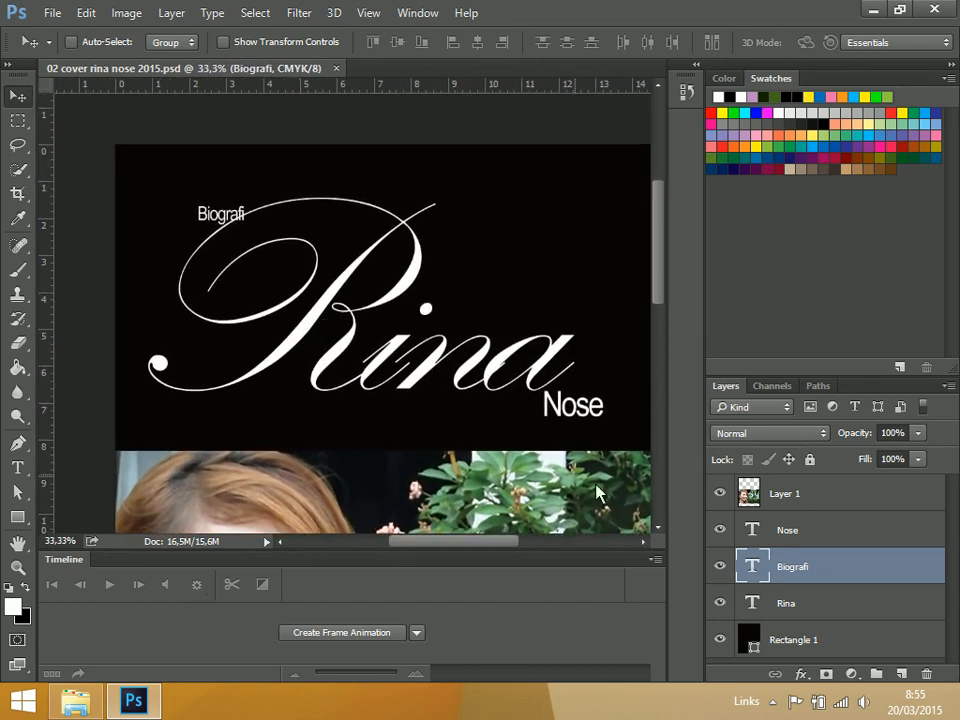
left_click(919, 434)
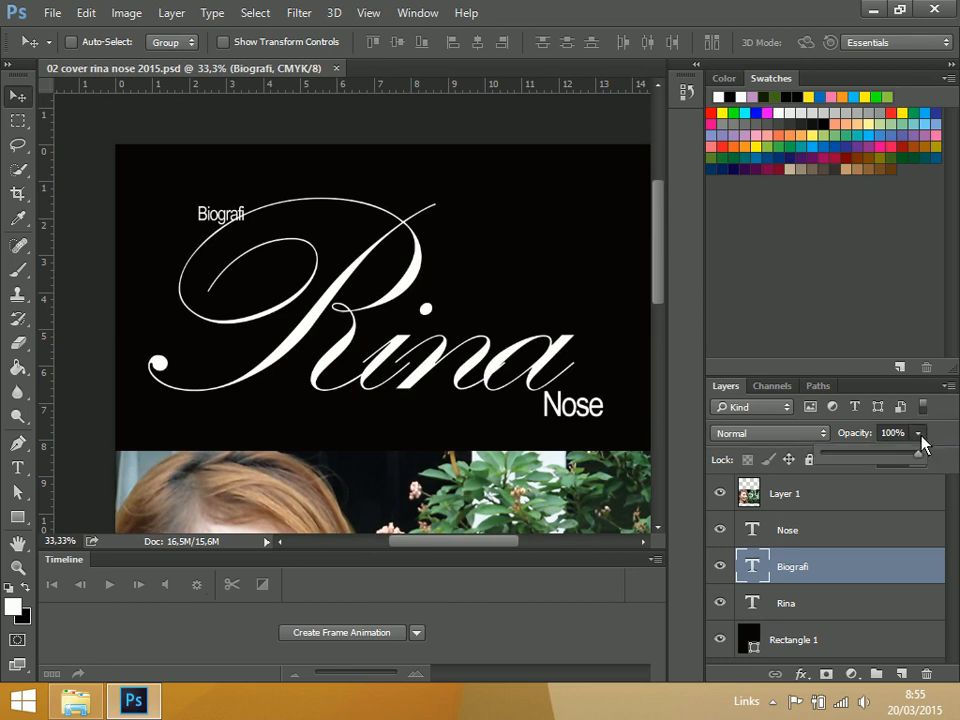
left_click(875, 460)
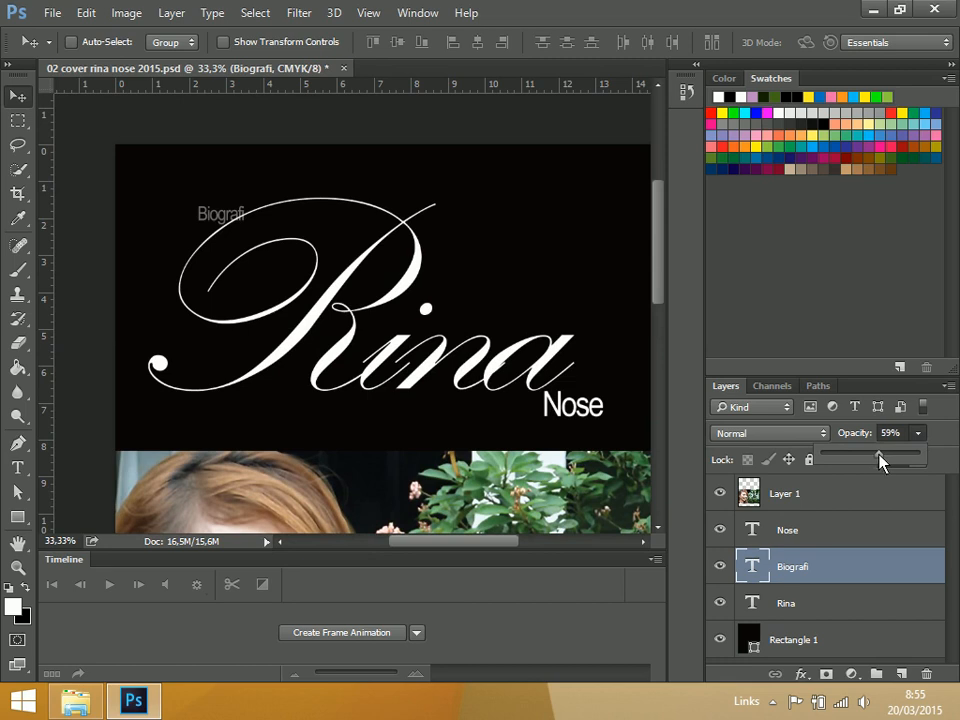
Move the "Biografi" text down into the lower-left part of the large loop of the "R"
left_click(20, 127)
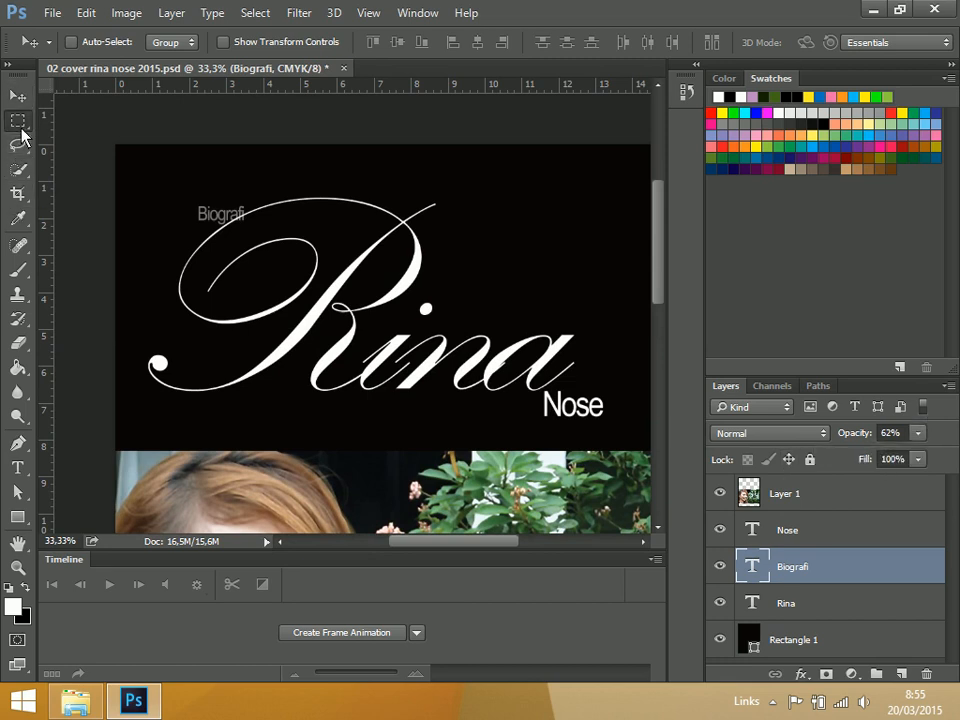
left_click(20, 100)
left_click_drag(216, 220, 245, 306)
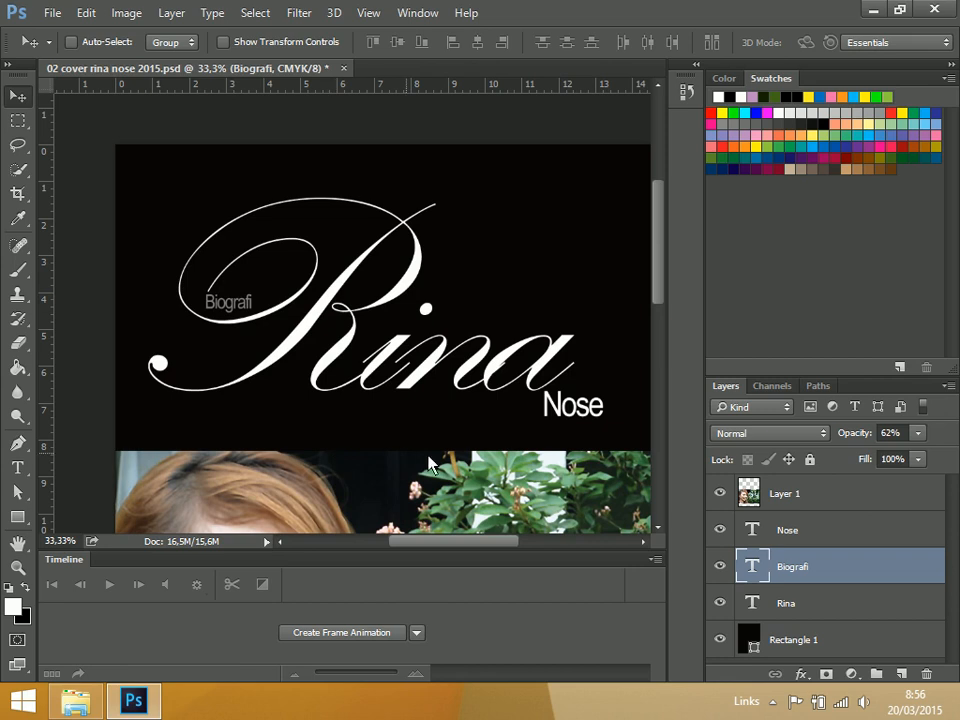
Lower the opacity of the "Nose" text layer to 44%
left_click(838, 538)
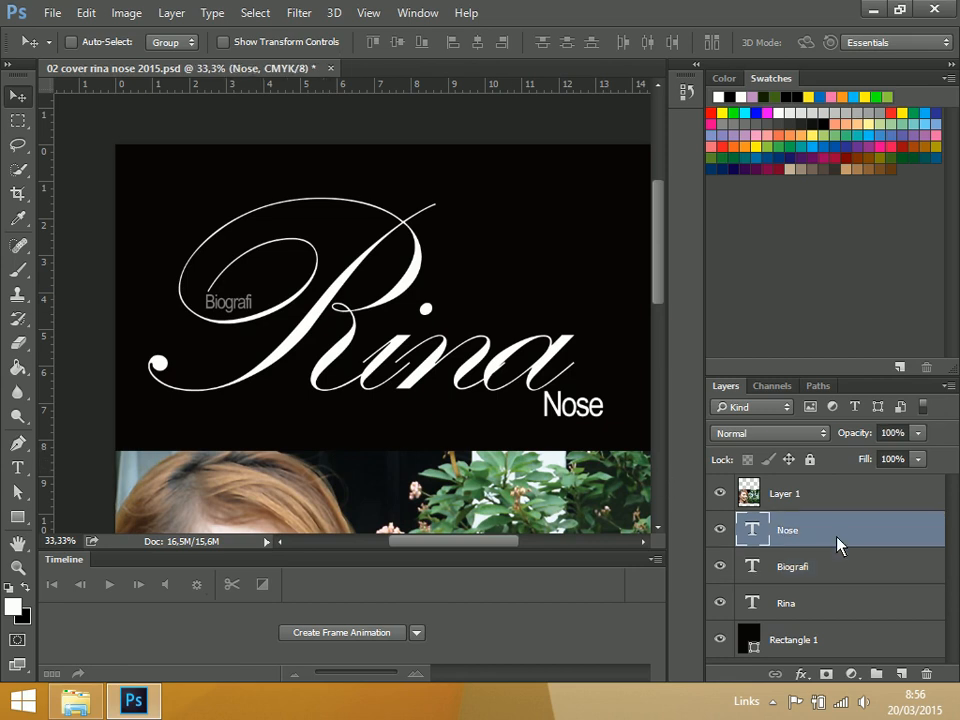
left_click(920, 436)
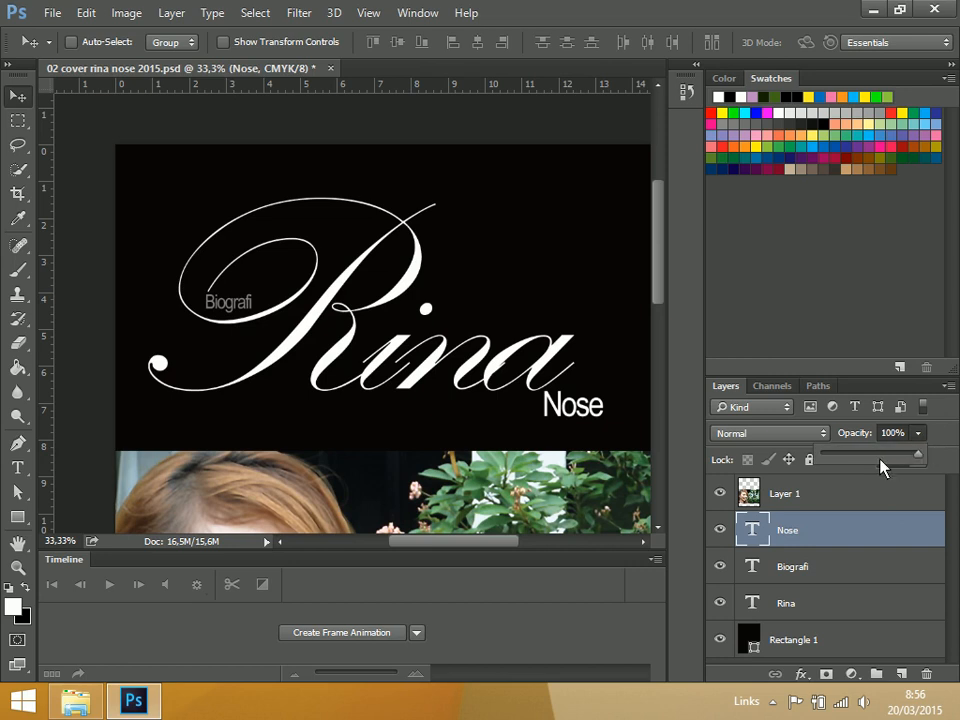
left_click_drag(874, 461, 853, 461)
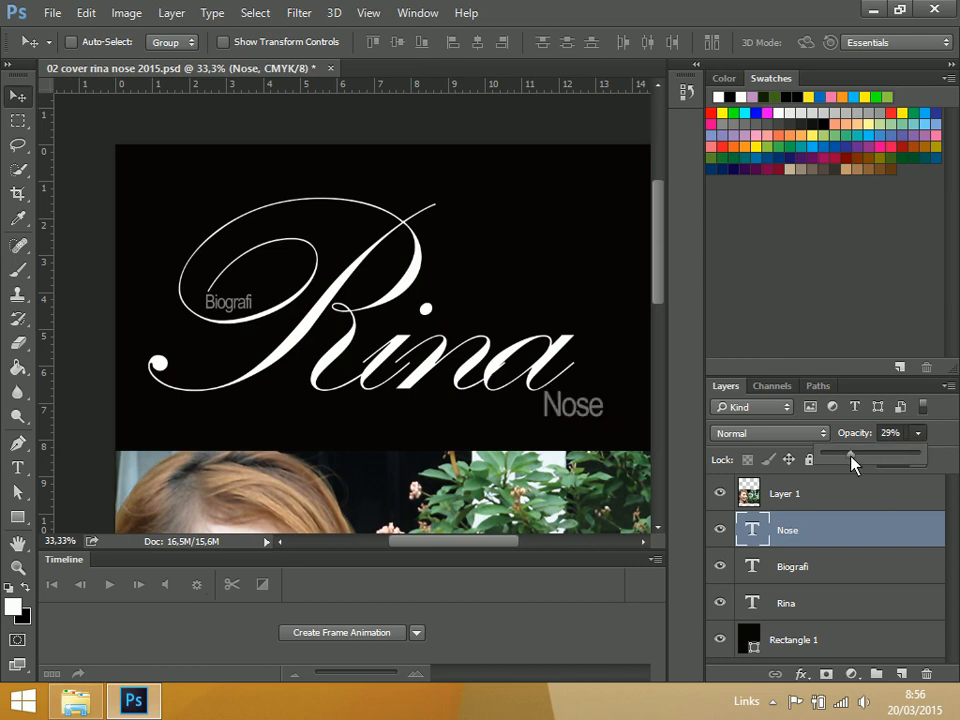
left_click(866, 461)
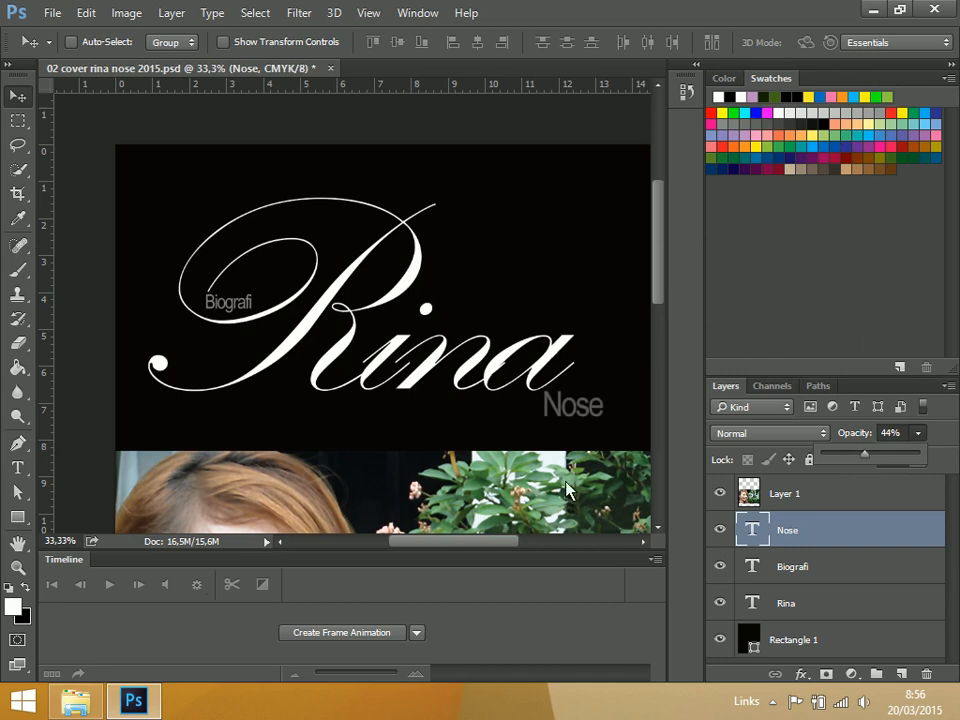
scroll(563, 485, "down", 5)
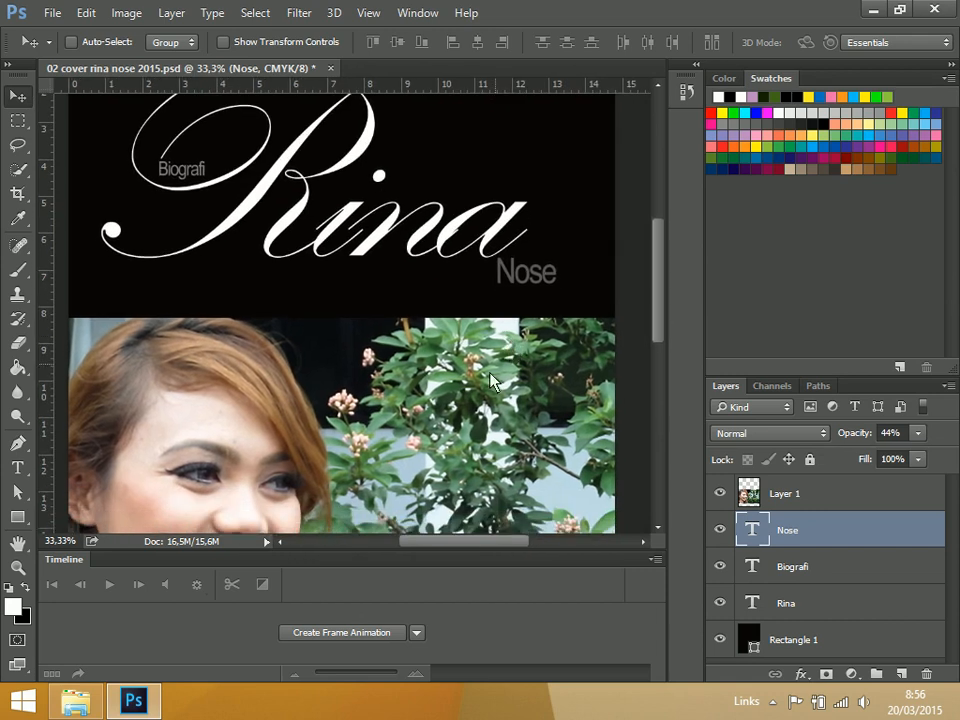
scroll(346, 302, "down", 2)
scroll(628, 332, "up", 3)
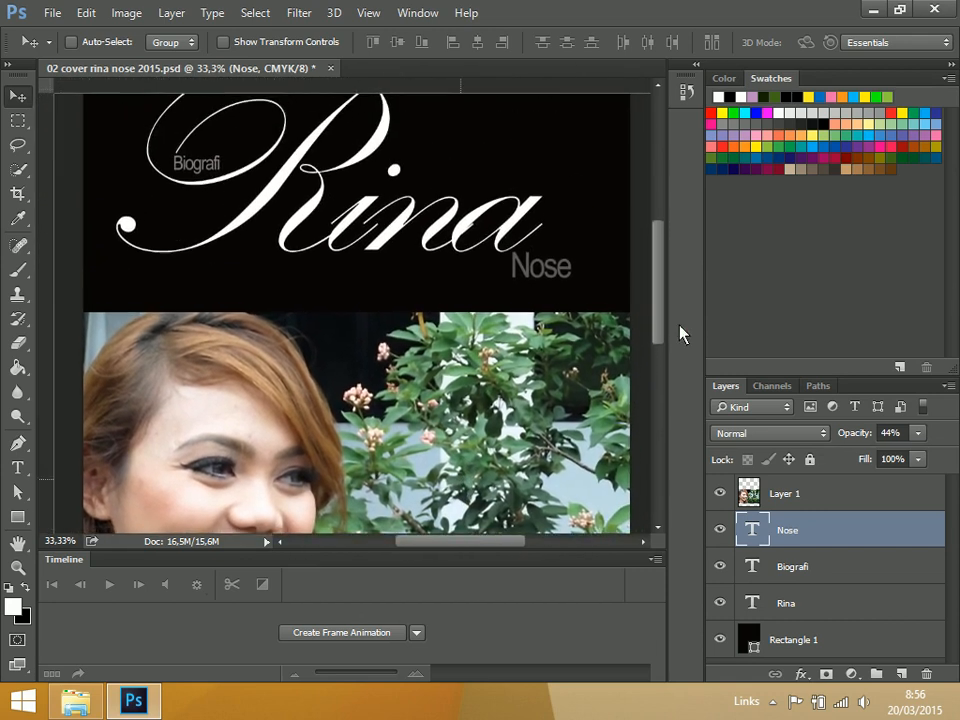
Change the color of the "Nose" text to bright green, 00ff1e
double_click(754, 530)
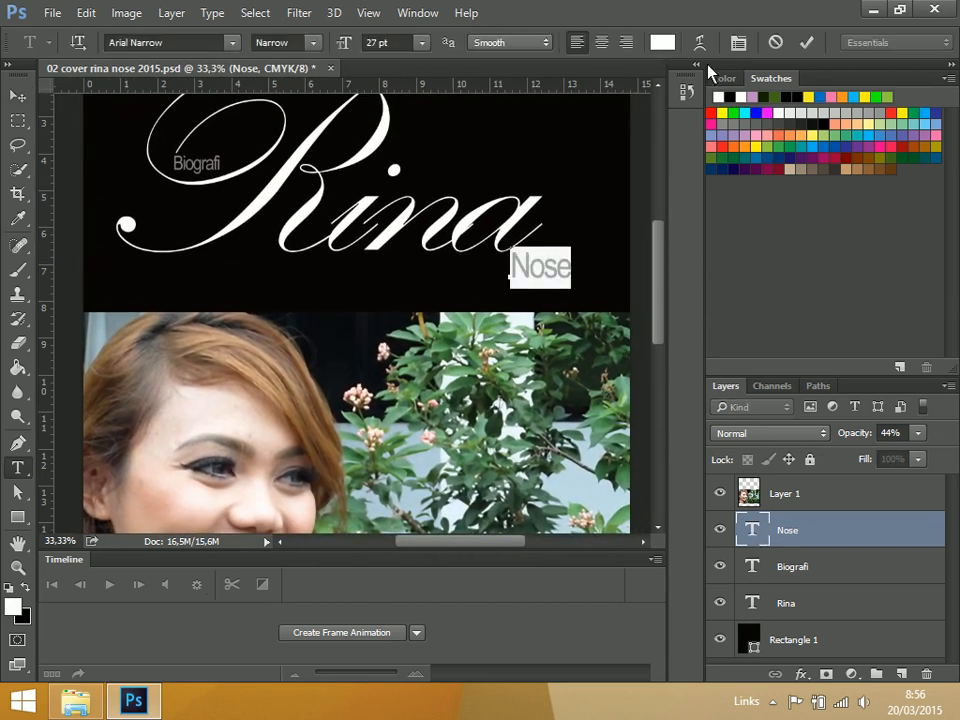
left_click(661, 42)
left_click_drag(848, 122, 848, 186)
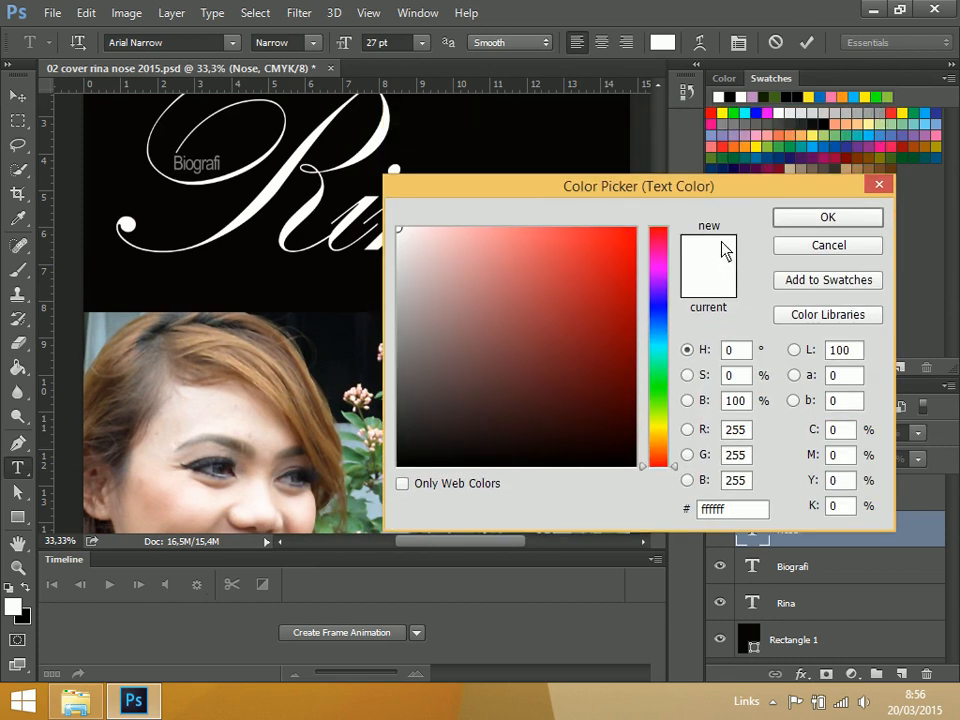
left_click(656, 383)
left_click_drag(632, 238, 636, 229)
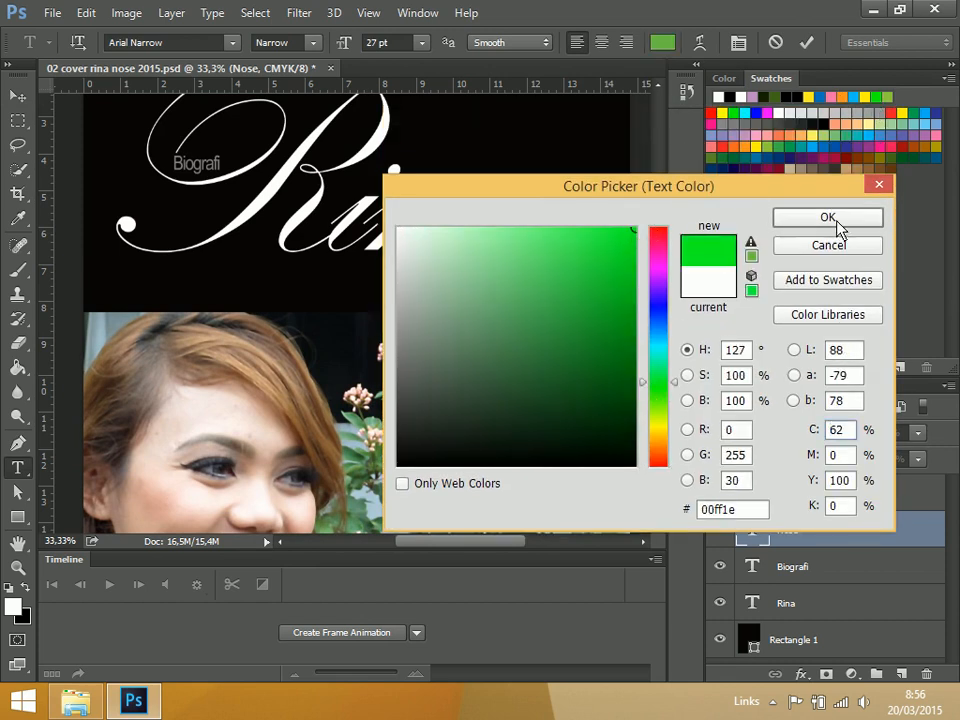
left_click(827, 218)
left_click(18, 96)
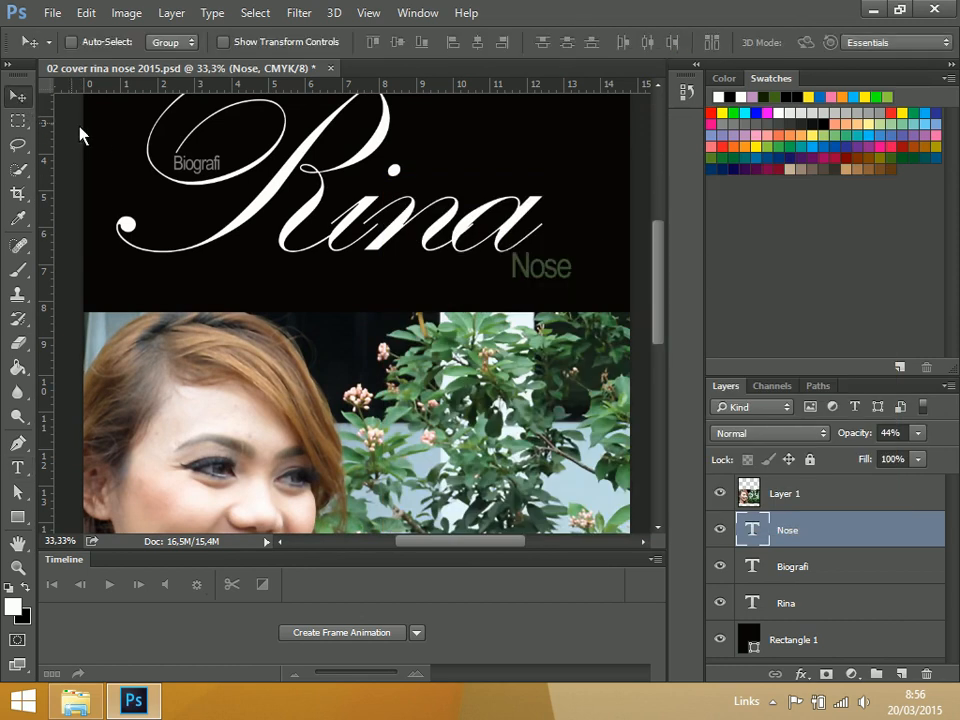
Raise the opacity of the "Nose" text layer to 85% and save the cover
left_click(917, 434)
left_click_drag(899, 456, 936, 457)
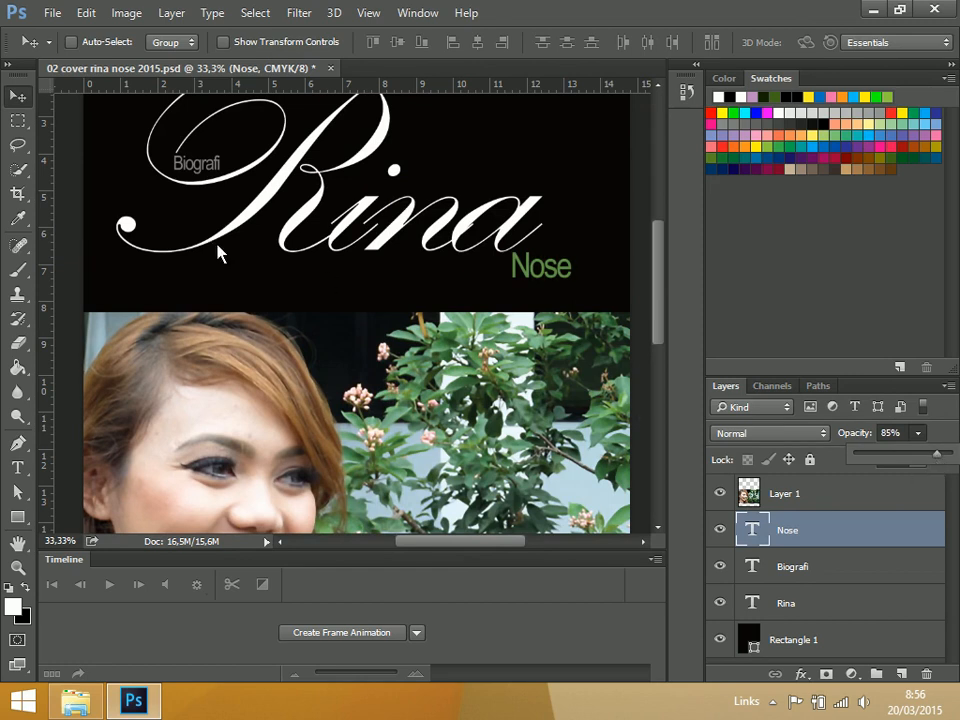
left_click(18, 120)
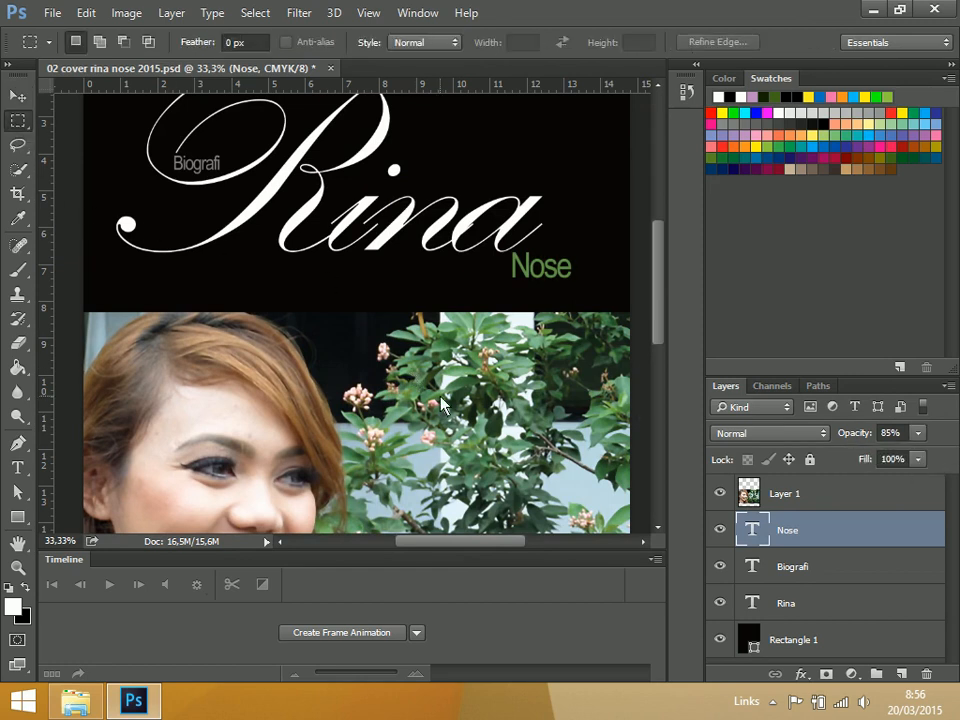
key("ctrl+minus")
key("ctrl+s")
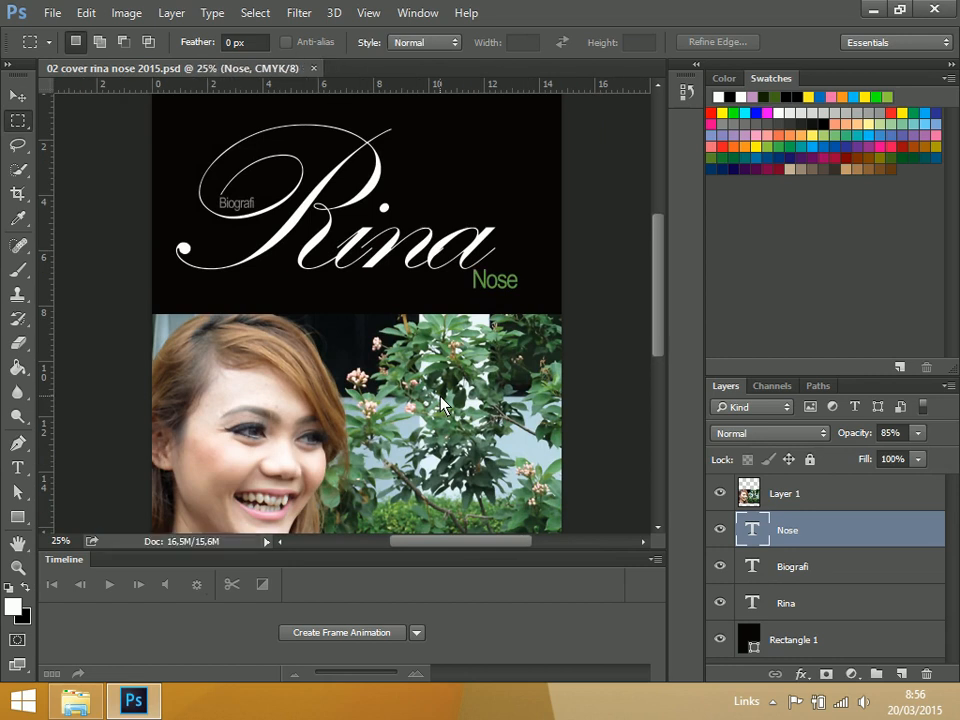
Add the author's full name as green 27 pt Arial Narrow text in the black strip below the photo
key("ctrl+0")
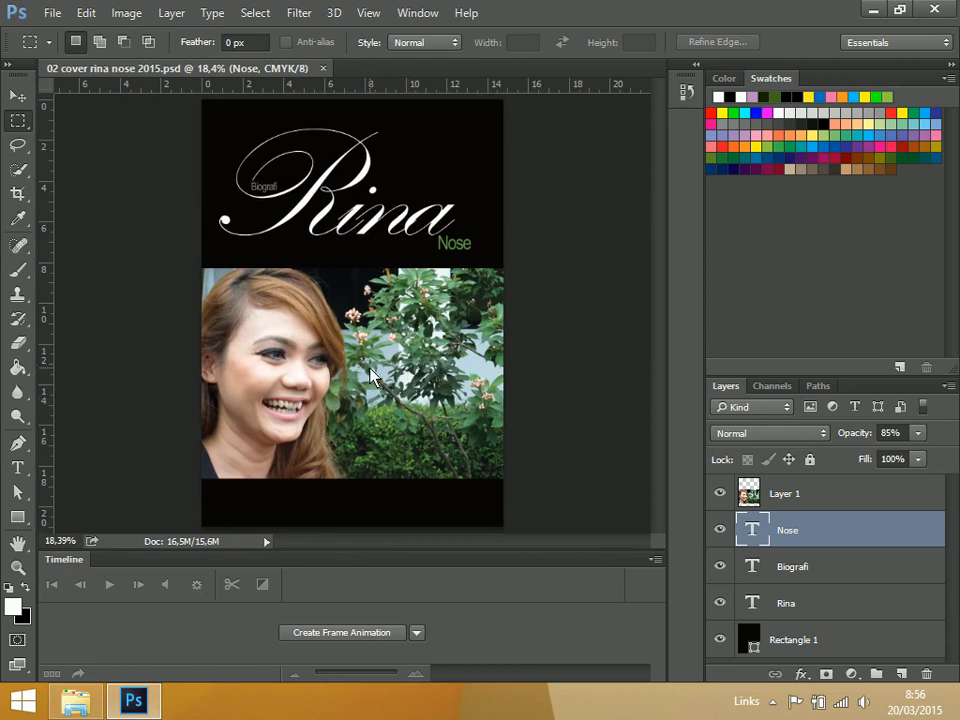
key("ctrl+plus")
key("ctrl+plus")
scroll(395, 292, "down", 3)
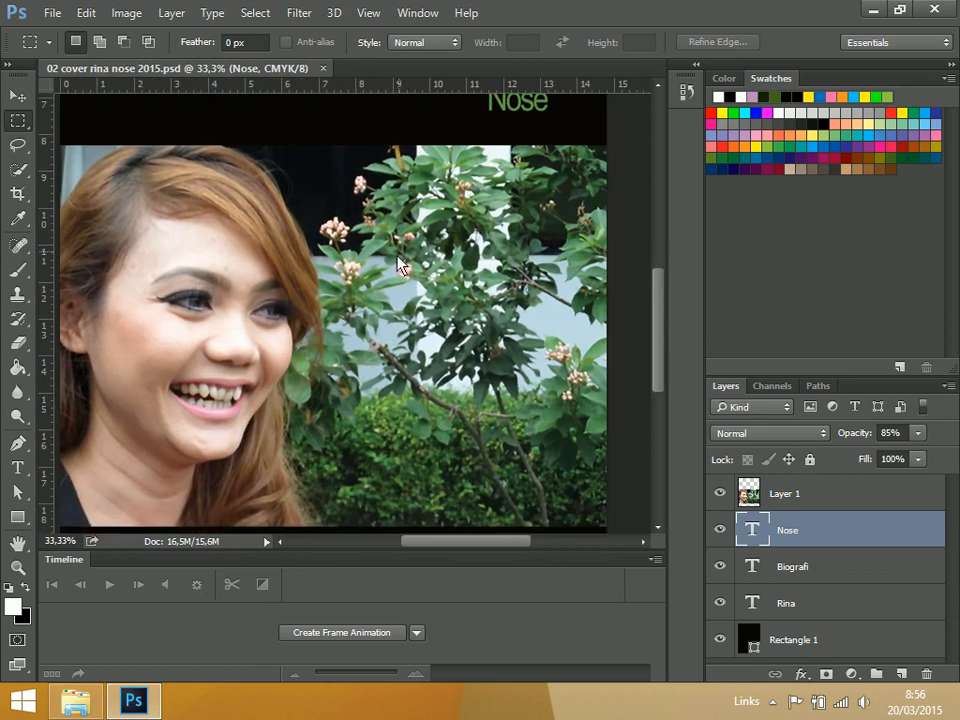
scroll(390, 320, "down", 5)
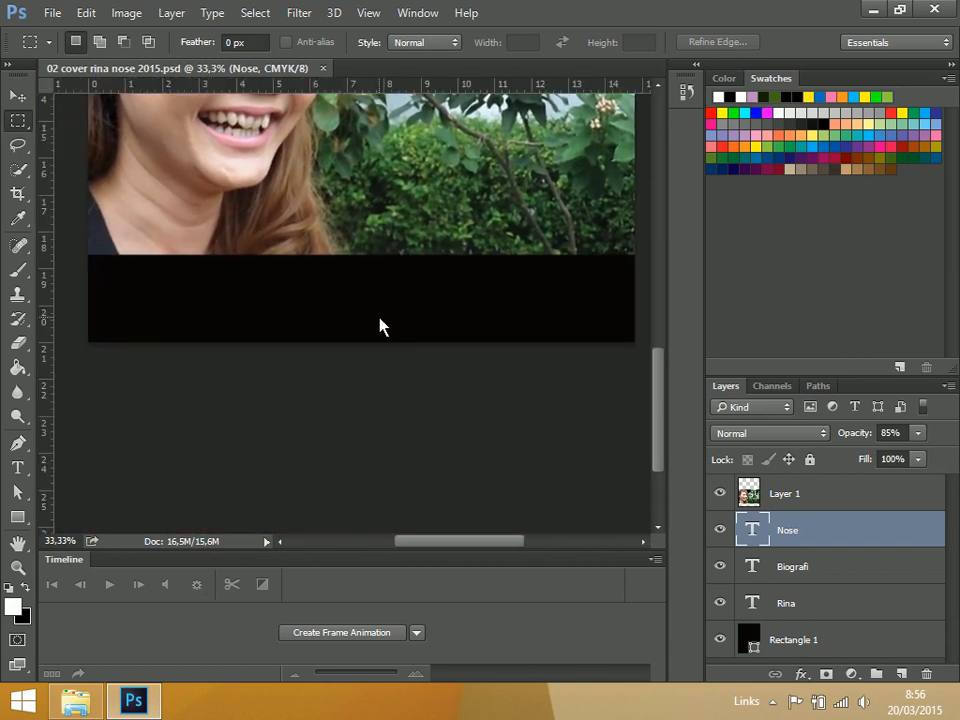
key("t")
left_click(336, 322)
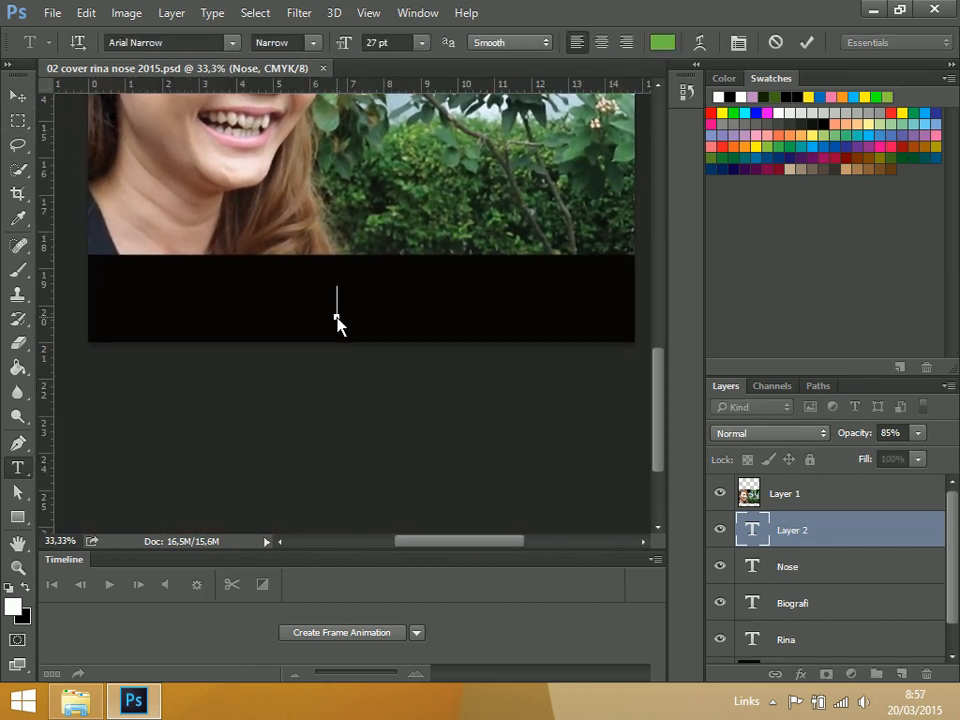
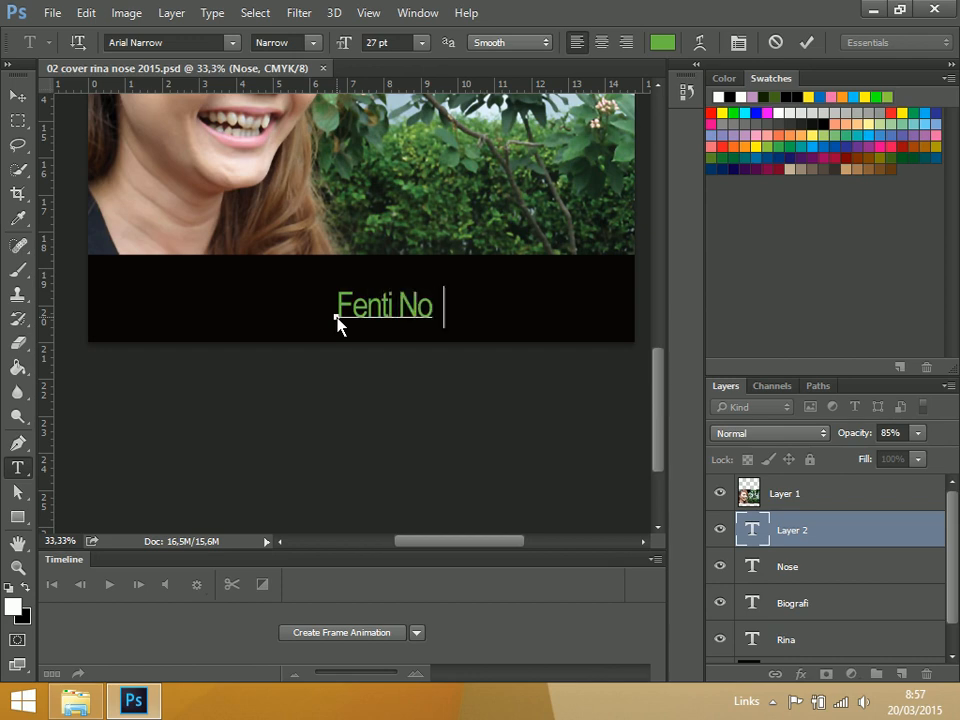
left_click(17, 95)
Move the author's name to the left end of the black strip beneath the photo
left_click_drag(418, 350, 555, 328)
left_click_drag(548, 220, 541, 316)
key("ctrl+0")
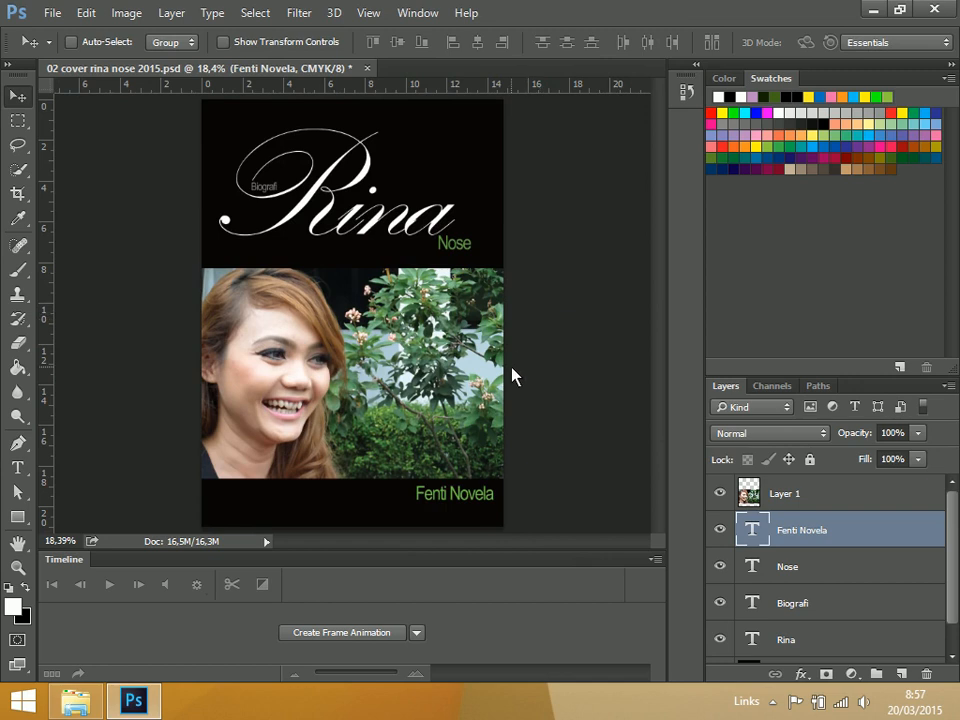
left_click_drag(469, 501, 266, 505)
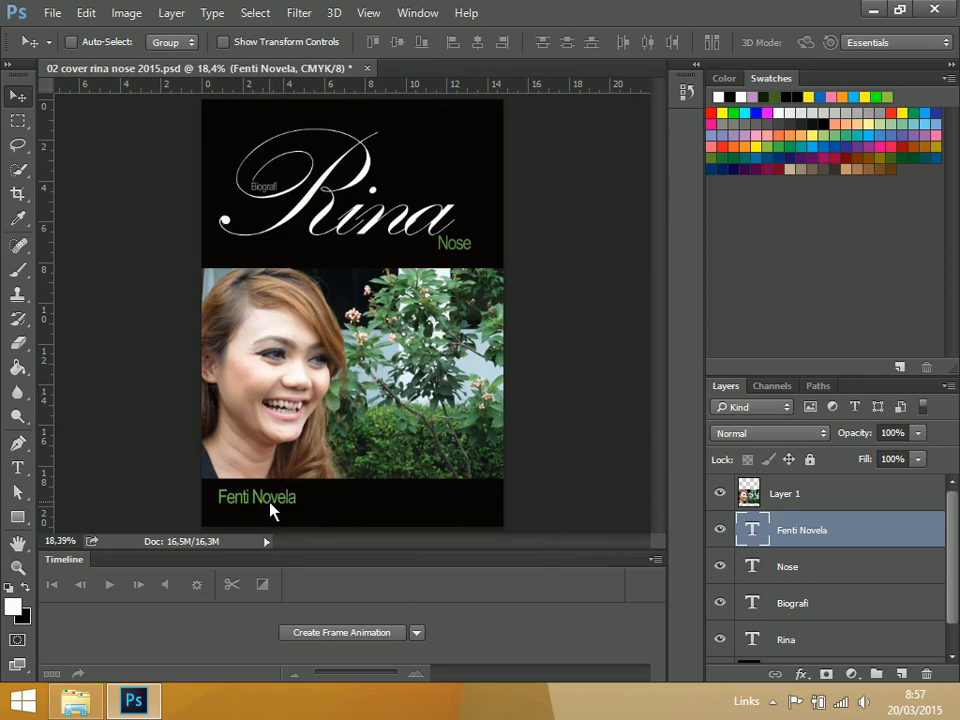
left_click_drag(273, 509, 281, 507)
Reduce the author's name text to 18 pt
double_click(753, 536)
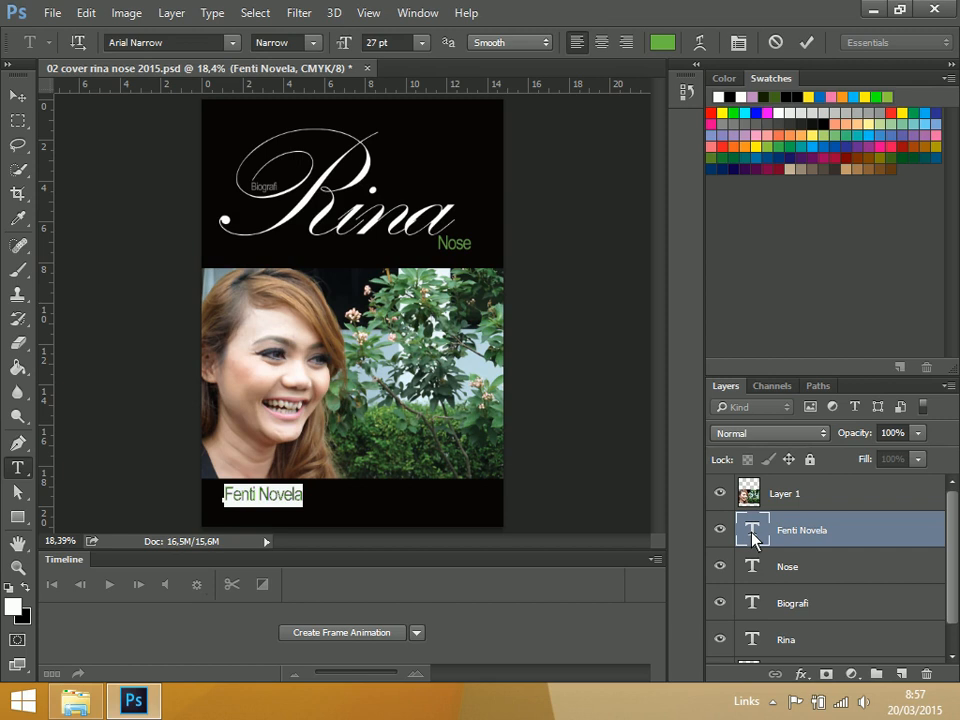
key("ctrl+shift+comma")
key("ctrl+shift+comma")
key("ctrl+shift+comma")
key("ctrl+shift+comma")
key("ctrl+shift+comma")
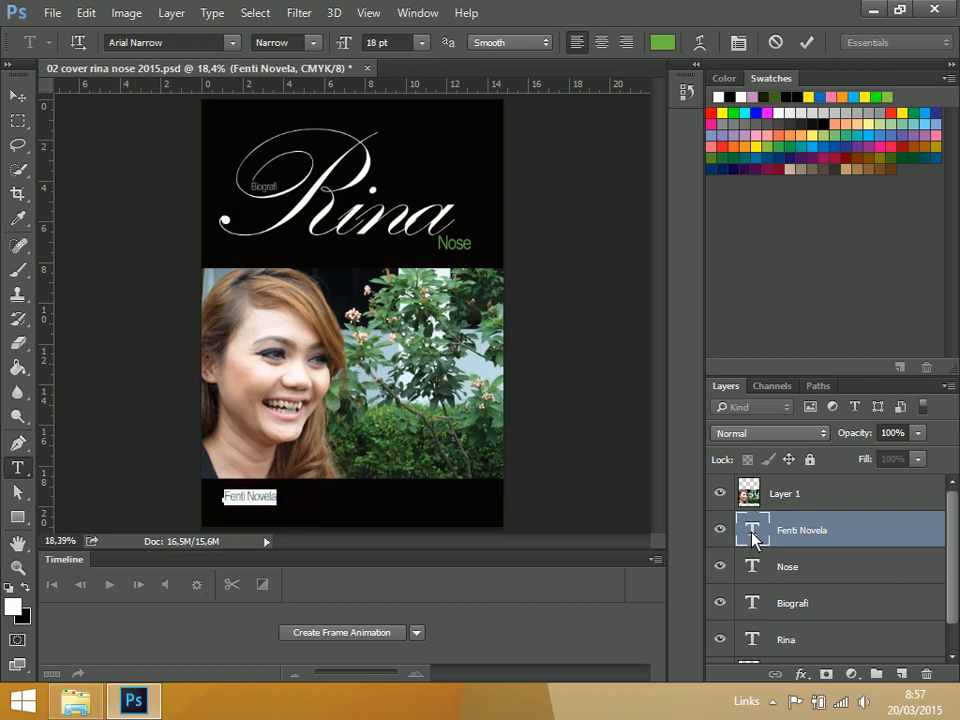
left_click(17, 95)
Show the guides and align the left edge of the author's name with the vertical guide
left_click_drag(251, 506, 251, 501)
key("ctrl+plus")
key("ctrl+plus")
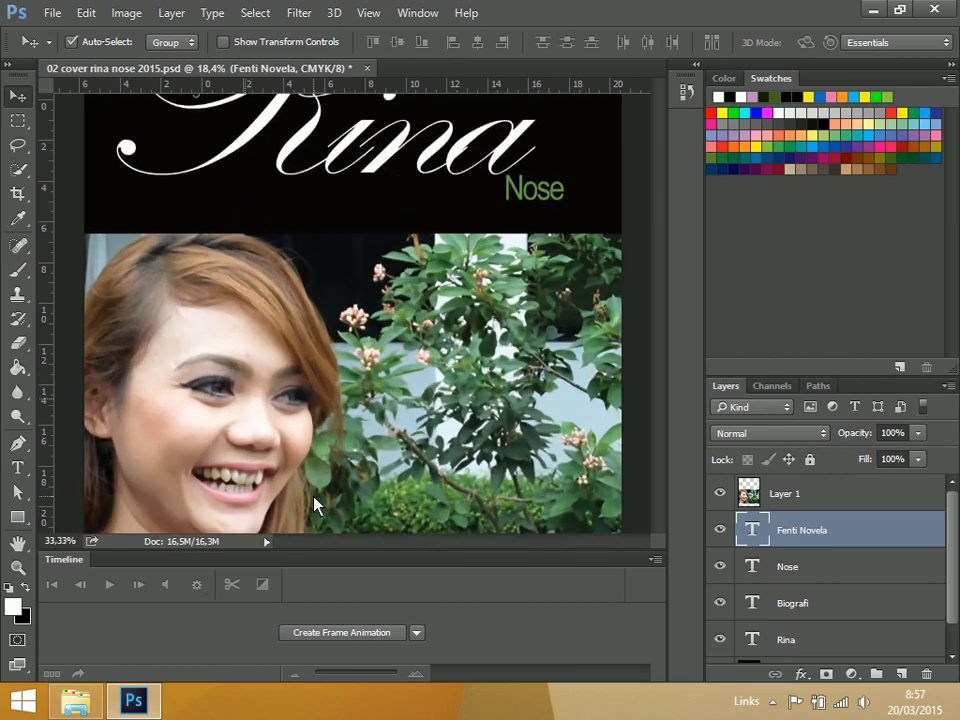
left_click_drag(312, 423, 383, 330)
left_click_drag(478, 385, 470, 336)
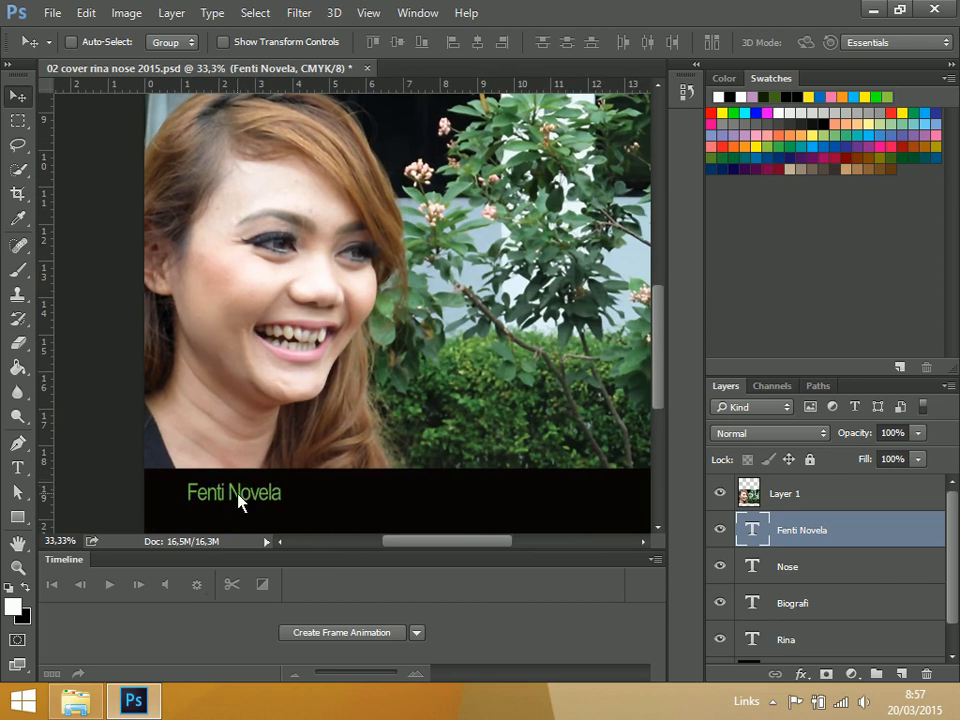
key("ctrl+semicolon")
left_click_drag(249, 497, 253, 505)
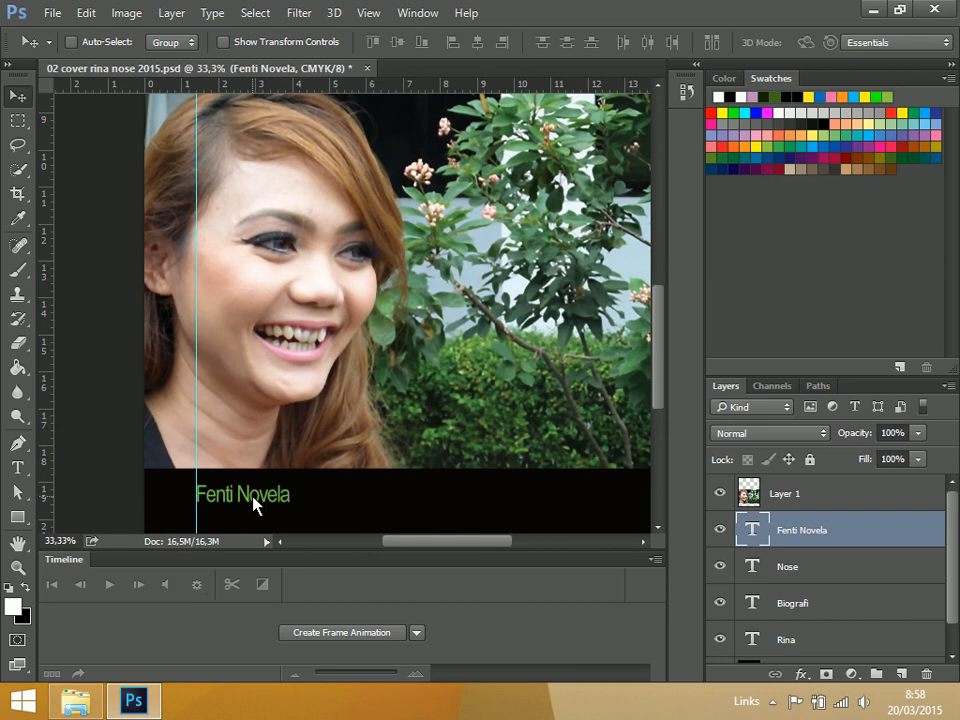
key("ctrl+0")
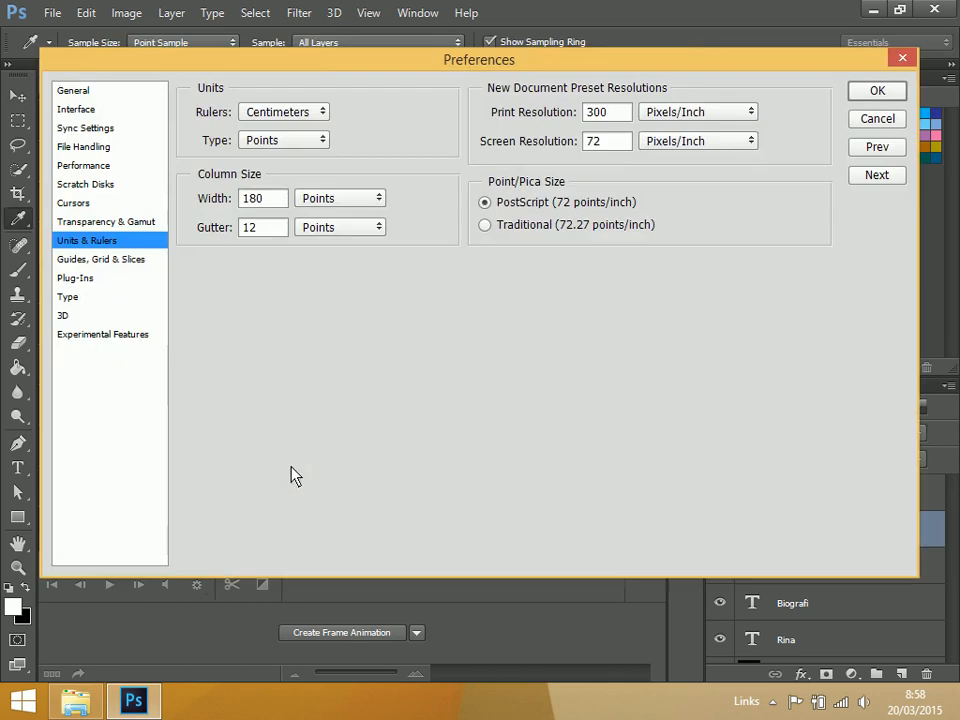
left_click(895, 116)
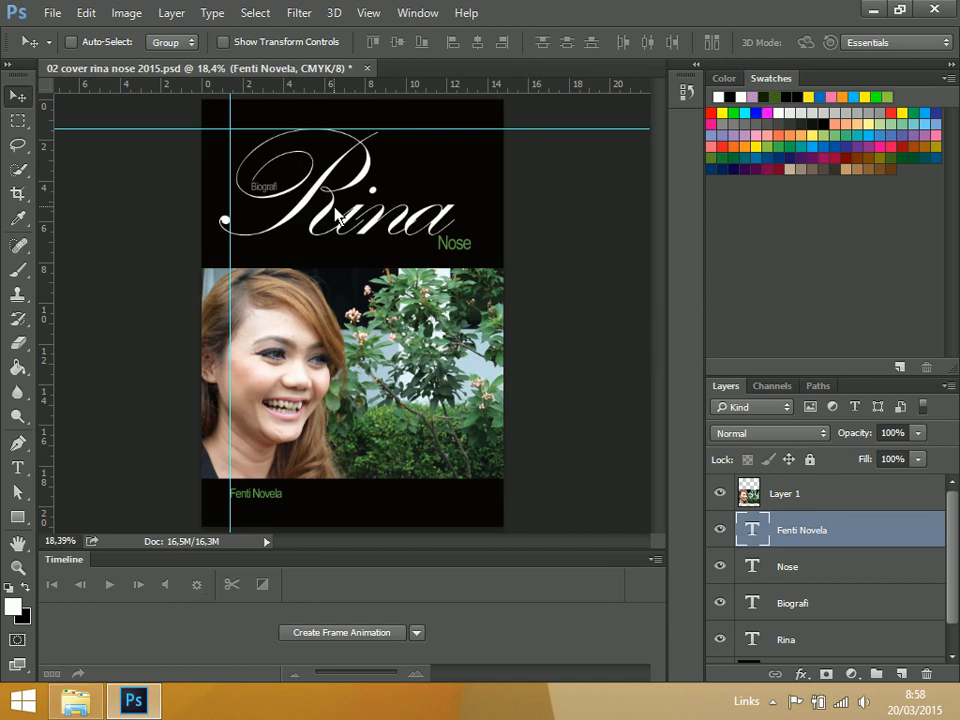
double_click(374, 90)
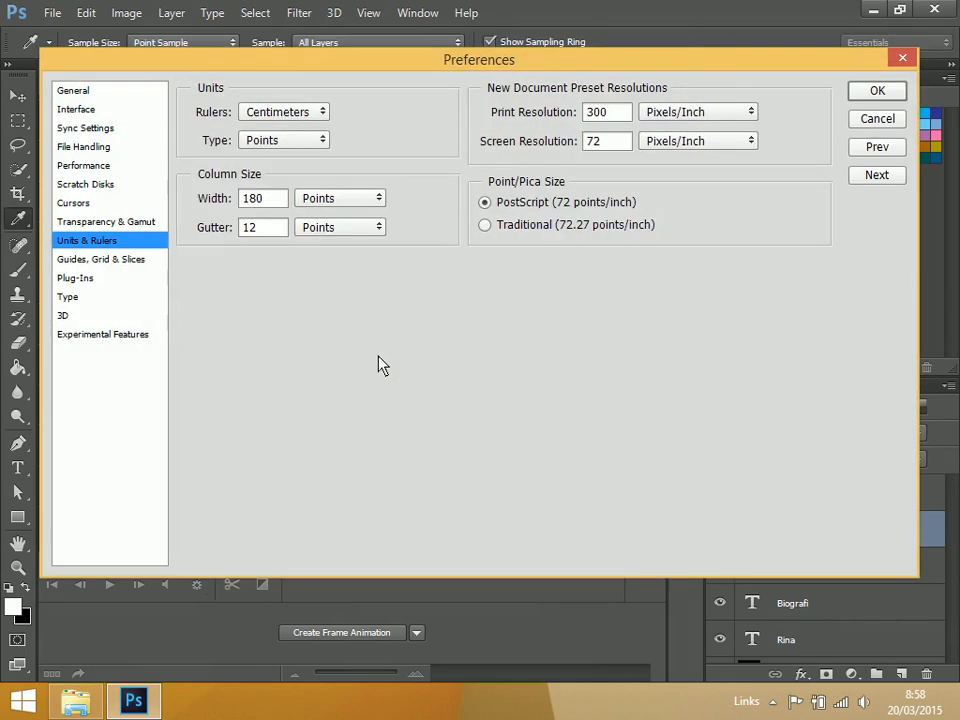
left_click(877, 120)
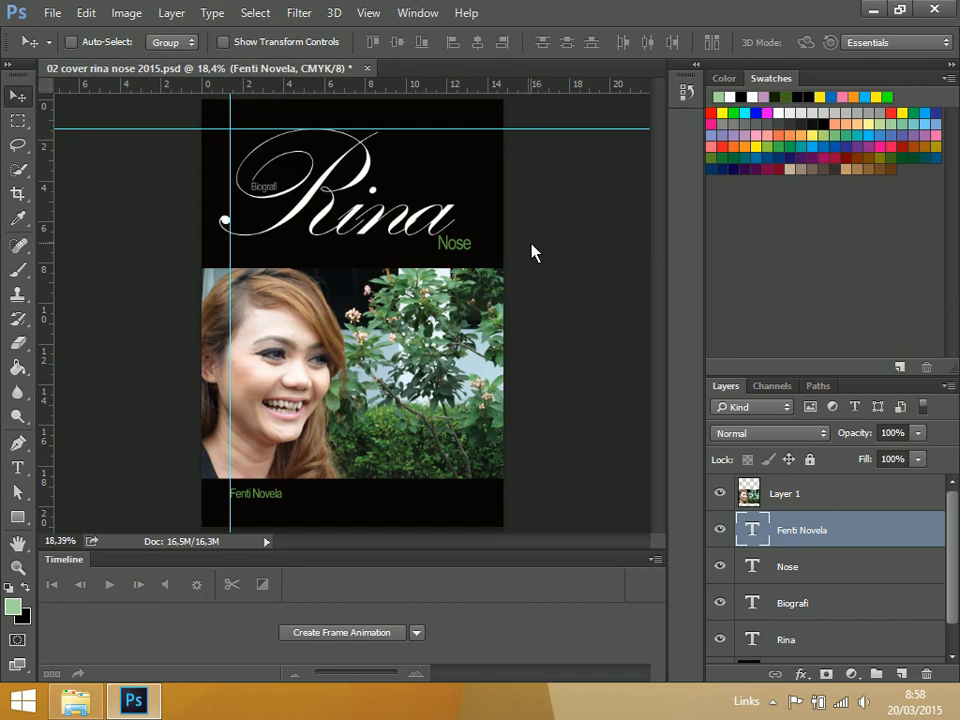
Add a horizontal guide just beneath the author's name, save the file and hide the guides
key("ctrl+s")
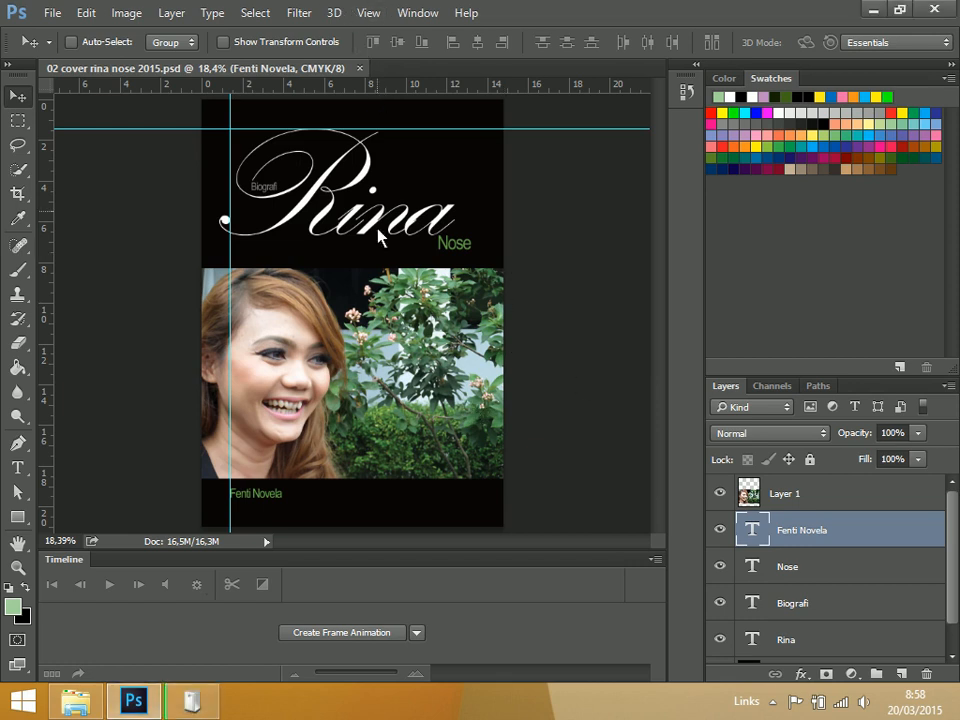
left_click_drag(459, 90, 490, 512)
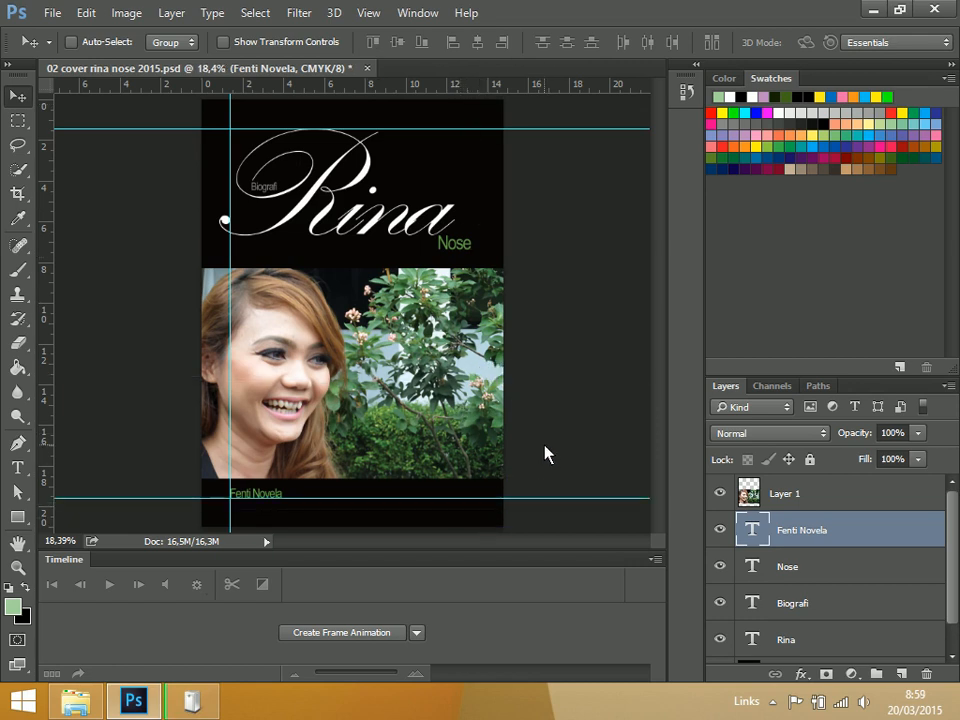
key("ctrl+s")
key("ctrl+semicolon")
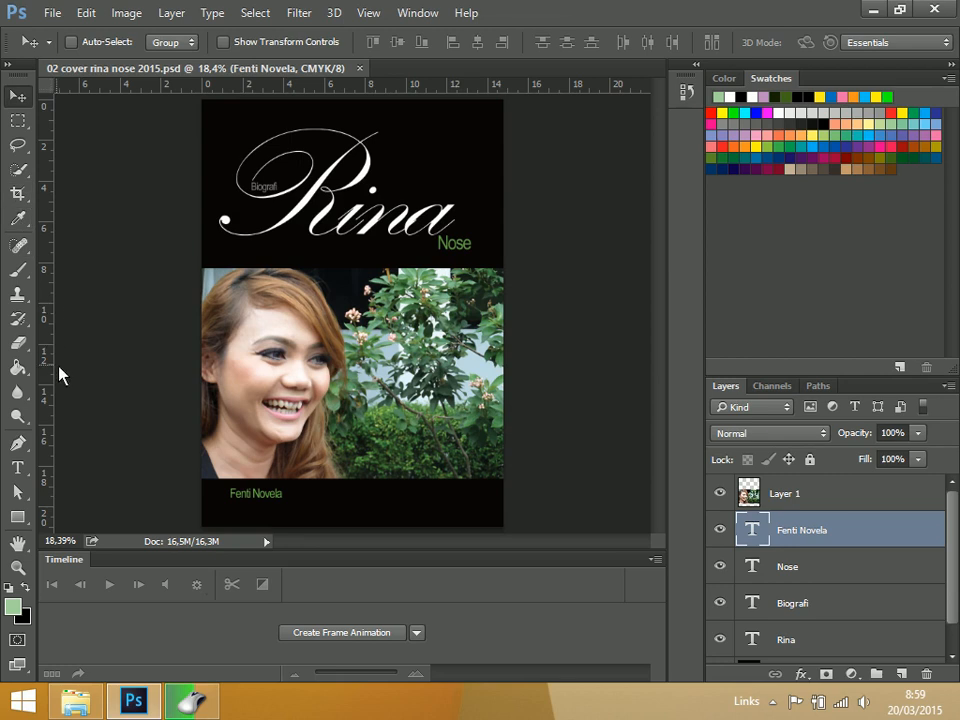
Add the white text "gdg" in Kunstler Script at 52 pt and move it to the cover's upper-right black area
left_click(18, 467)
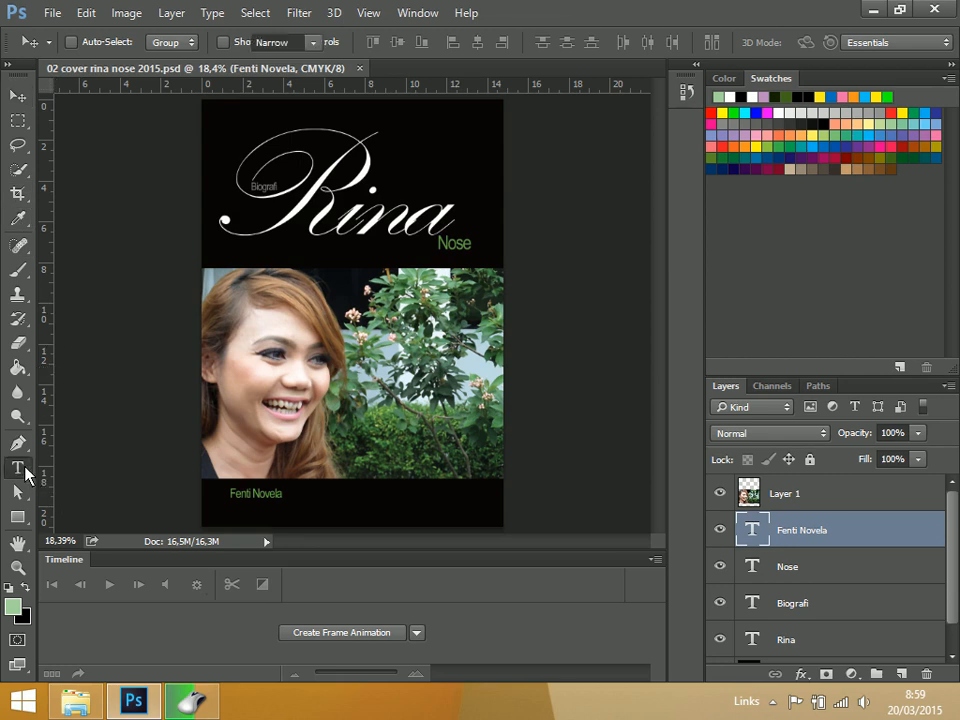
left_click(446, 130)
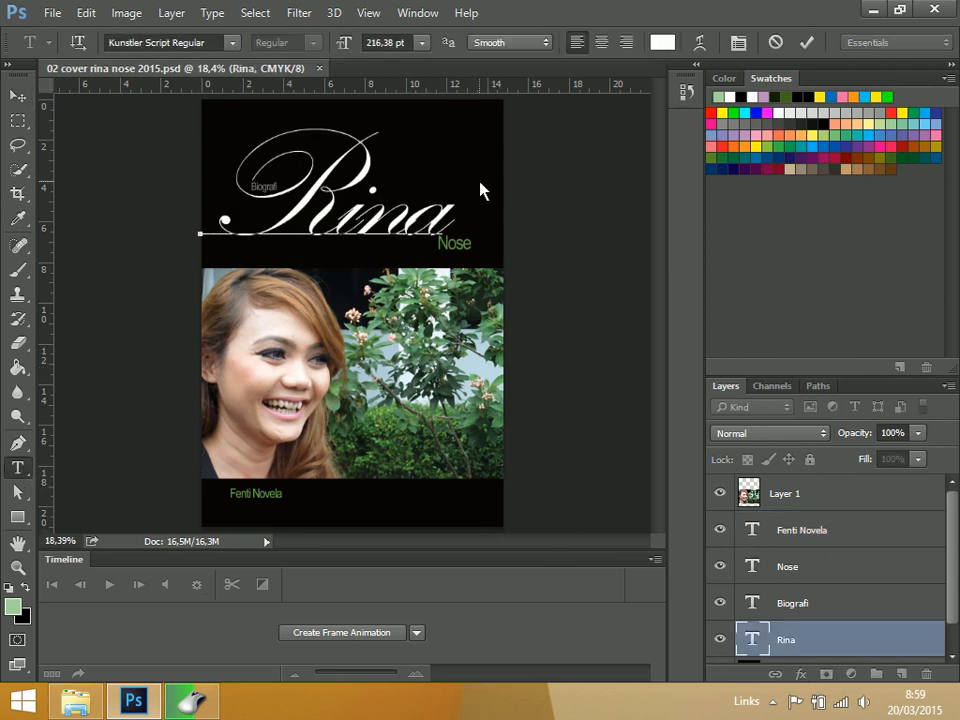
left_click(421, 392)
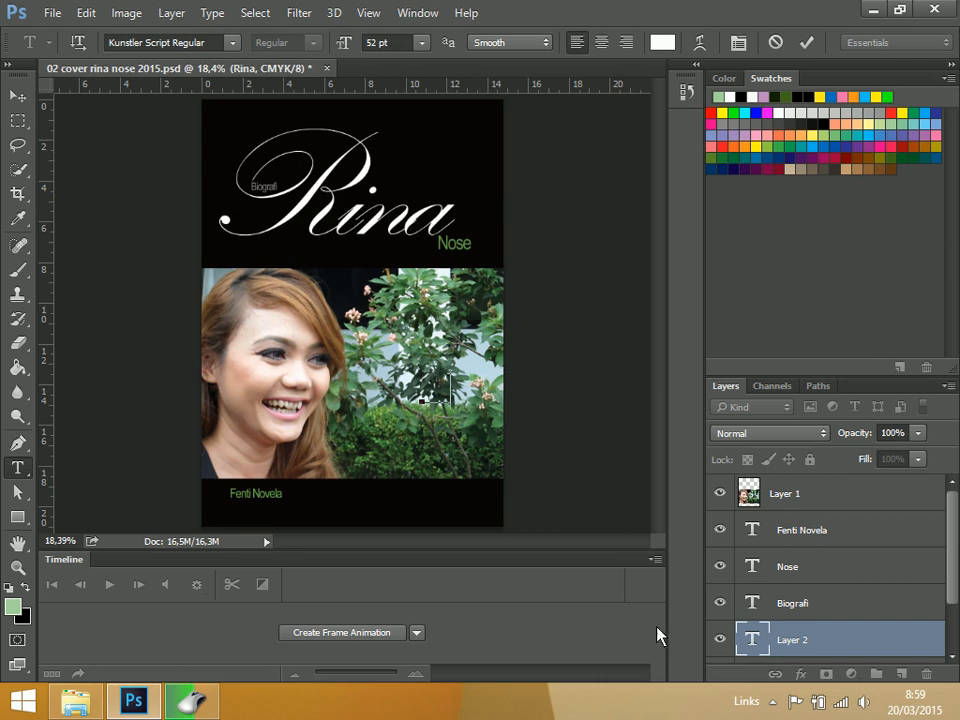
left_click(17, 95)
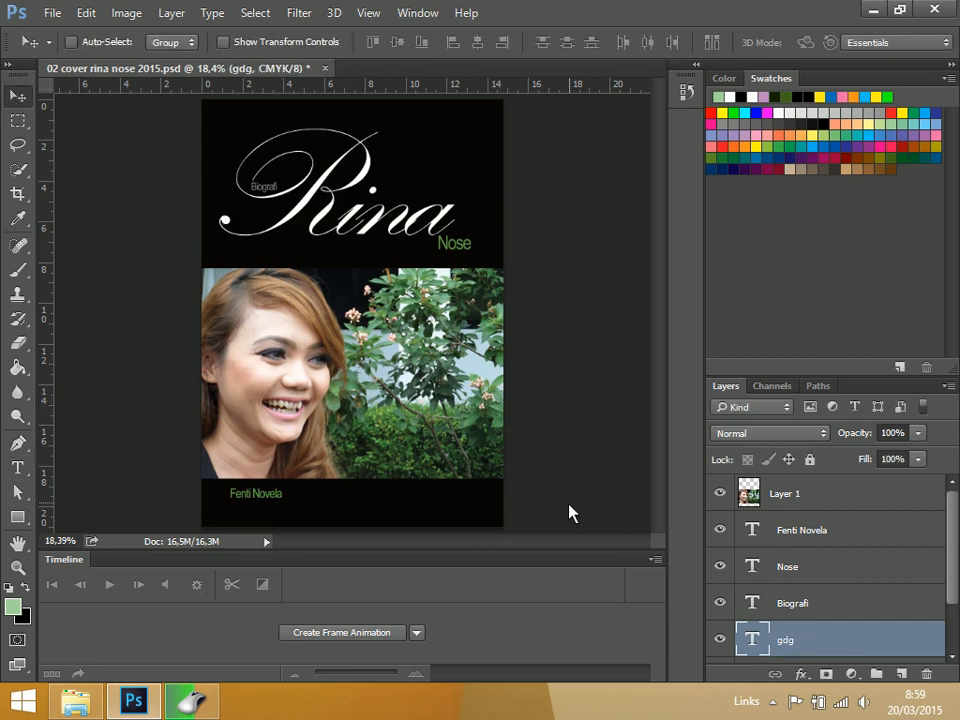
left_click_drag(442, 305, 438, 137)
Change the font of the "gdg" text to Wingdings 2 Regular to turn it into an ornament
double_click(758, 643)
left_click(214, 45)
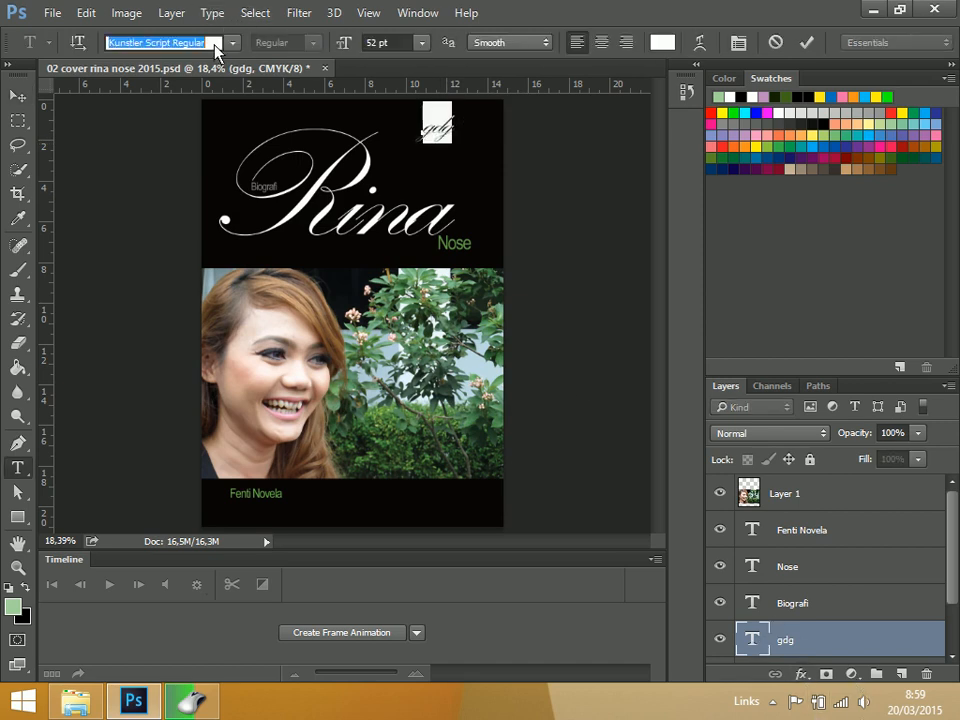
type("in")
key("BackSpace")
key("BackSpace")
type("zap")
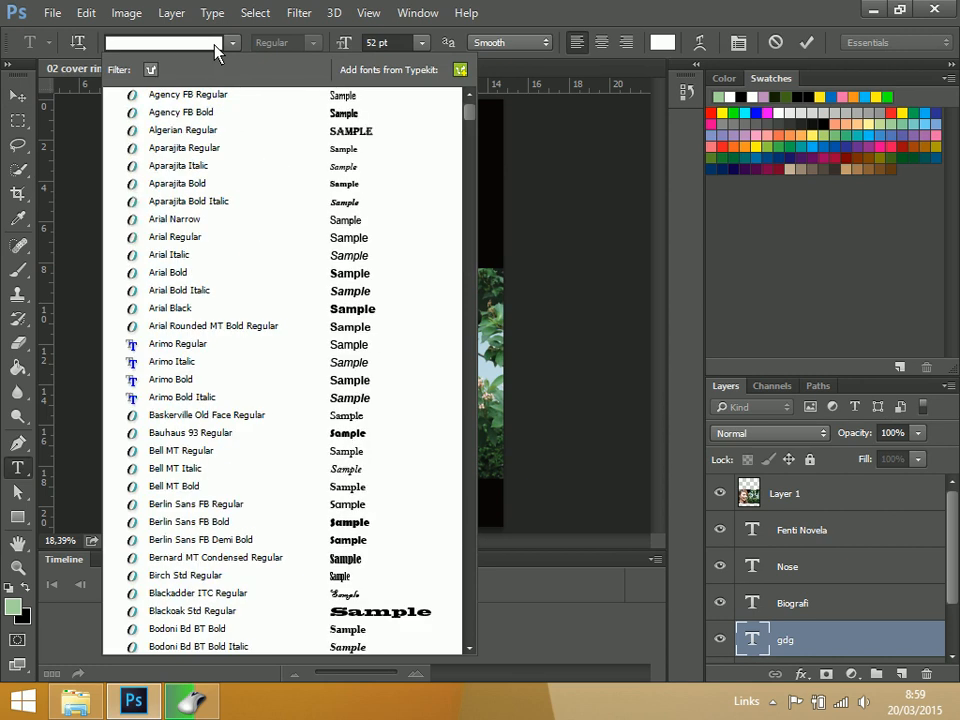
key("BackSpace")
key("BackSpace")
key("BackSpace")
type("wing")
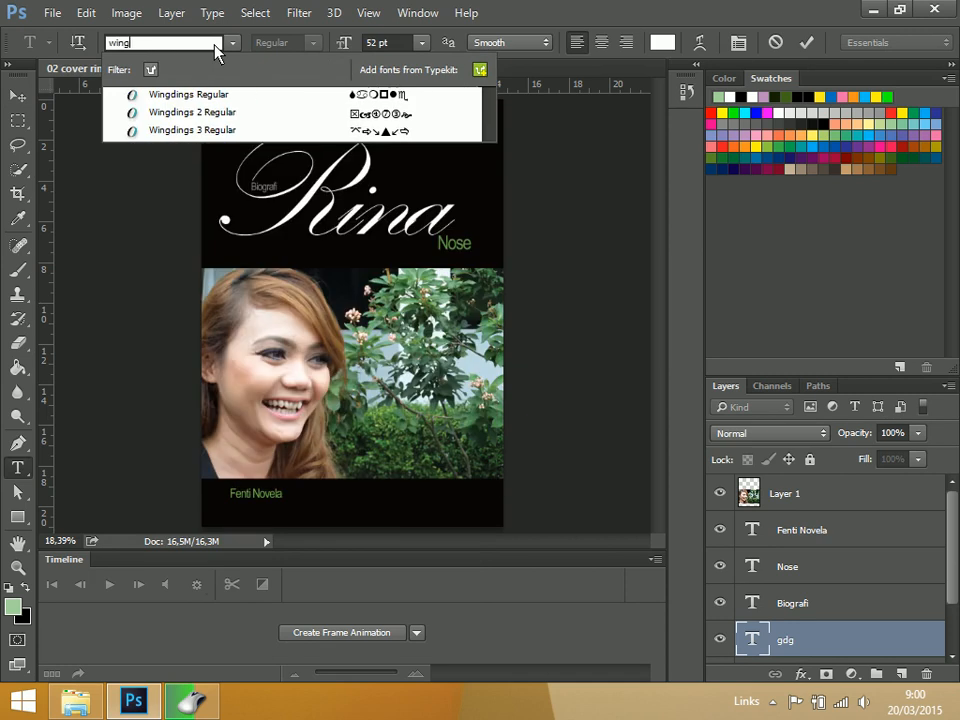
left_click(400, 117)
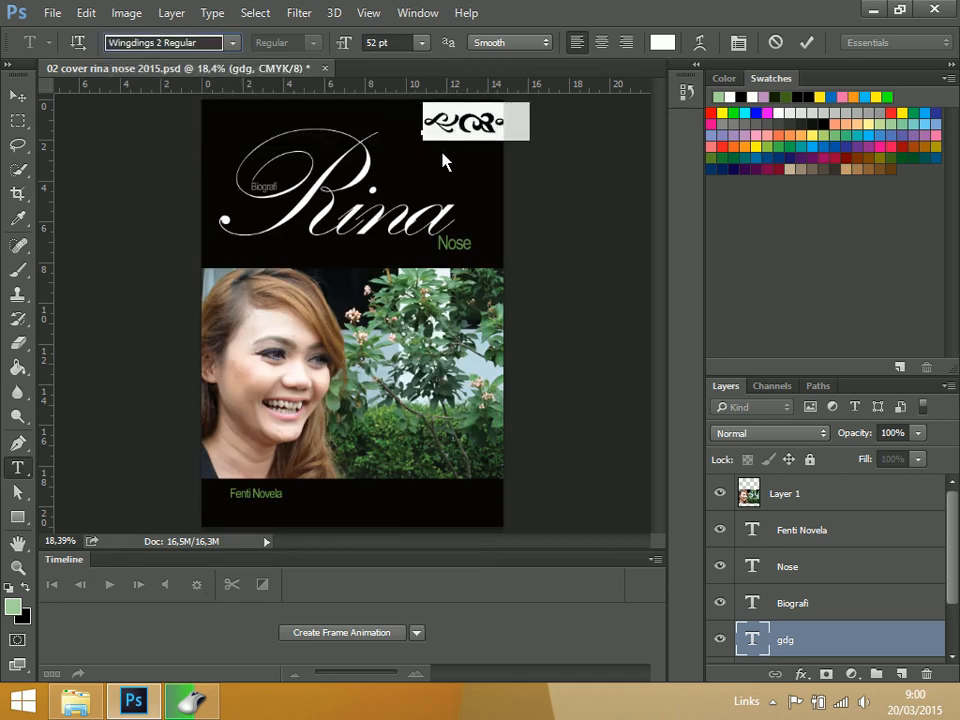
left_click(17, 95)
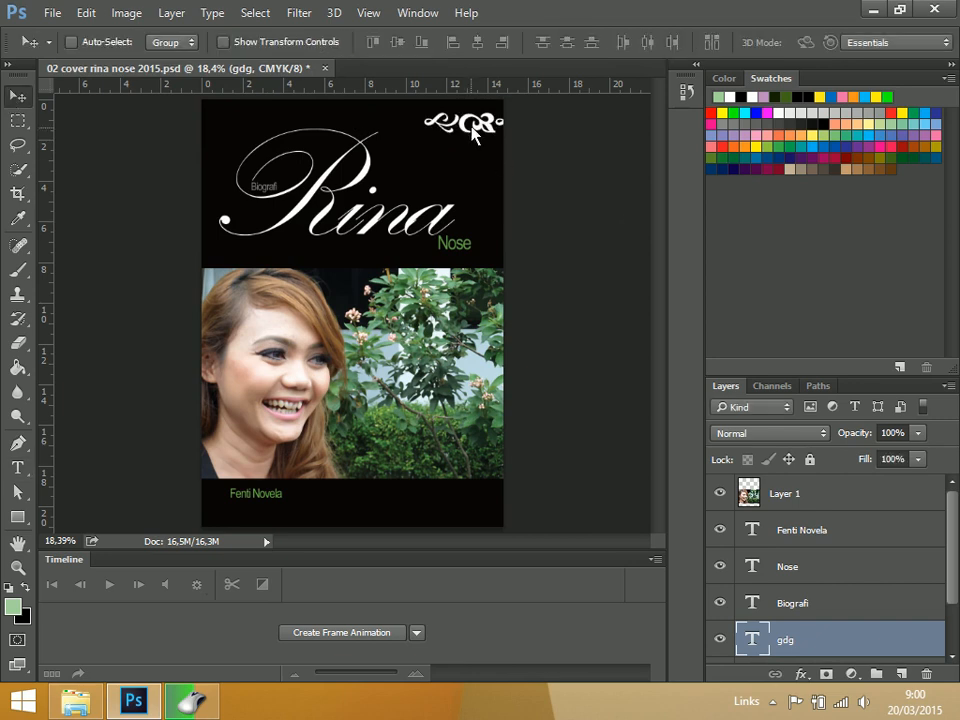
Move the ornament right of the Rina title's R and delete its two outer glyphs, keeping only the middle "d"
left_click_drag(462, 131, 428, 155)
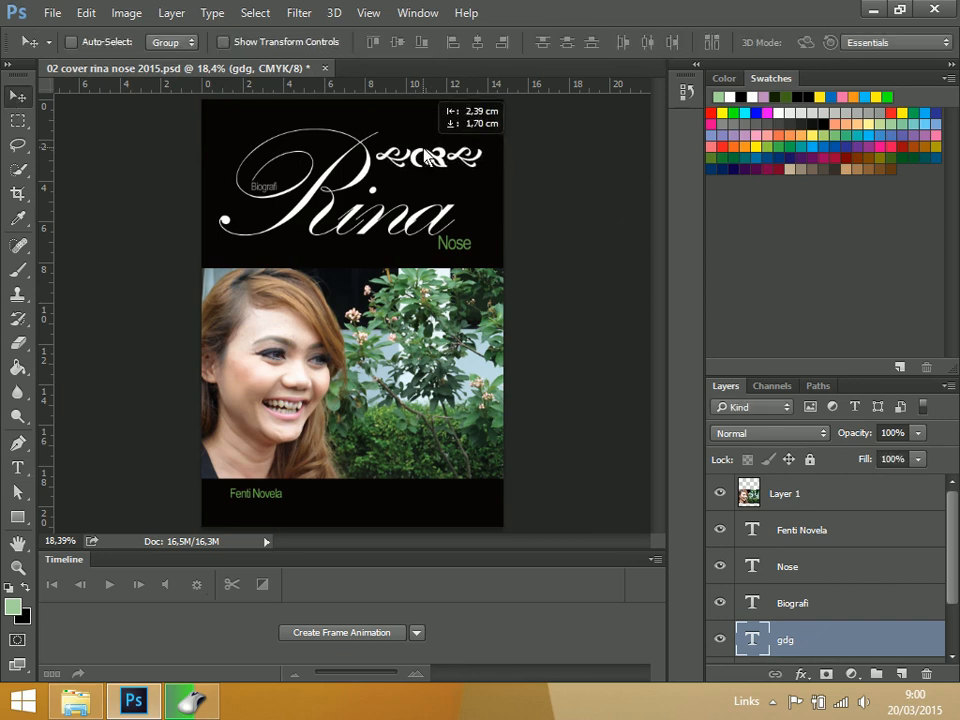
double_click(753, 640)
left_click_drag(409, 158, 386, 156)
key("BackSpace")
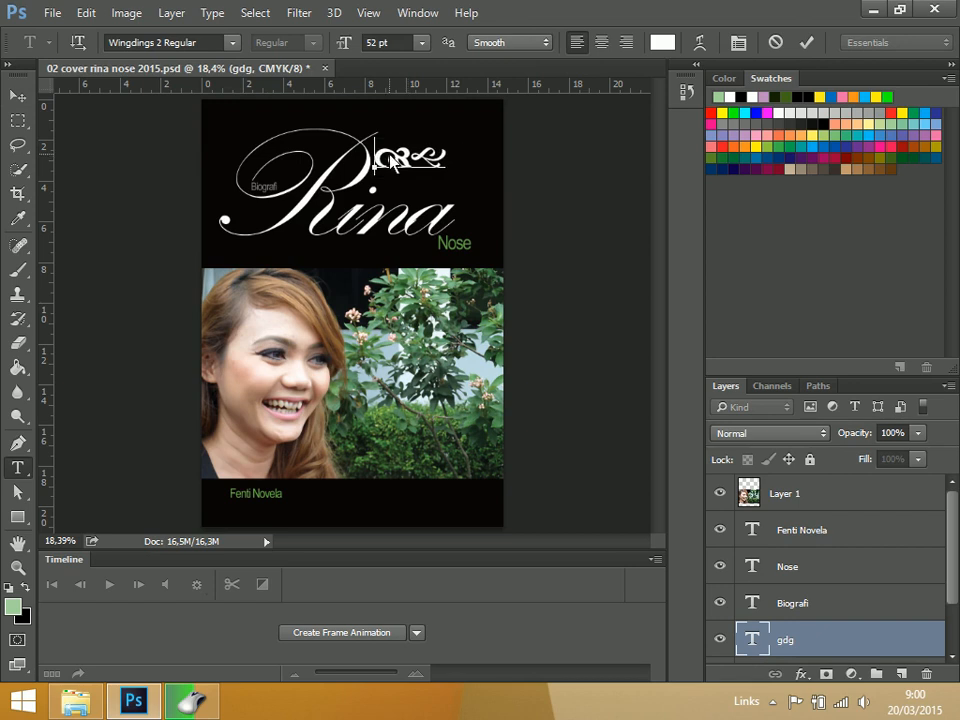
key("BackSpace")
left_click(14, 97)
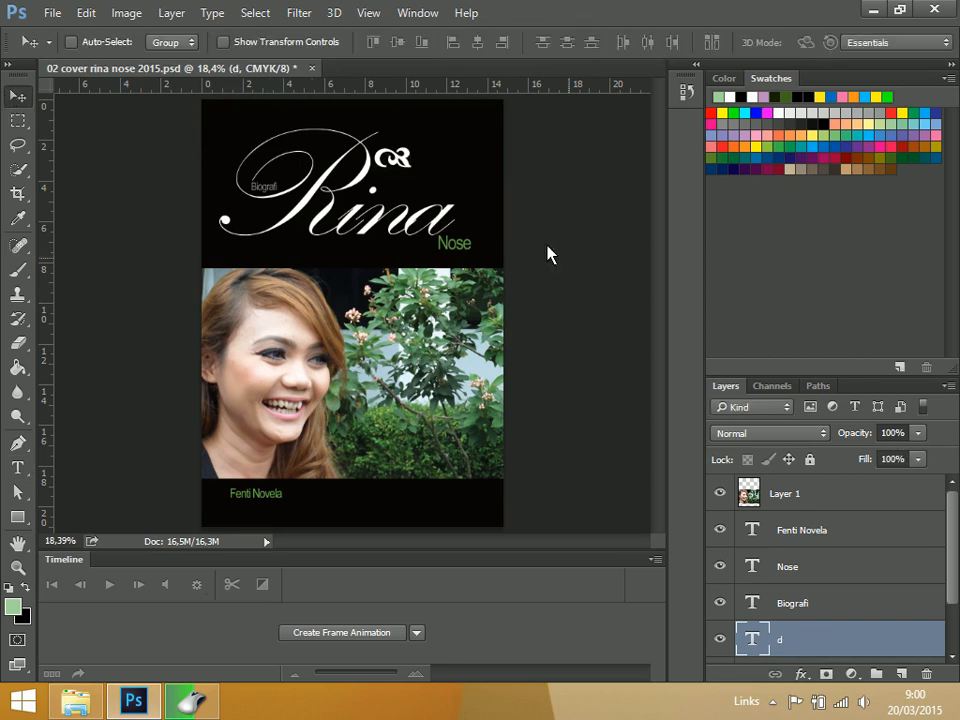
Enlarge the "d" ornament to about 663%, rotate it about -46.6° and place it over the cover's upper-right corner
key("ctrl+t")
left_click_drag(454, 231, 484, 180)
left_click_drag(412, 173, 553, 334)
left_click_drag(600, 285, 575, 313)
left_click_drag(512, 197, 421, 181)
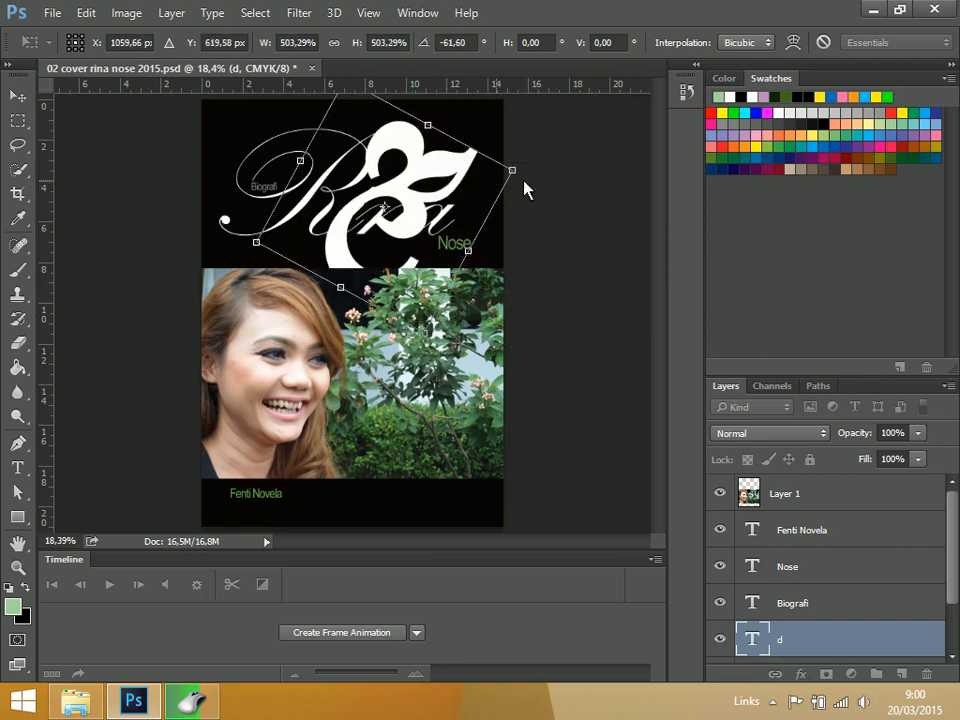
left_click_drag(576, 190, 603, 203)
left_click_drag(462, 188, 463, 161)
key("Return")
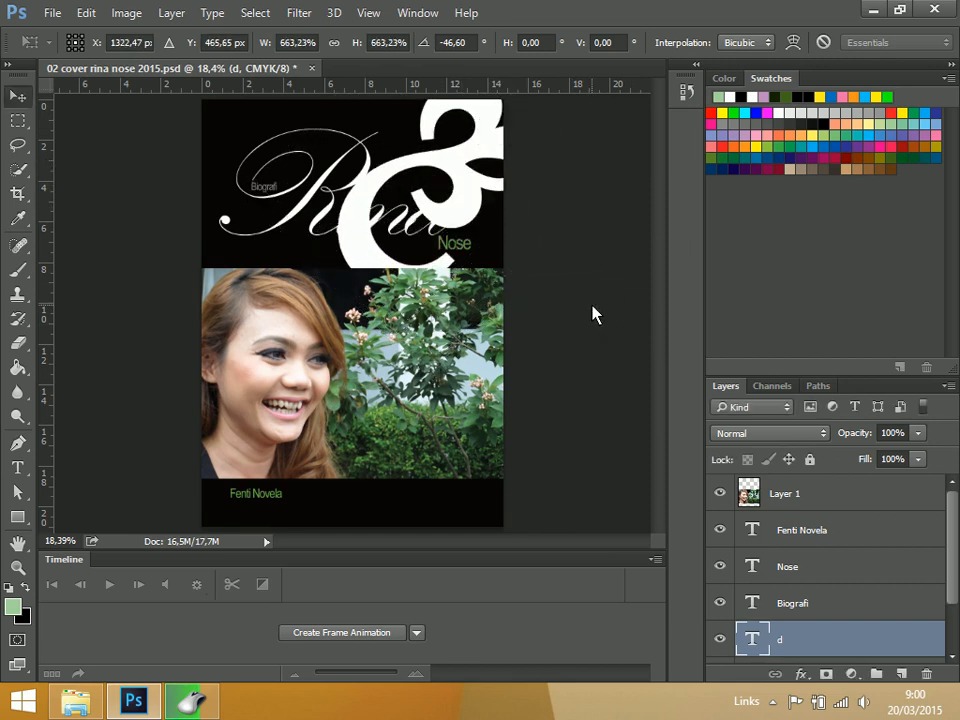
Bring the "d" ornament layer to the front of all layers and shift the ornament slightly down over the photo
key("ctrl+bracketleft")
key("ctrl+bracketleft")
key("ctrl+bracketright")
key("ctrl+bracketright")
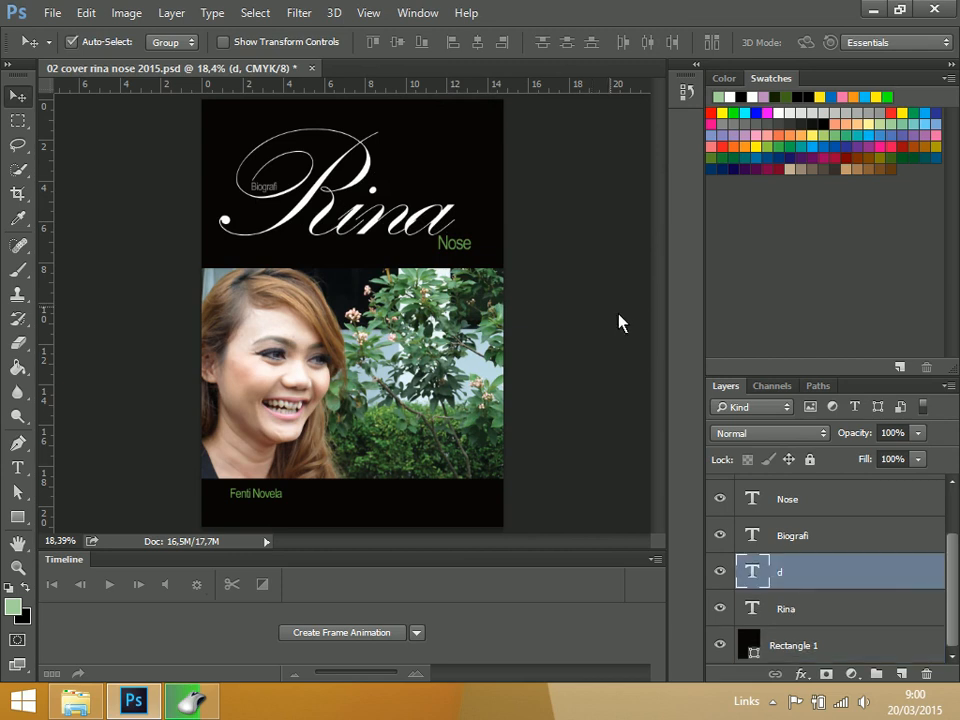
left_click_drag(896, 583, 900, 491)
scroll(885, 582, "up", 2)
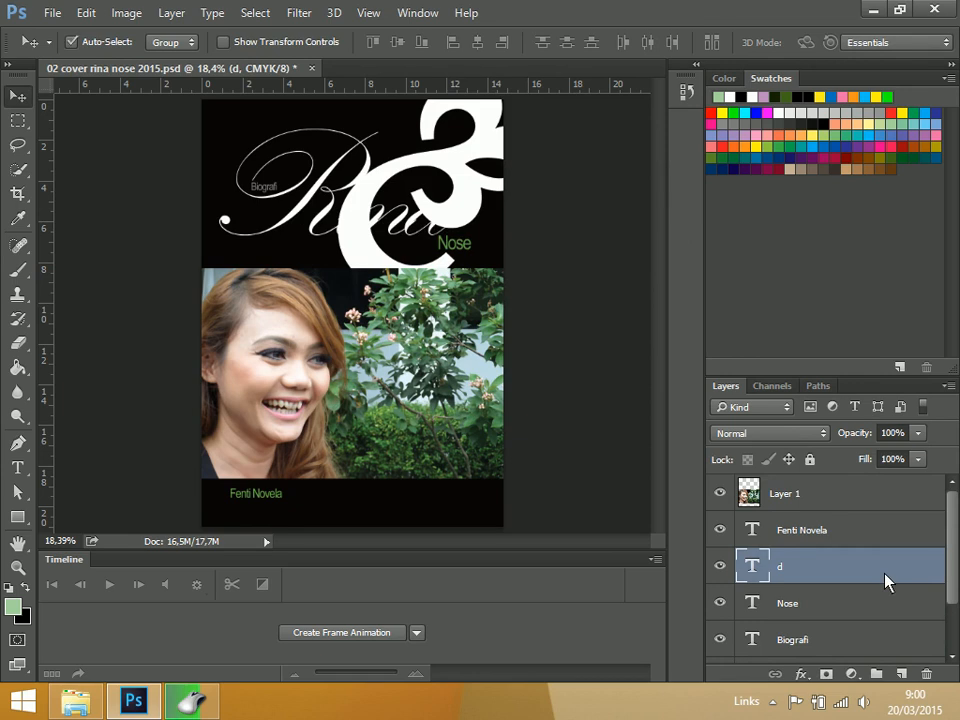
key("ctrl+shift+bracketright")
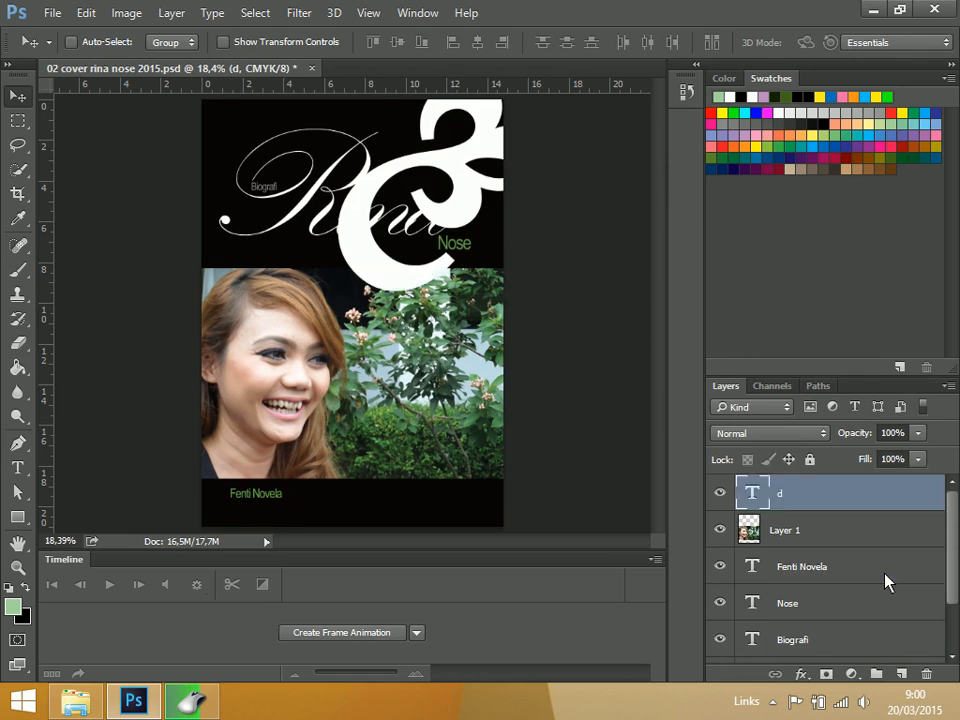
left_click_drag(454, 178, 450, 210)
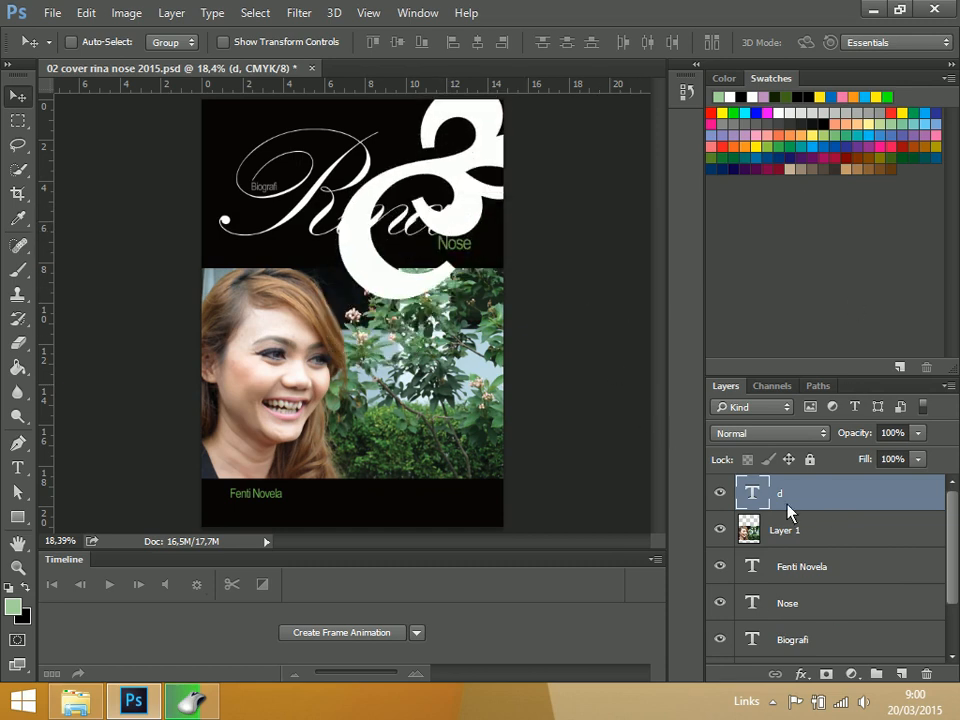
Recolor the "d" ornament bright green and reduce its layer opacity to 40%
double_click(752, 493)
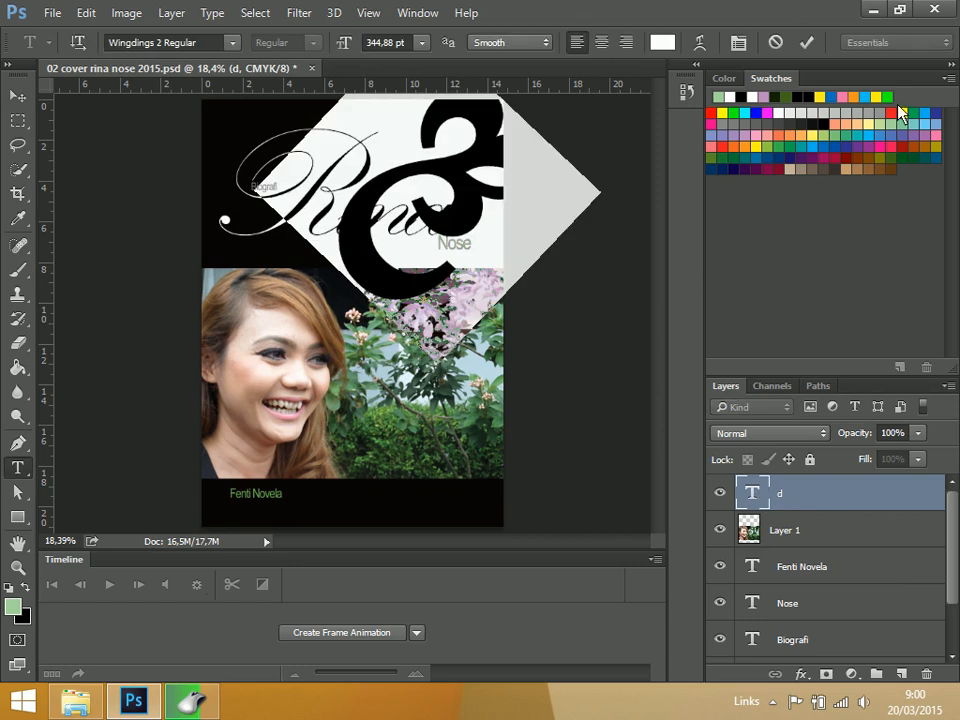
left_click(888, 98)
left_click(17, 95)
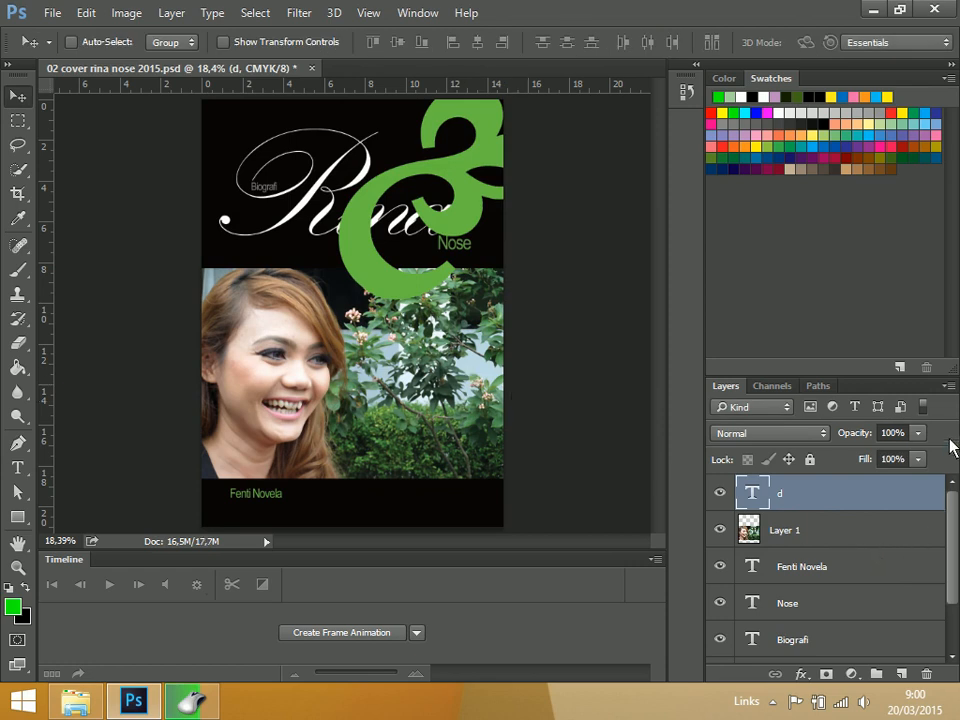
left_click(918, 433)
left_click_drag(917, 456, 862, 455)
Scale the green ornament to about 79%, rotate it about -88° and fit it partly off the cover's upper-right edge
left_click_drag(459, 166, 305, 165)
key("ctrl+minus")
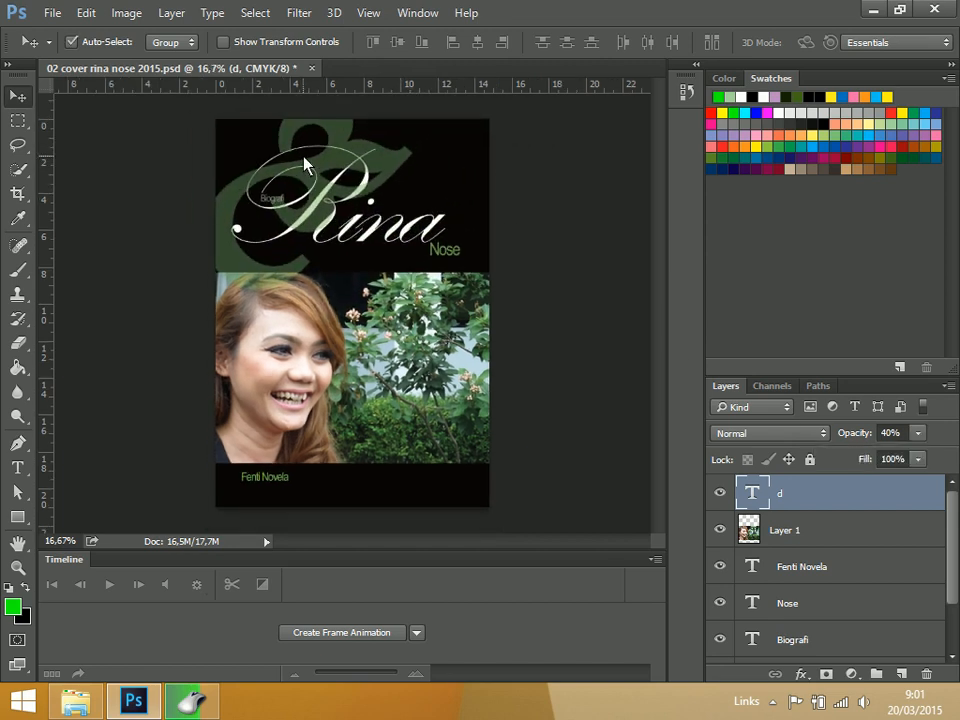
key("ctrl+t")
left_click_drag(446, 346, 551, 451)
left_click_drag(476, 296, 553, 276)
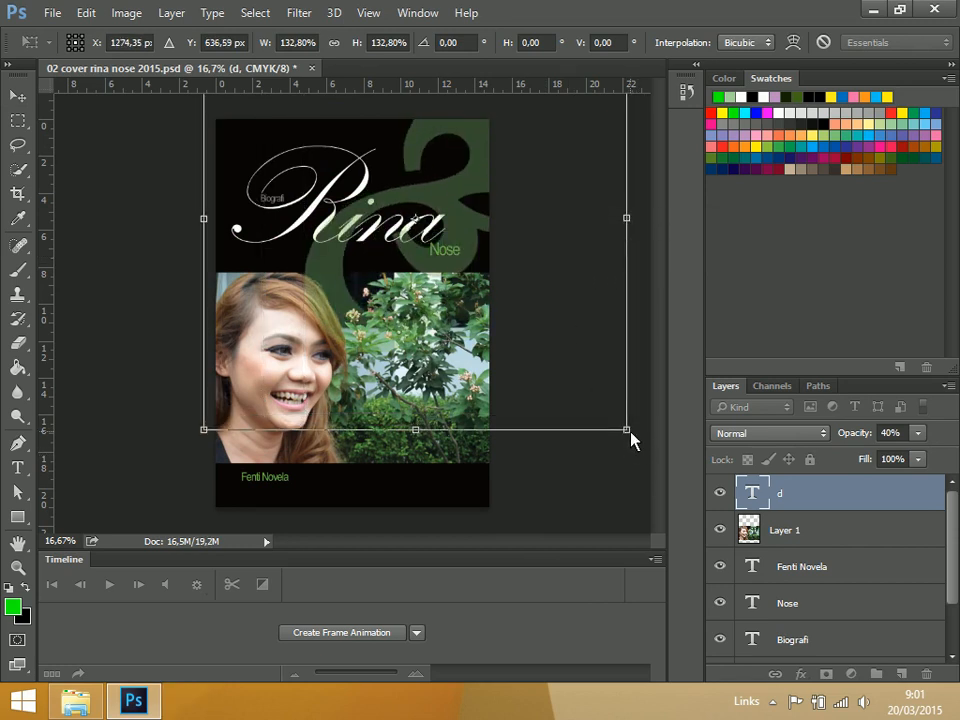
left_click_drag(628, 437, 463, 225)
left_click_drag(529, 257, 556, 208)
left_click_drag(306, 183, 464, 252)
left_click_drag(617, 411, 592, 380)
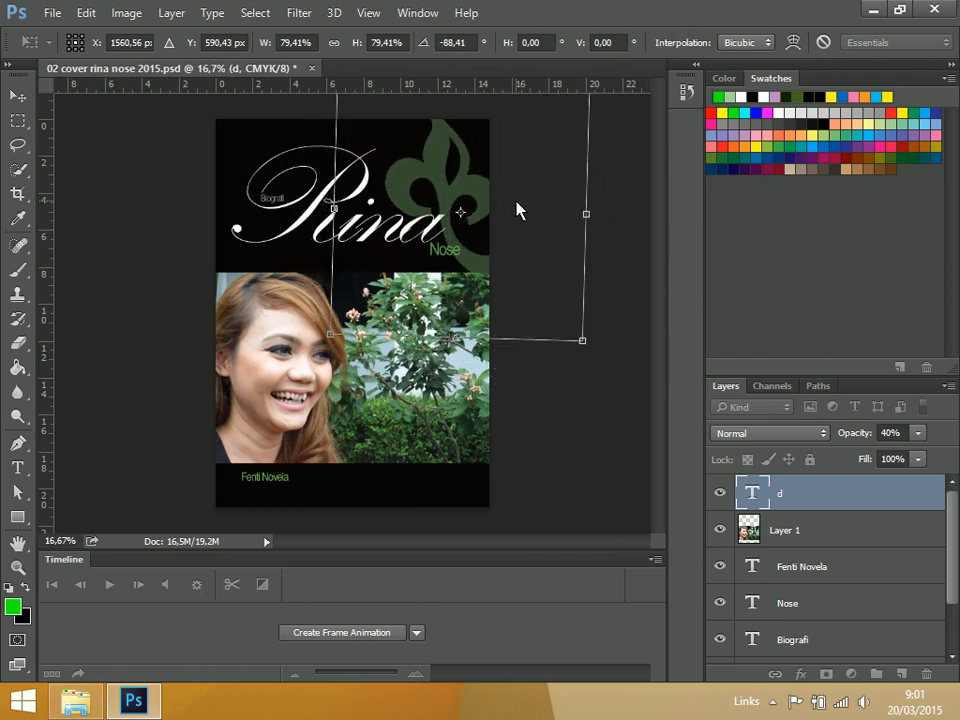
mouse_move(510, 205)
left_mouse_down()
mouse_move(514, 229)
mouse_move(537, 205)
mouse_move(529, 206)
left_mouse_up()
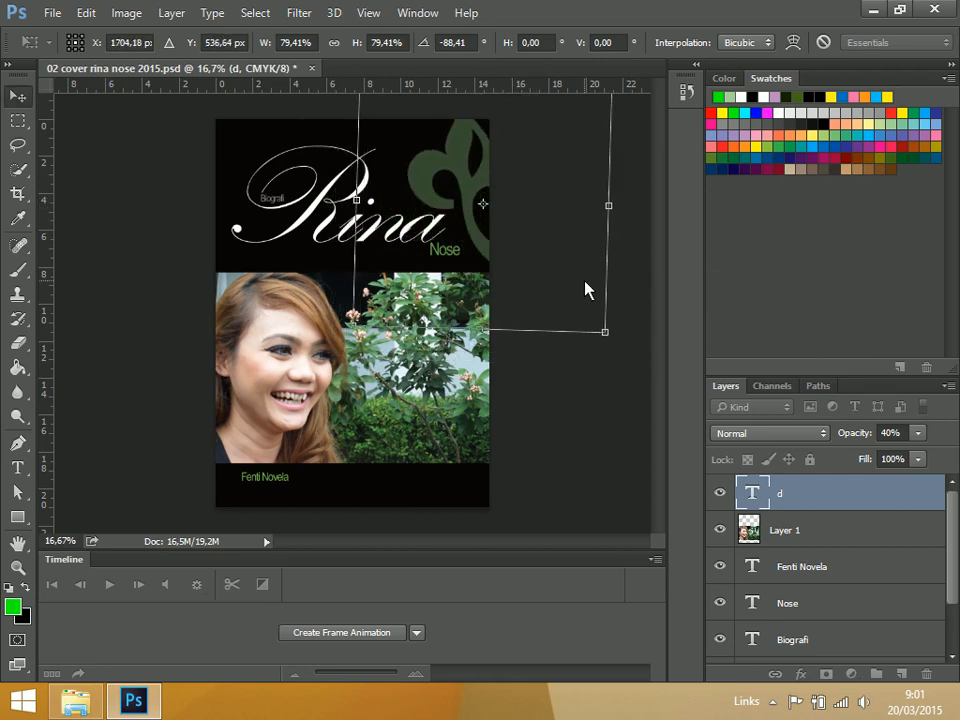
key("Return")
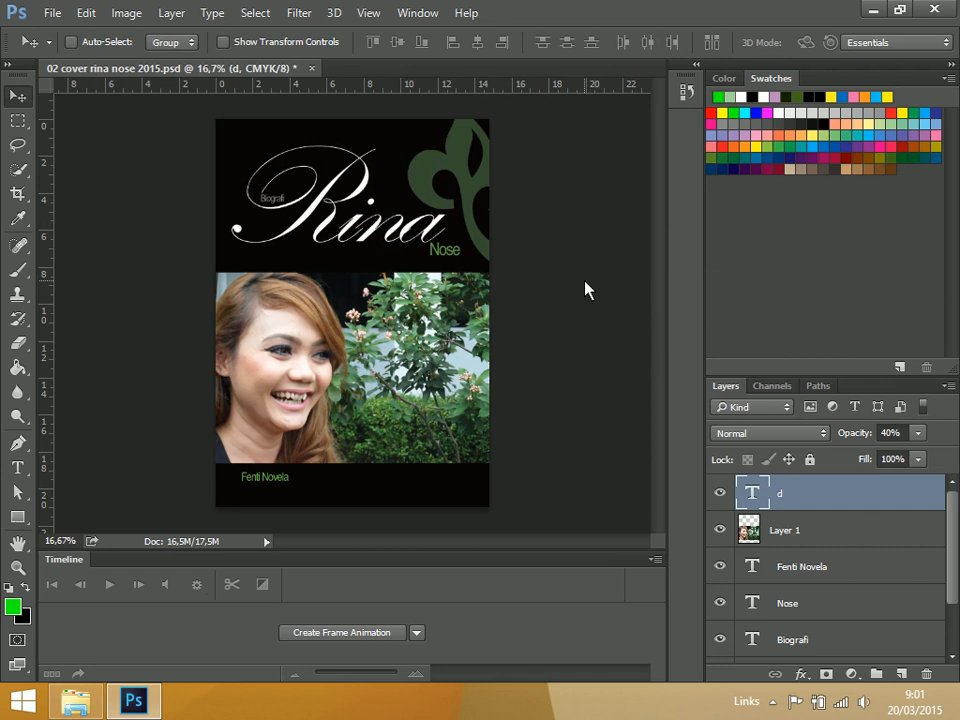
Lower the "d" ornament layer's opacity to 26%
left_click(921, 438)
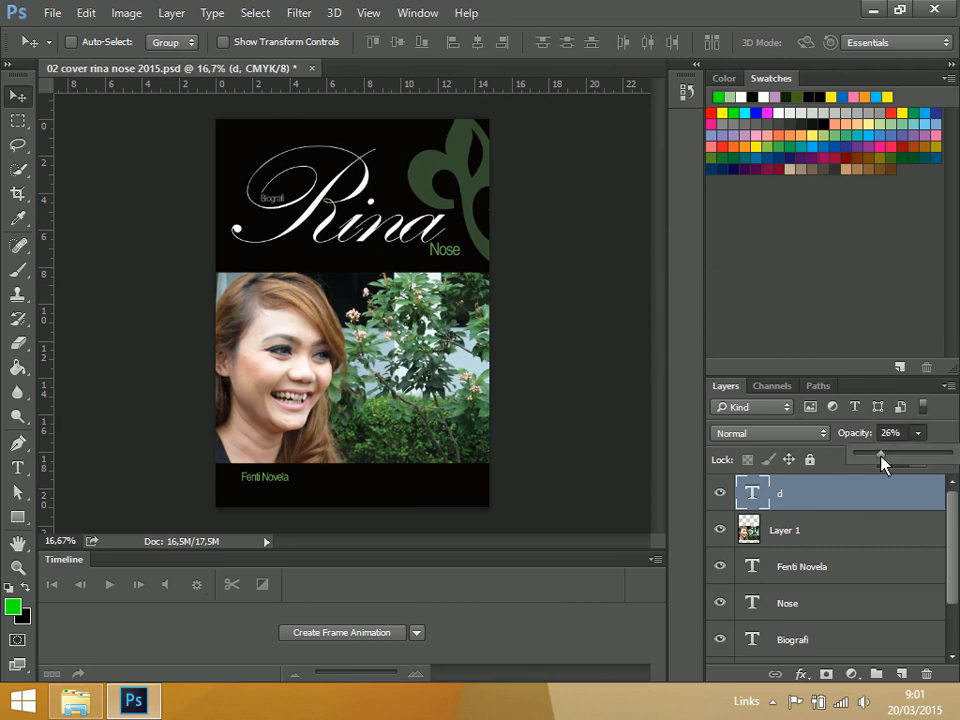
left_click_drag(884, 456, 881, 456)
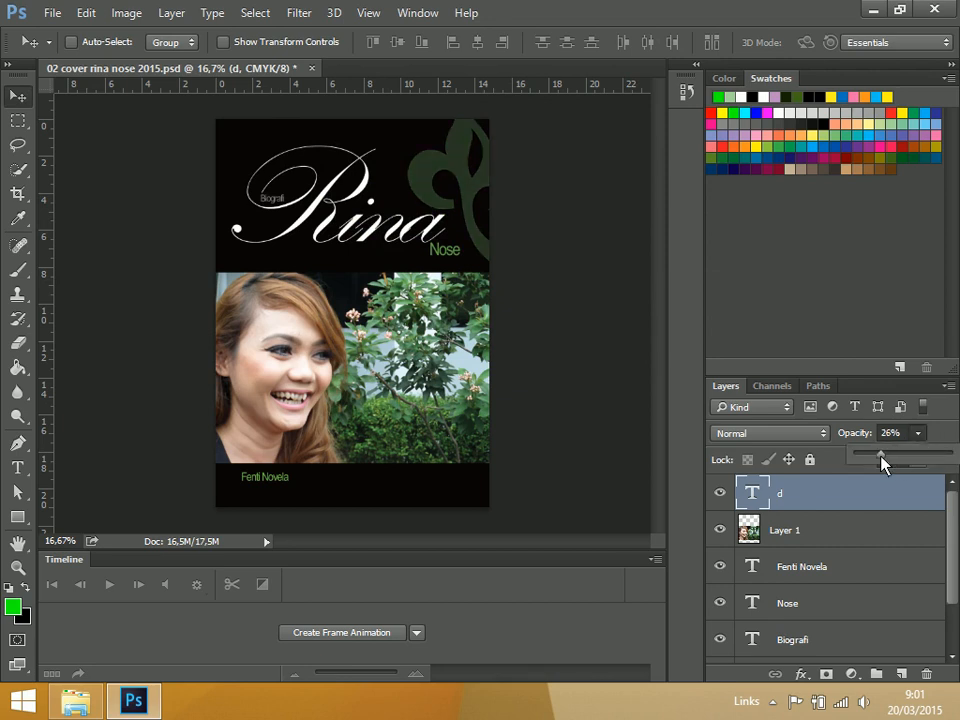
left_click(14, 94)
left_click(825, 527)
left_click(793, 504)
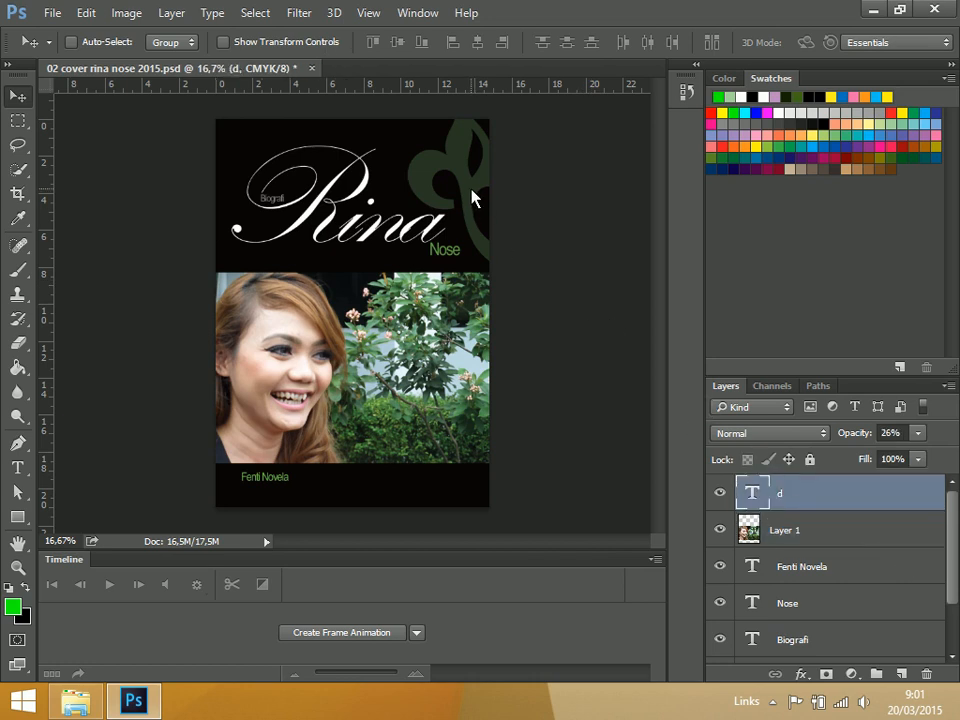
Duplicate the ornament onto the lower black band, scaling the copy to about 77% and rotating it about -53°
left_click_drag(475, 197, 434, 515, "alt")
key("ctrl+t")
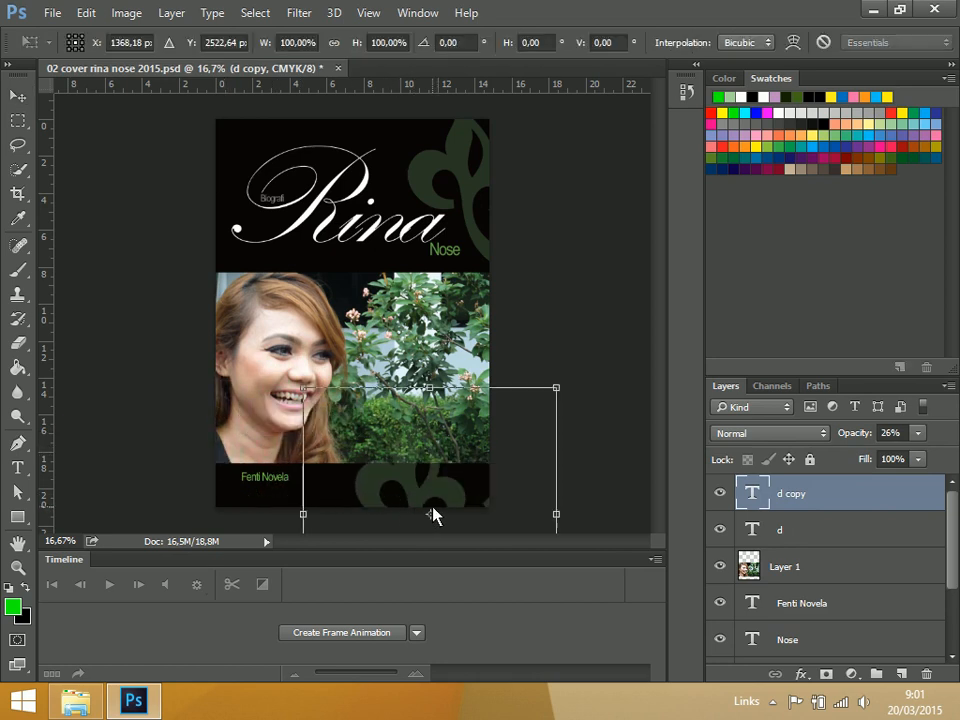
left_click_drag(617, 409, 560, 533)
mouse_move(470, 486)
left_mouse_down()
mouse_move(429, 452)
mouse_move(482, 489)
left_mouse_up()
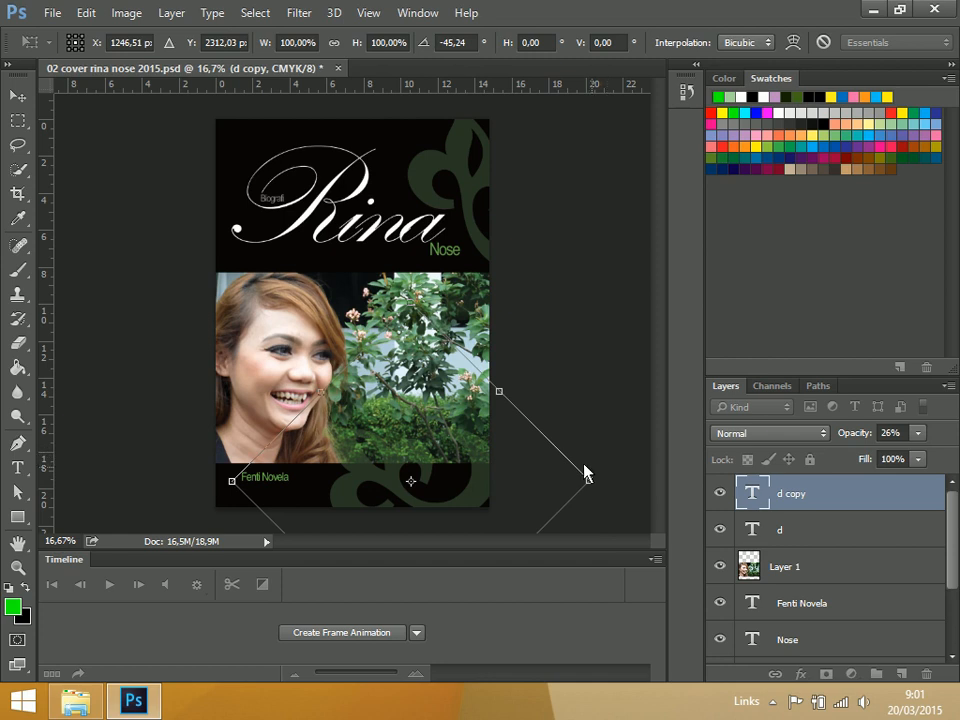
left_click_drag(412, 301, 411, 384)
left_click_drag(442, 497, 460, 488)
left_click_drag(646, 506, 649, 474)
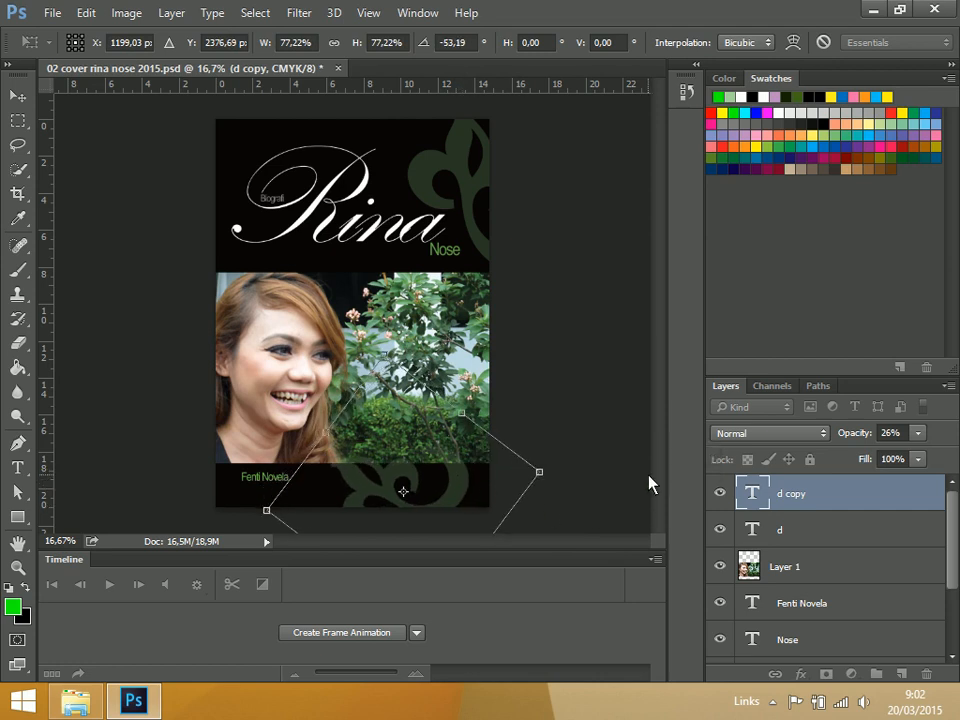
key("Return")
Move the ornament copy to the cover's upper-left corner and save the file
left_click_drag(472, 467, 278, 144)
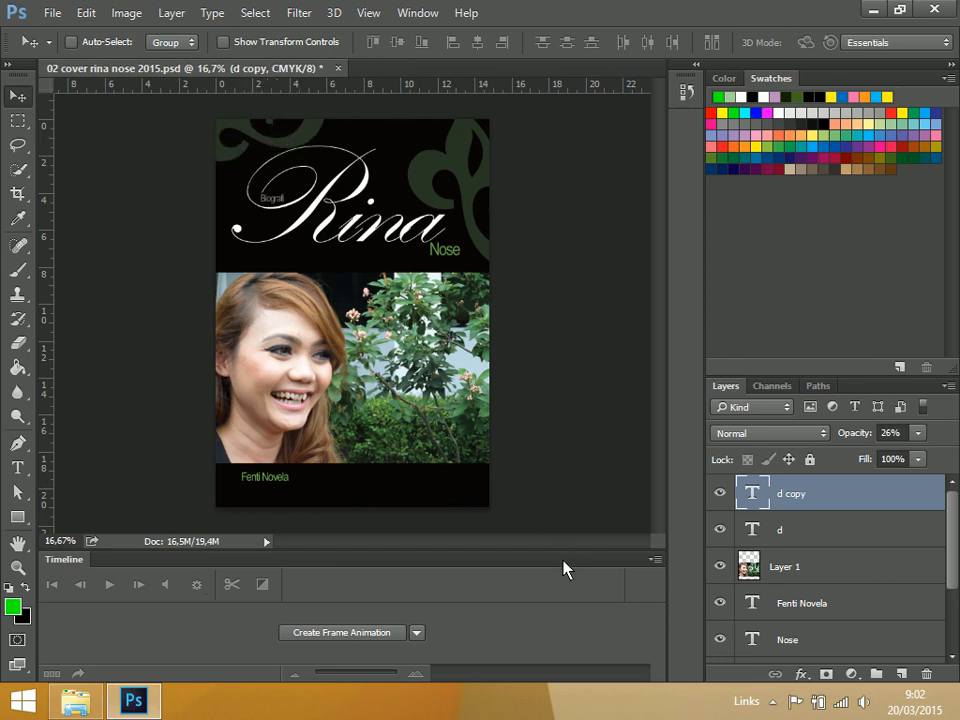
key("ctrl+s")
key("ctrl+o")
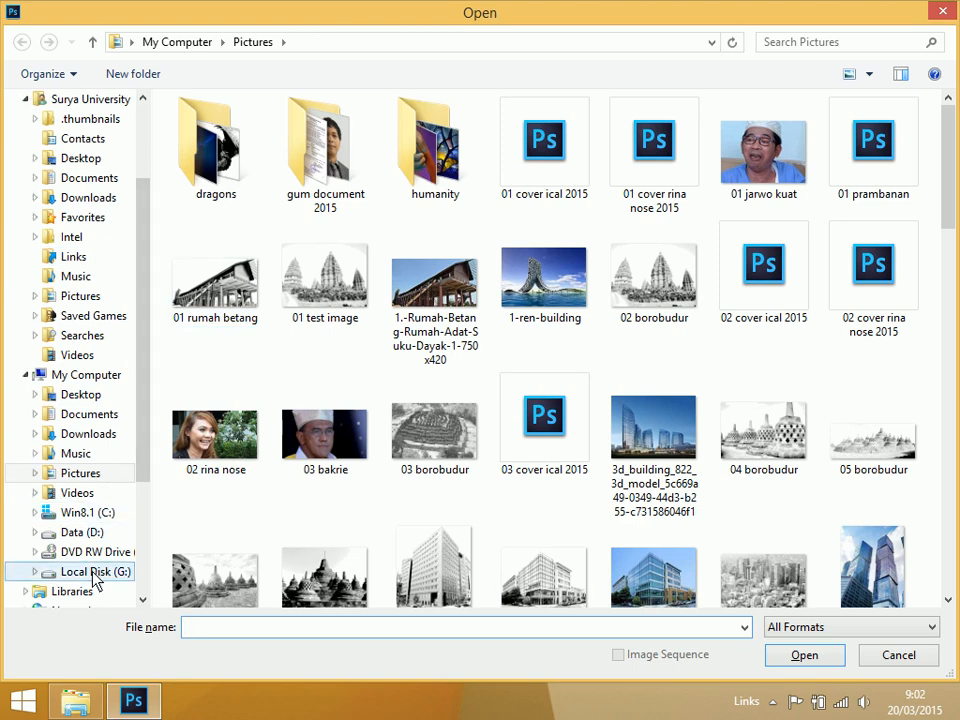
left_click(90, 533)
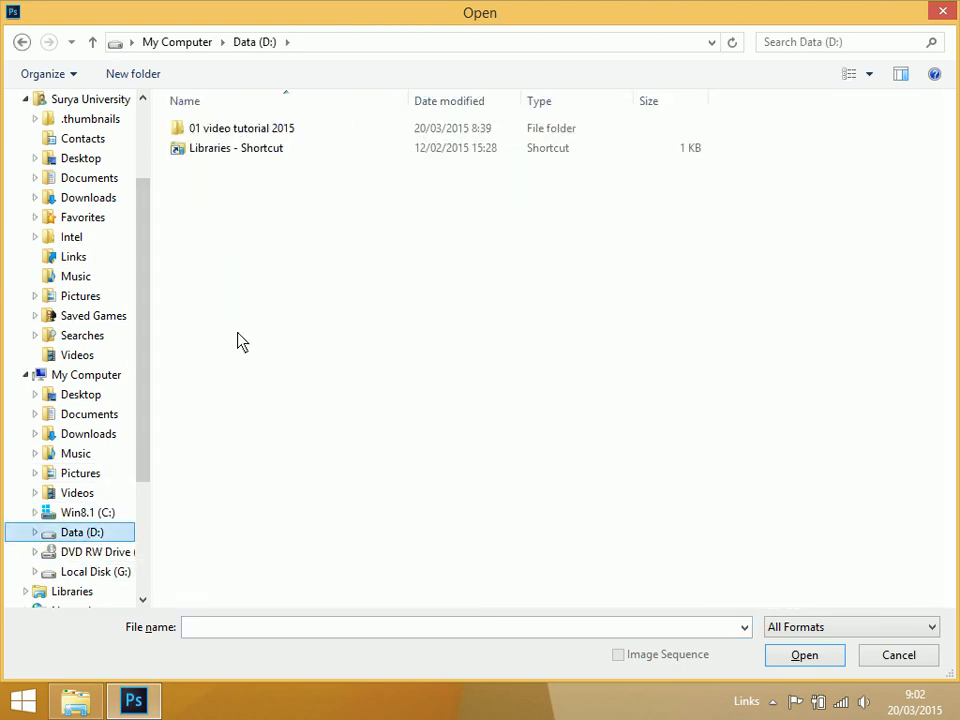
double_click(274, 130)
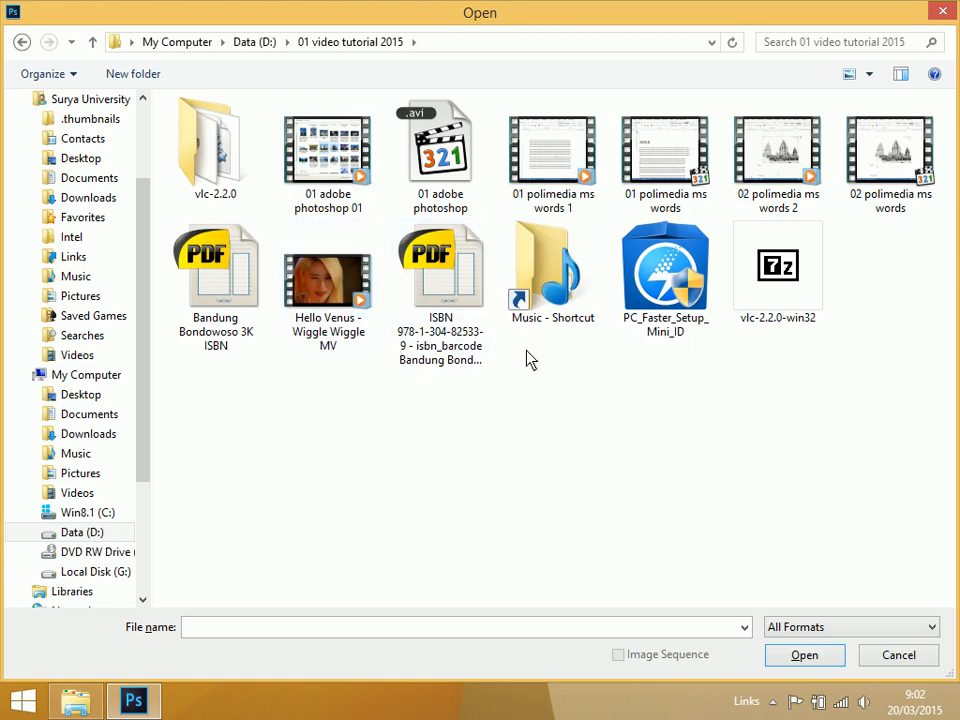
left_click(465, 290)
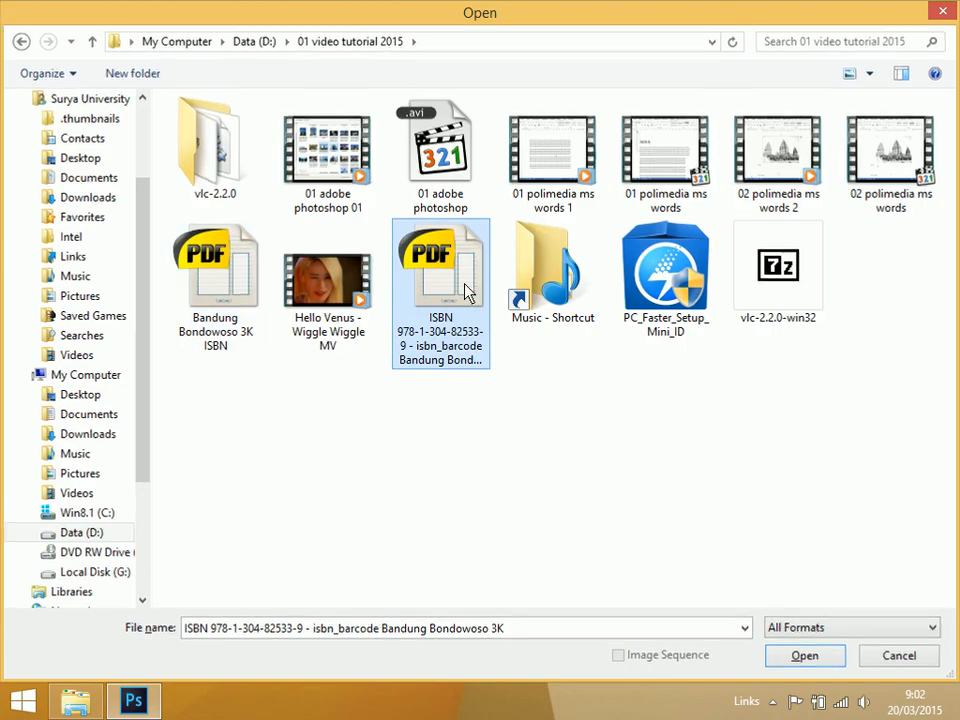
double_click(468, 293)
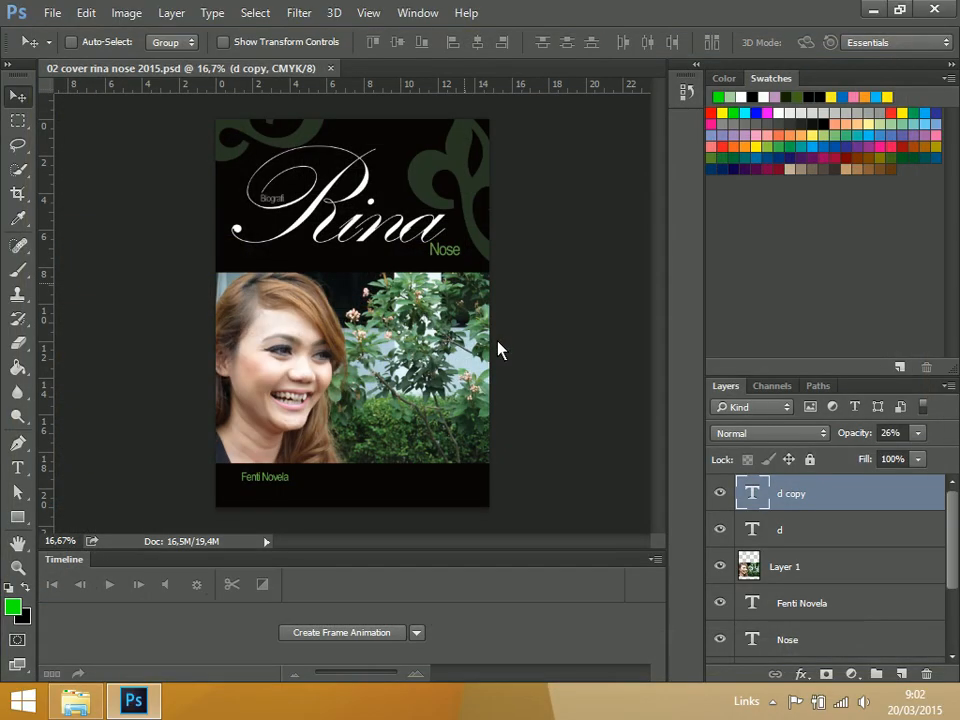
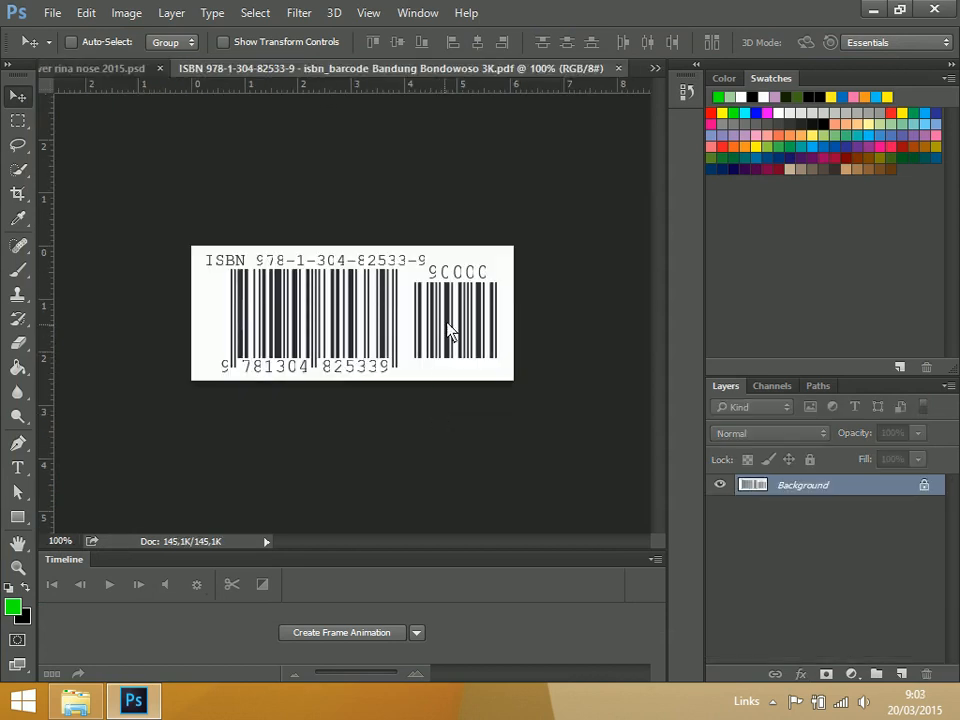
Tile the two open documents vertically and copy the ISBN barcode from the PDF onto the cover
left_click(369, 14)
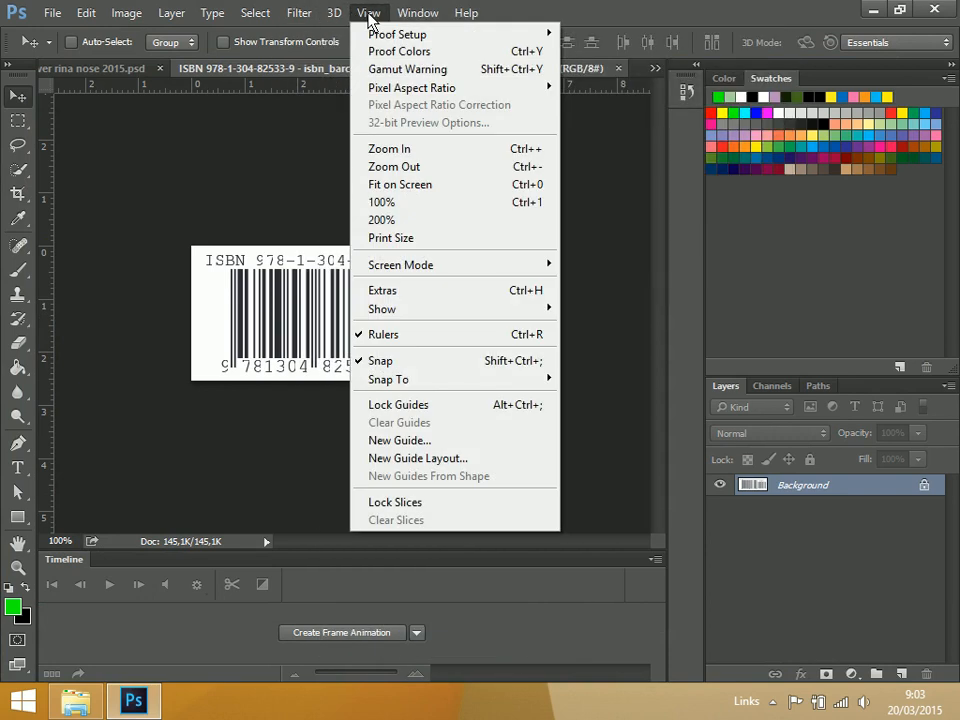
mouse_move(428, 26)
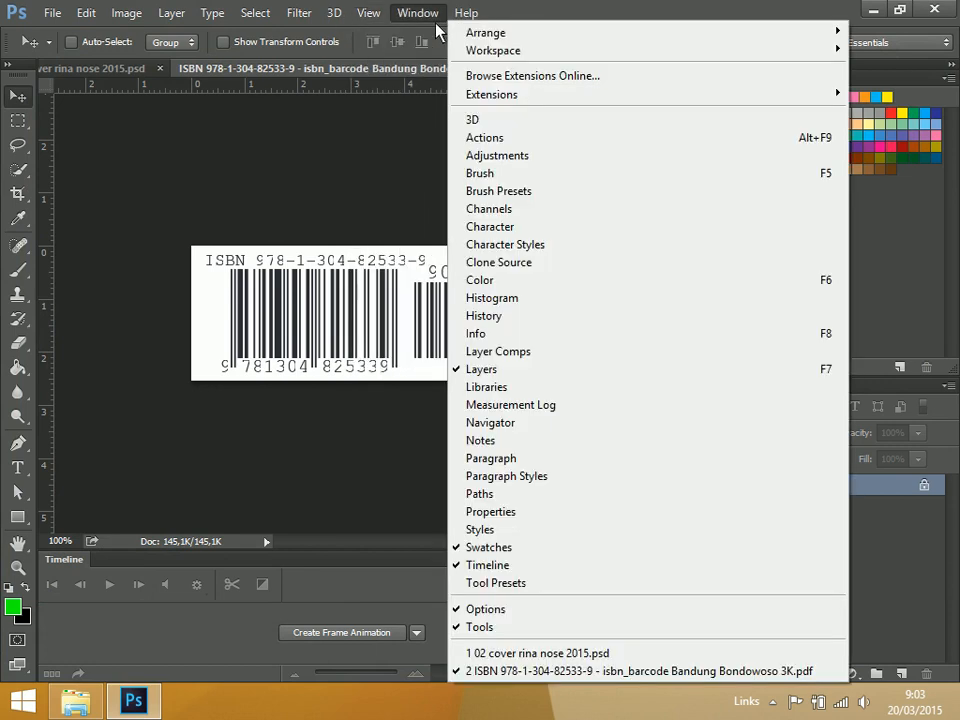
mouse_move(500, 32)
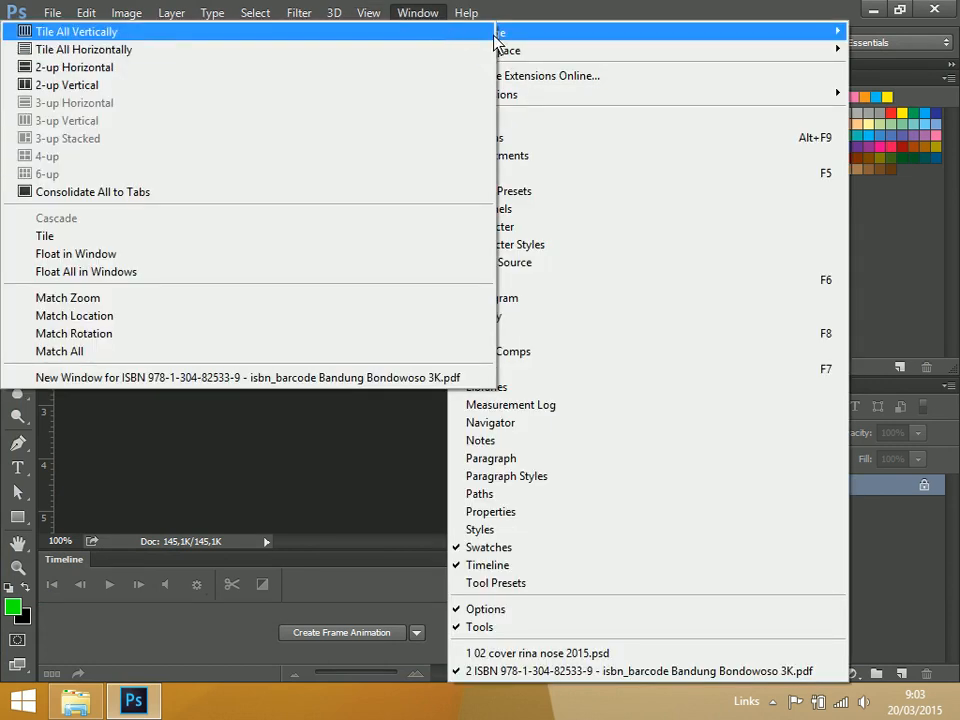
left_click(388, 31)
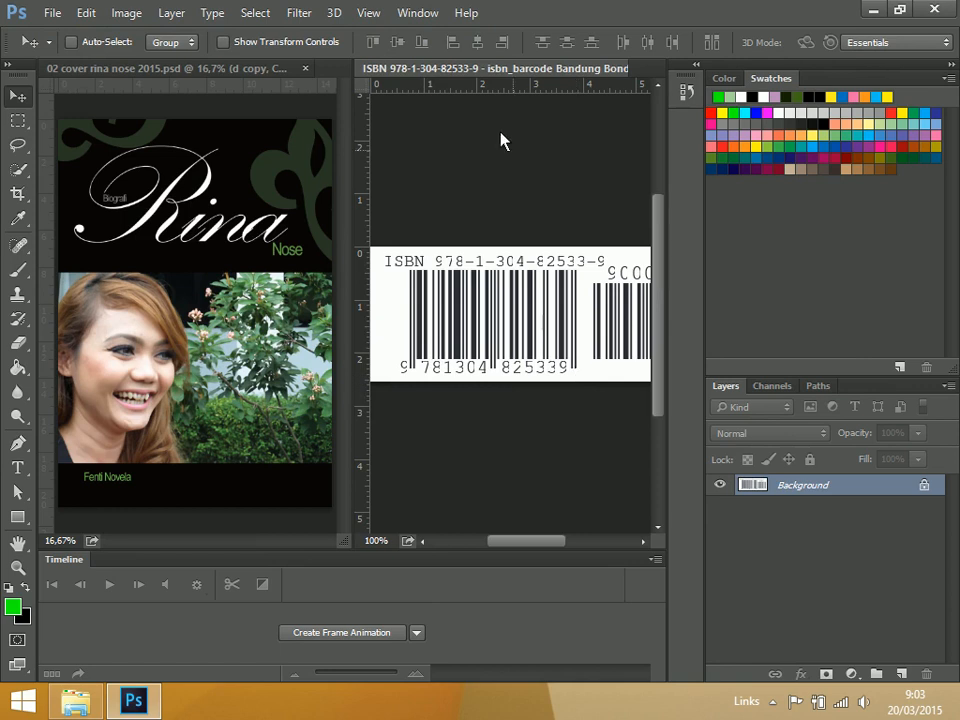
left_click(420, 14)
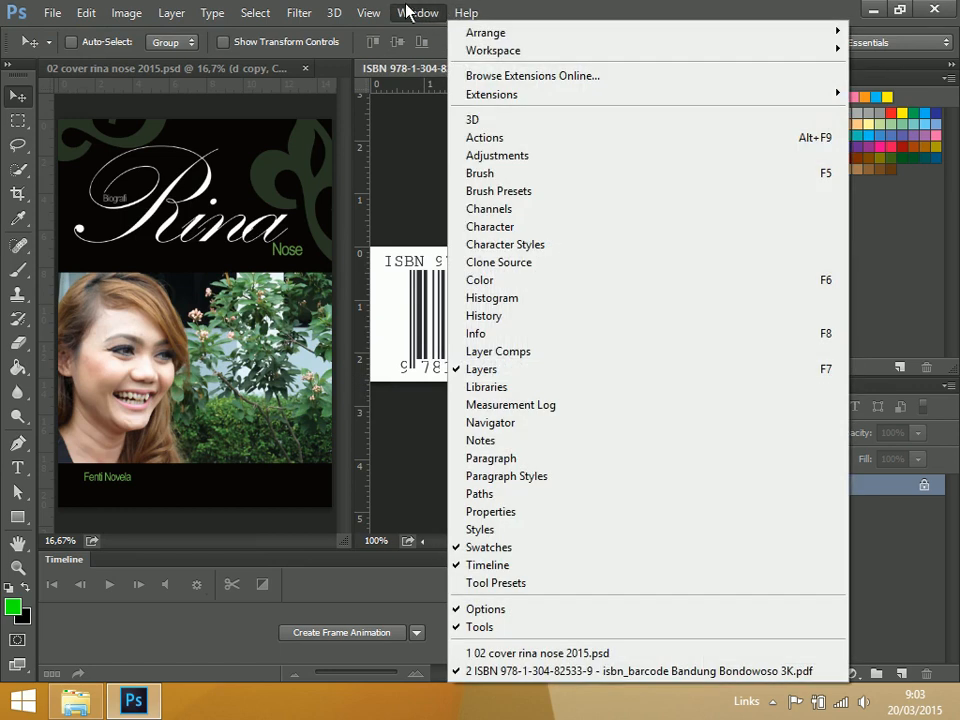
mouse_move(490, 32)
left_click(460, 31)
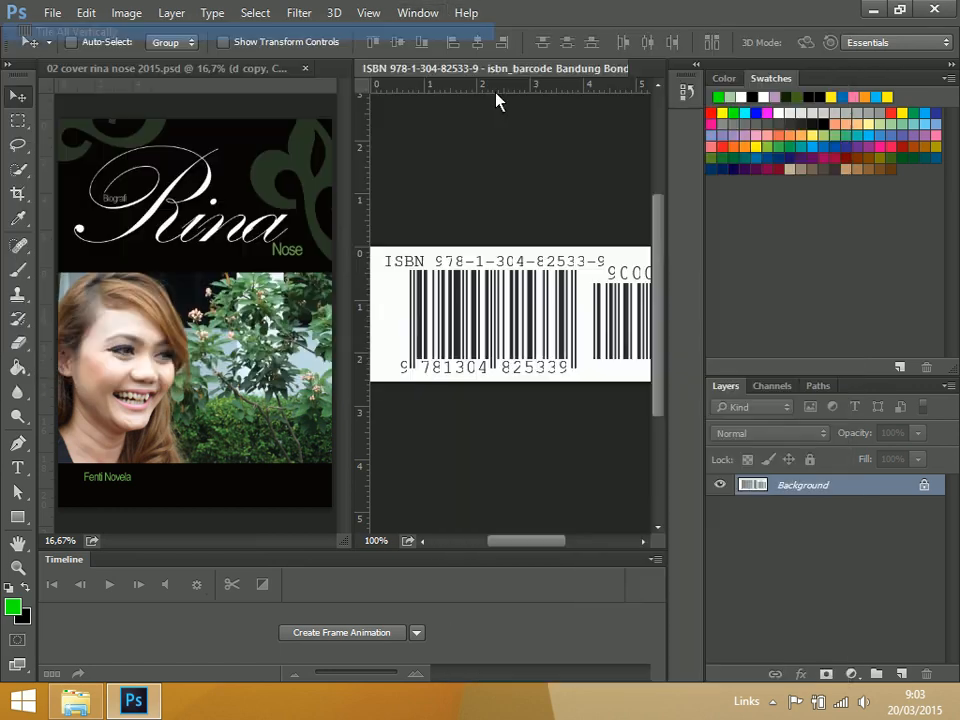
left_click_drag(590, 355, 164, 295)
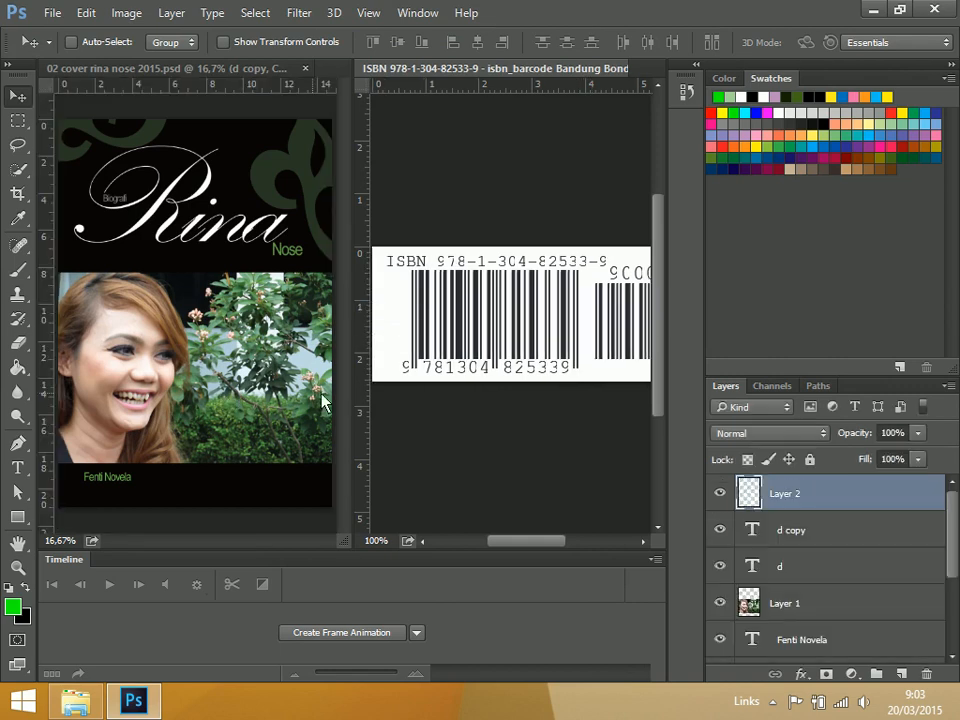
Close the barcode PDF and place the barcode near the right end of the cover's lower black band
left_click(572, 365)
key("ctrl+w")
left_click_drag(392, 444, 437, 500)
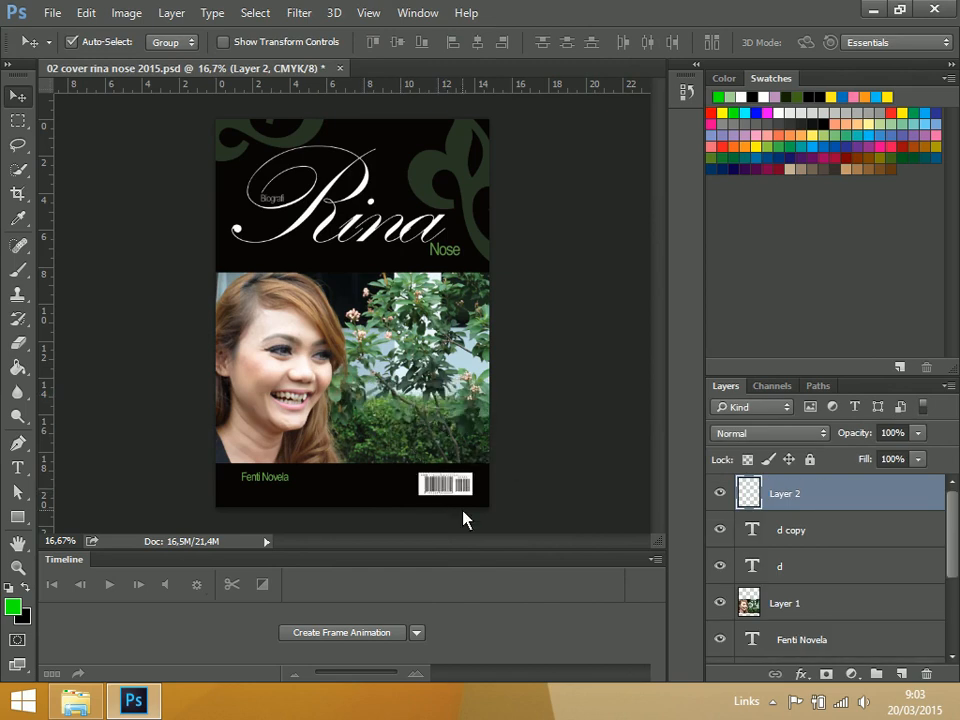
Examine the barcode's placement and the overall cover layout at closer magnification
key("ctrl+plus")
left_click_drag(537, 427, 467, 275)
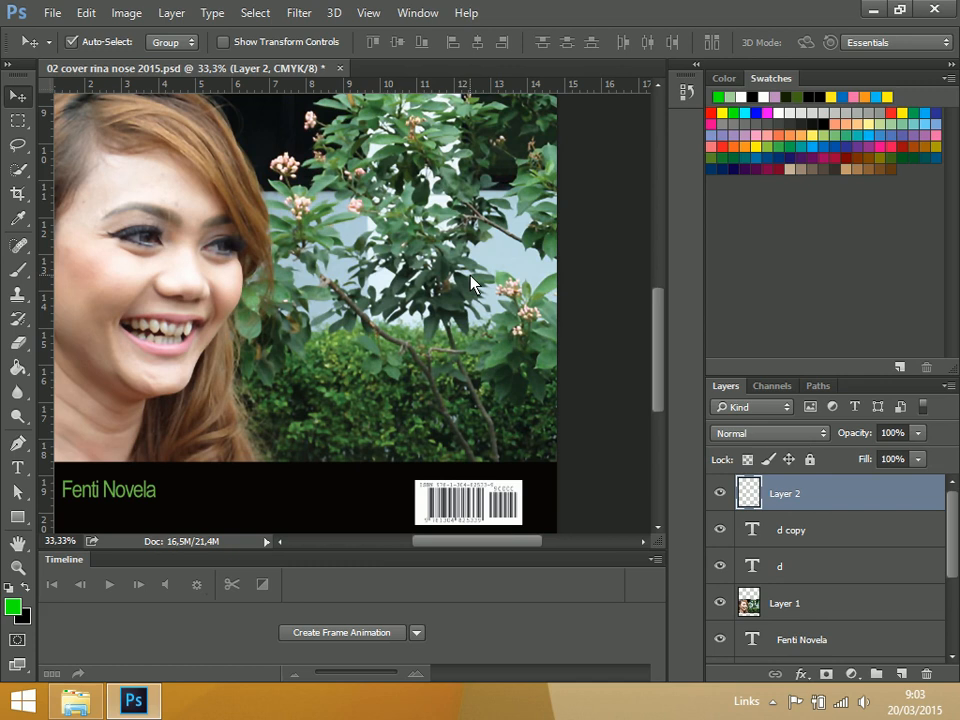
left_click_drag(659, 390, 659, 418)
mouse_move(457, 412)
left_mouse_down()
mouse_move(457, 400)
mouse_move(456, 417)
left_mouse_up()
key("ctrl+0")
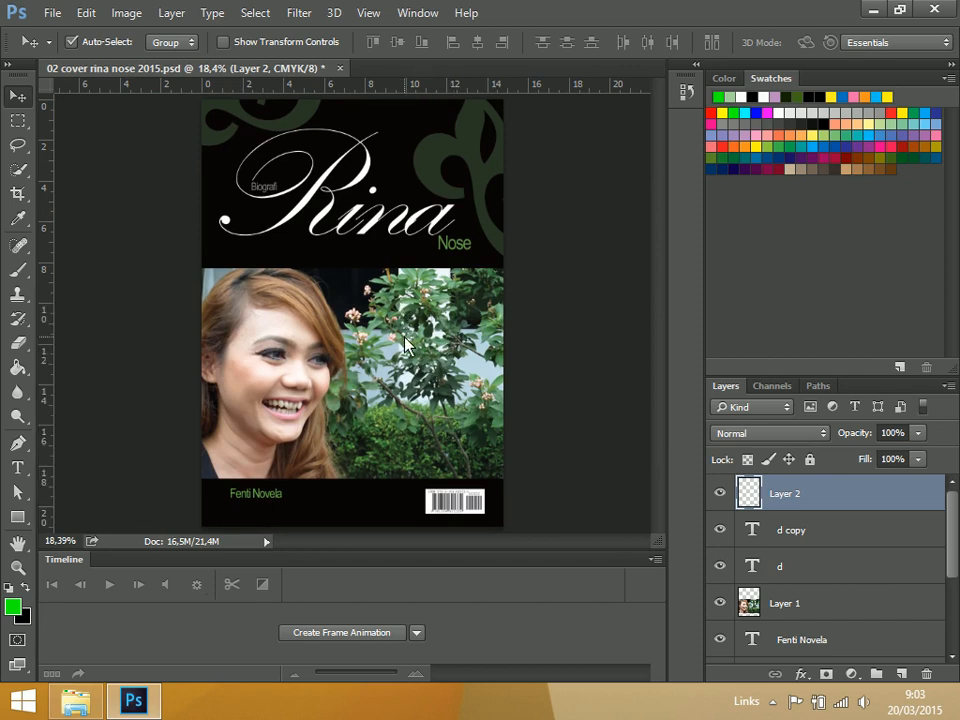
key("ctrl+plus")
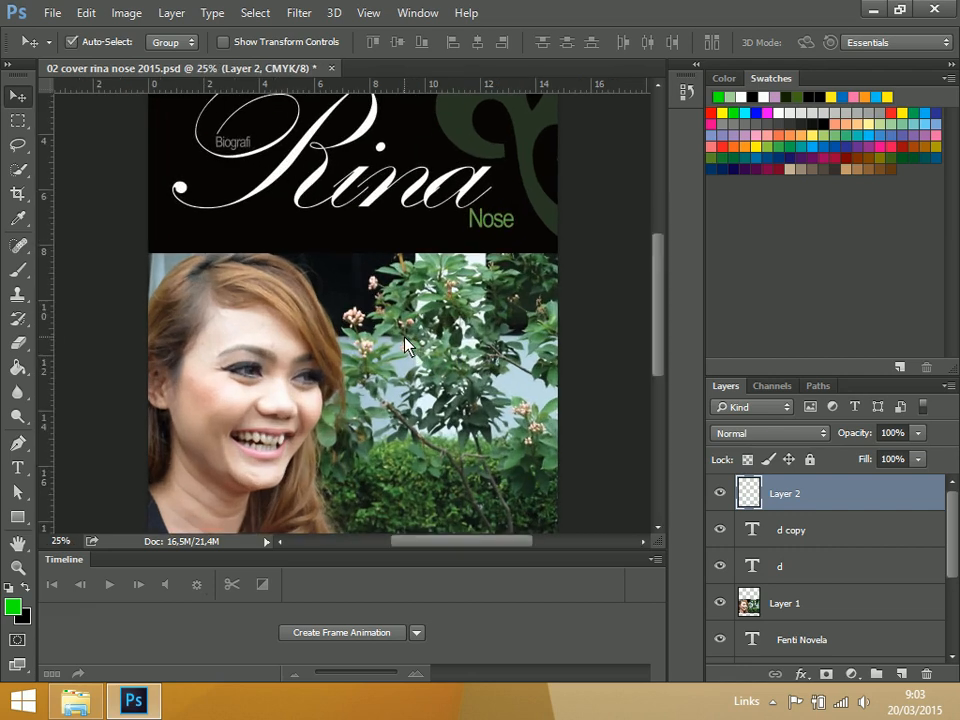
left_click_drag(432, 346, 452, 272)
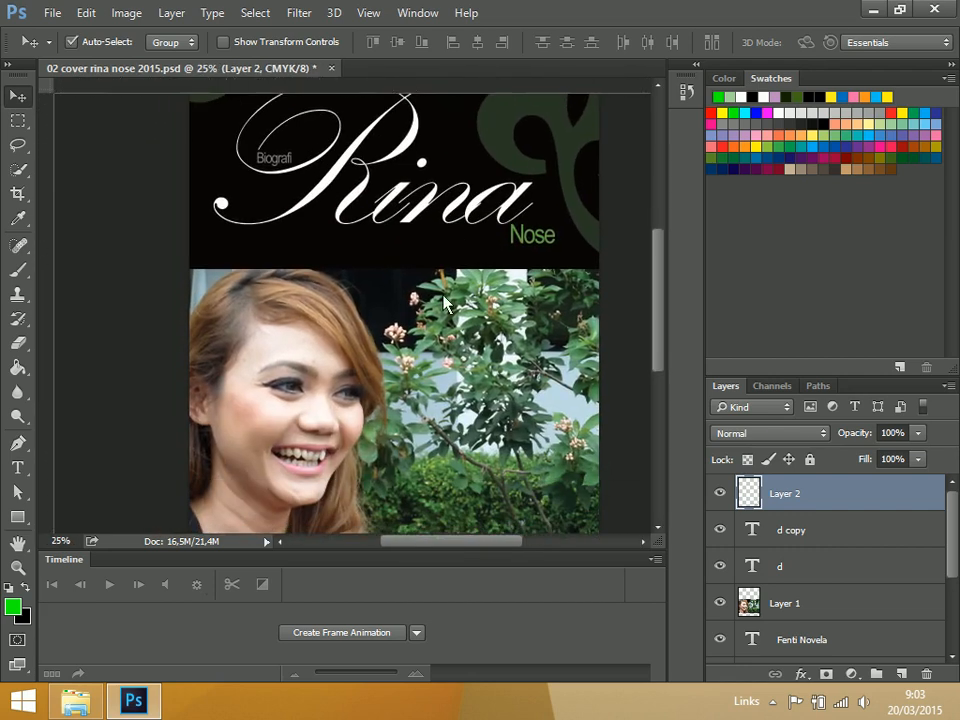
left_click_drag(452, 372, 435, 368)
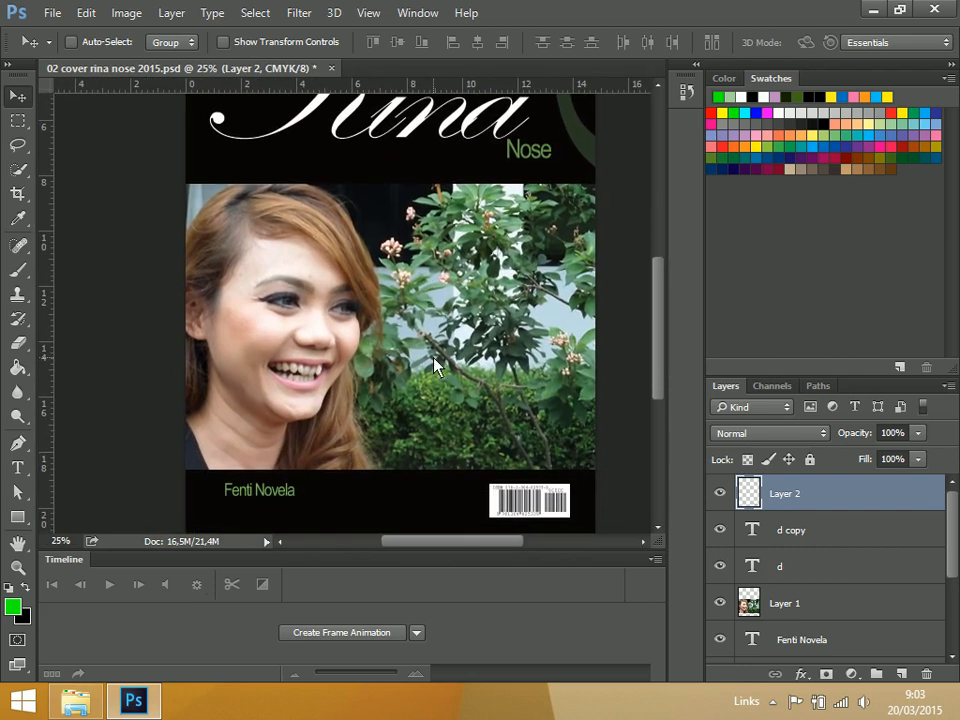
key("ctrl+0")
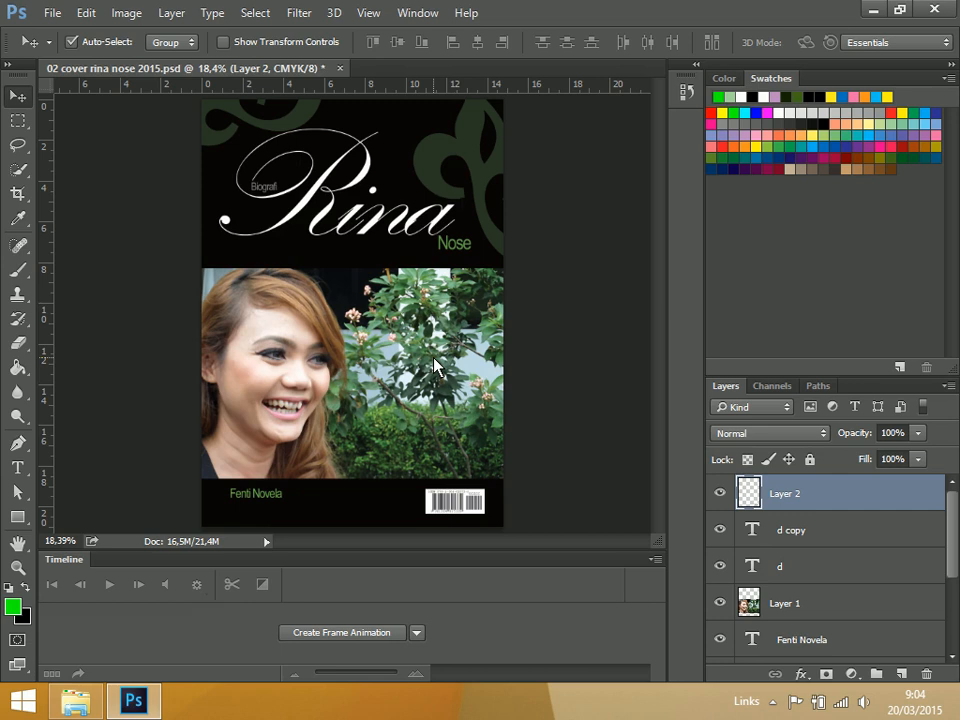
Enable a Bevel & Emboss layer style on the "Rina" text layer
key("ctrl+plus")
key("ctrl+plus")
key("ctrl+plus")
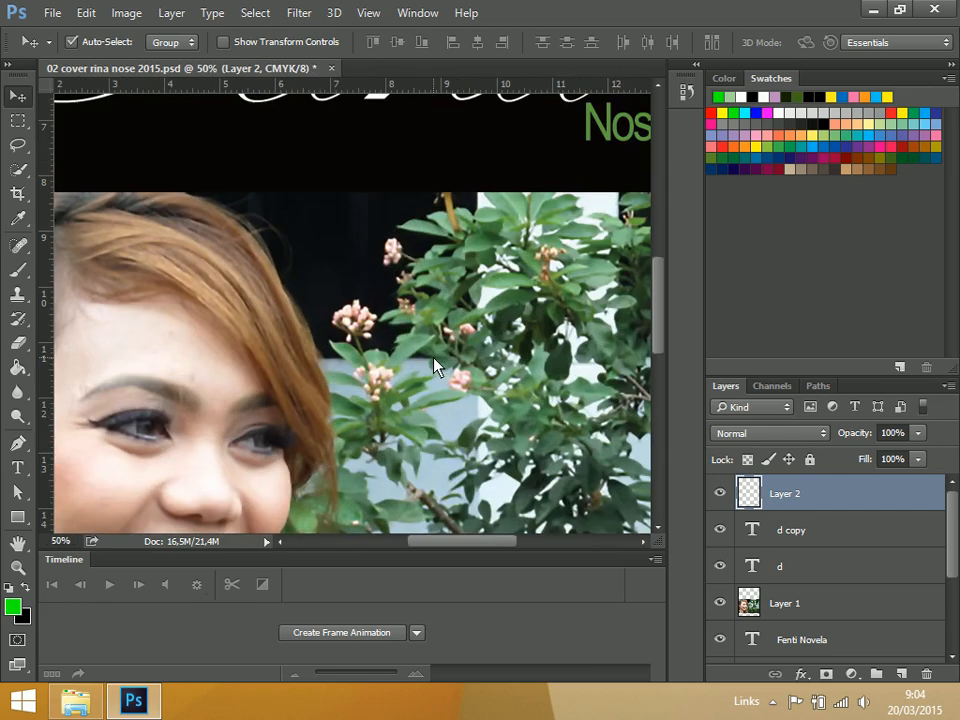
scroll(420, 203, "up", 5)
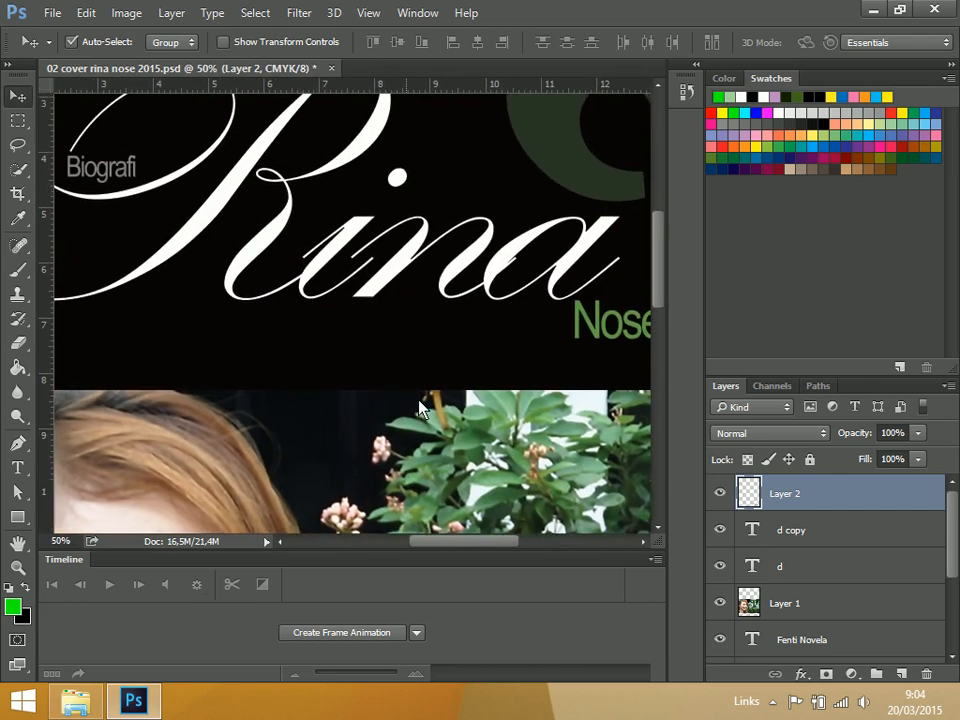
left_click_drag(414, 290, 424, 326)
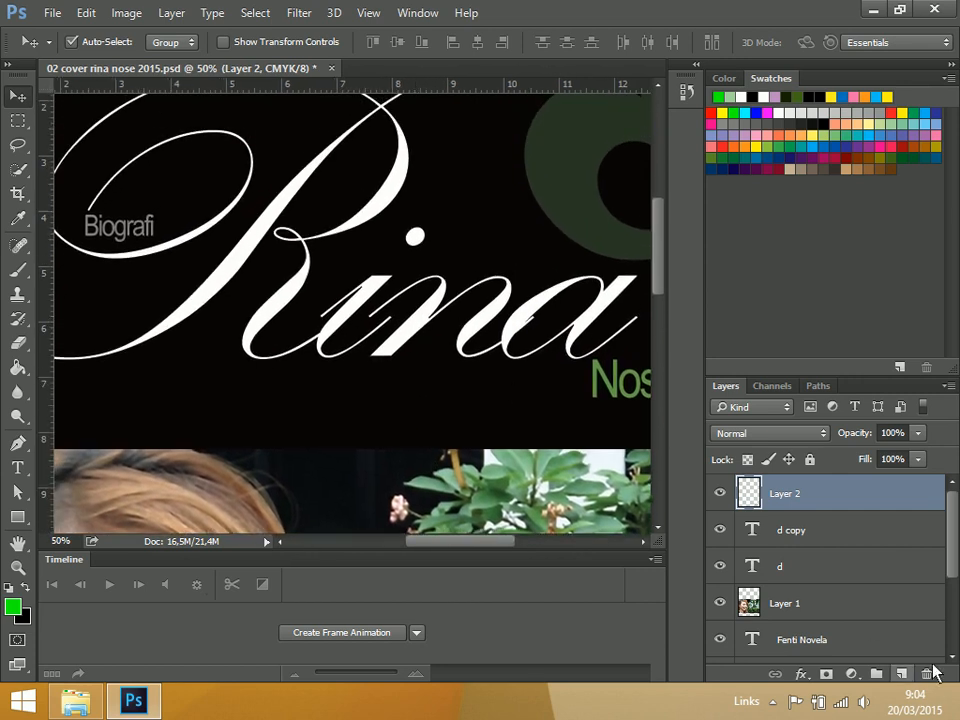
left_click_drag(955, 558, 949, 621)
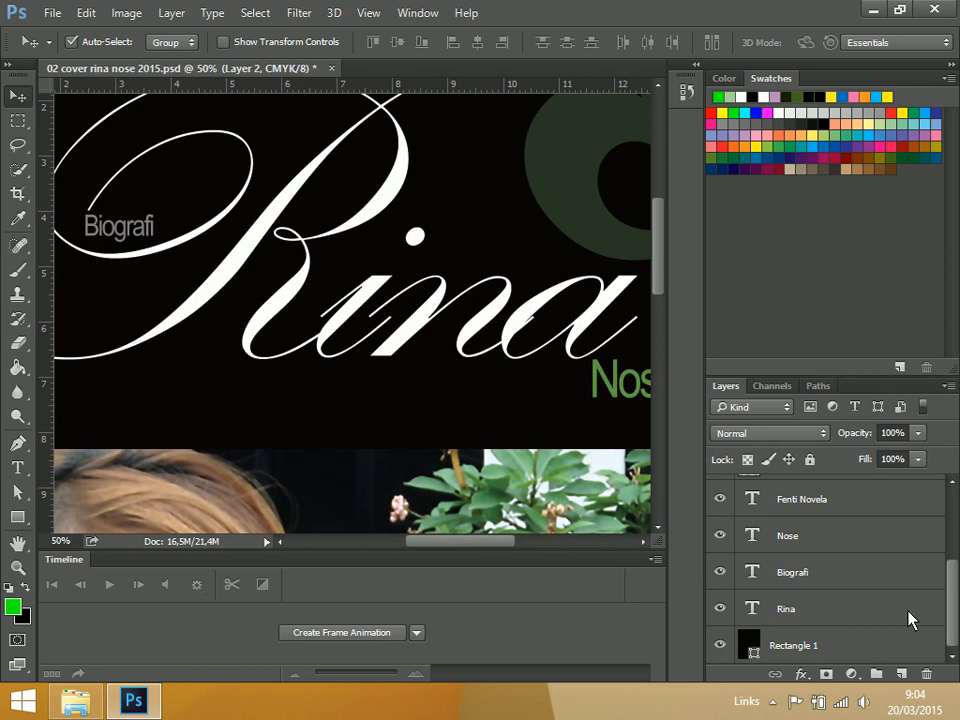
left_click(930, 619)
double_click(930, 619)
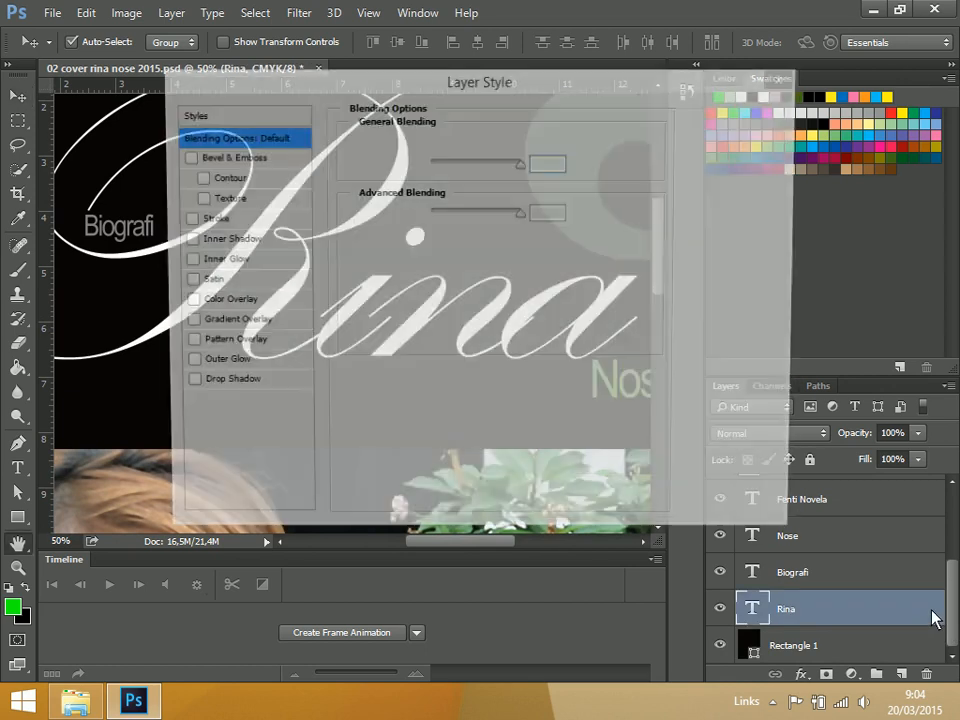
left_click(212, 157)
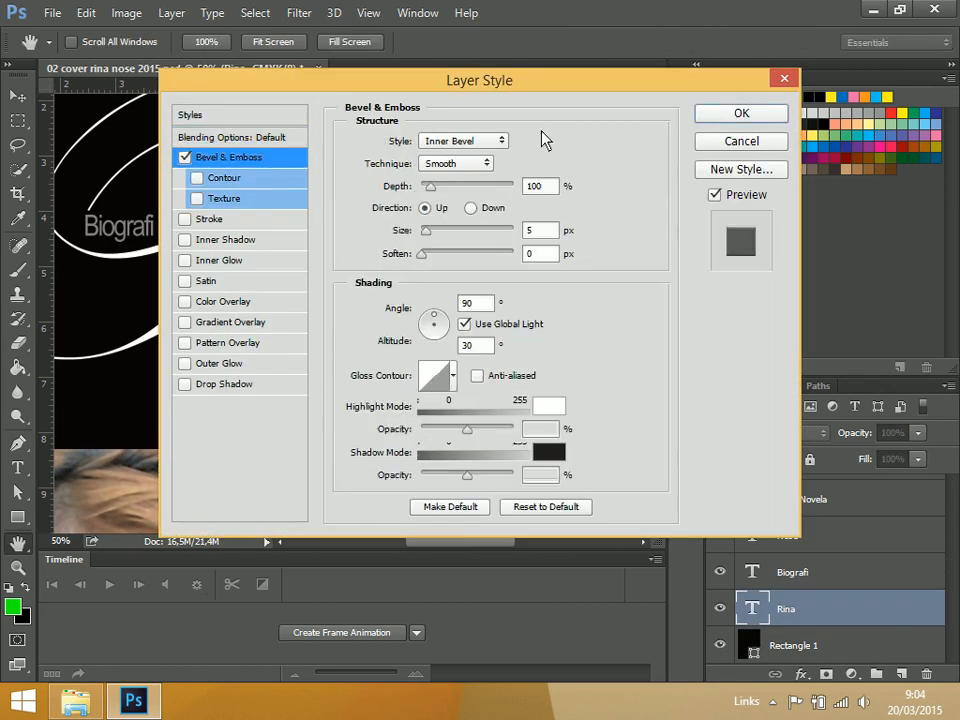
Set the bevel depth to 490% and apply the layer style to the "Rina" text
left_click_drag(579, 84, 538, 333)
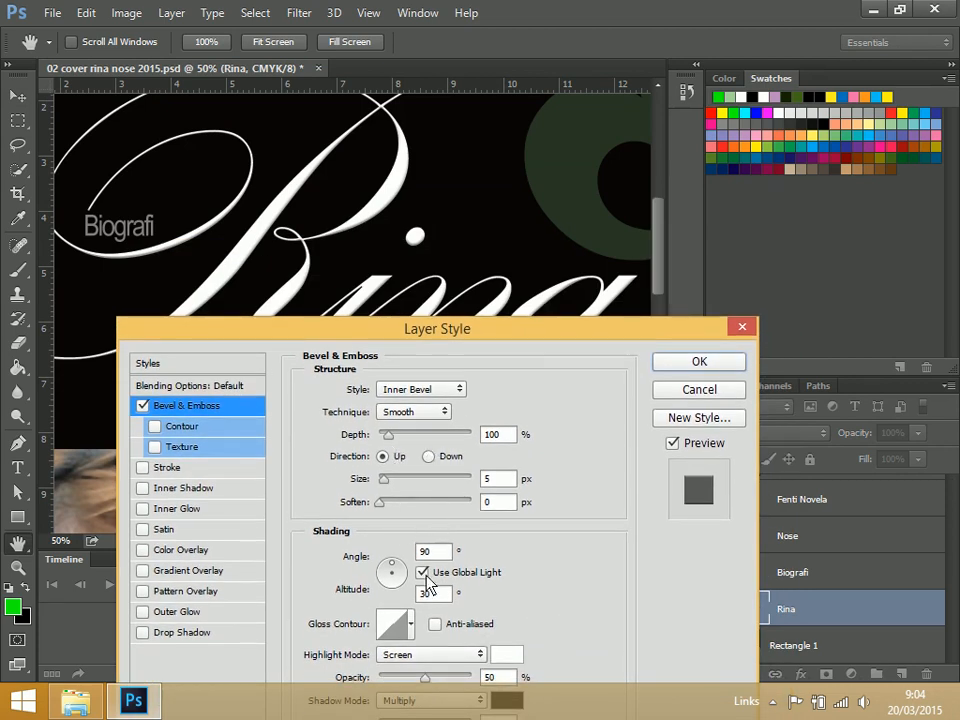
left_click_drag(388, 434, 428, 440)
left_click_drag(603, 336, 683, 255)
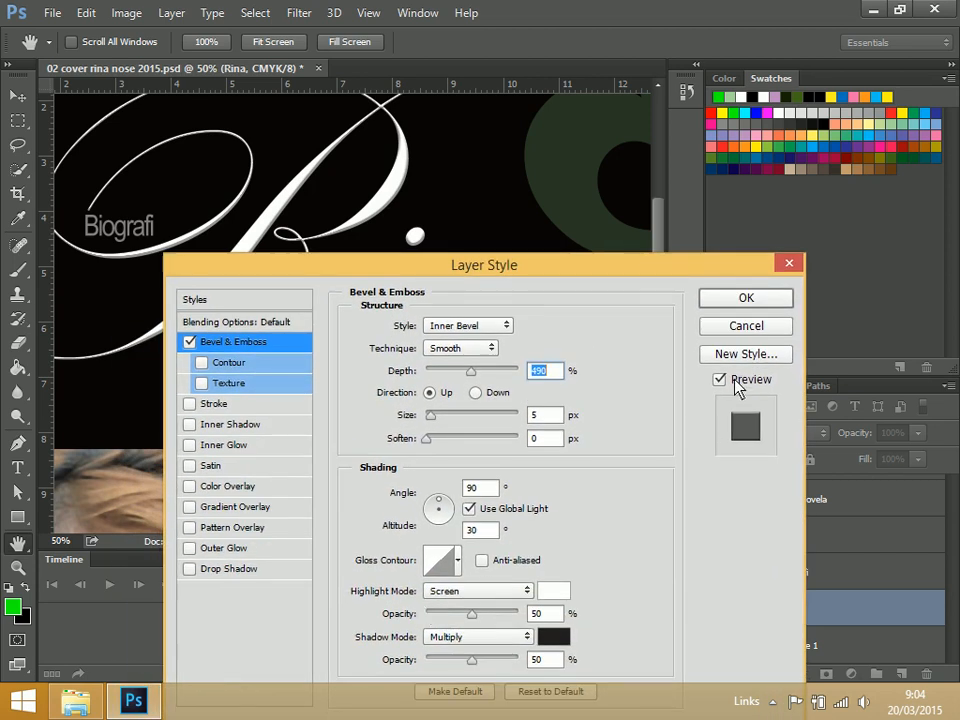
left_click(733, 301)
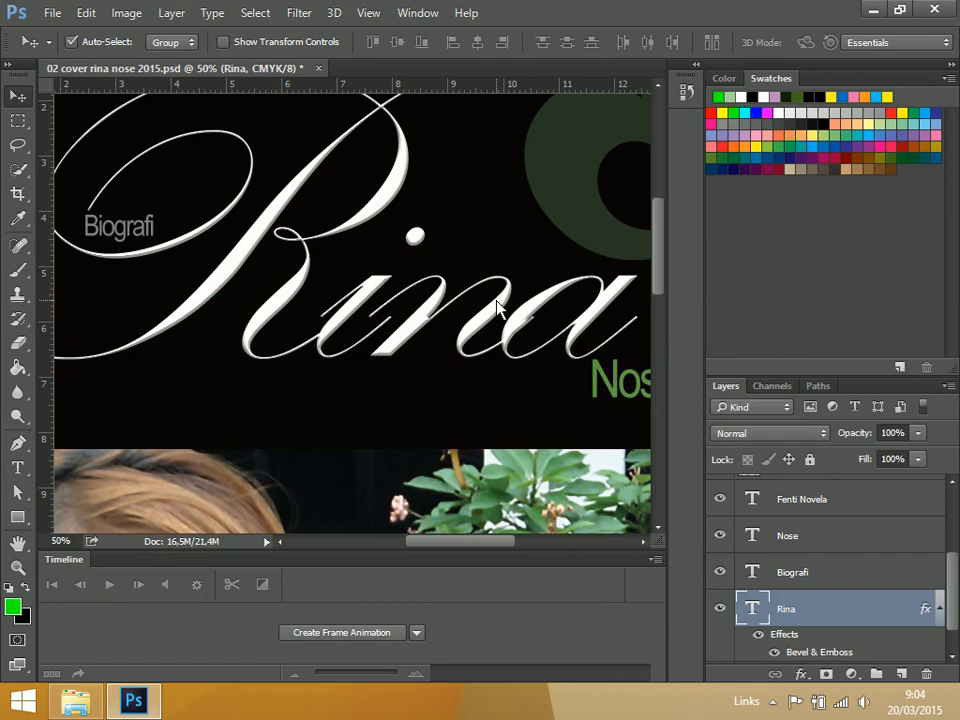
Examine the beveled edges of the "Rina" lettering up close and on the whole cover
scroll(497, 306, "up", 1)
scroll(497, 309, "up", 2)
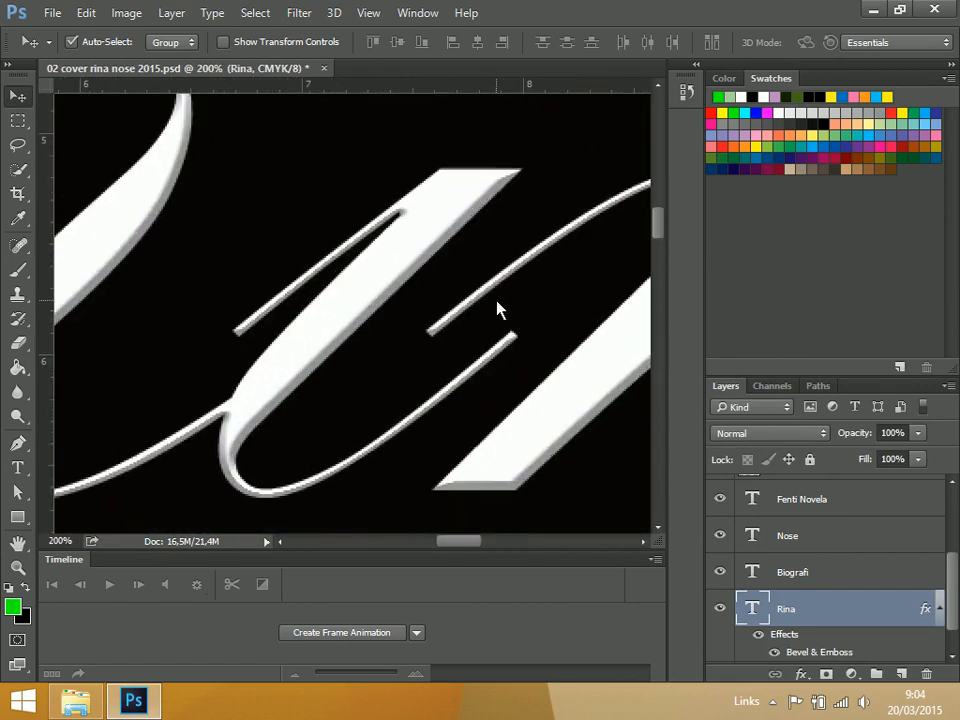
scroll(497, 309, "down", 3)
key("ctrl+0")
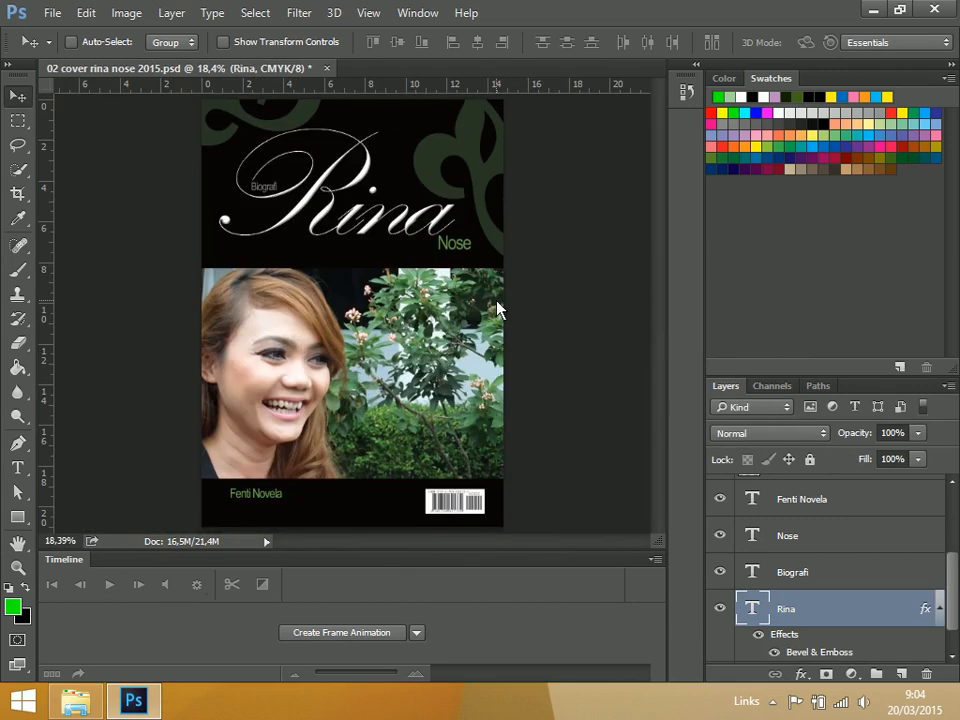
scroll(497, 309, "up", 4)
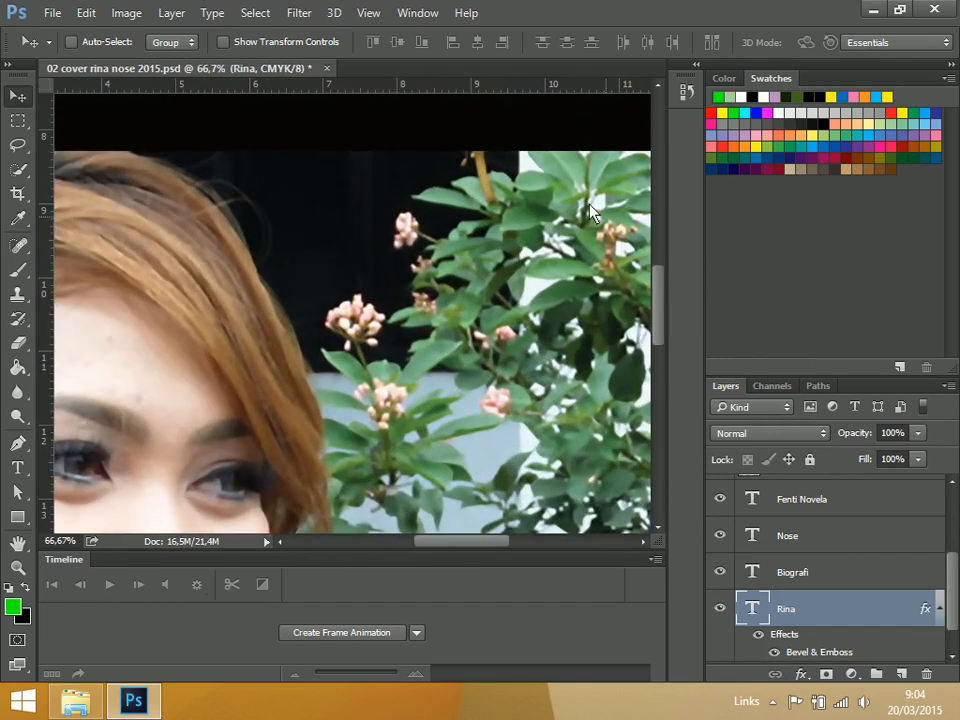
left_click_drag(446, 212, 441, 497)
left_click_drag(291, 430, 391, 419)
key("ctrl+r")
scroll(328, 418, "up", 2)
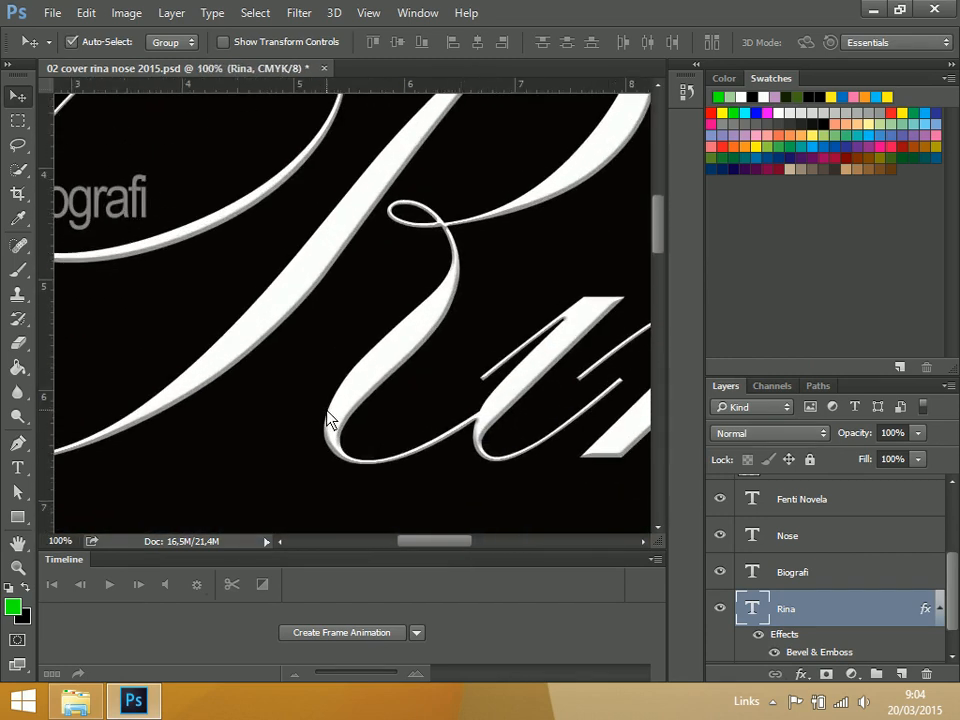
left_click_drag(517, 398, 460, 300)
left_click_drag(564, 388, 499, 368)
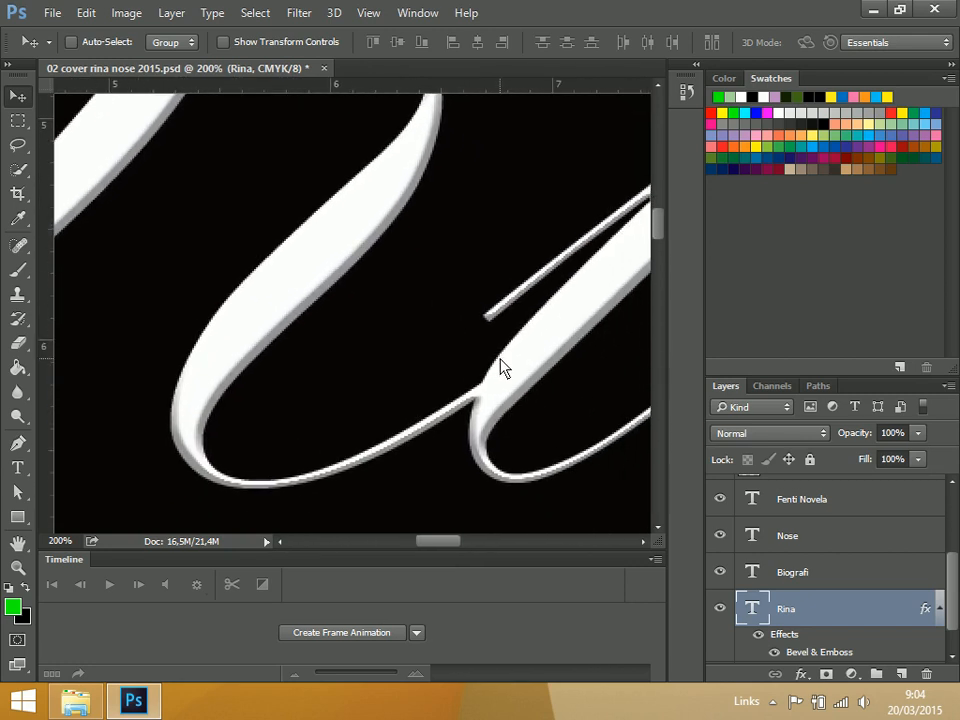
Hide the Bevel & Emboss effect on the "Rina" layer and review the plain title against the black band
key("ctrl+0")
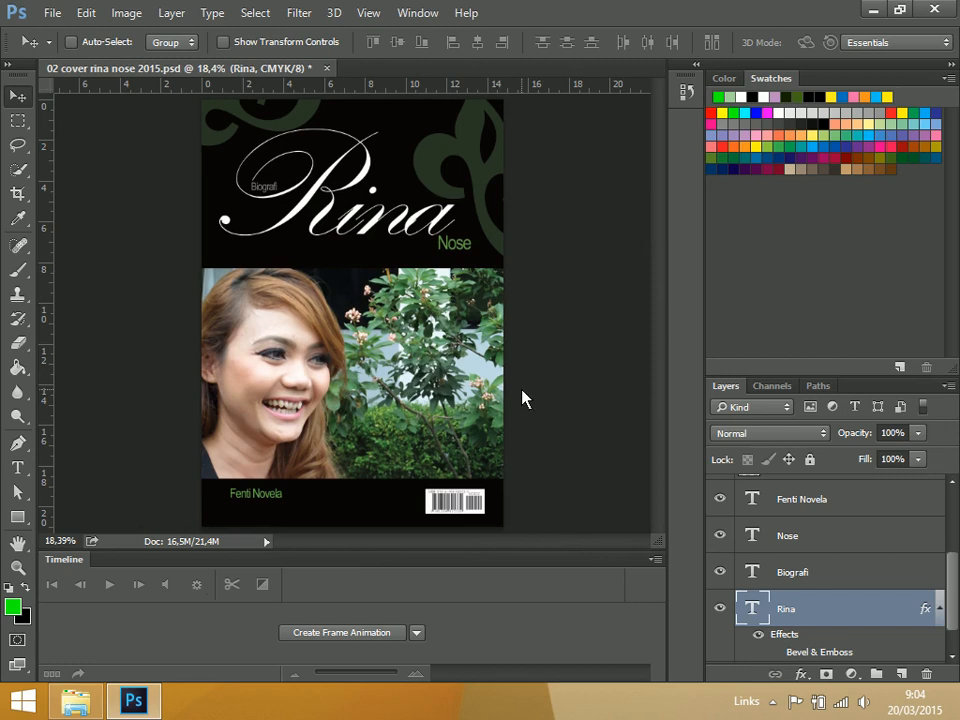
key("ctrl+plus")
key("ctrl+plus")
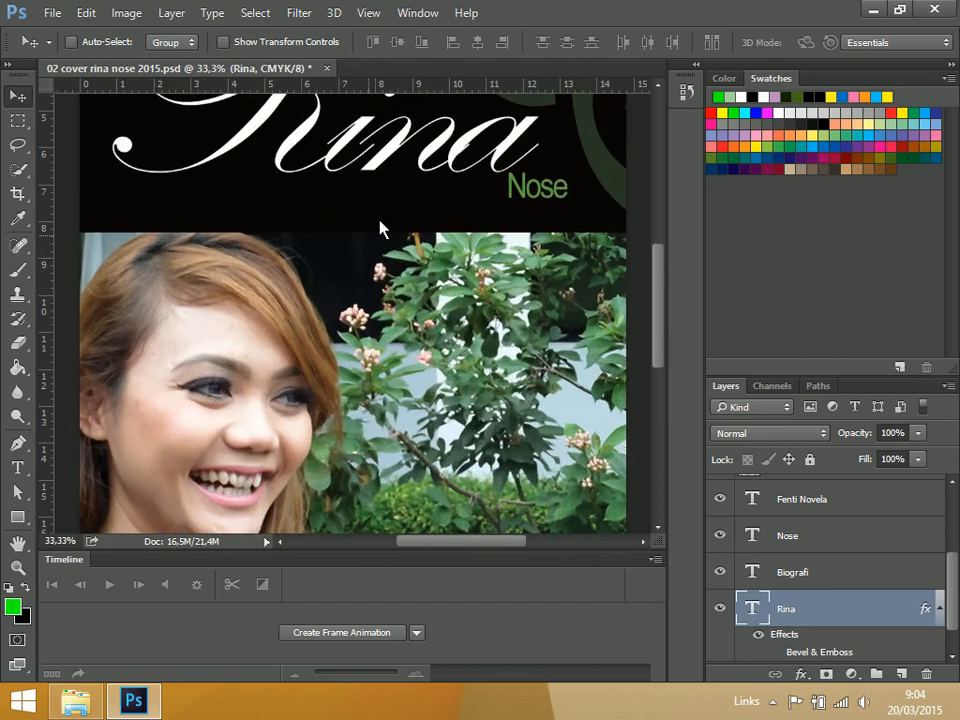
left_click_drag(433, 211, 408, 296)
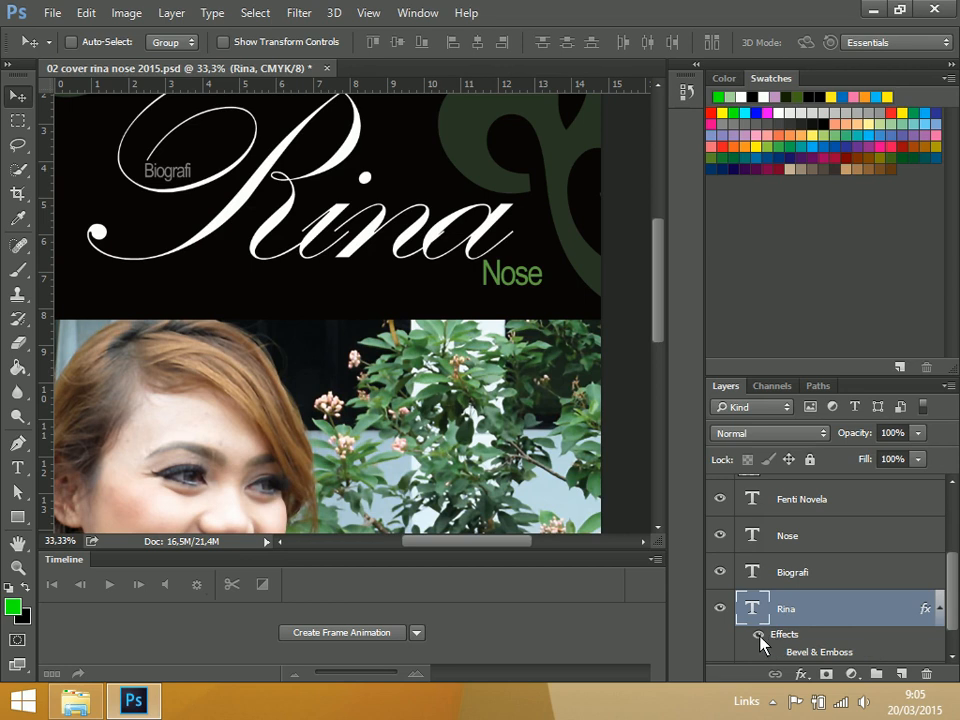
Set the letter tracking of the "Rina" title text to 0
double_click(752, 608)
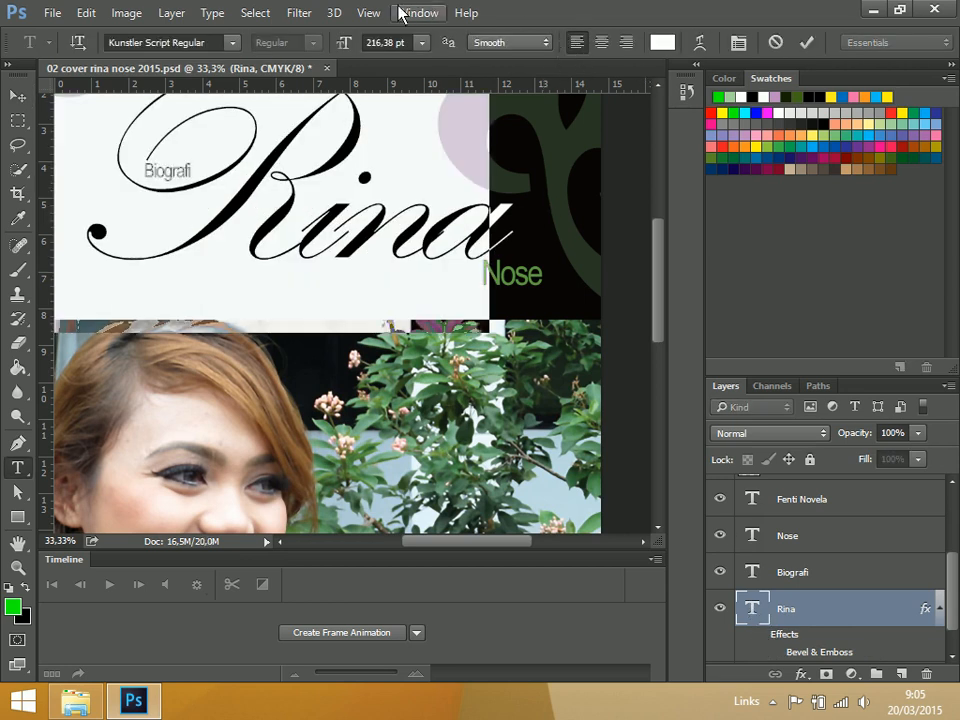
left_click(434, 18)
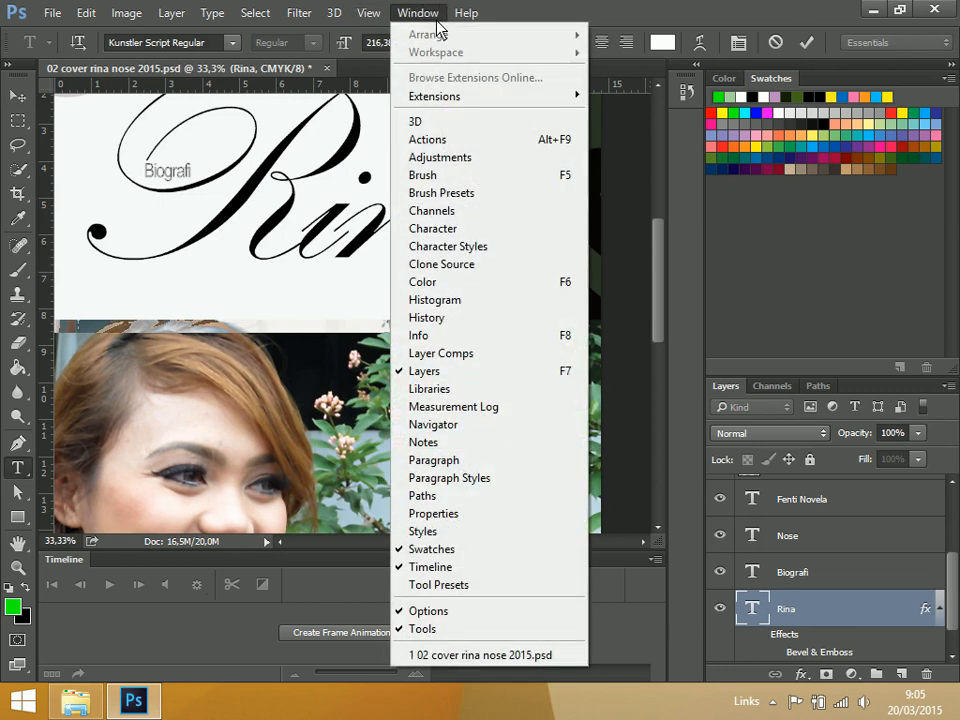
left_click(500, 243)
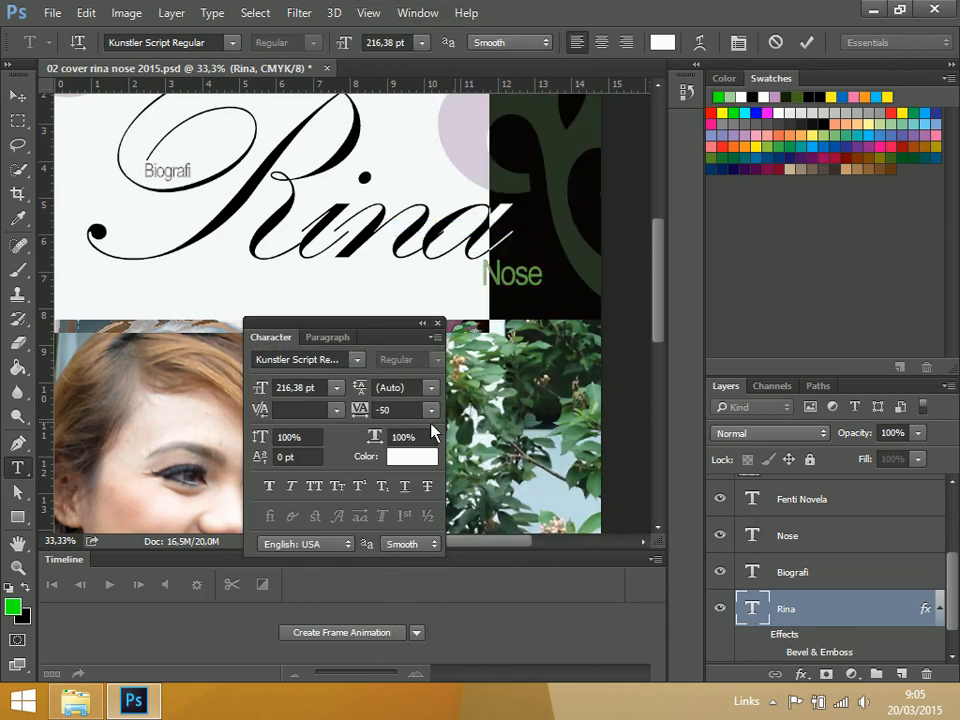
left_click(432, 418)
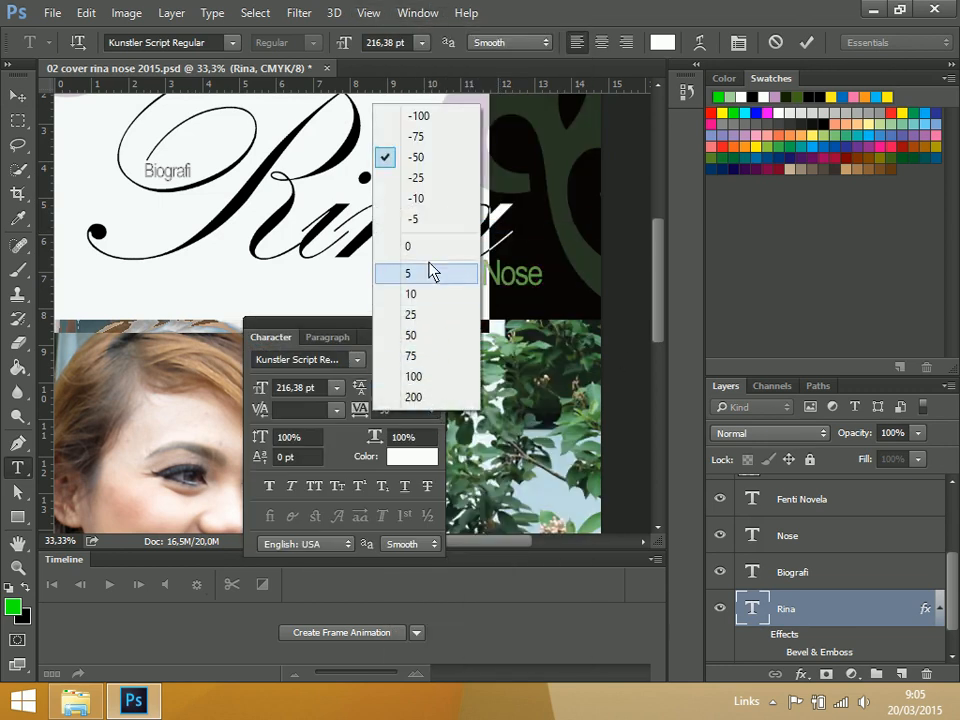
left_click(439, 180)
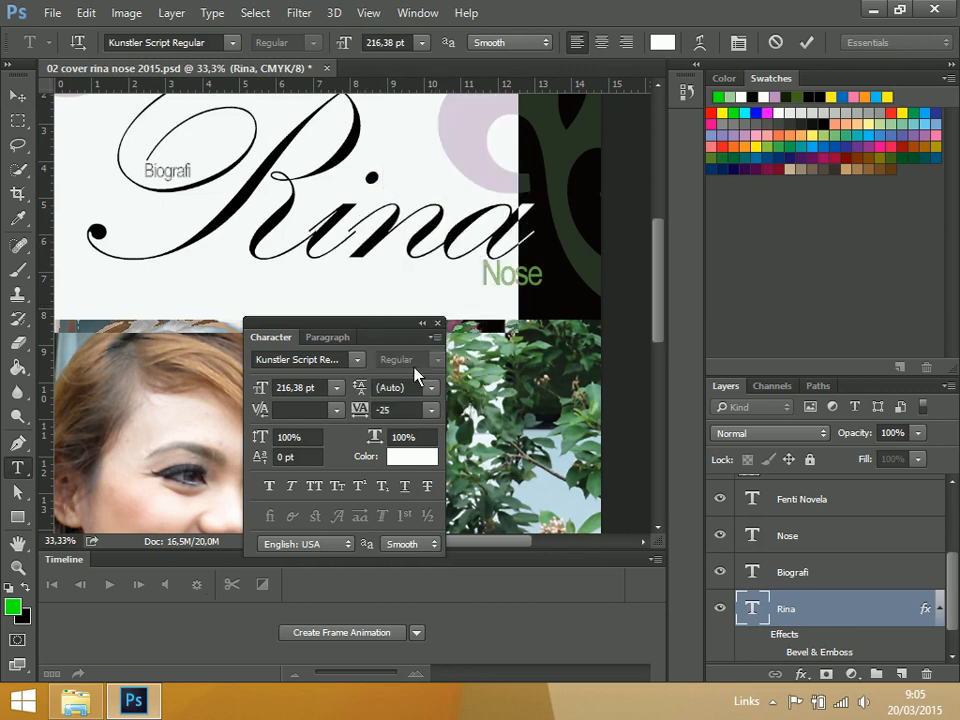
left_click(431, 410)
left_click(420, 272)
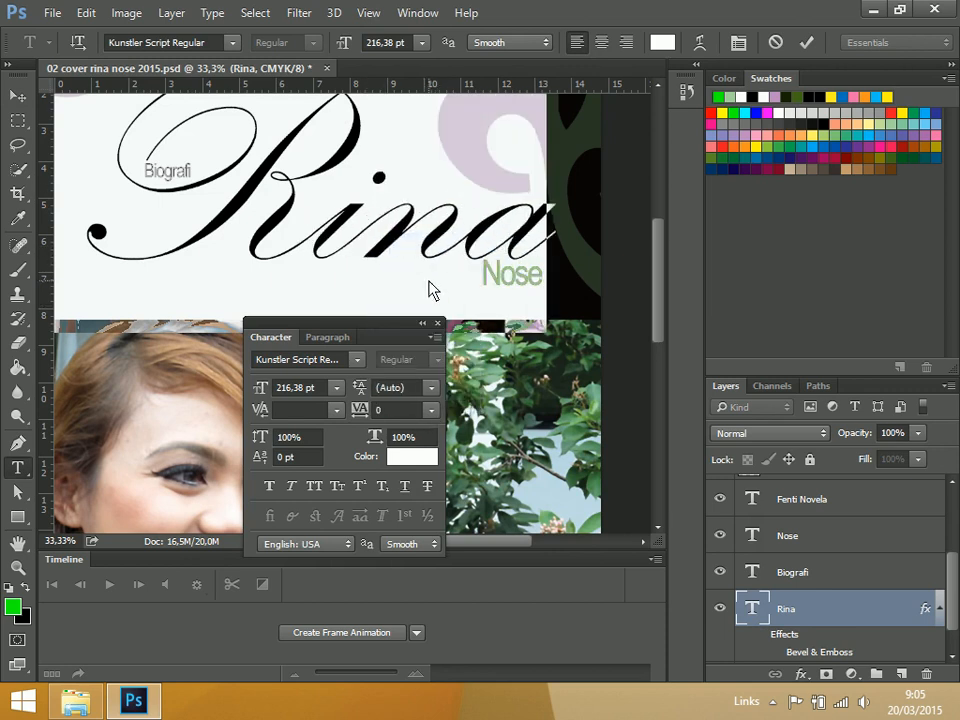
left_click(17, 96)
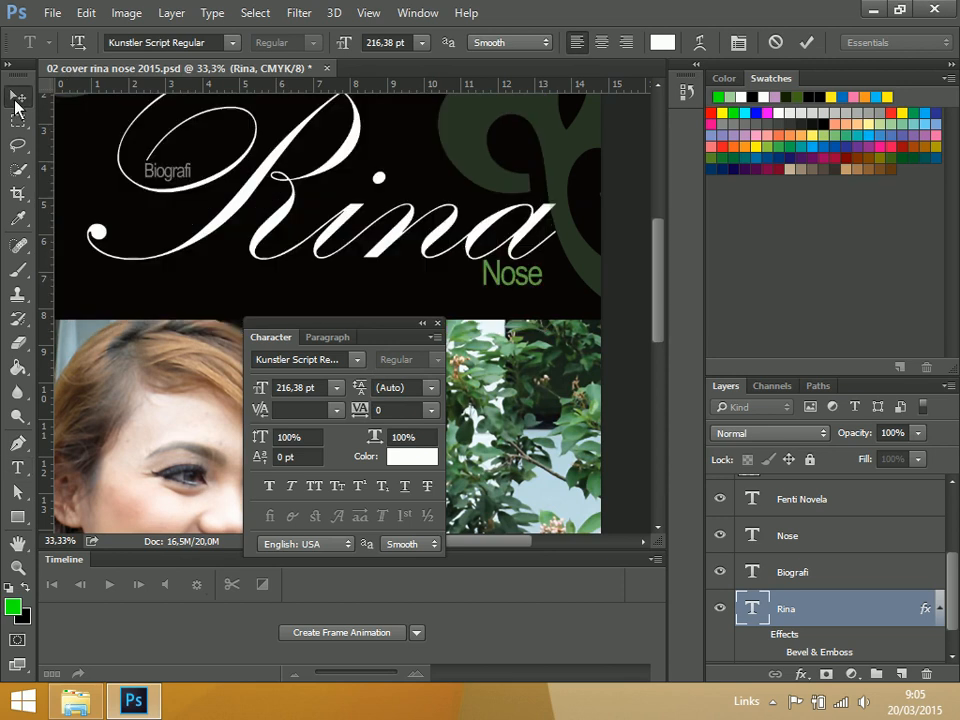
key("ctrl")
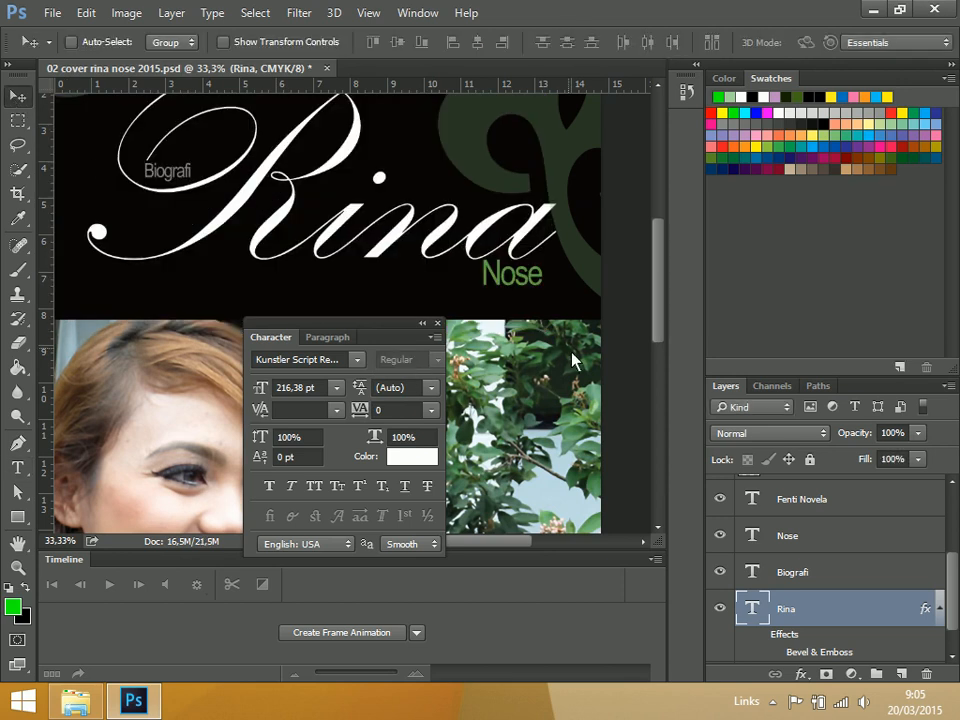
left_click(437, 324)
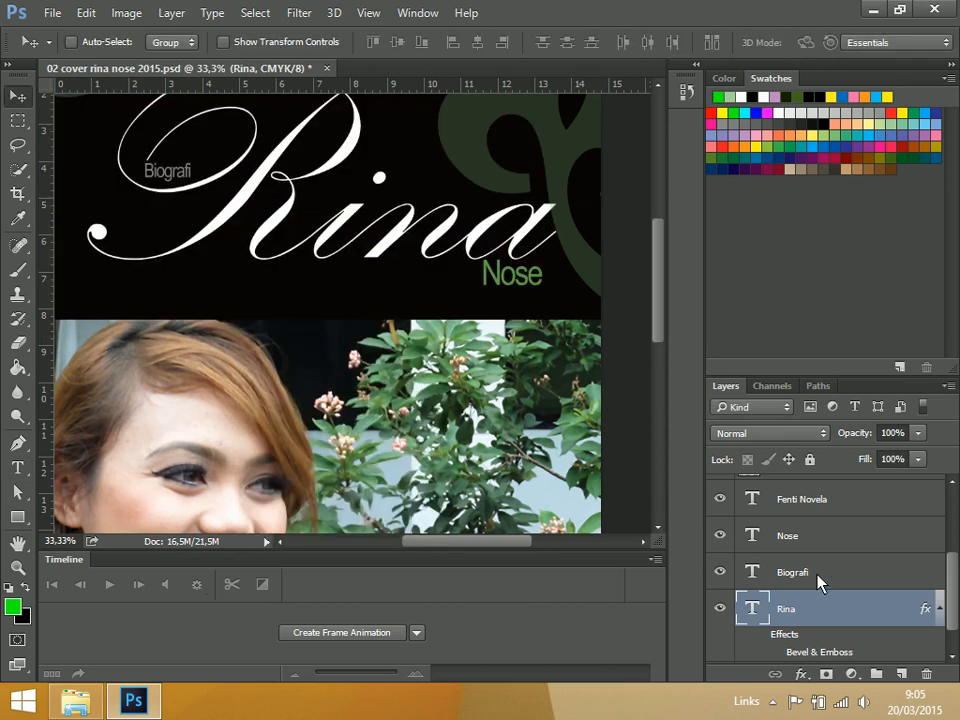
Try shifting the "Nose" text slightly to the right beneath the end of "Rina", and undo the move
left_click(816, 540)
left_click_drag(520, 336, 425, 367)
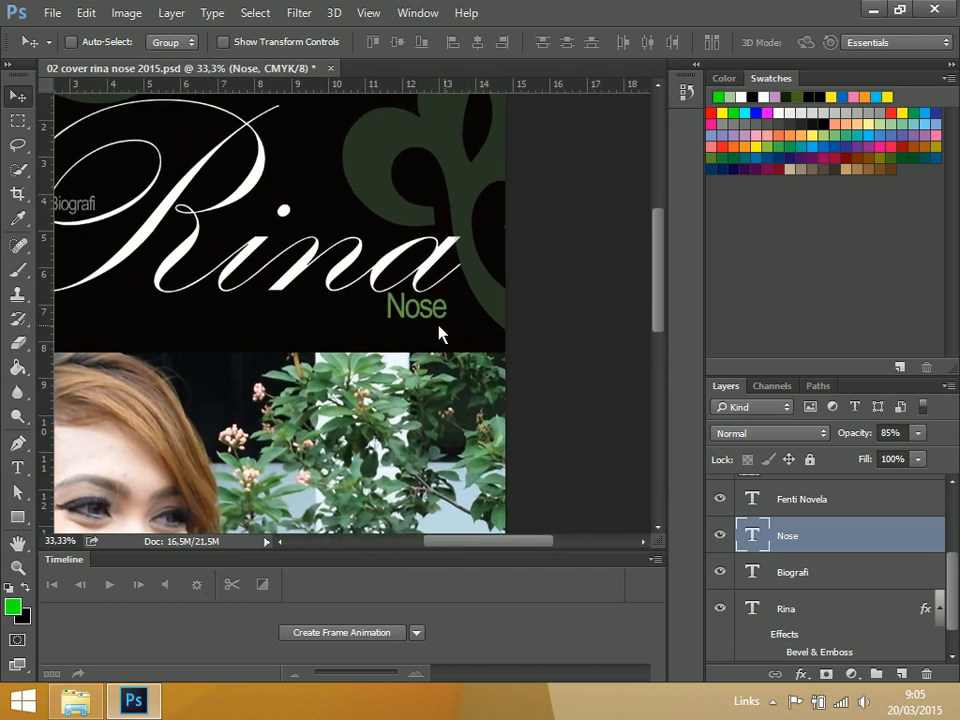
left_click_drag(420, 312, 440, 305)
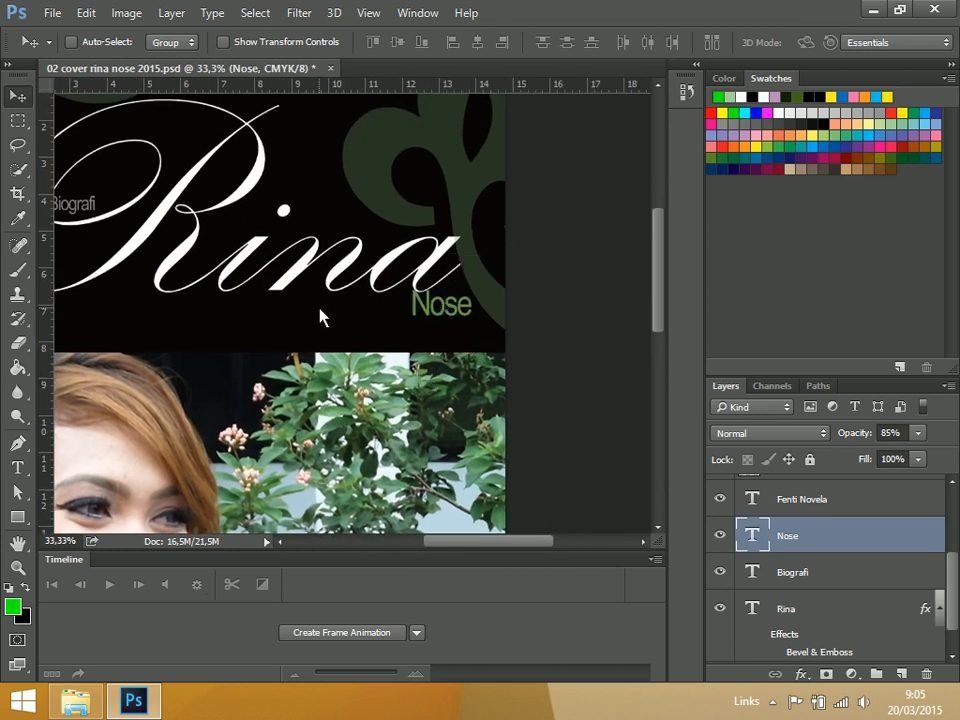
left_click_drag(321, 317, 484, 370)
key("ctrl+z")
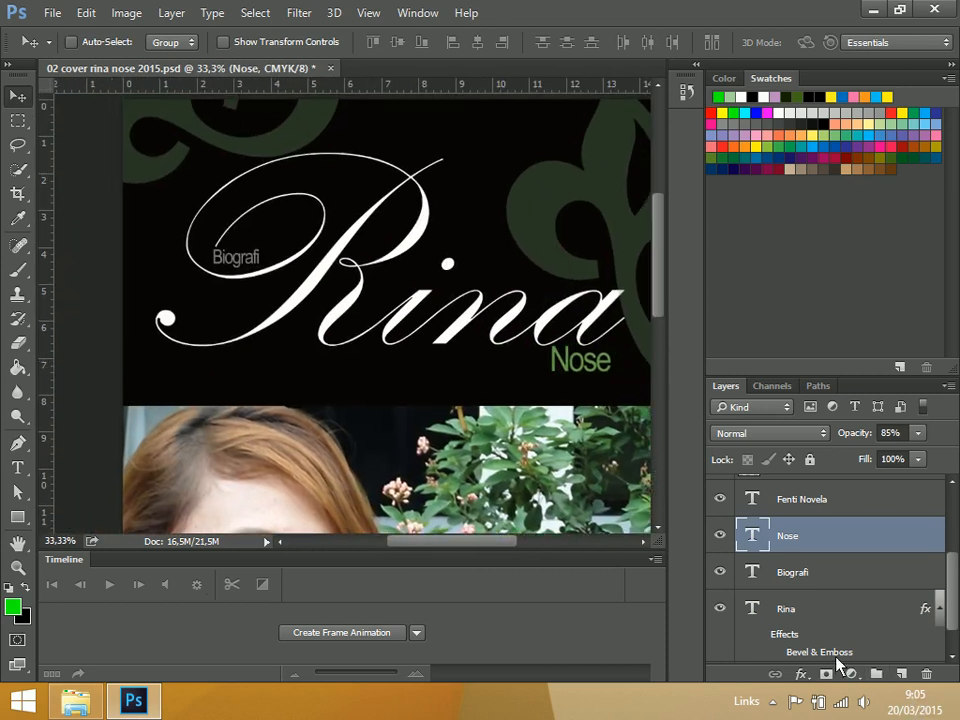
Move the "Rina" text left so its opening dot sits just inside the cover's left edge
left_click(770, 607)
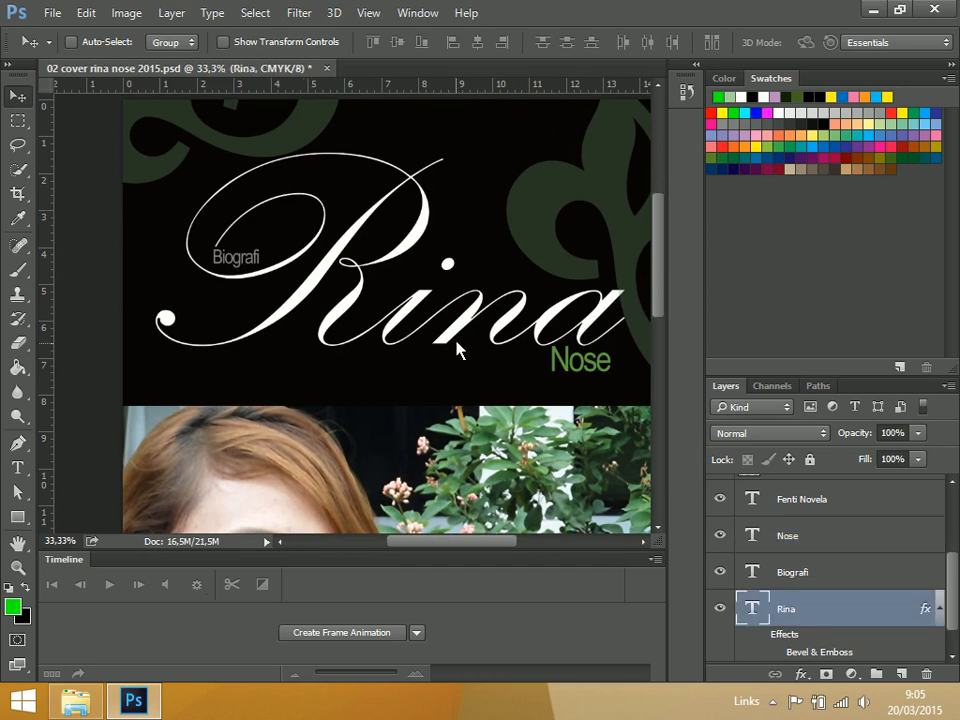
left_click_drag(456, 338, 432, 340)
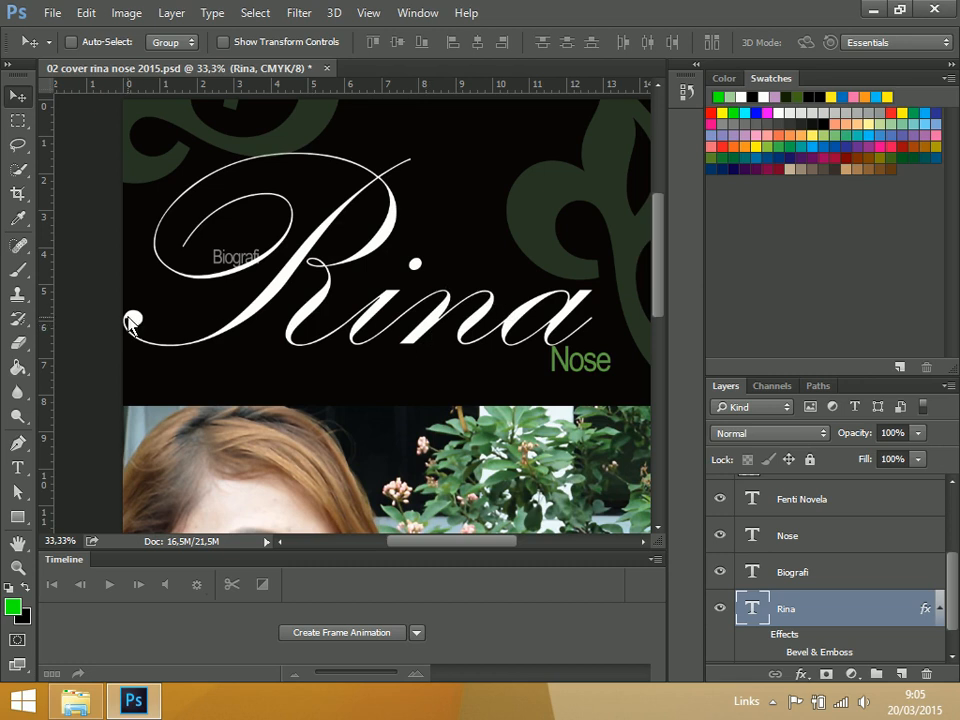
key("Right")
key("Right")
key("Right")
key("Right")
key("Right")
key("Right")
key("Right")
key("Right")
key("Right")
key("Right")
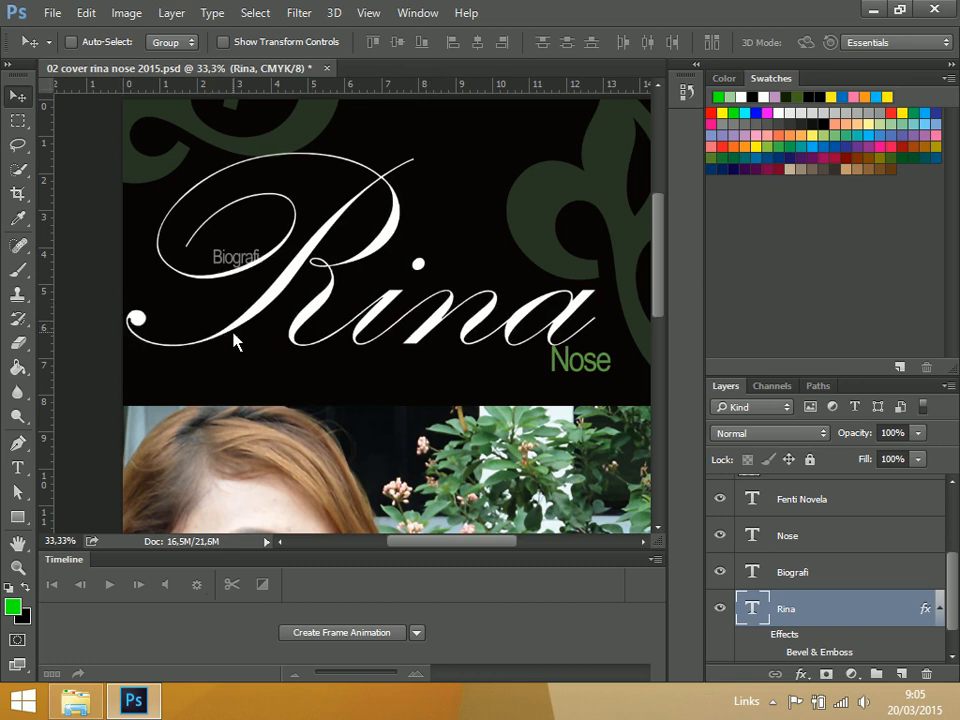
Move the "Biografi" text left to the inner curl of the R in "Rina"
left_click(797, 578)
left_click_drag(223, 264, 197, 262)
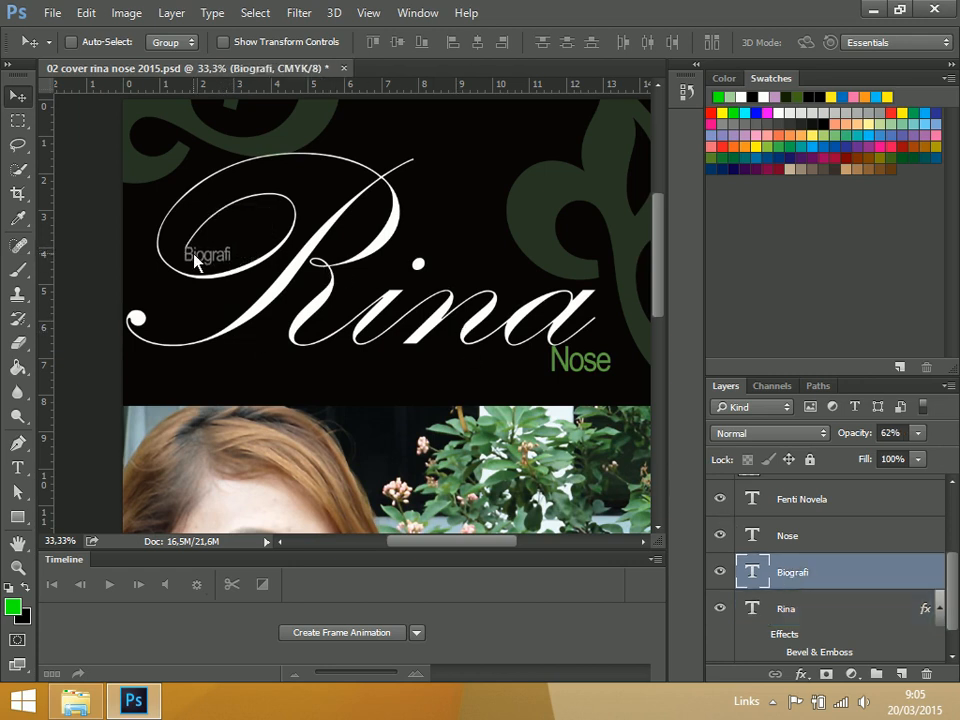
key("ctrl+0")
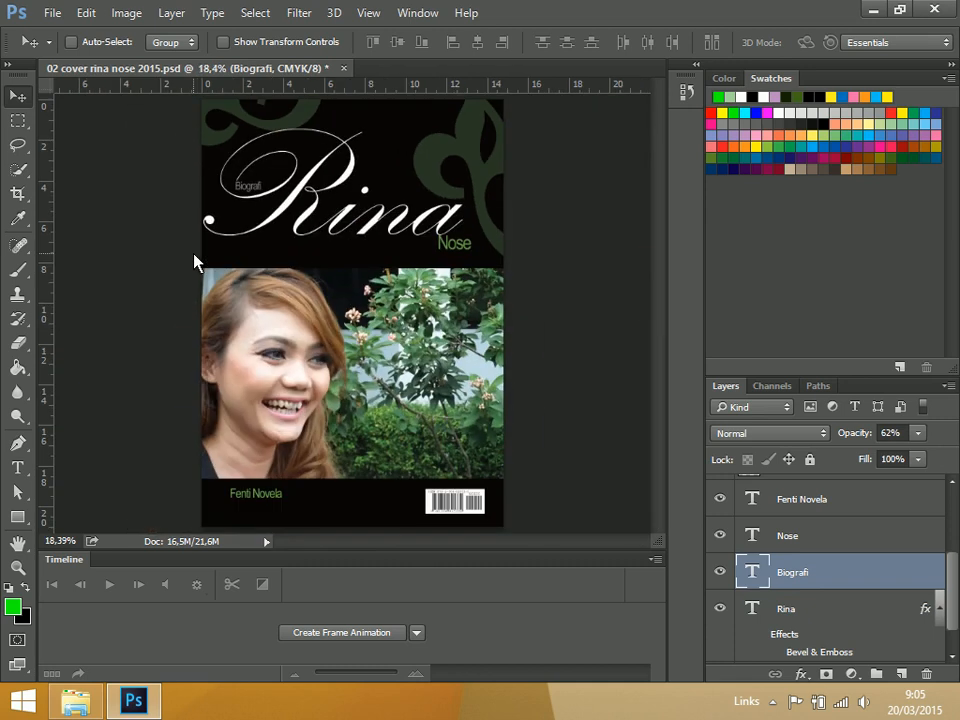
Save the changes, and save a new Photoshop-format version named "03 cover rina nose 2015" in Pictures
key("ctrl+s")
key("ctrl")
left_click(45, 13)
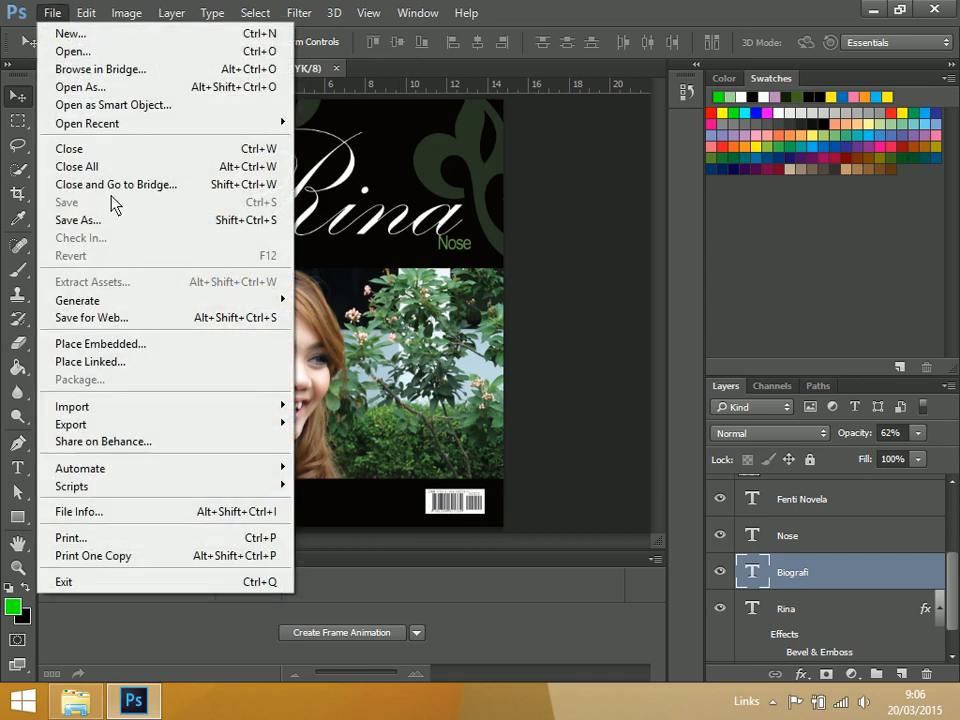
left_click(78, 219)
left_click(365, 507)
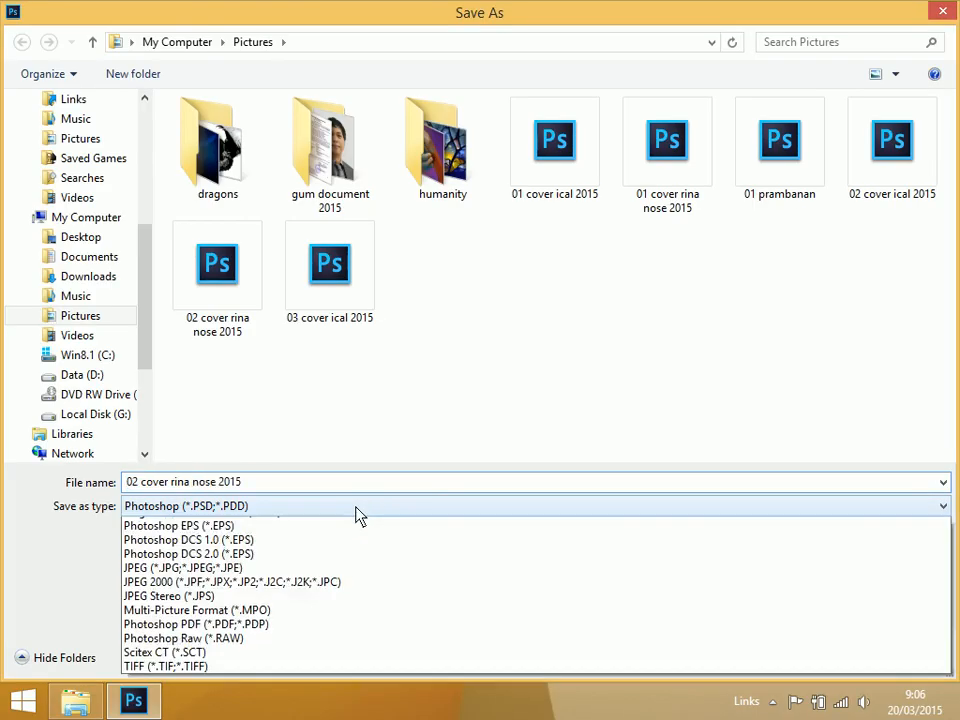
left_click(138, 482)
left_click(137, 482)
left_click(138, 482)
key("BackSpace")
type("3")
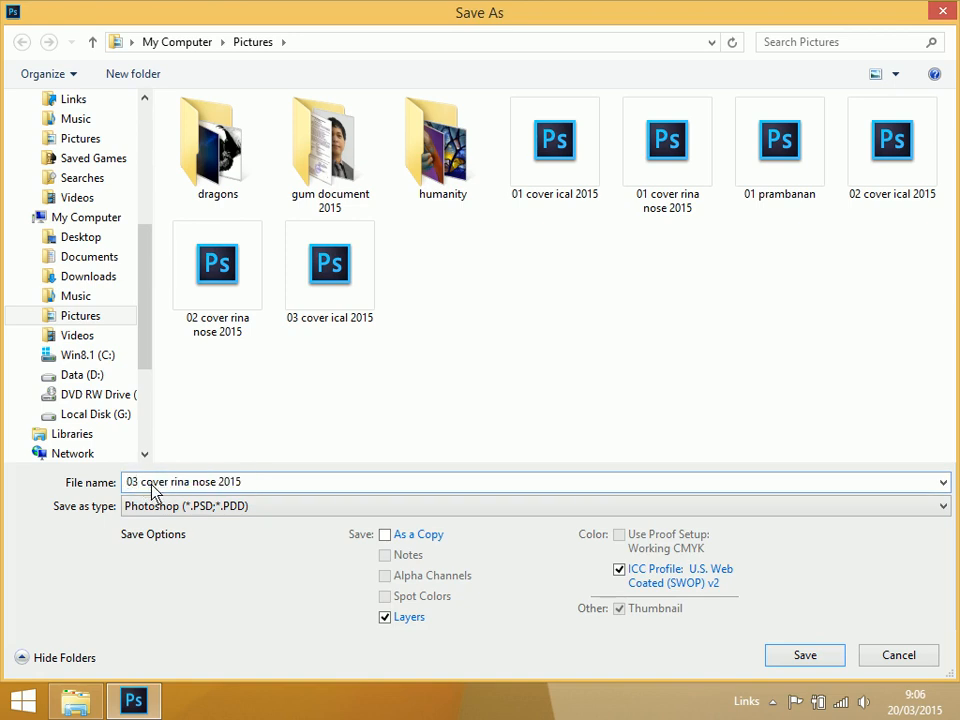
left_click(813, 657)
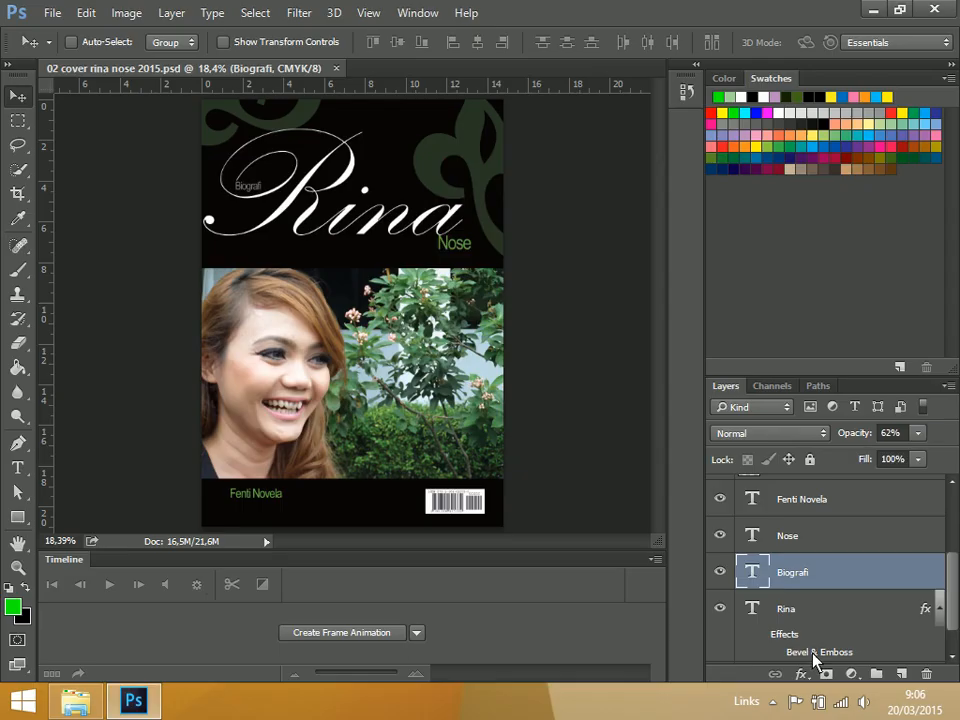
left_click(851, 207)
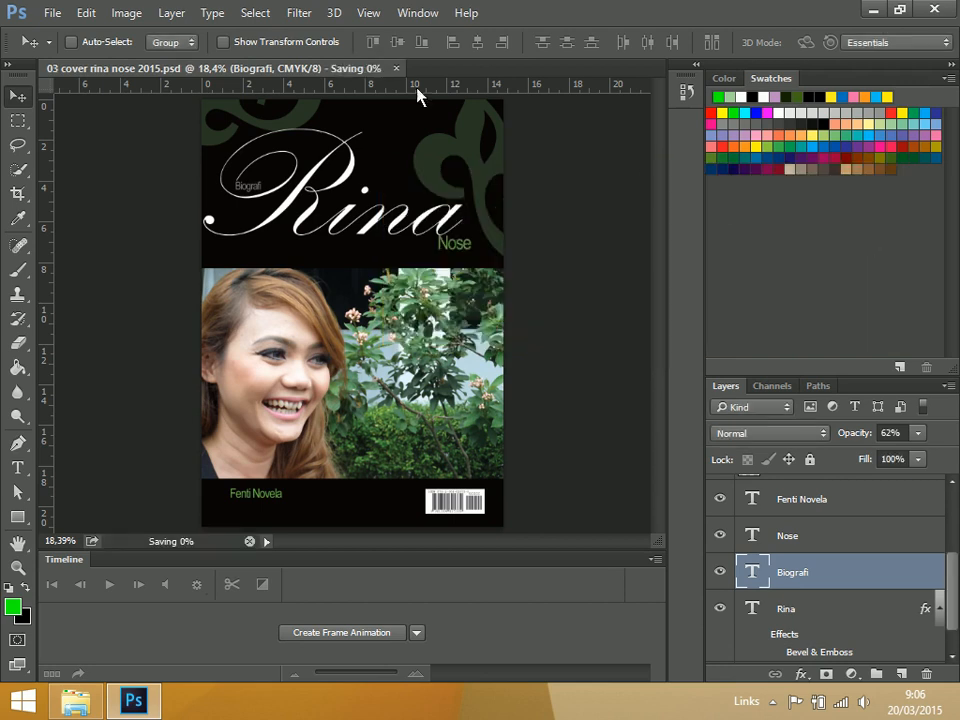
Save the cover as the TIFF file "03 cover rina nose 2015" with layers included, no image compression and RLE layer compression
left_click(48, 13)
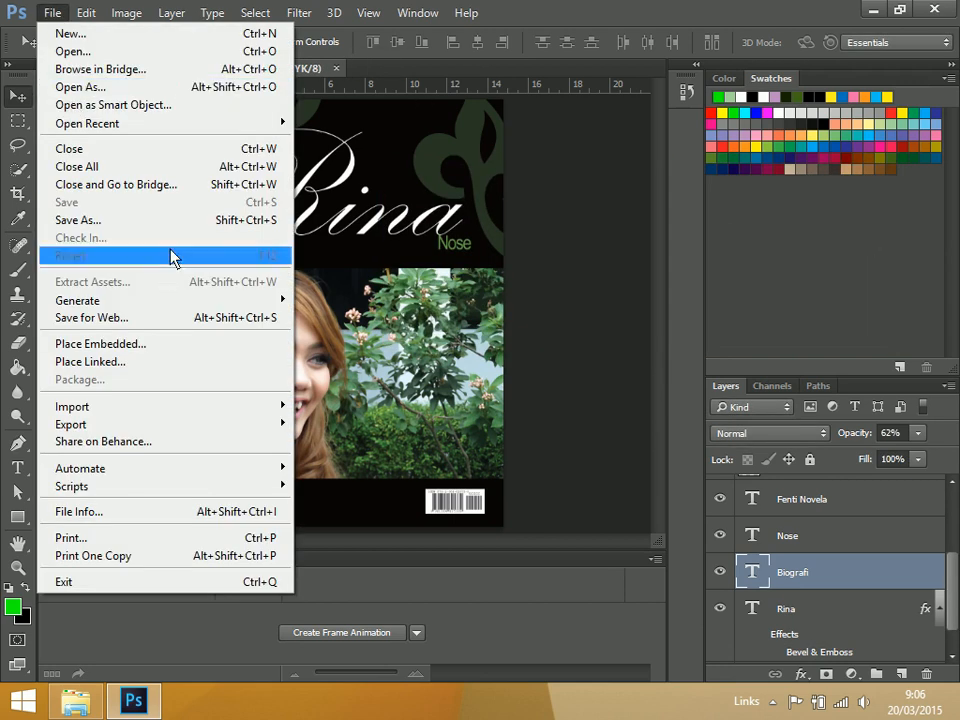
left_click(190, 221)
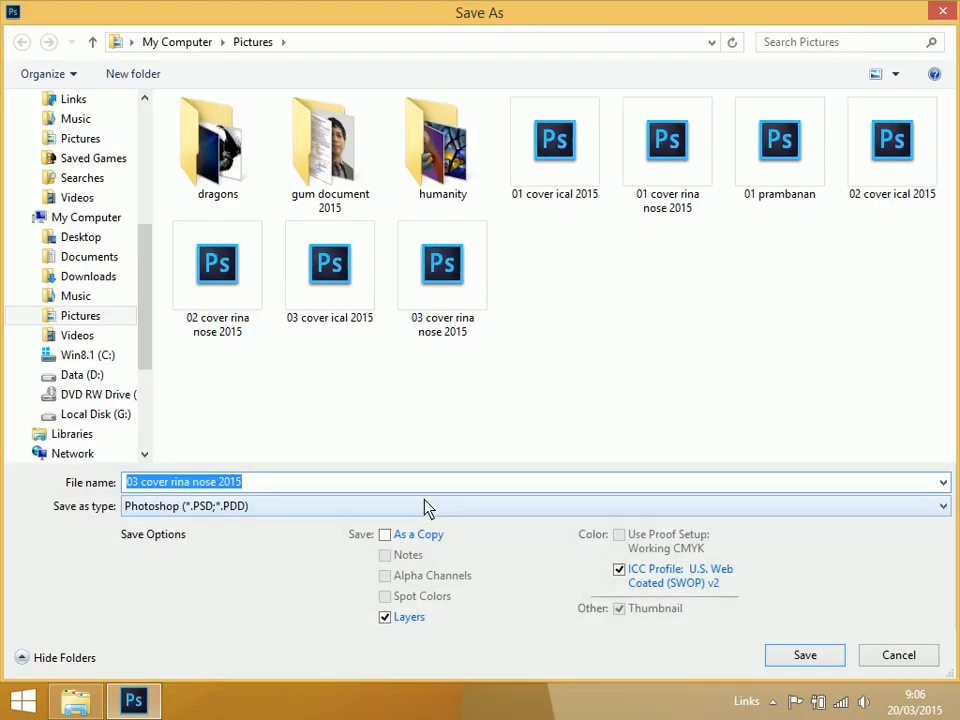
left_click(425, 506)
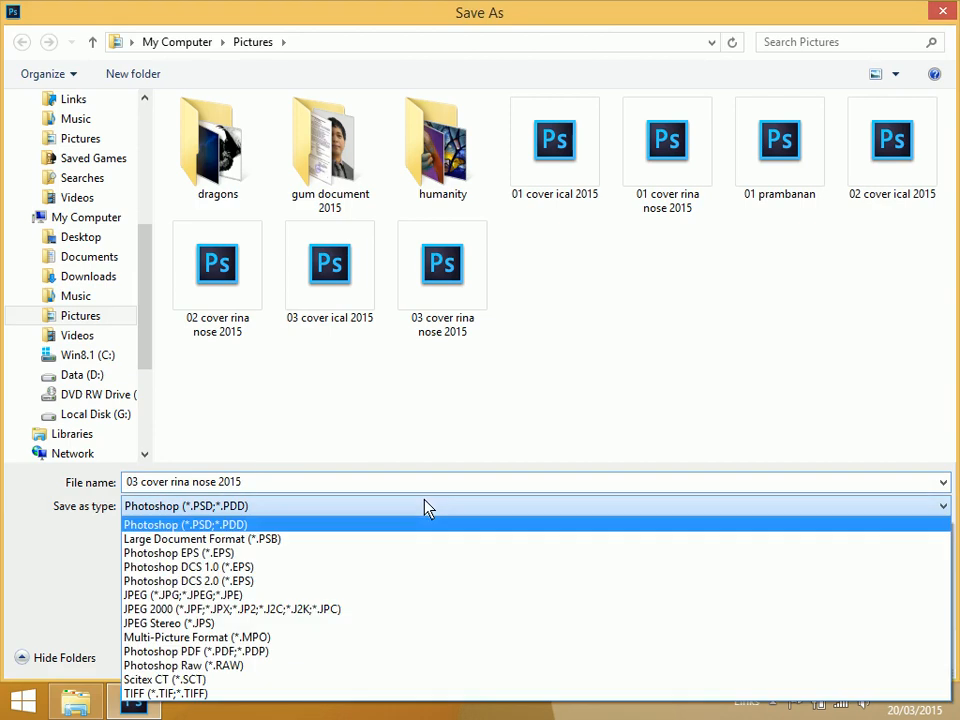
left_click(271, 692)
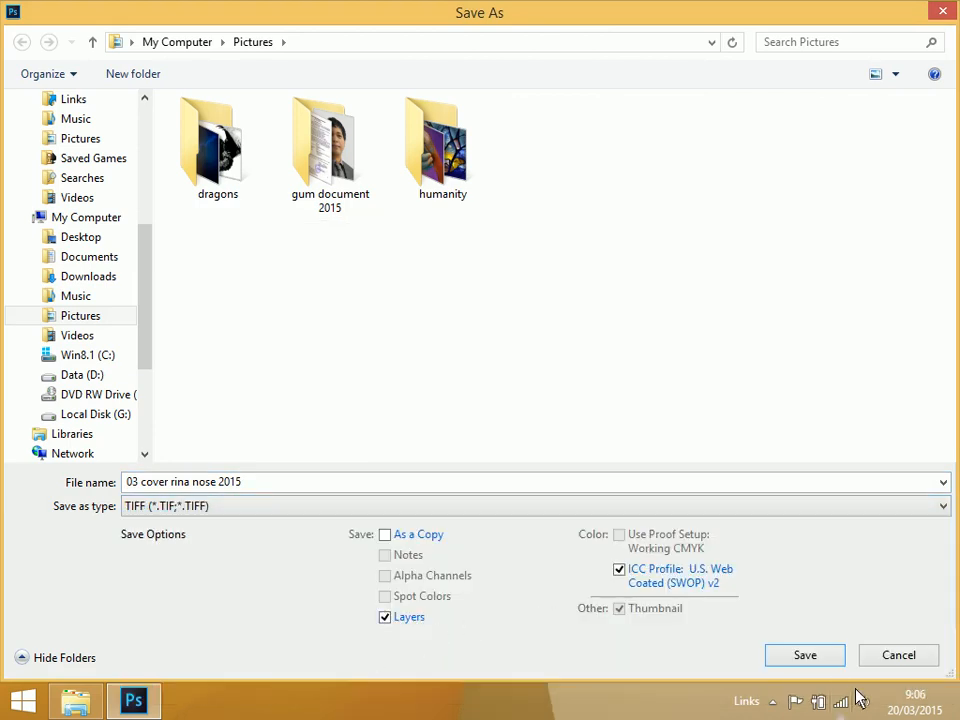
left_click(822, 665)
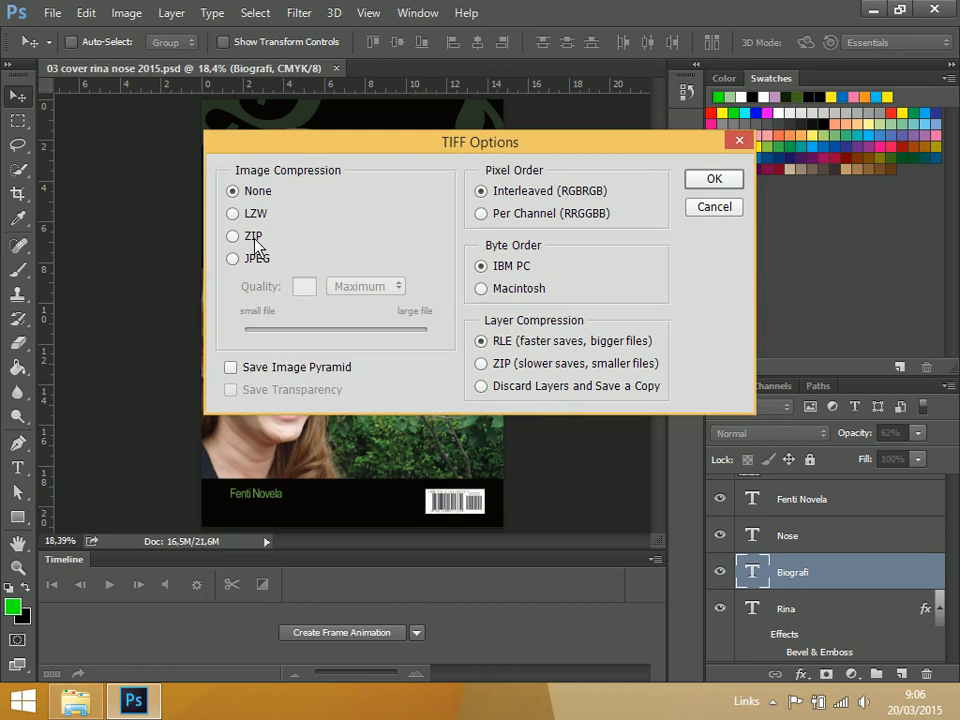
left_click(714, 184)
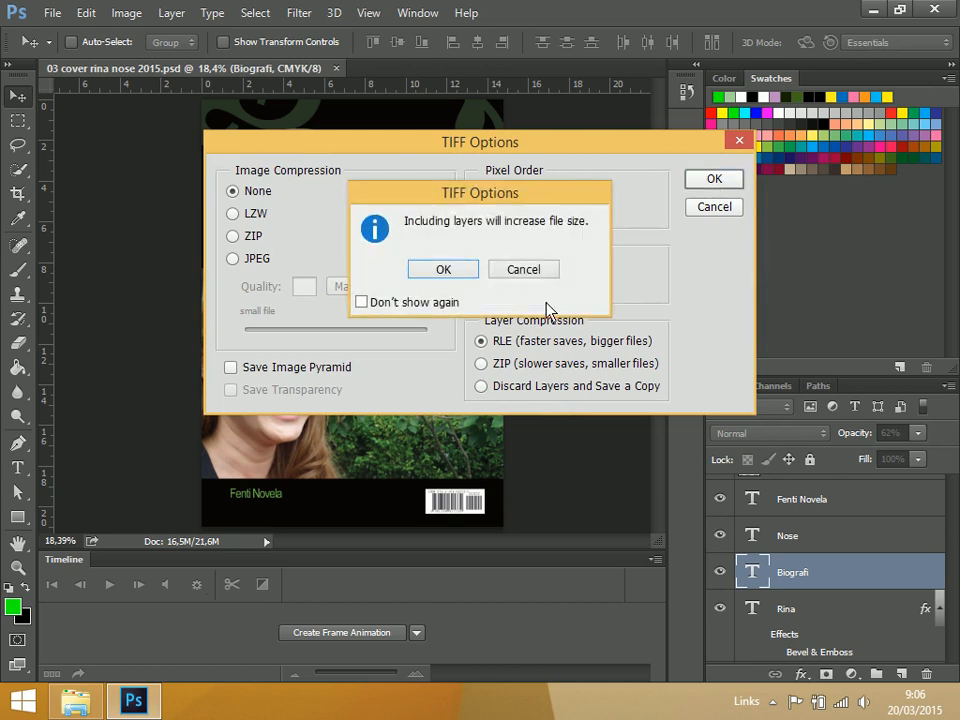
left_click(453, 278)
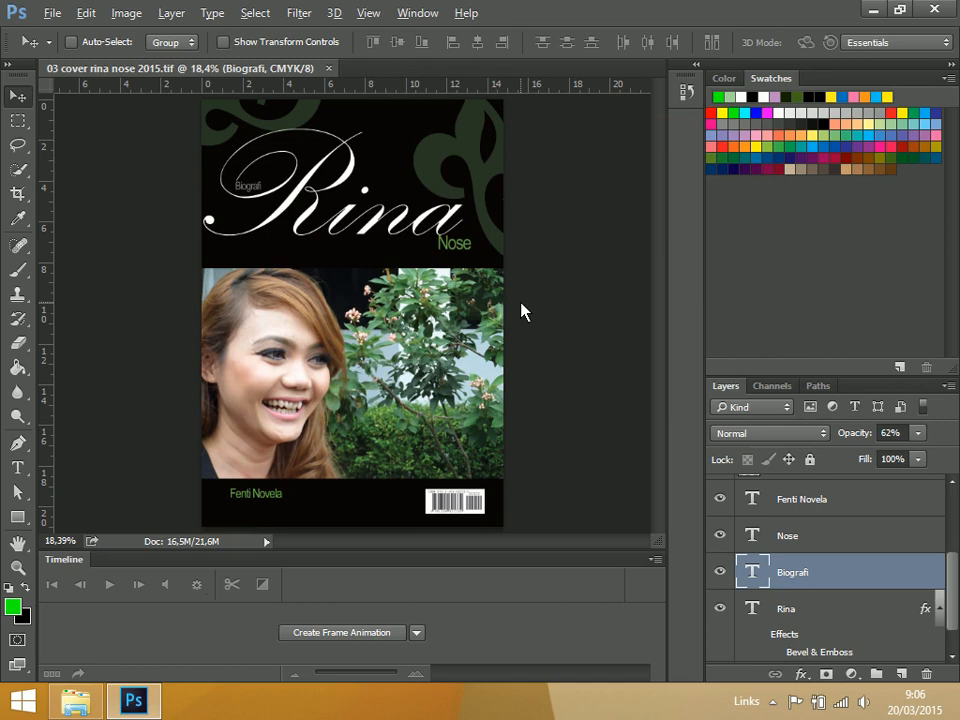
key("alt+s")
key("Escape")
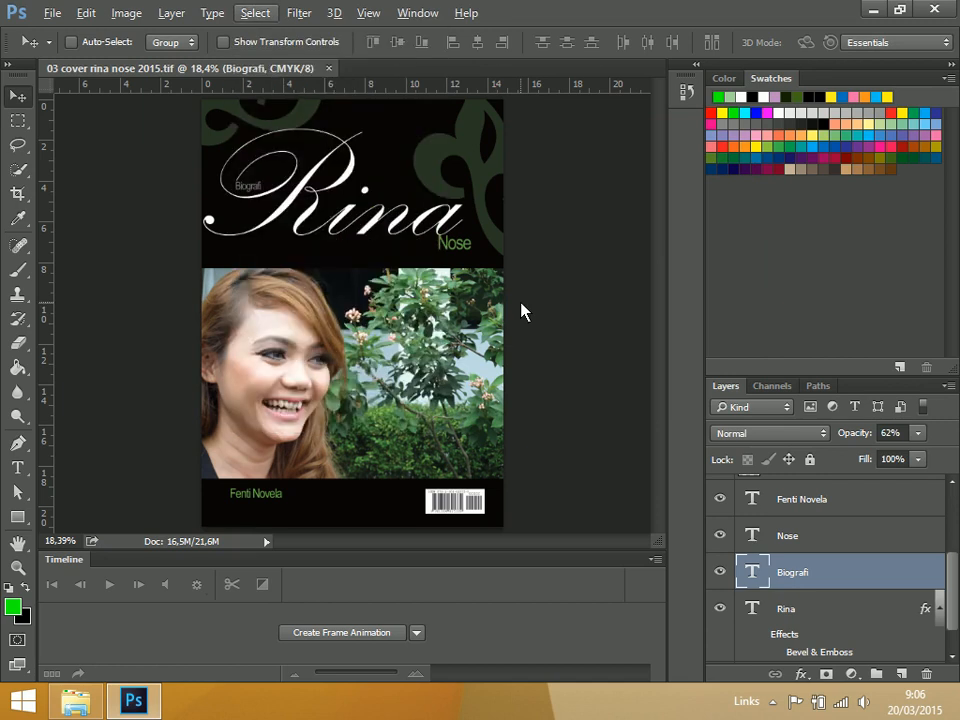
key("Down")
key("Escape")
key("Escape")
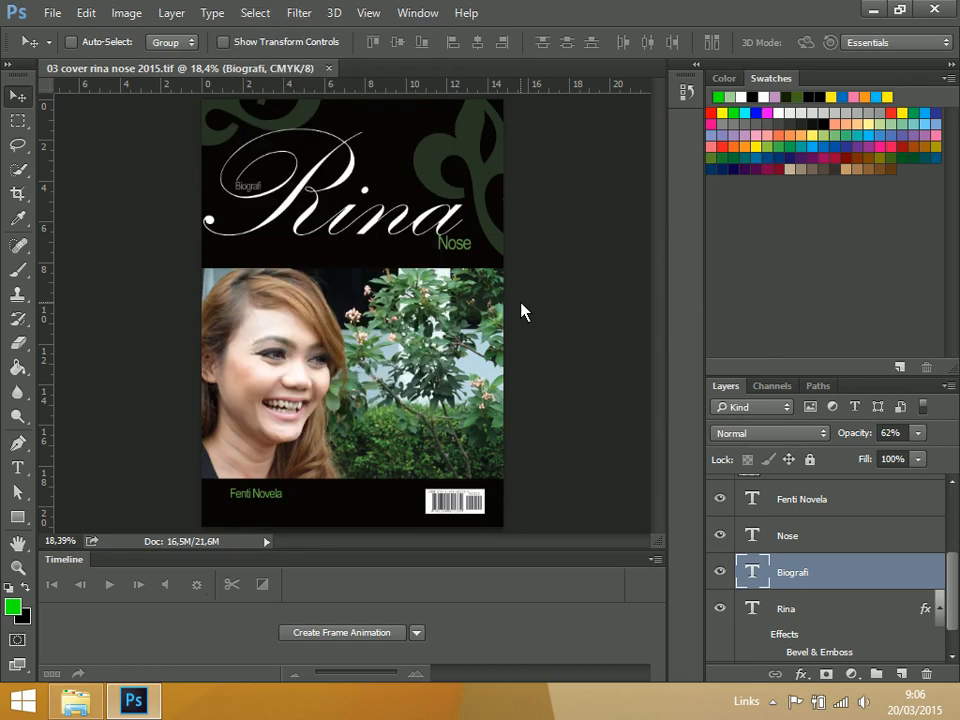
key("ctrl")
key("ctrl+alt+s")
left_click(872, 10)
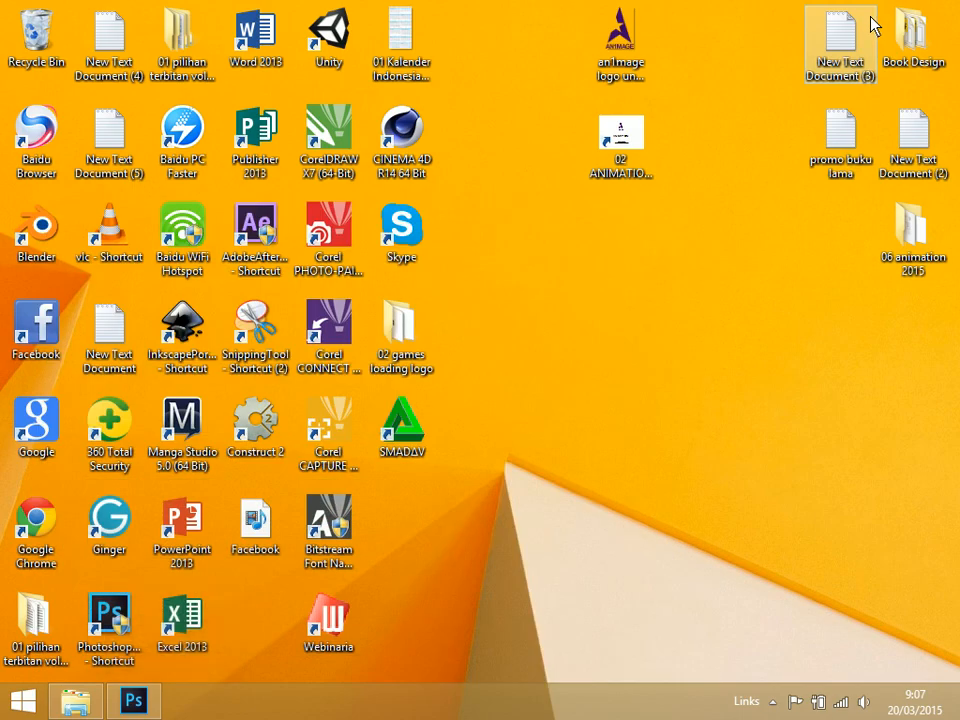
left_click(773, 701)
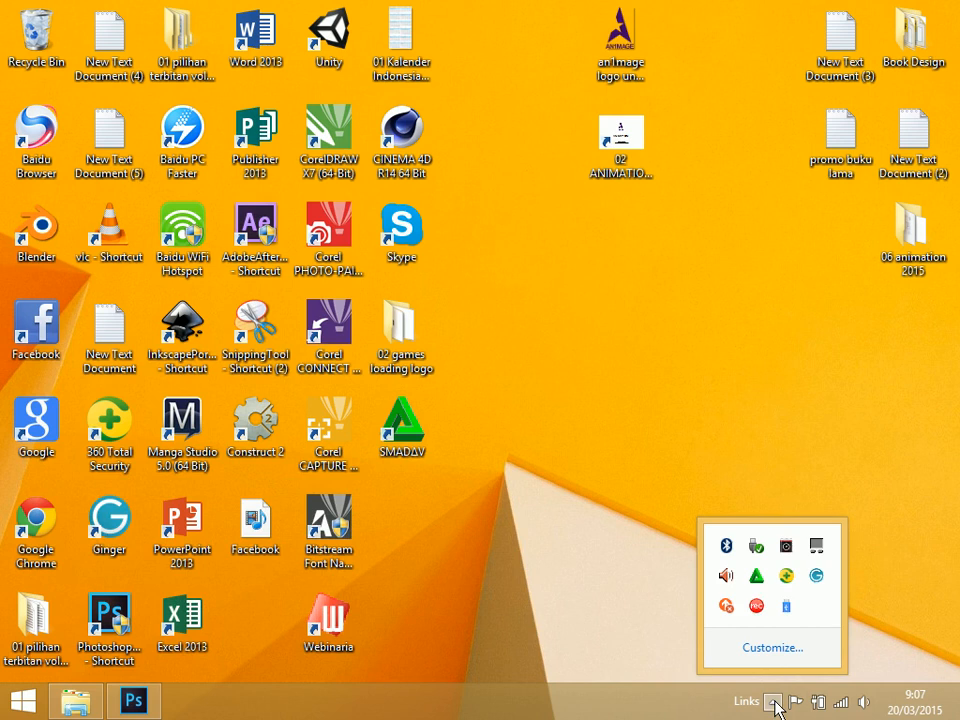
right_click(757, 607)
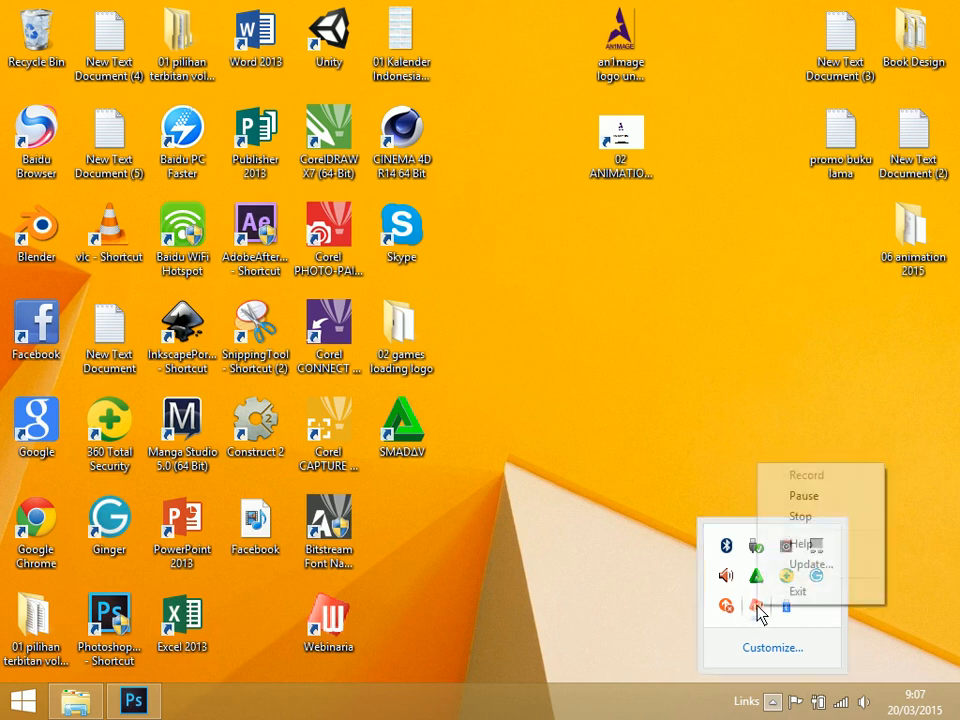